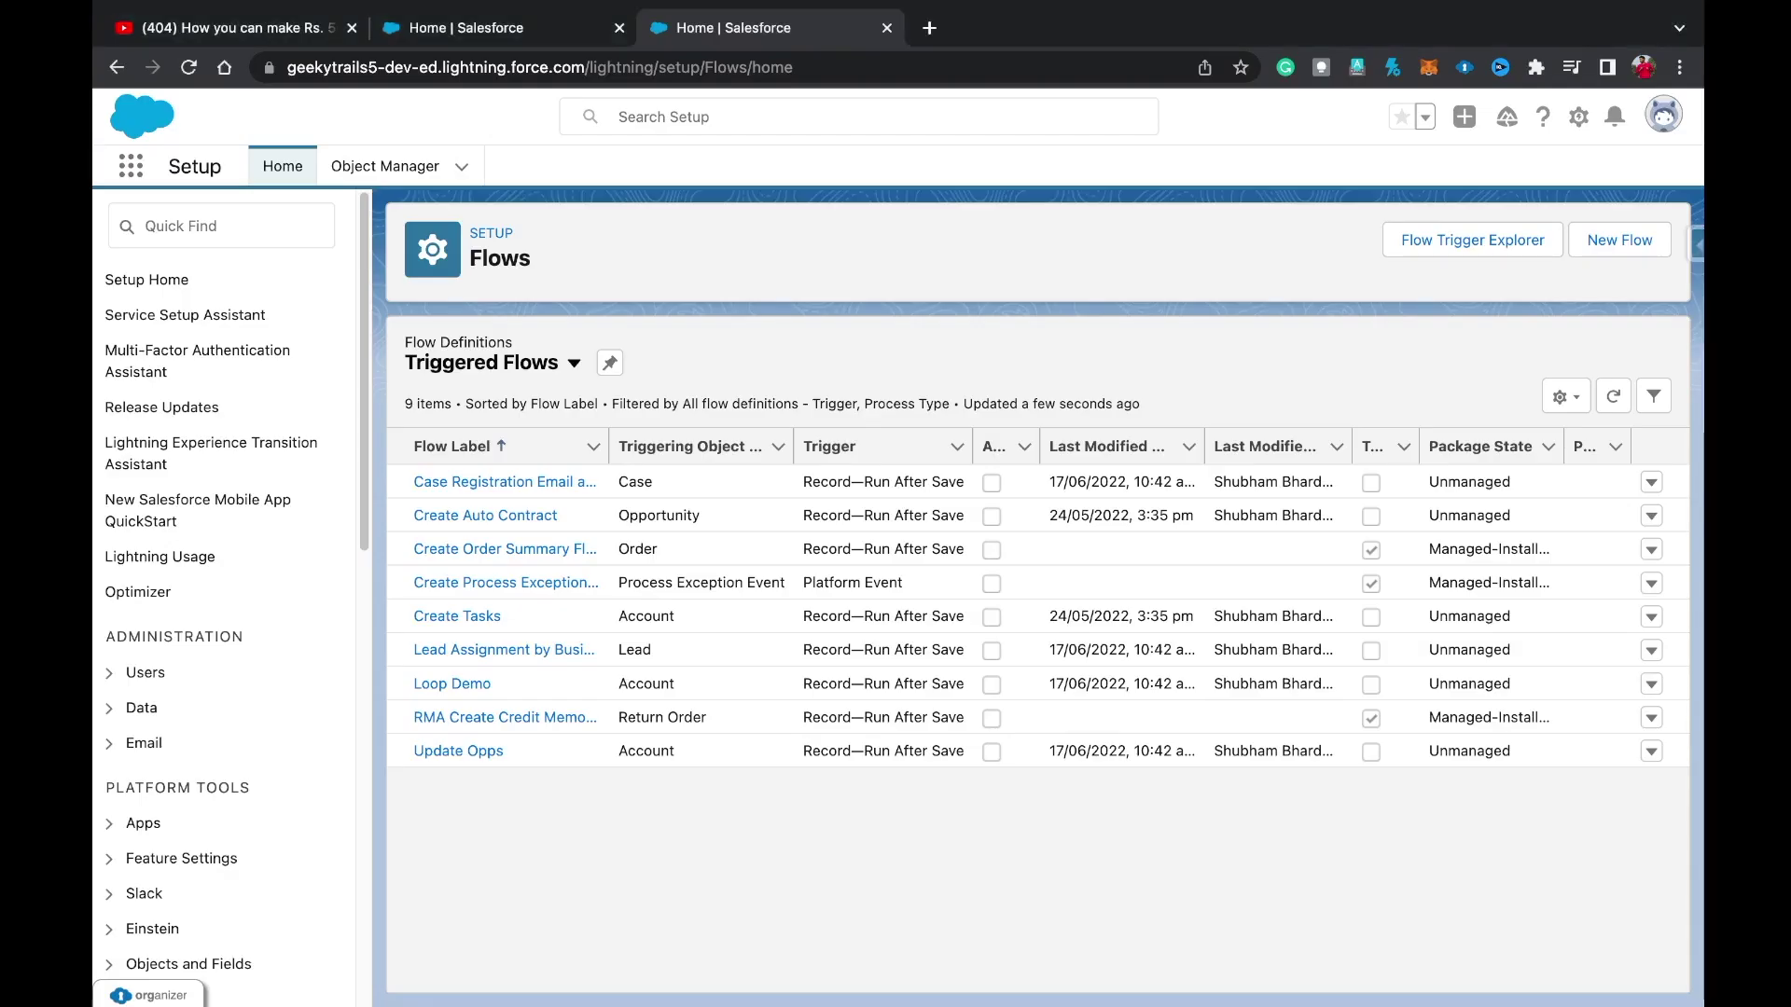
Start a new flow, and in the Sales app view the details of the Edge Communications account.
click(1619, 240)
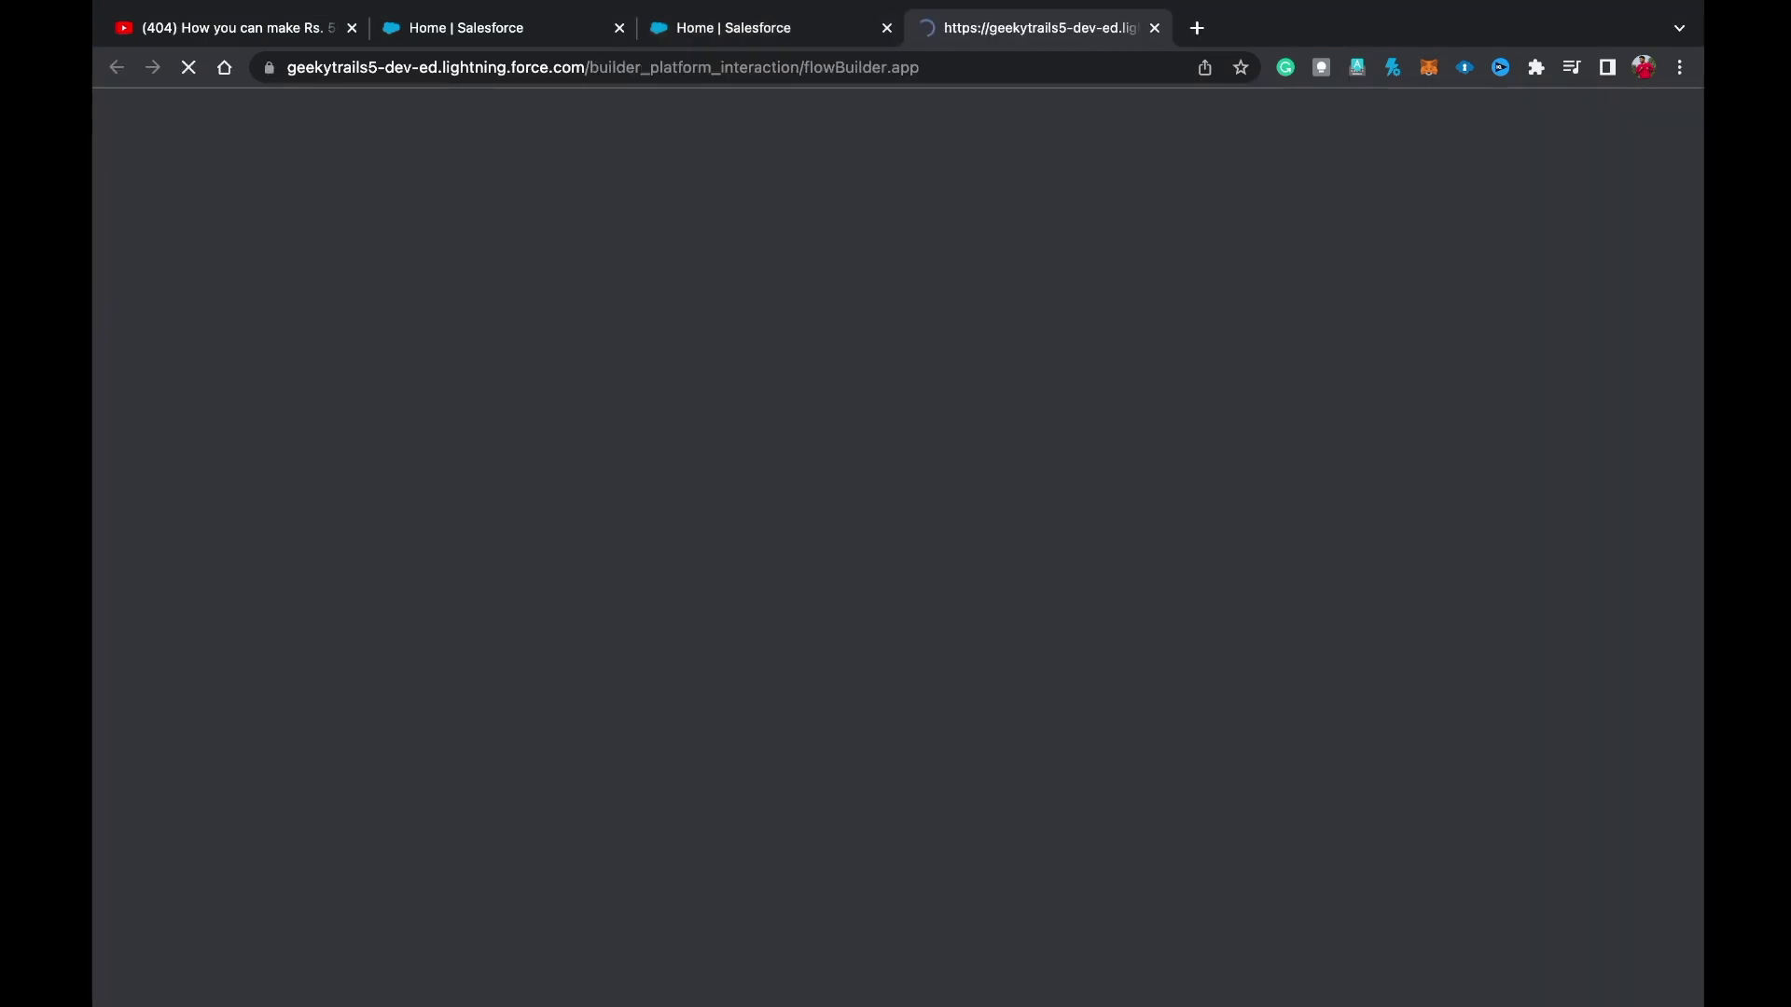
click(467, 27)
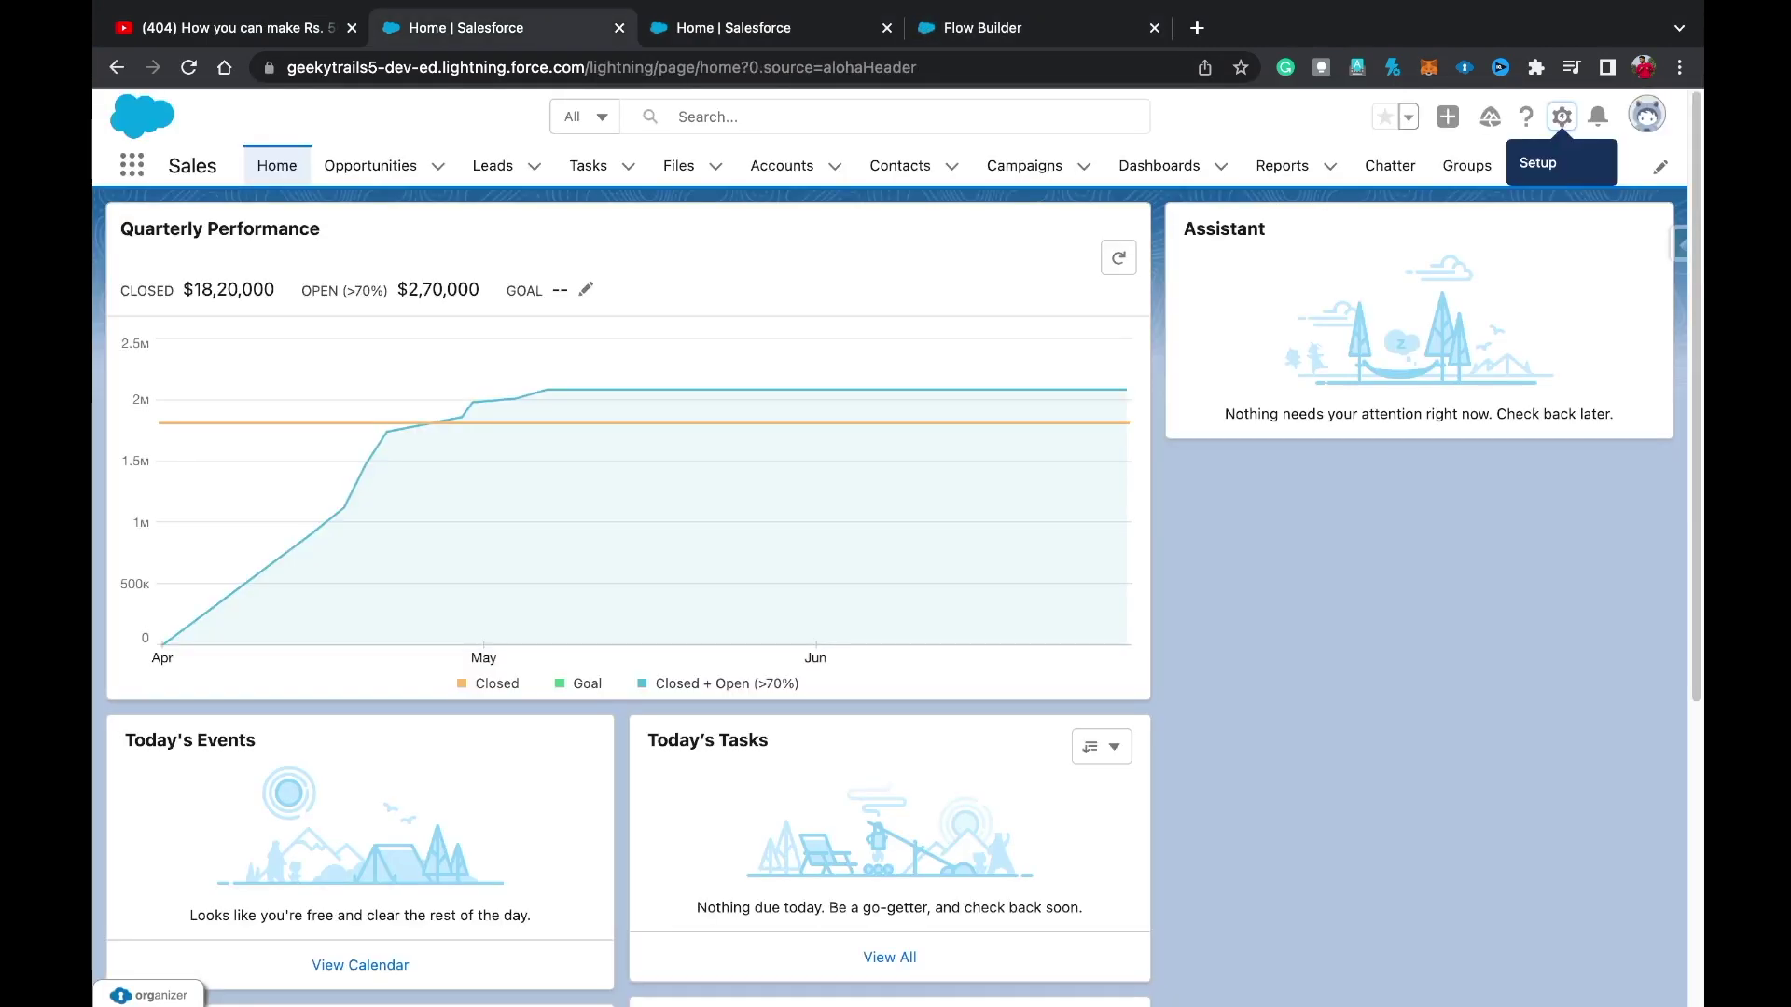
click(782, 165)
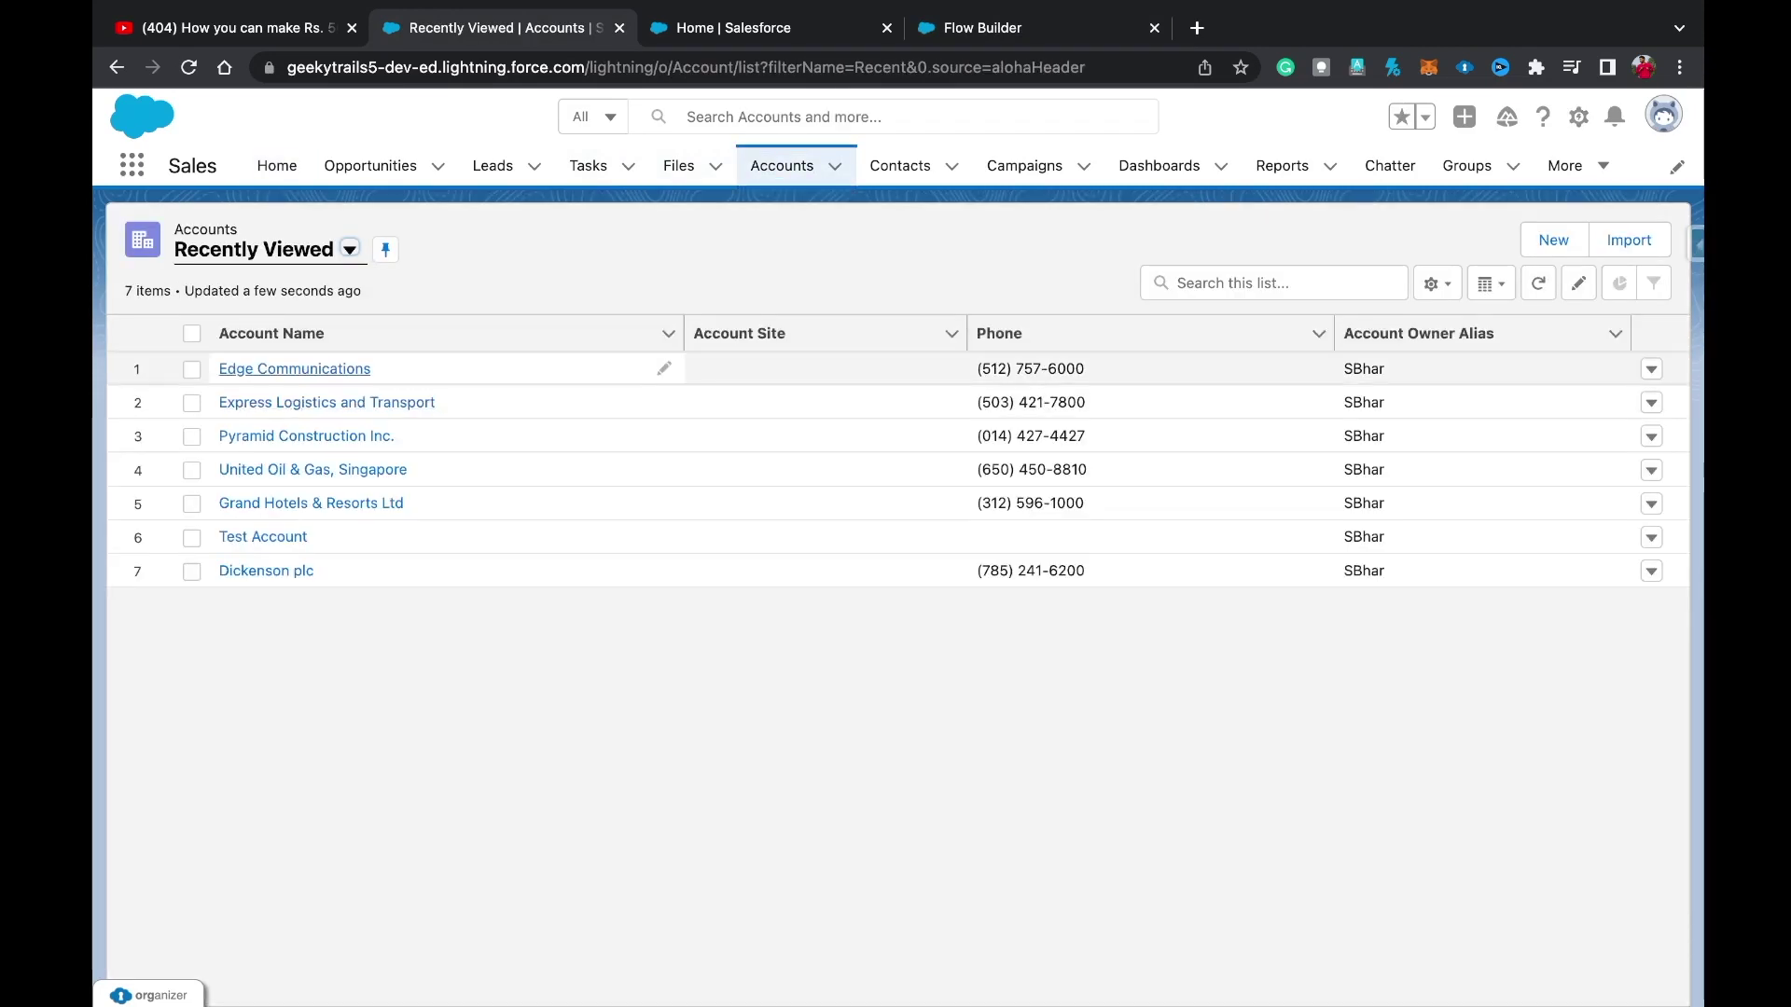
click(279, 367)
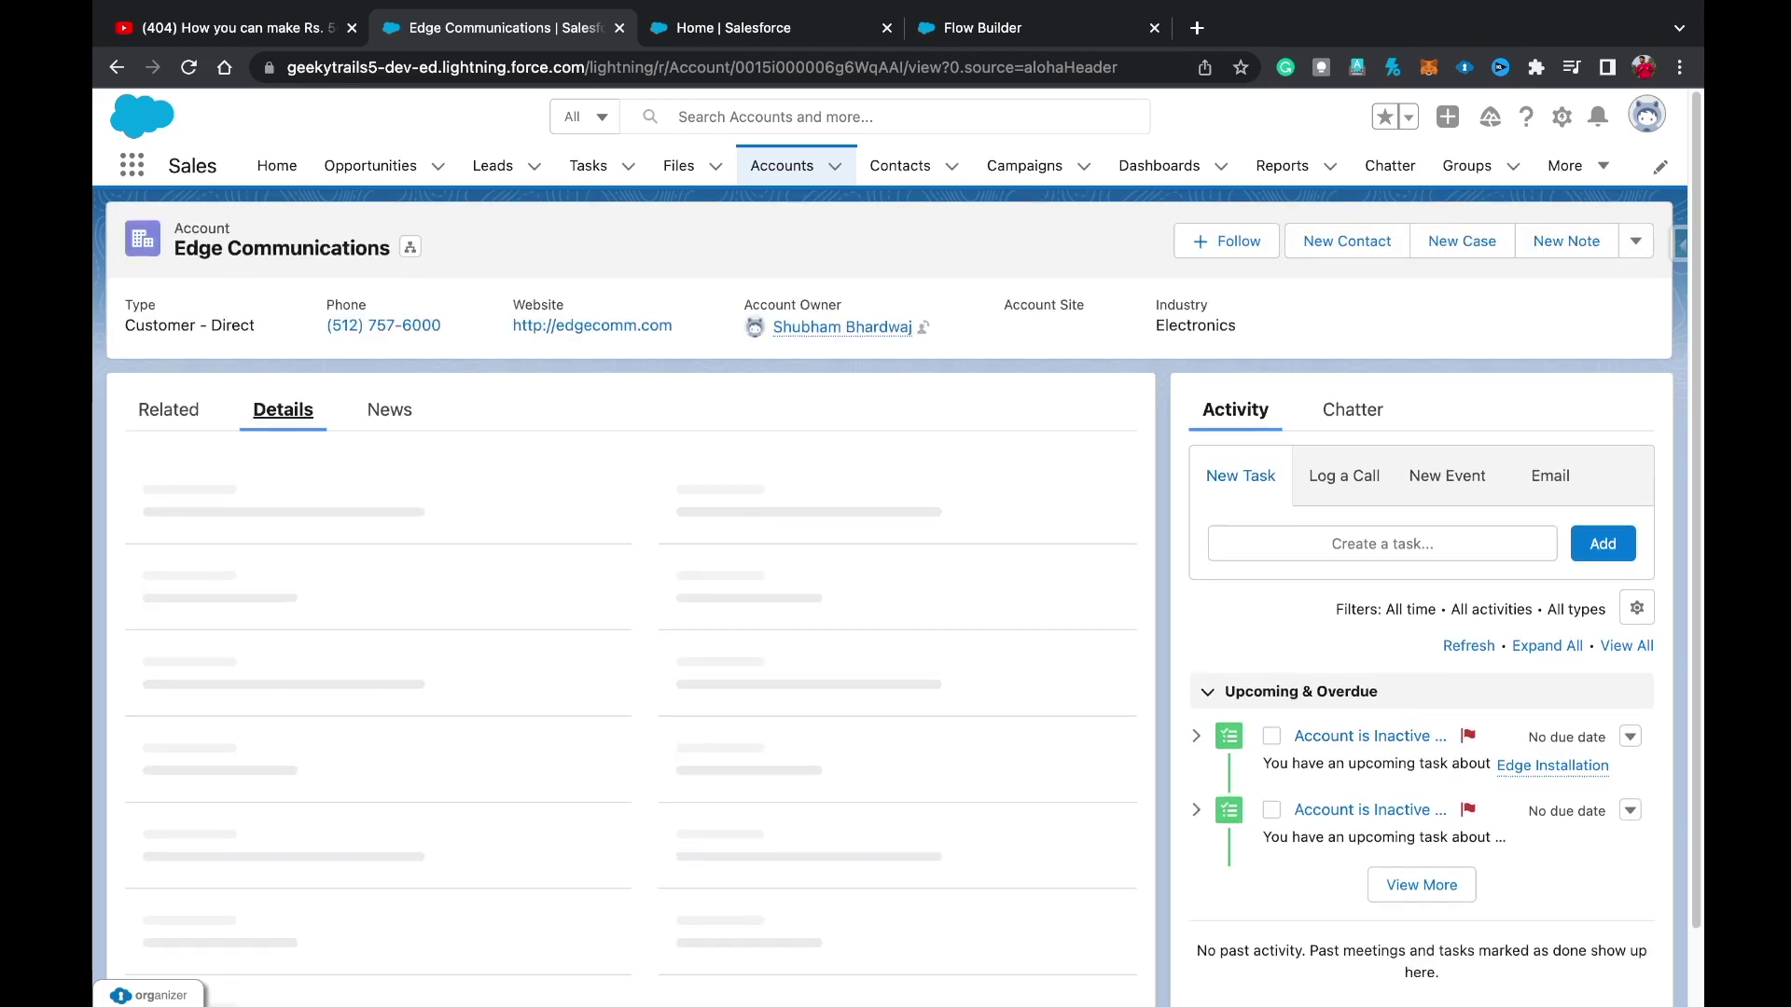
scroll(616, 606, down, 5)
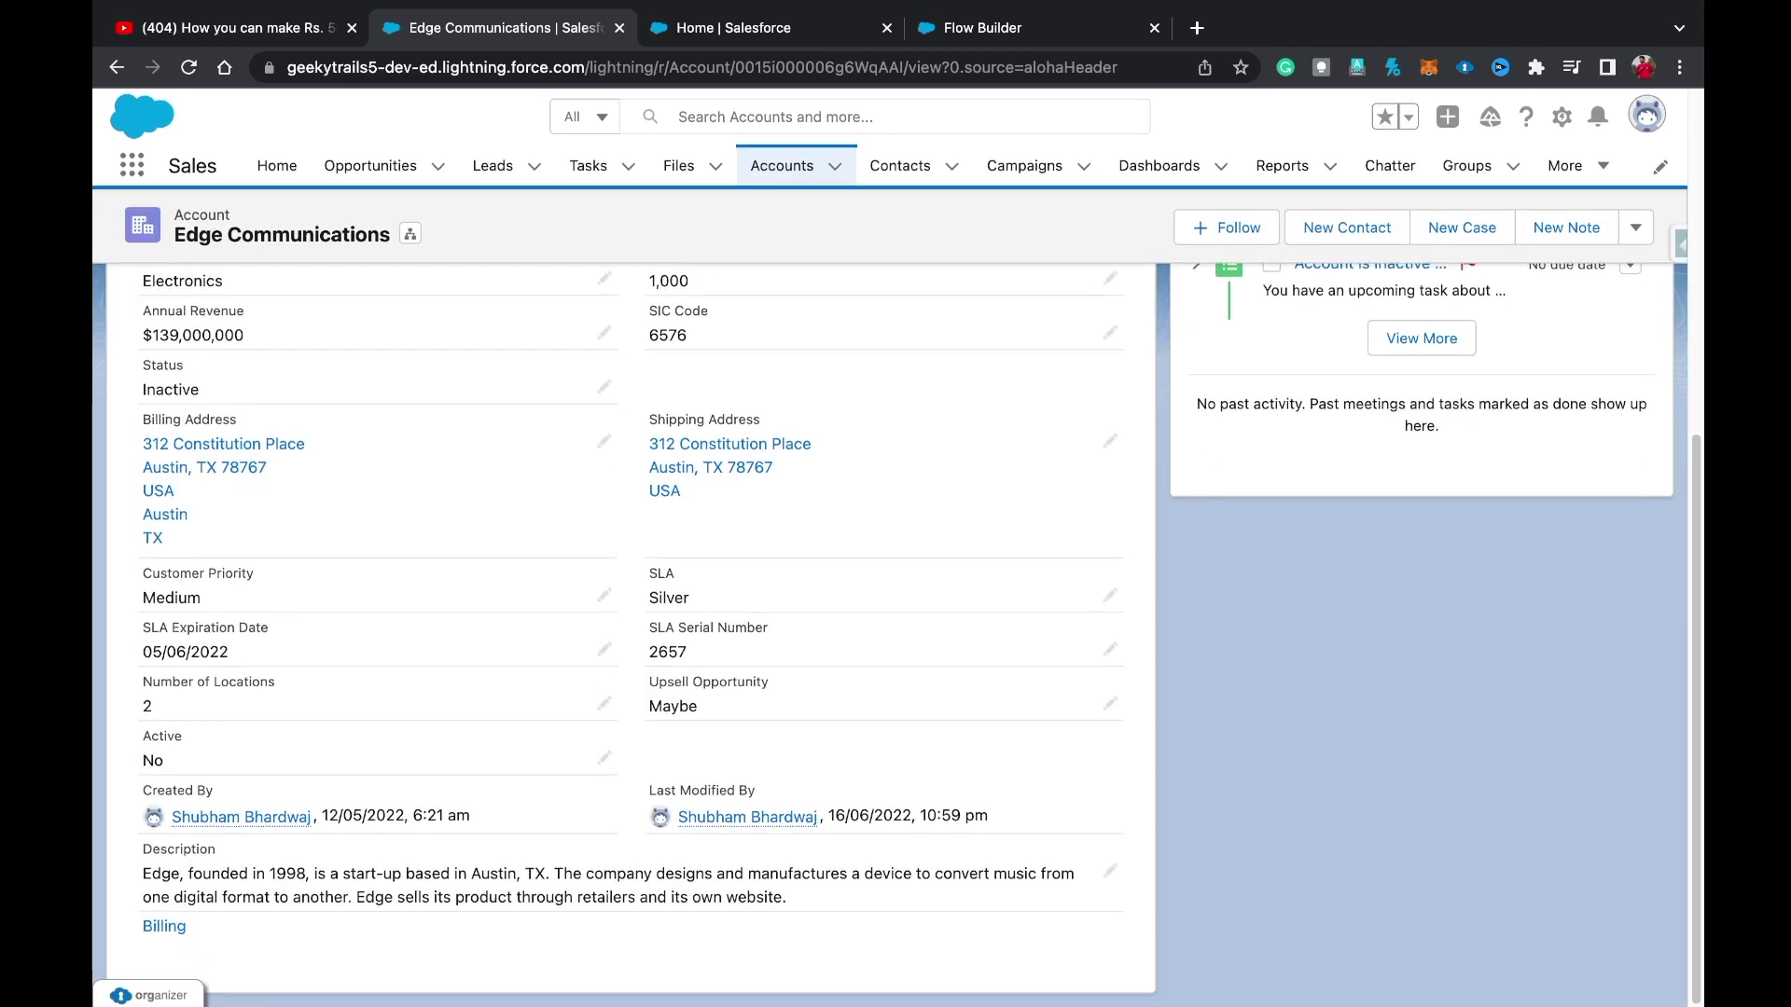
Set the Edge Communications account's Active field to Yes and save the record.
click(603, 757)
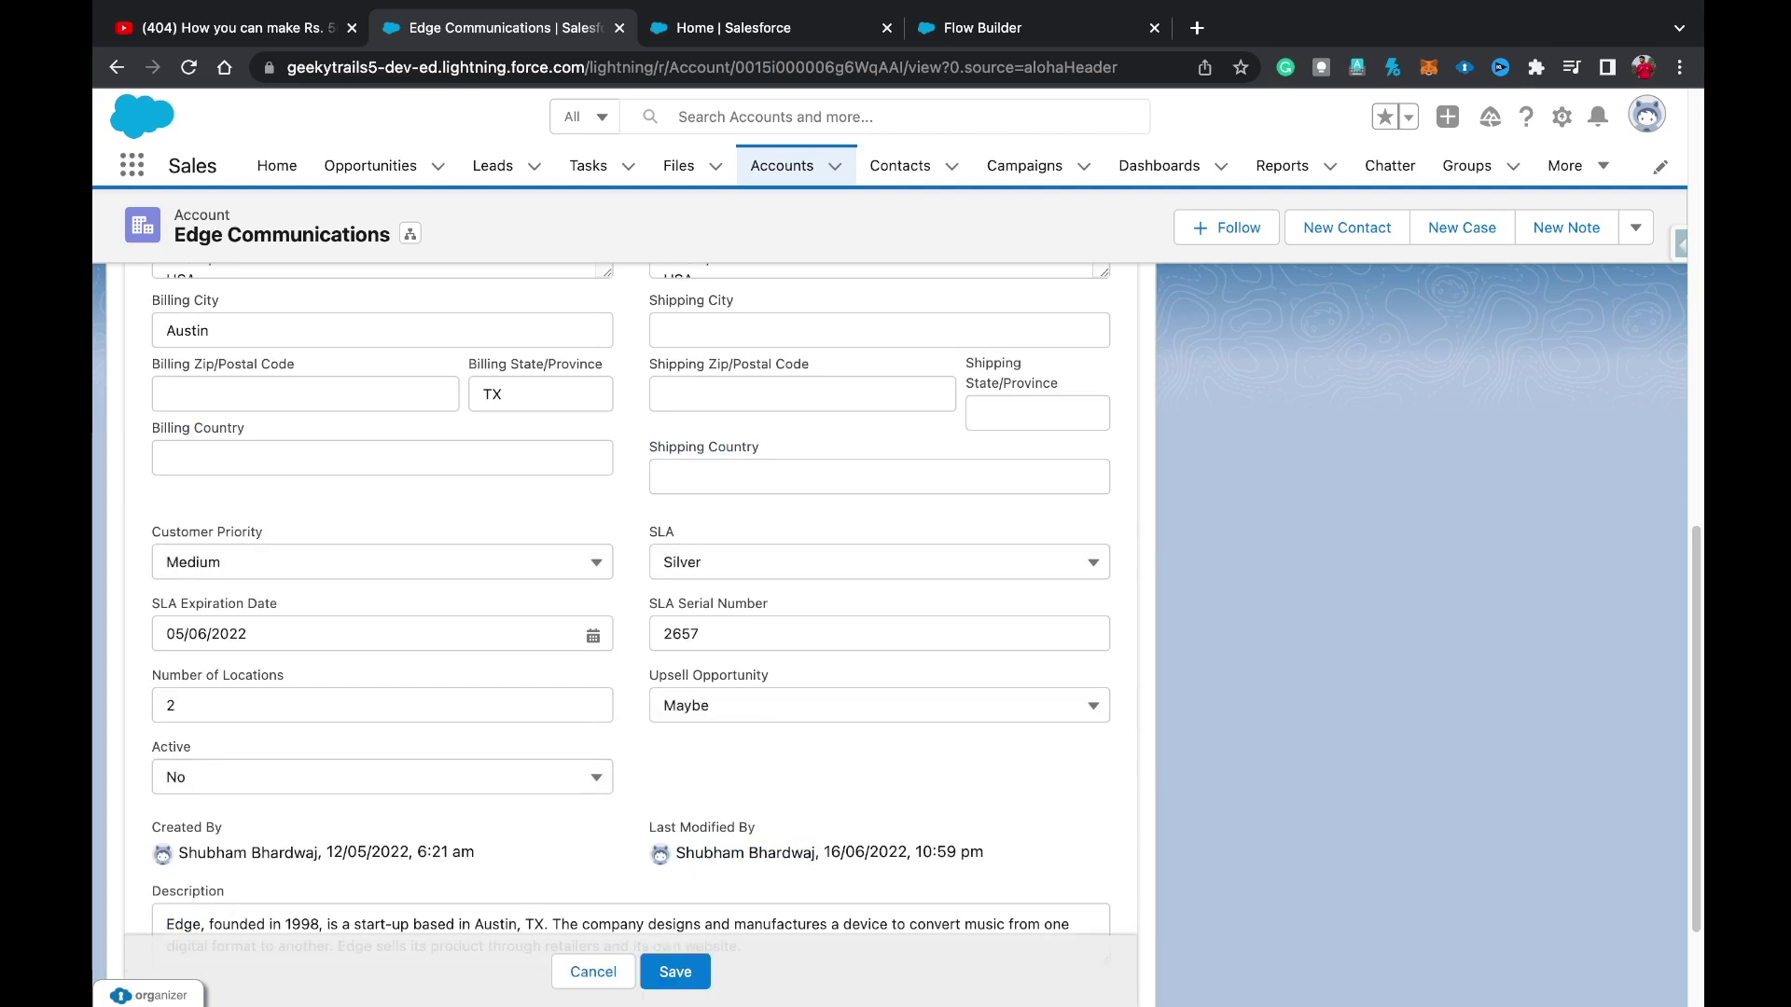
click(596, 777)
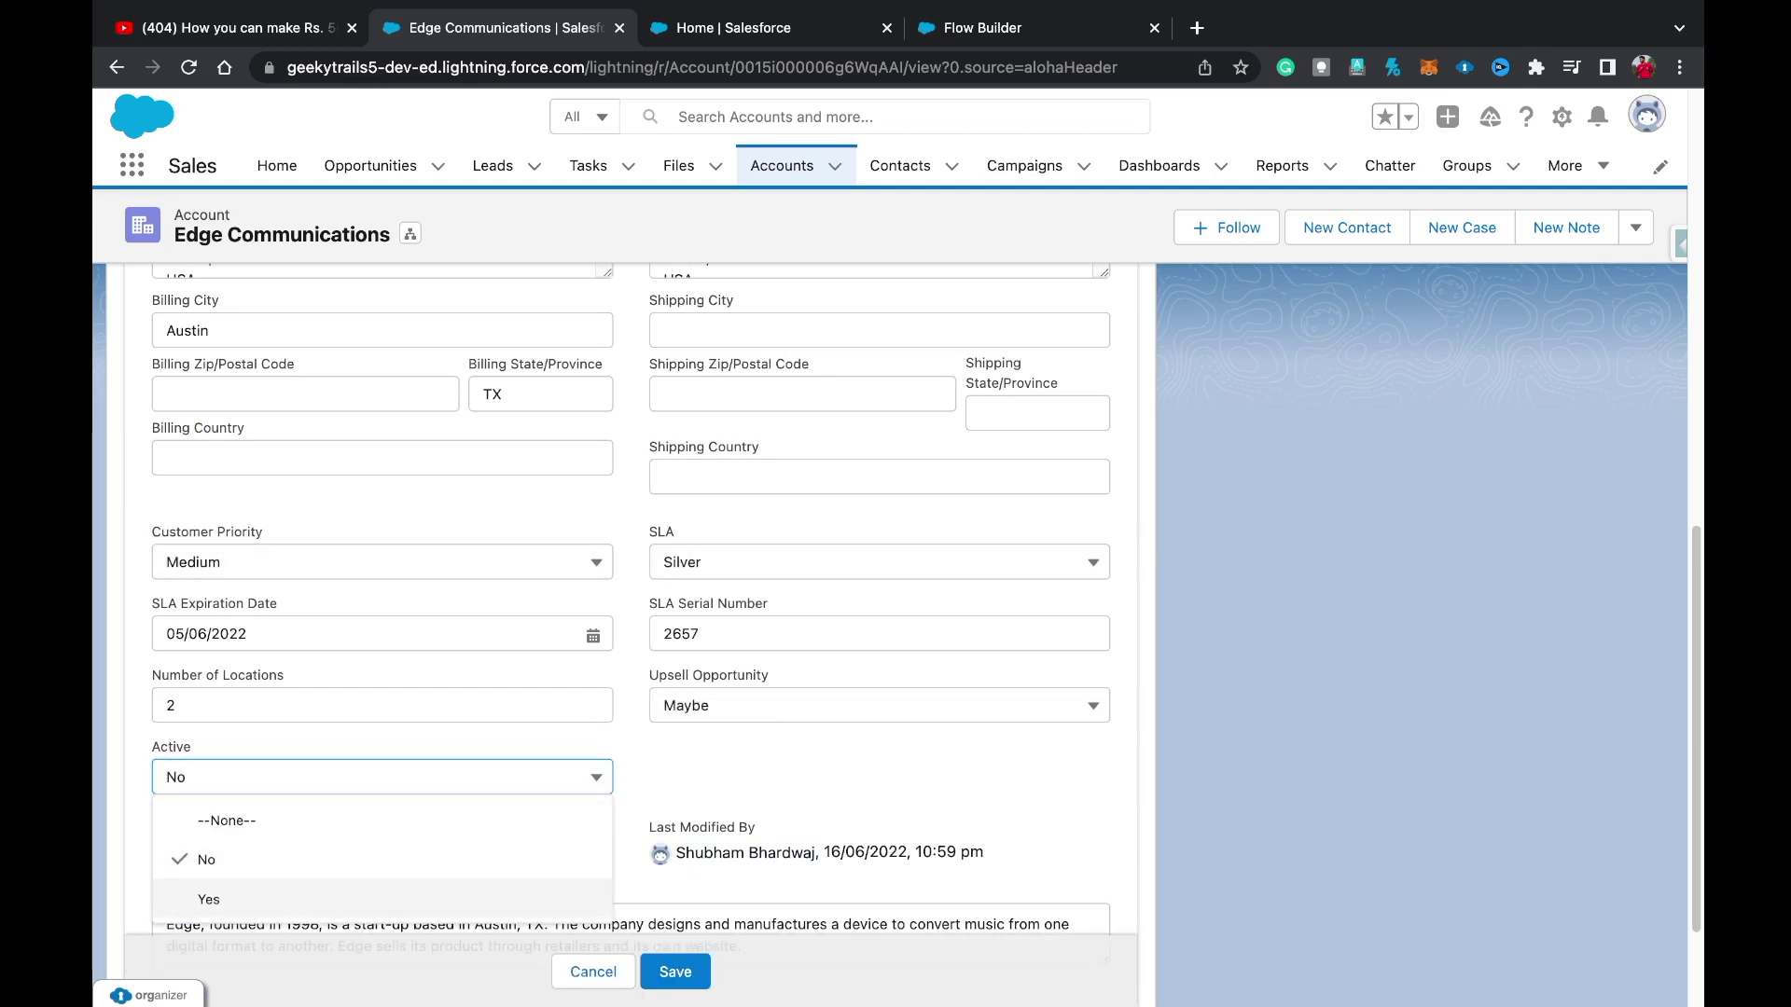
click(382, 898)
click(674, 971)
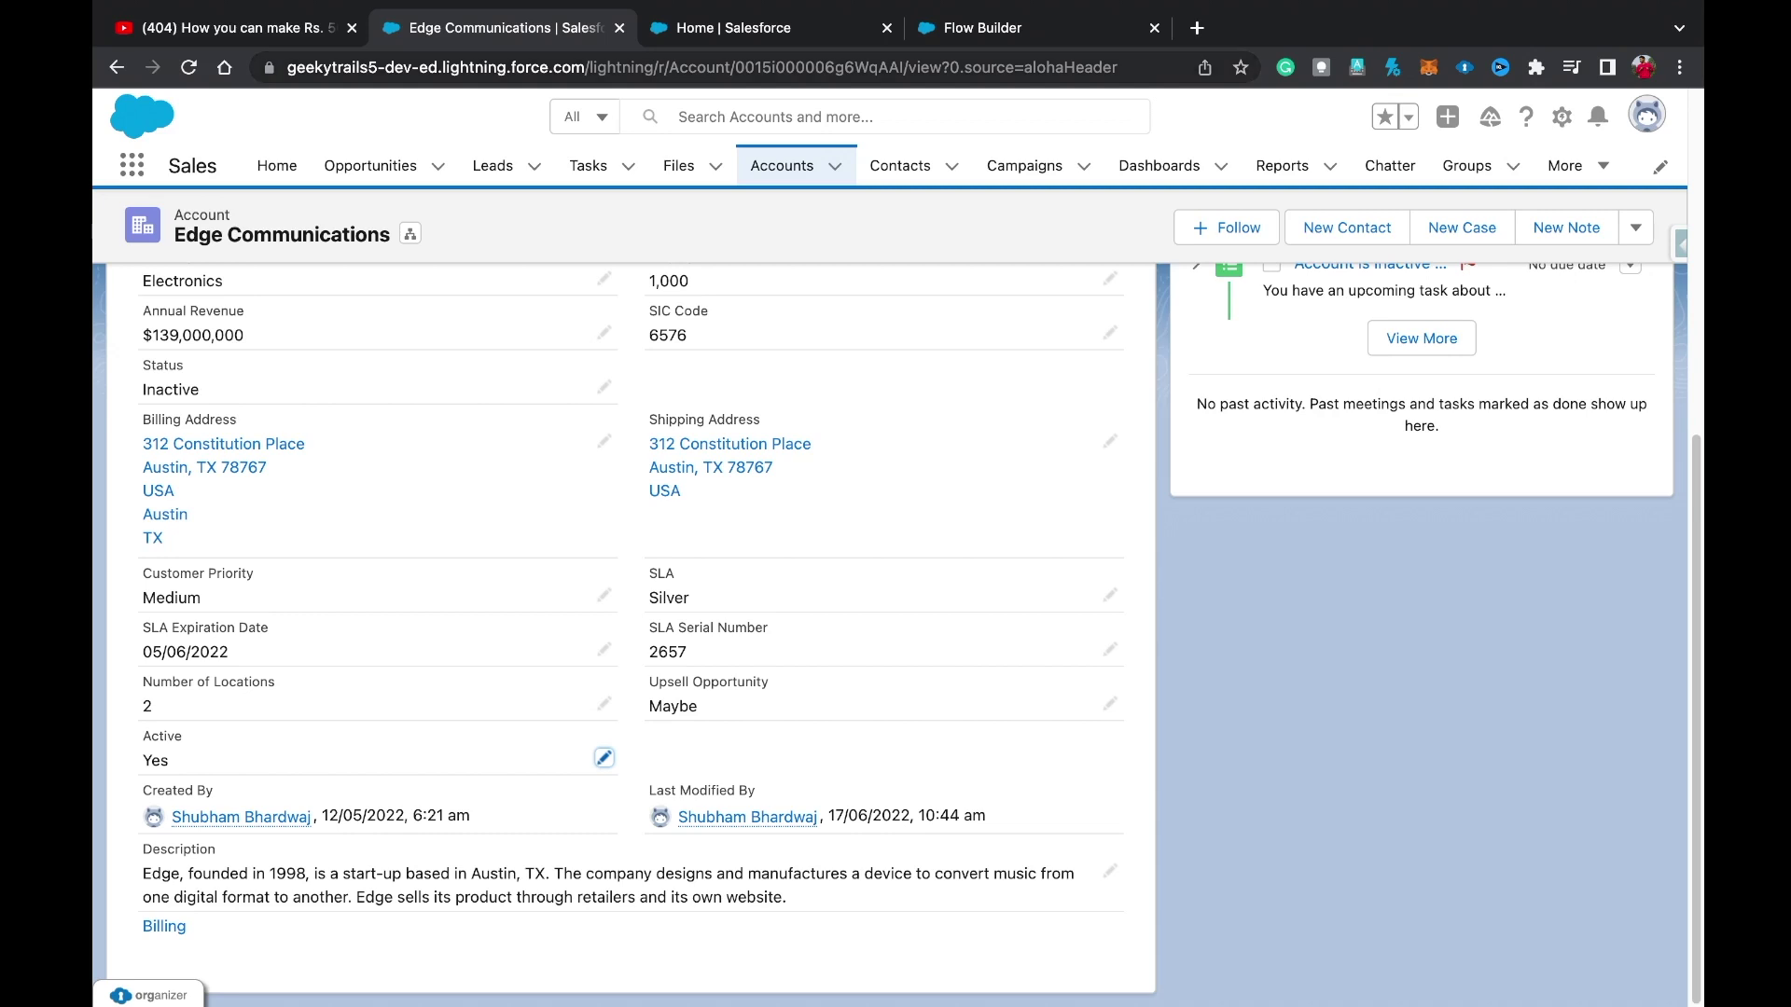
Return to Flow Builder and create the new flow as a Record-Triggered Flow.
click(979, 27)
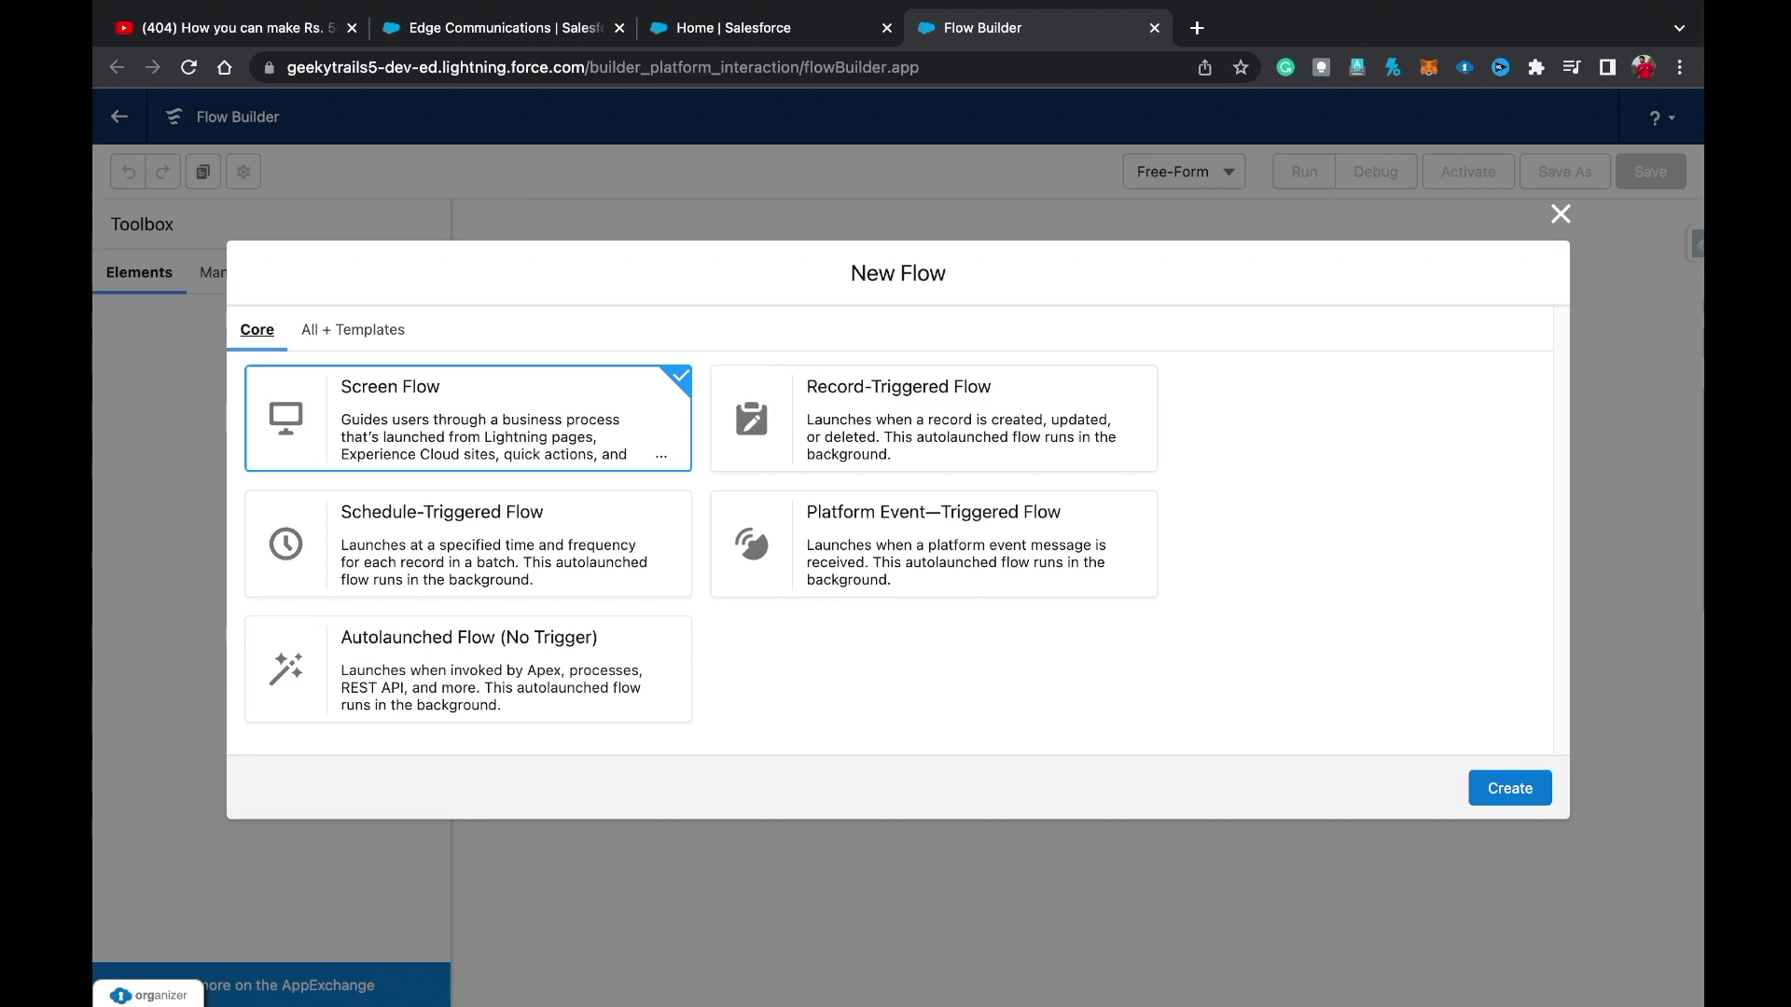
click(932, 417)
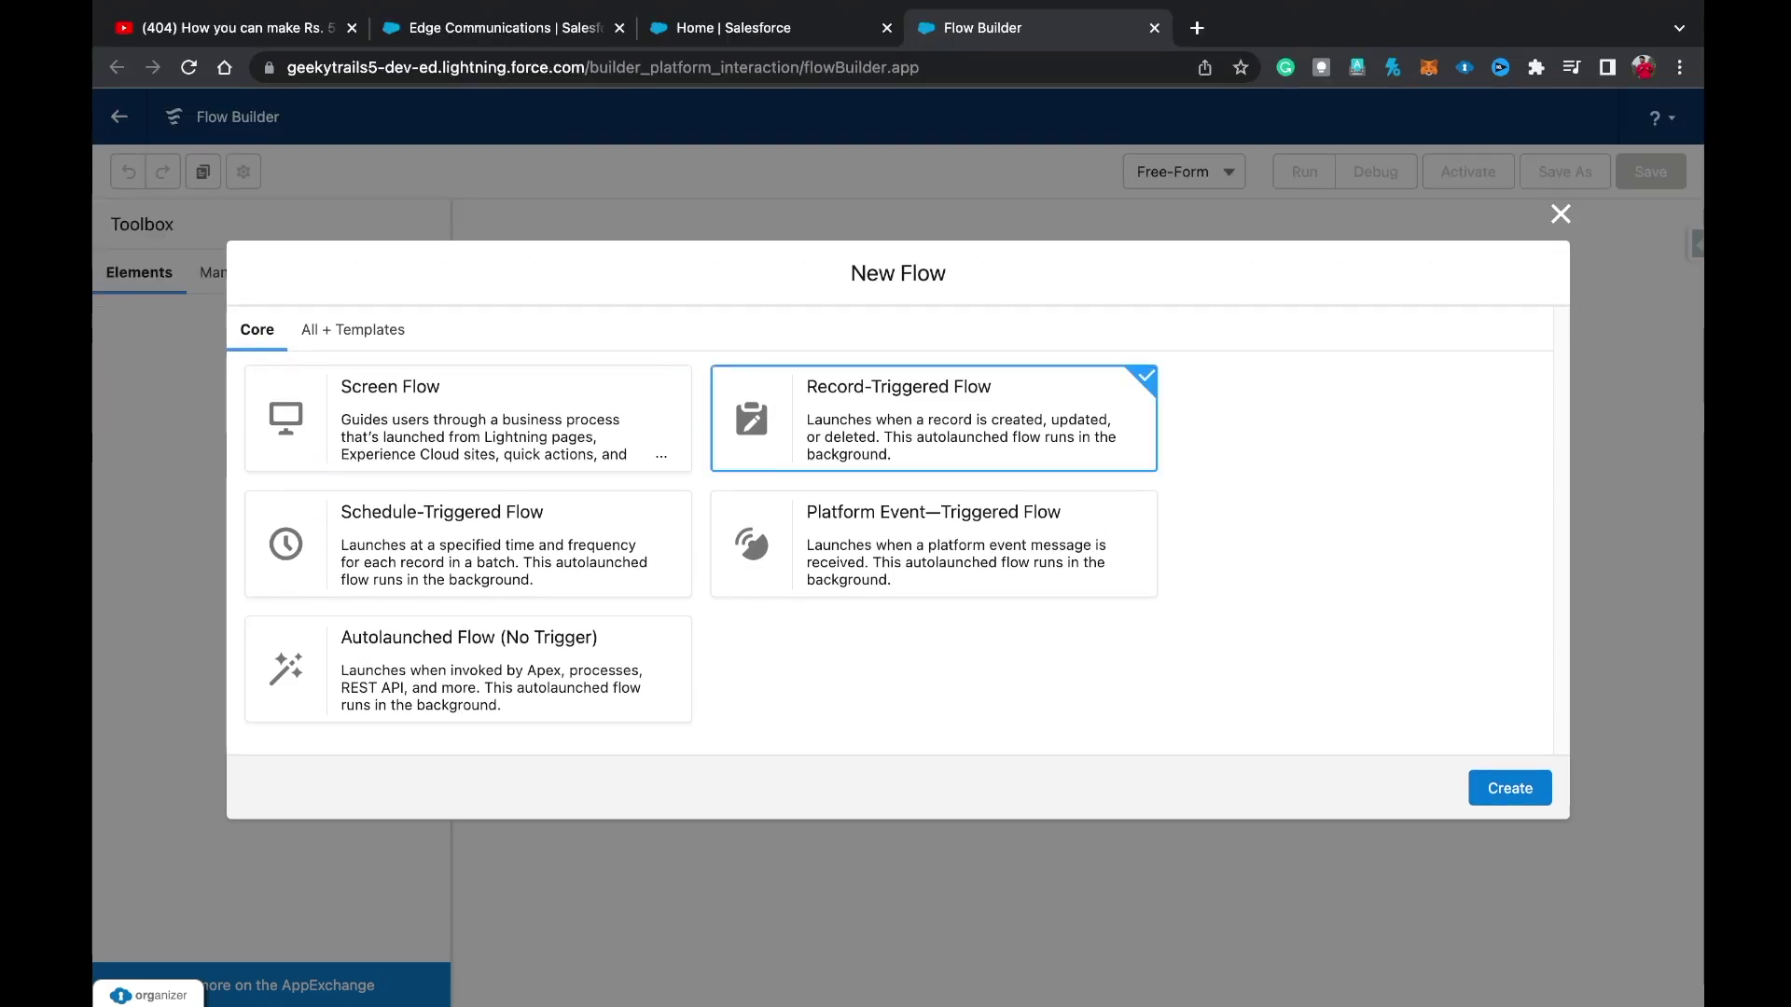
click(1509, 789)
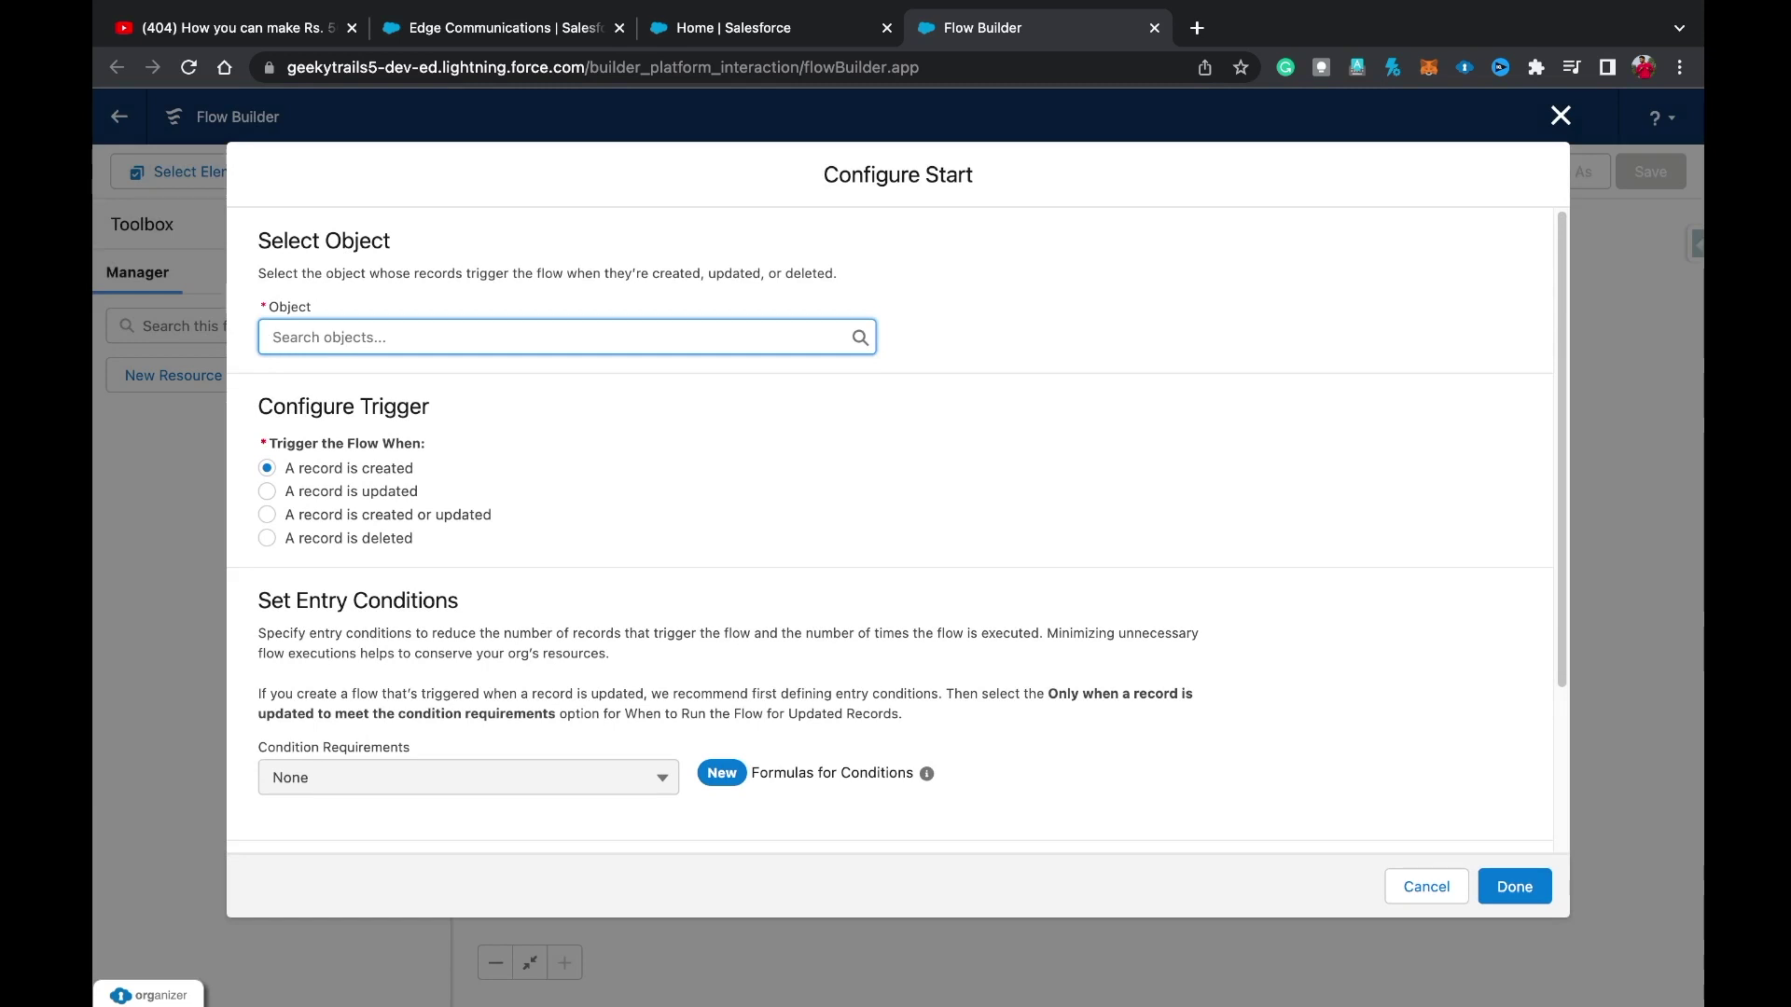
Set the flow's triggering object to Account and trigger it when a record is updated.
text(Accoun)
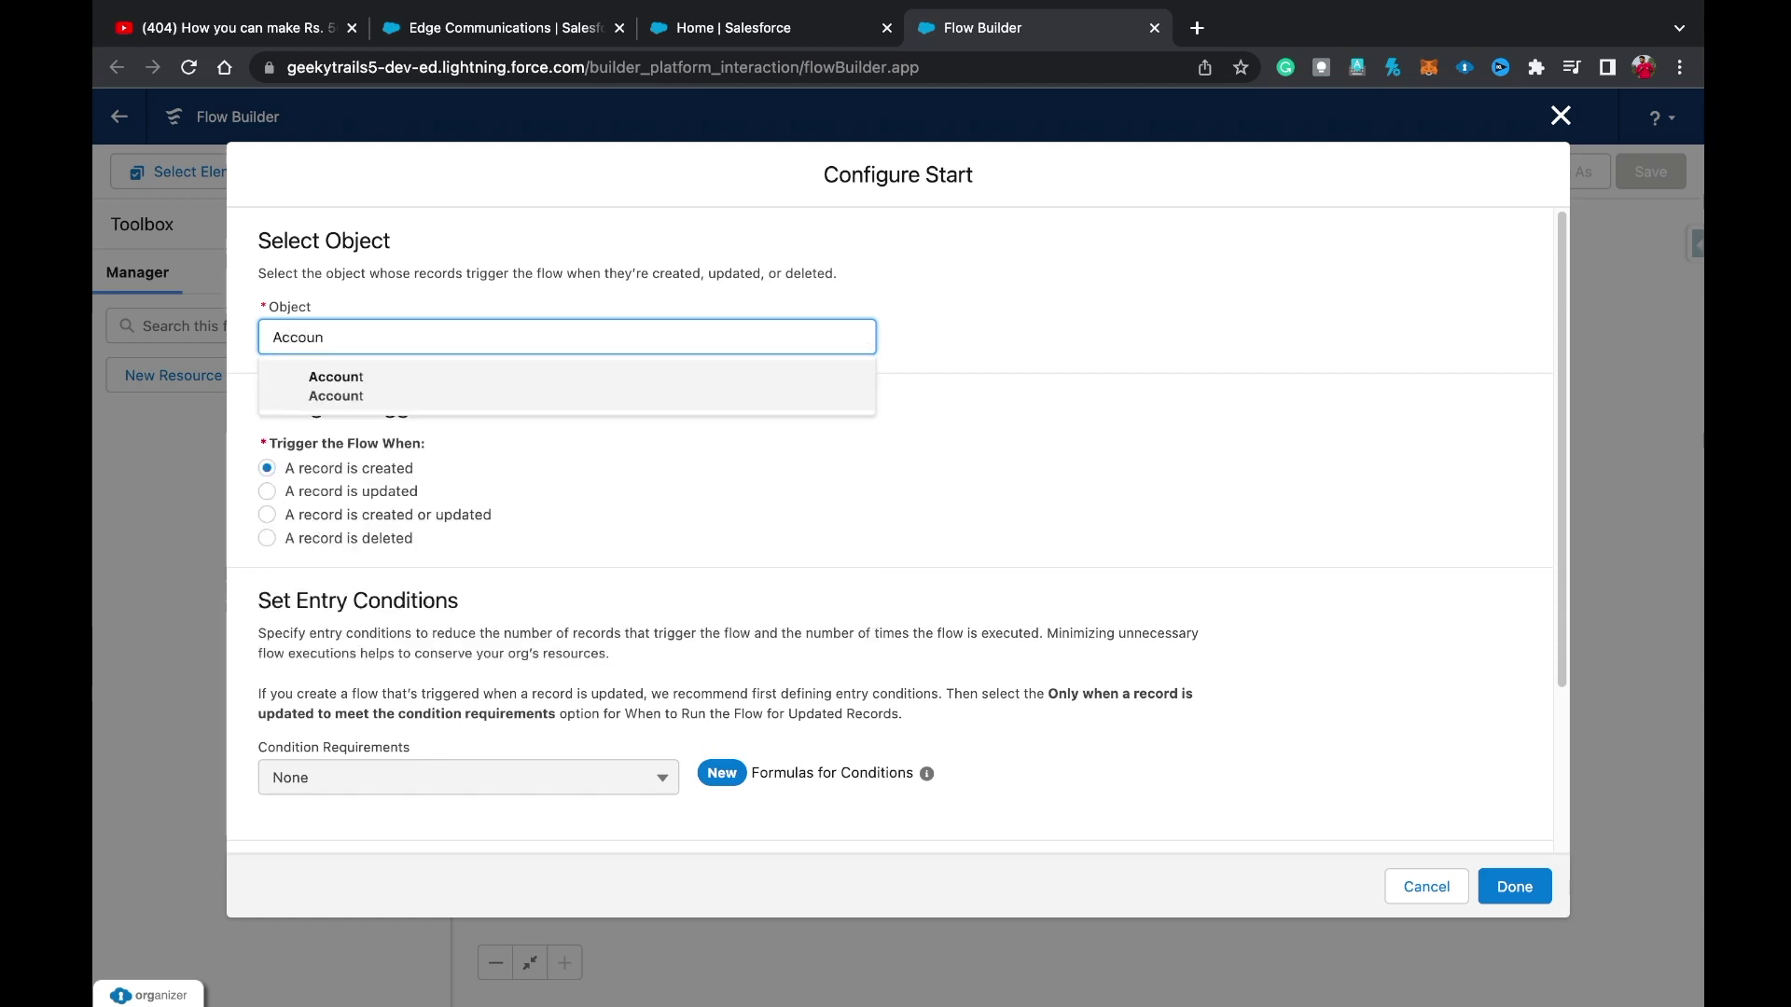
key(Return)
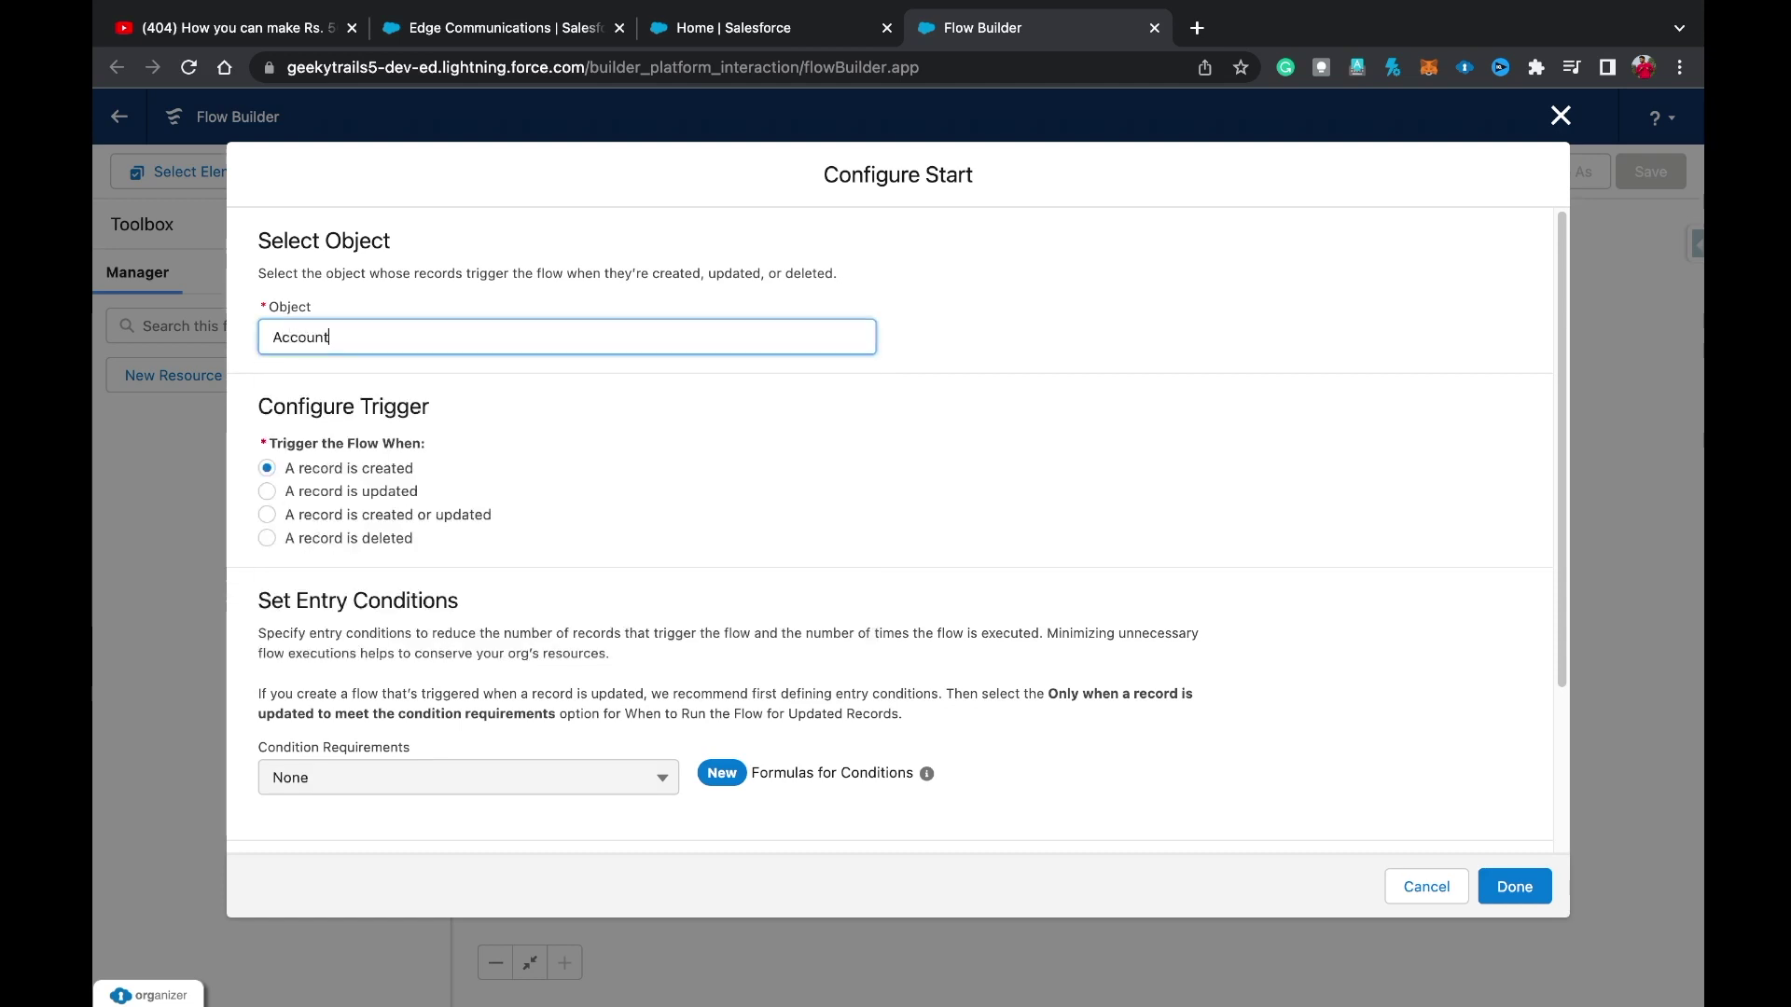
click(267, 490)
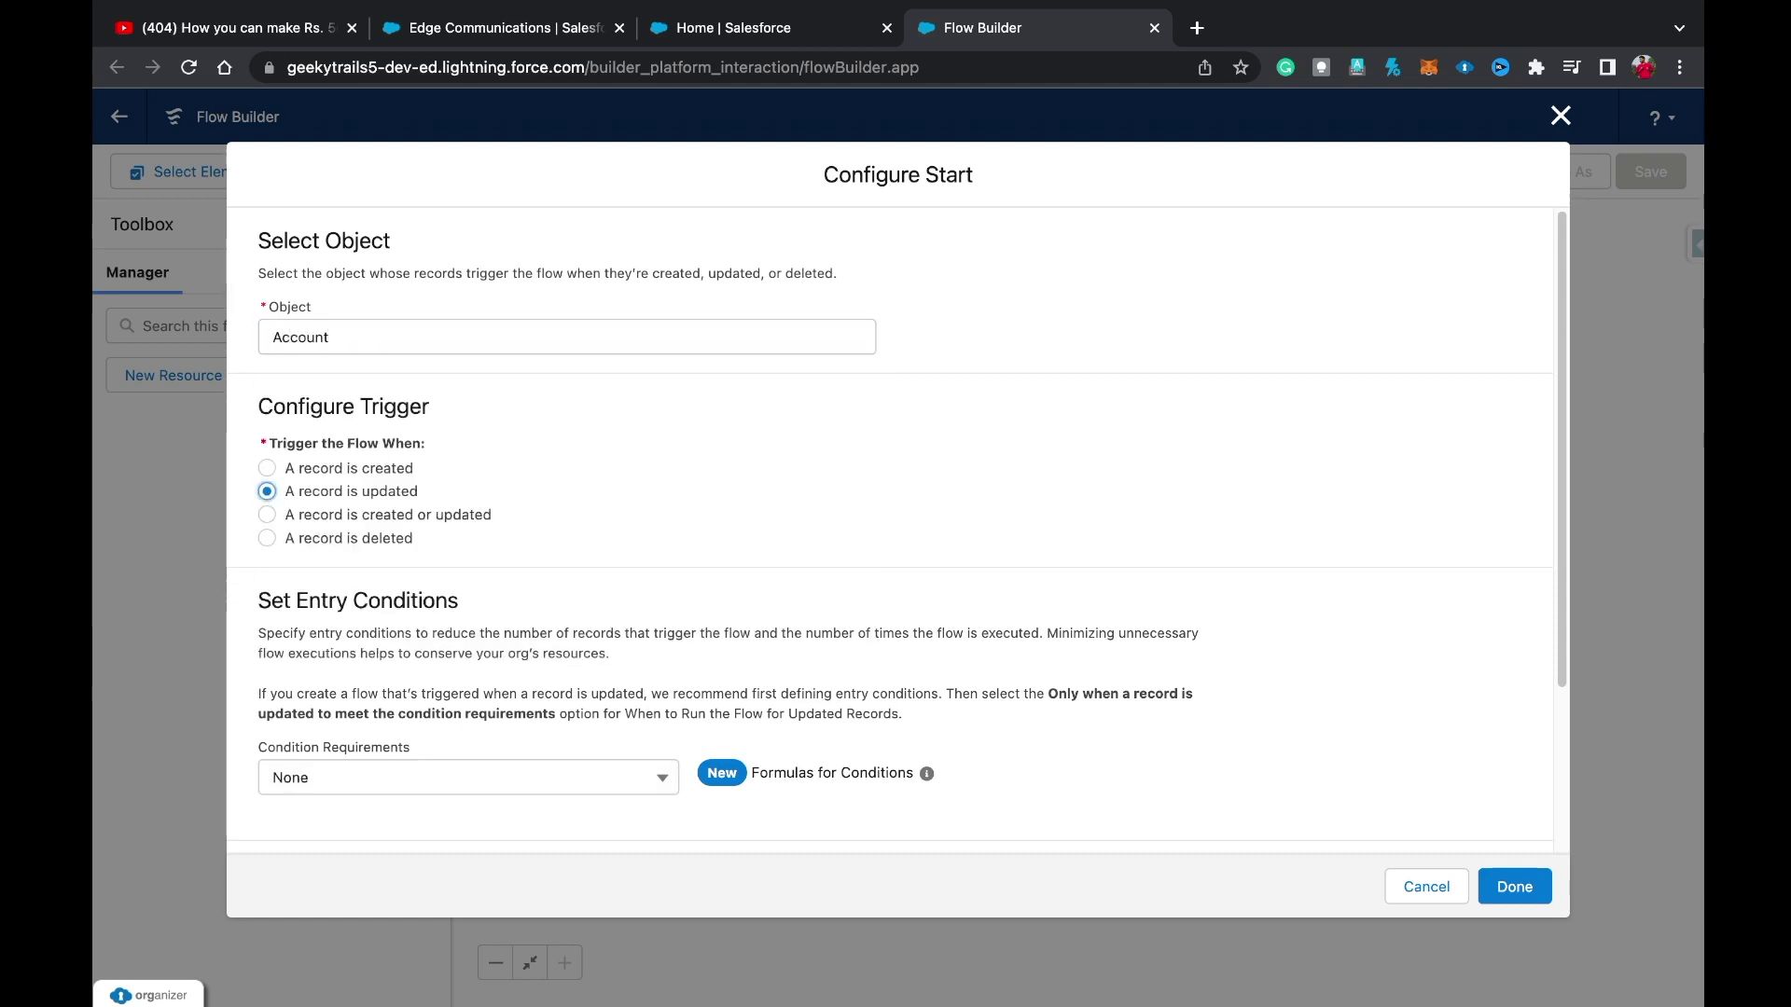
Require all entry conditions to be met (AND) and choose Active__c as the first condition's field.
click(467, 777)
scroll(467, 777, down, 2)
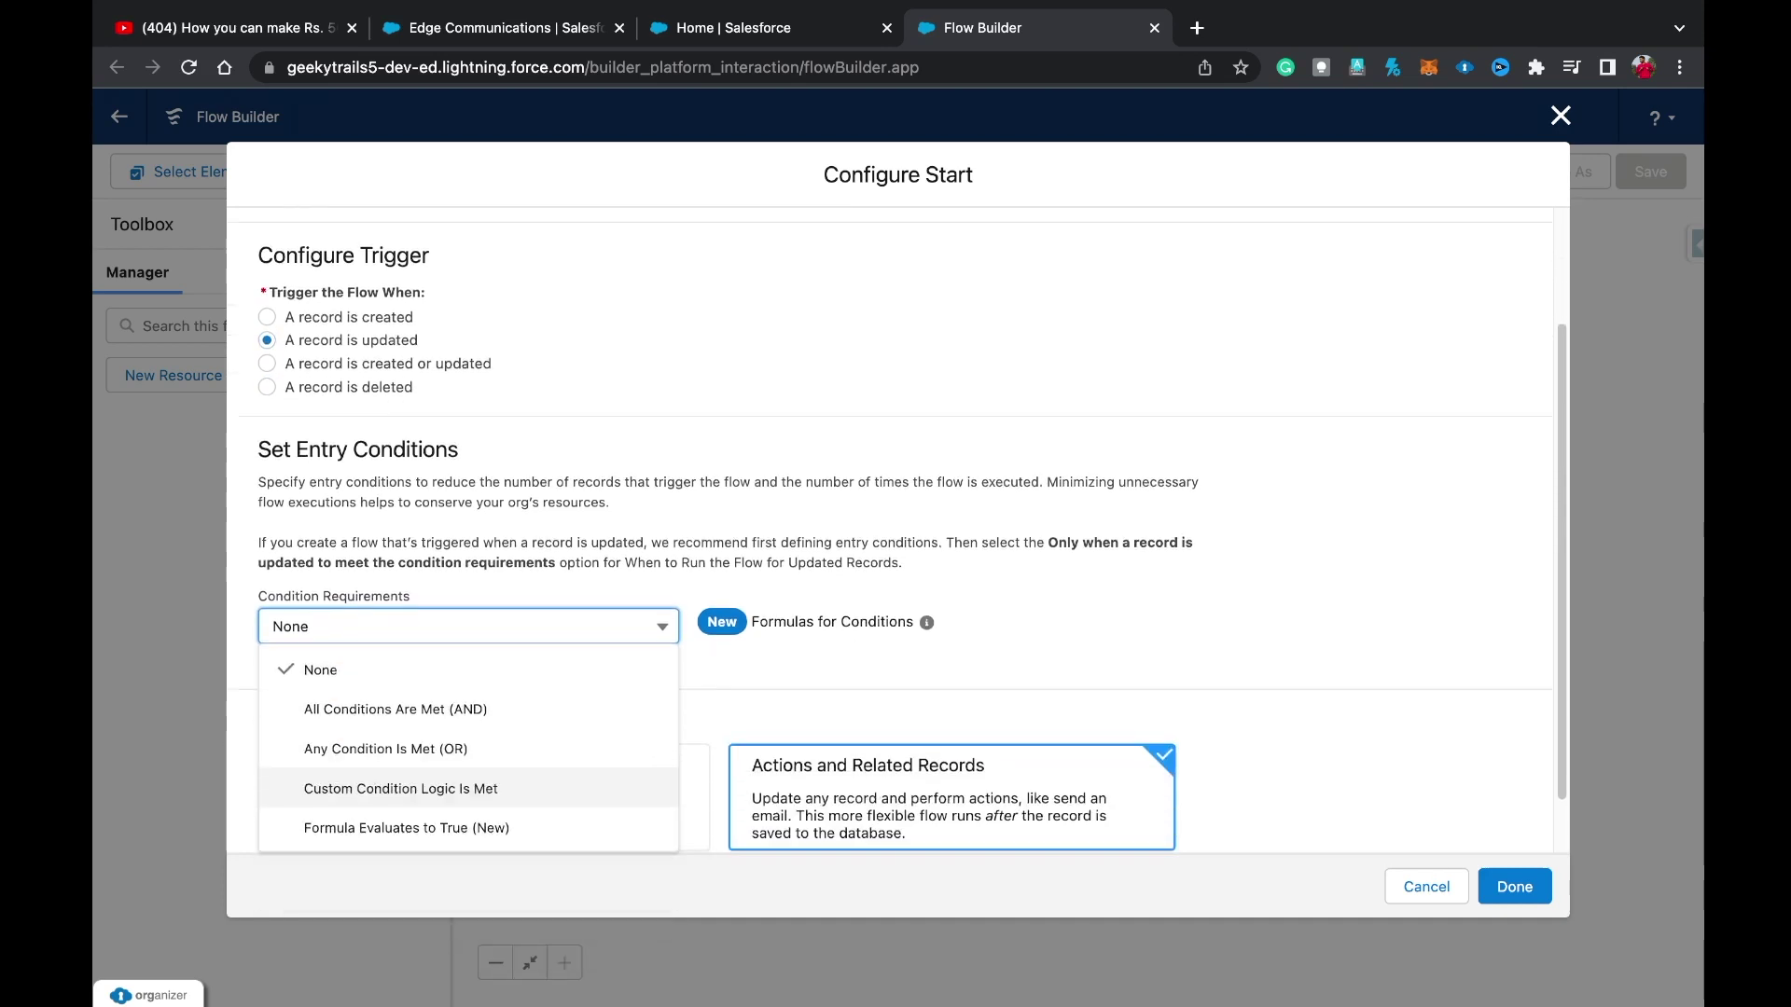
click(396, 685)
text(ac)
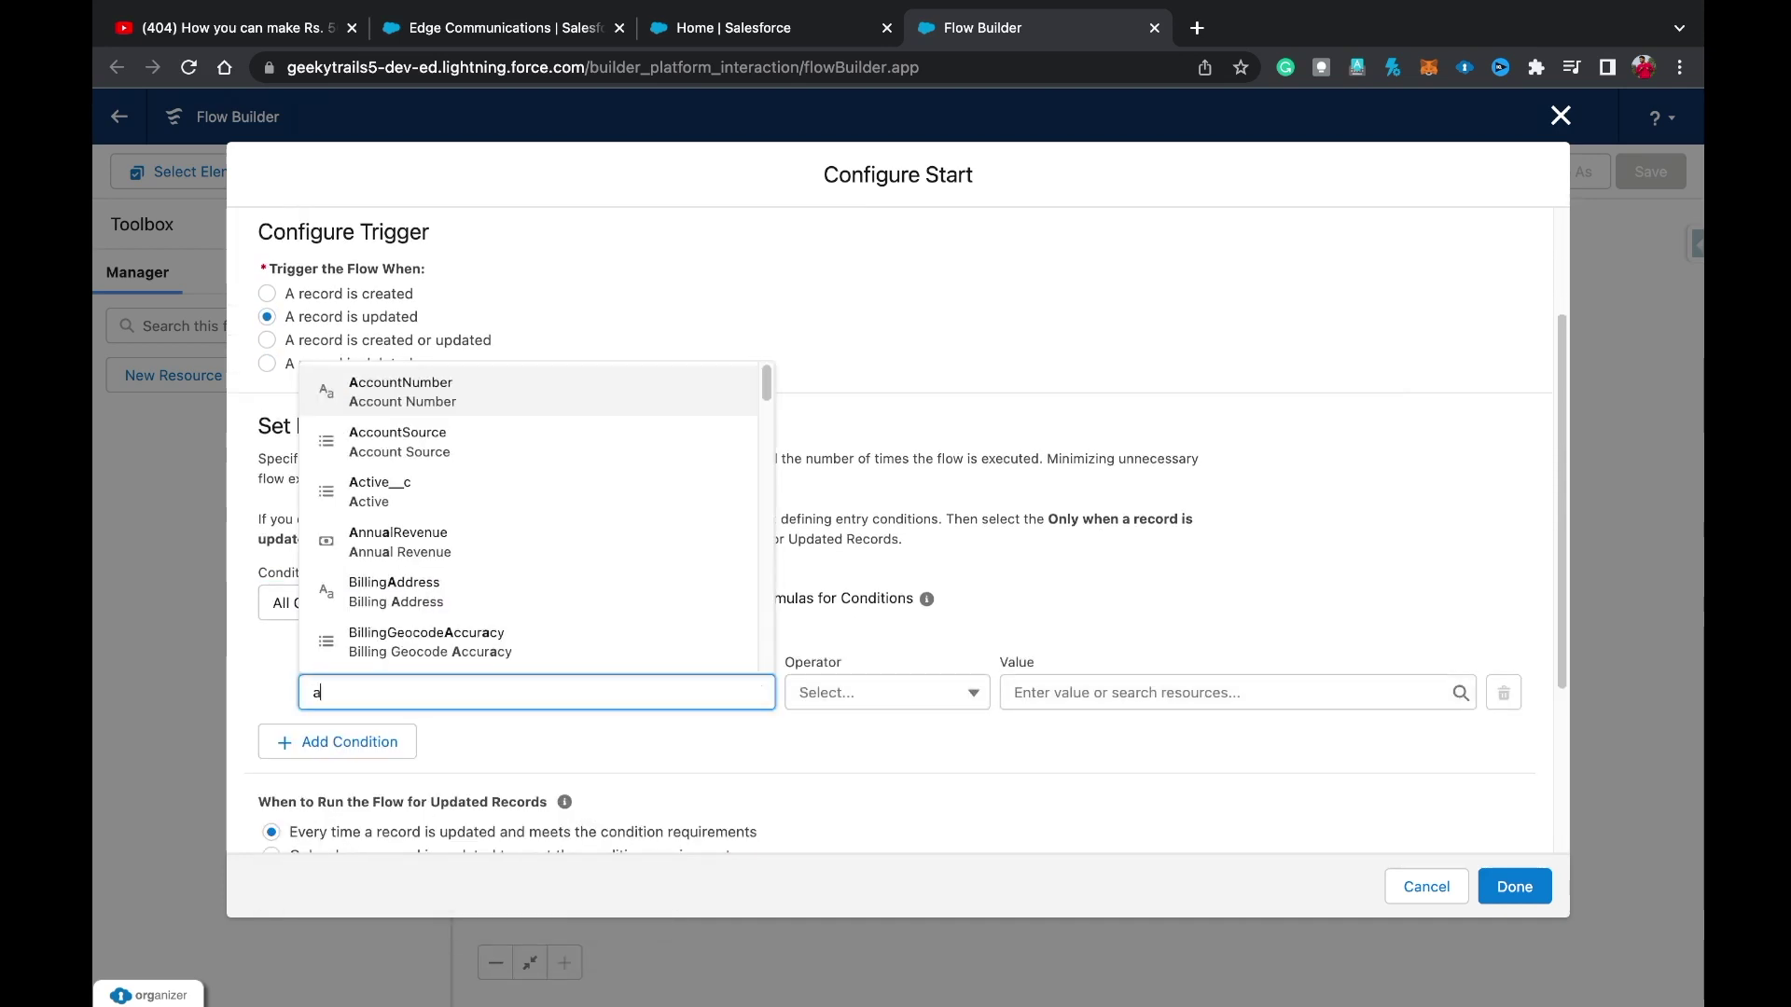
key(Up)
key(Up)
key(Up)
key(Return)
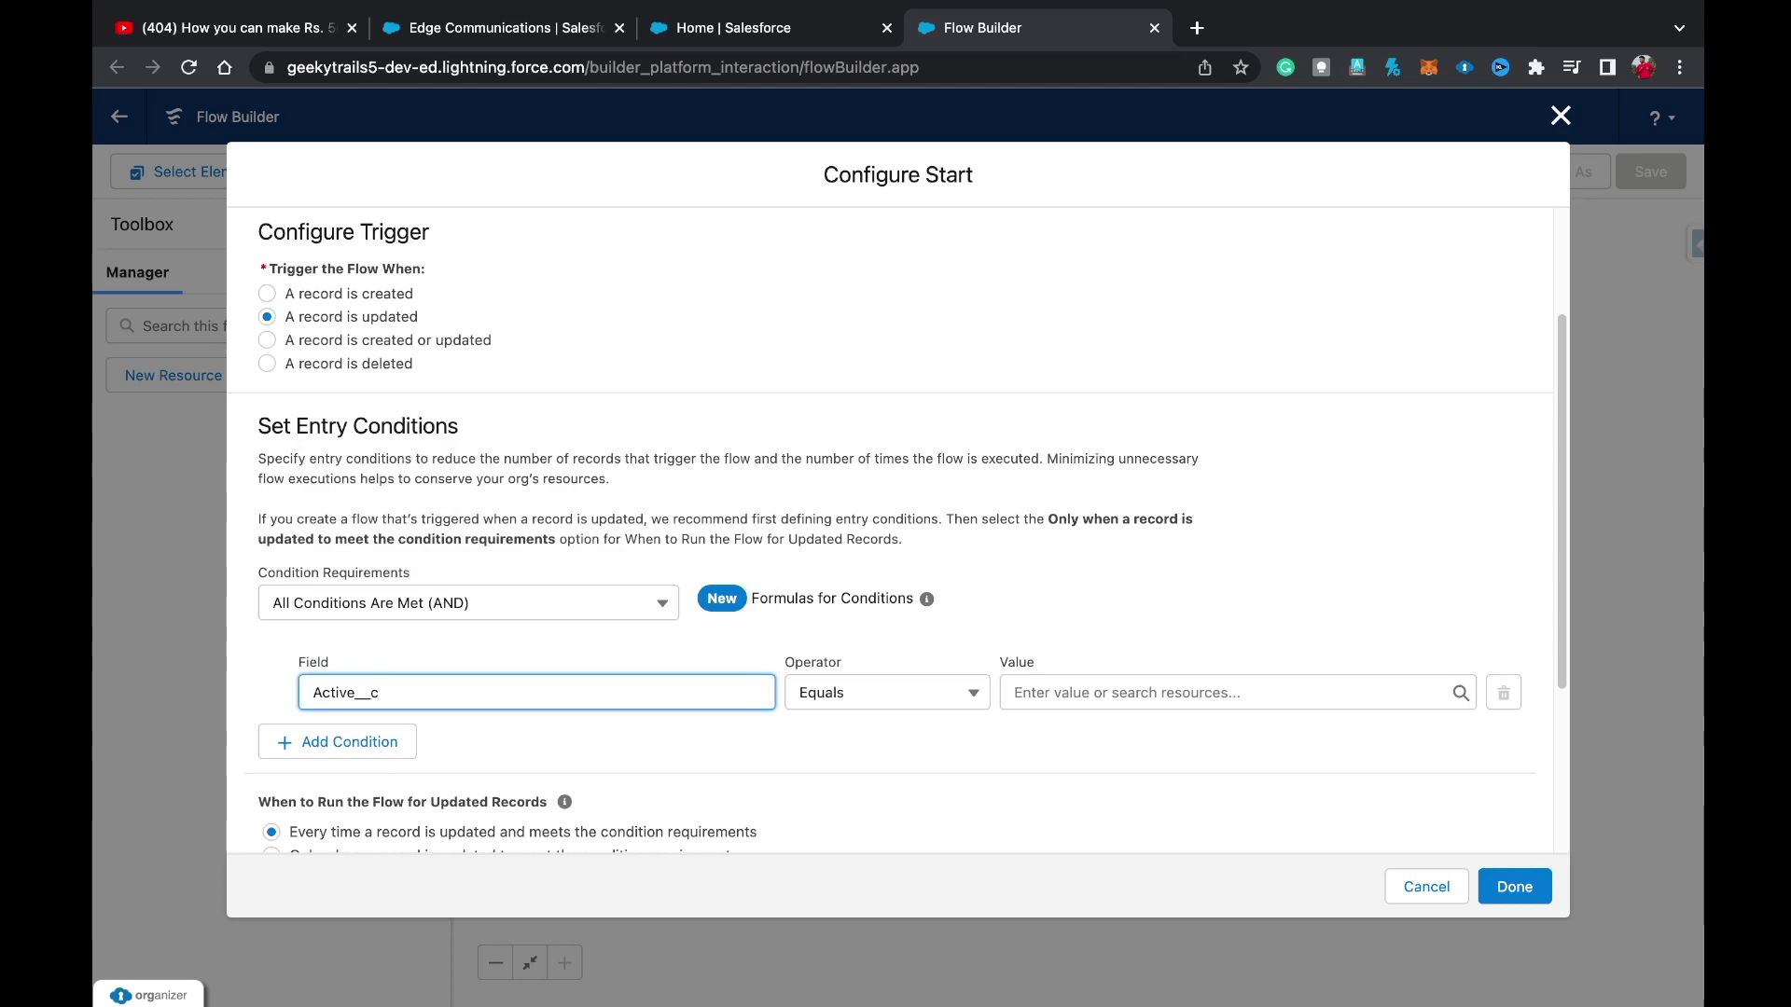
Set the Active__c entry condition's value to the picklist value No.
click(1237, 692)
text(no)
key(BackSpace)
key(BackSpace)
text(No)
key(Up)
key(Up)
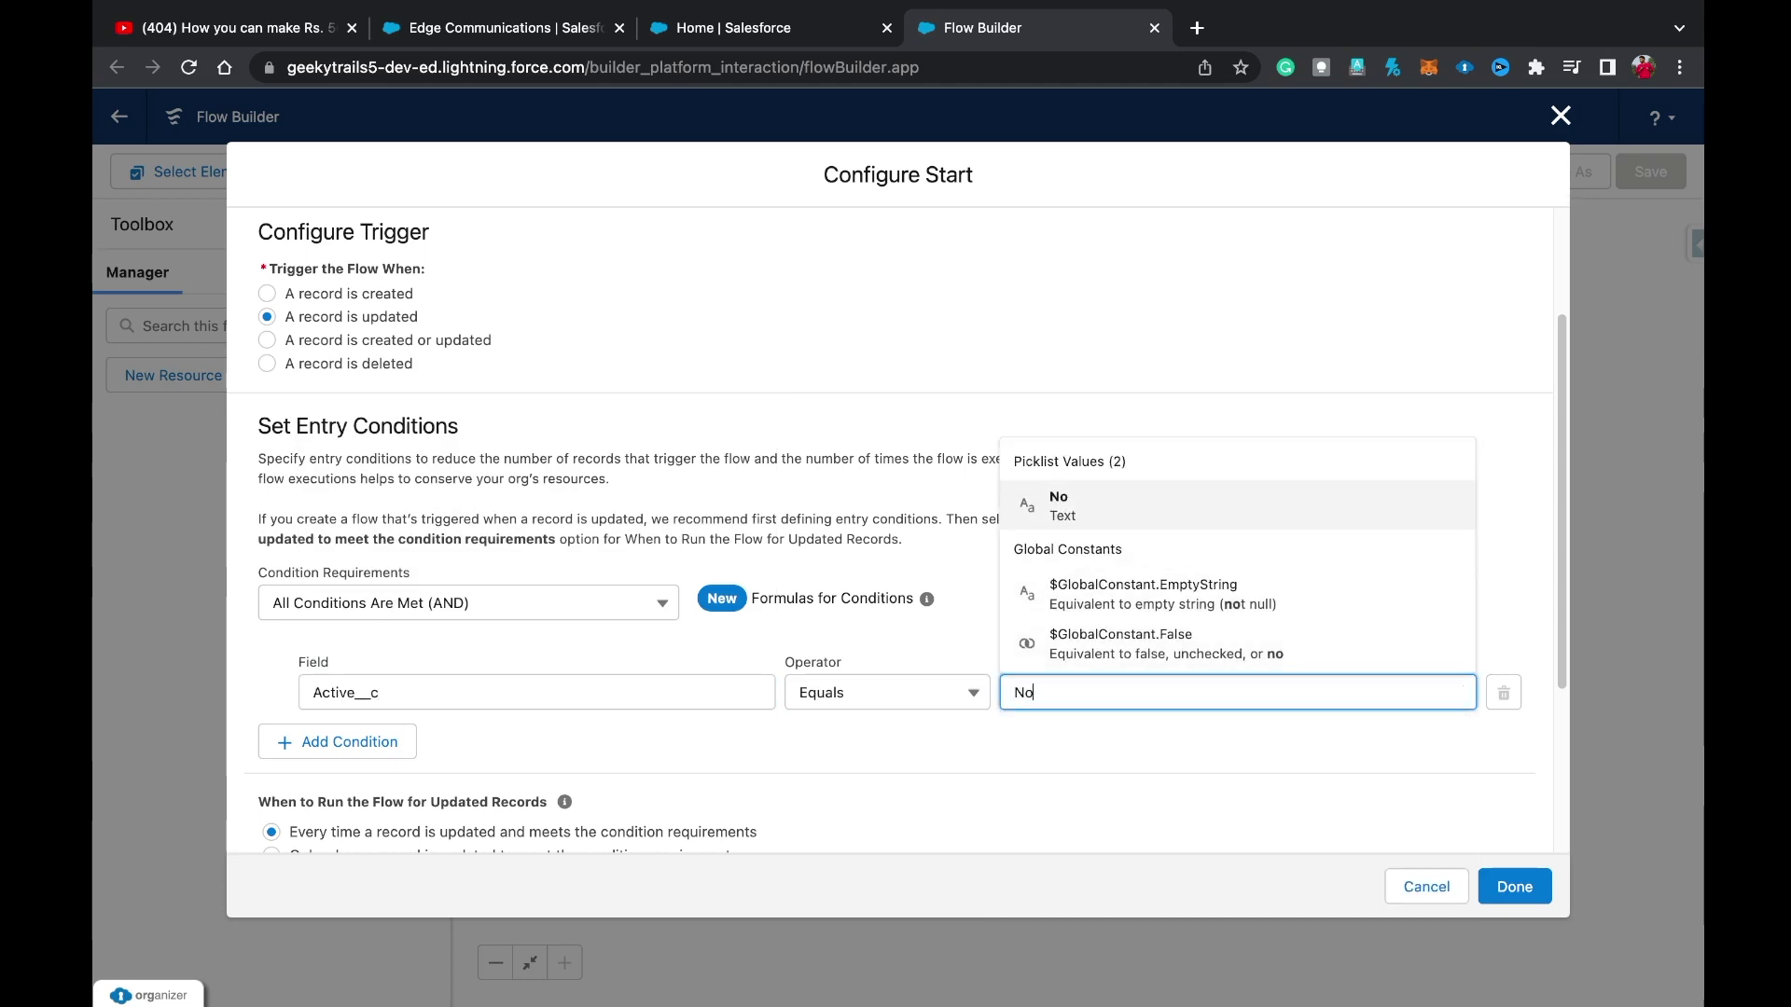
key(Return)
scroll(895, 532, down, 3)
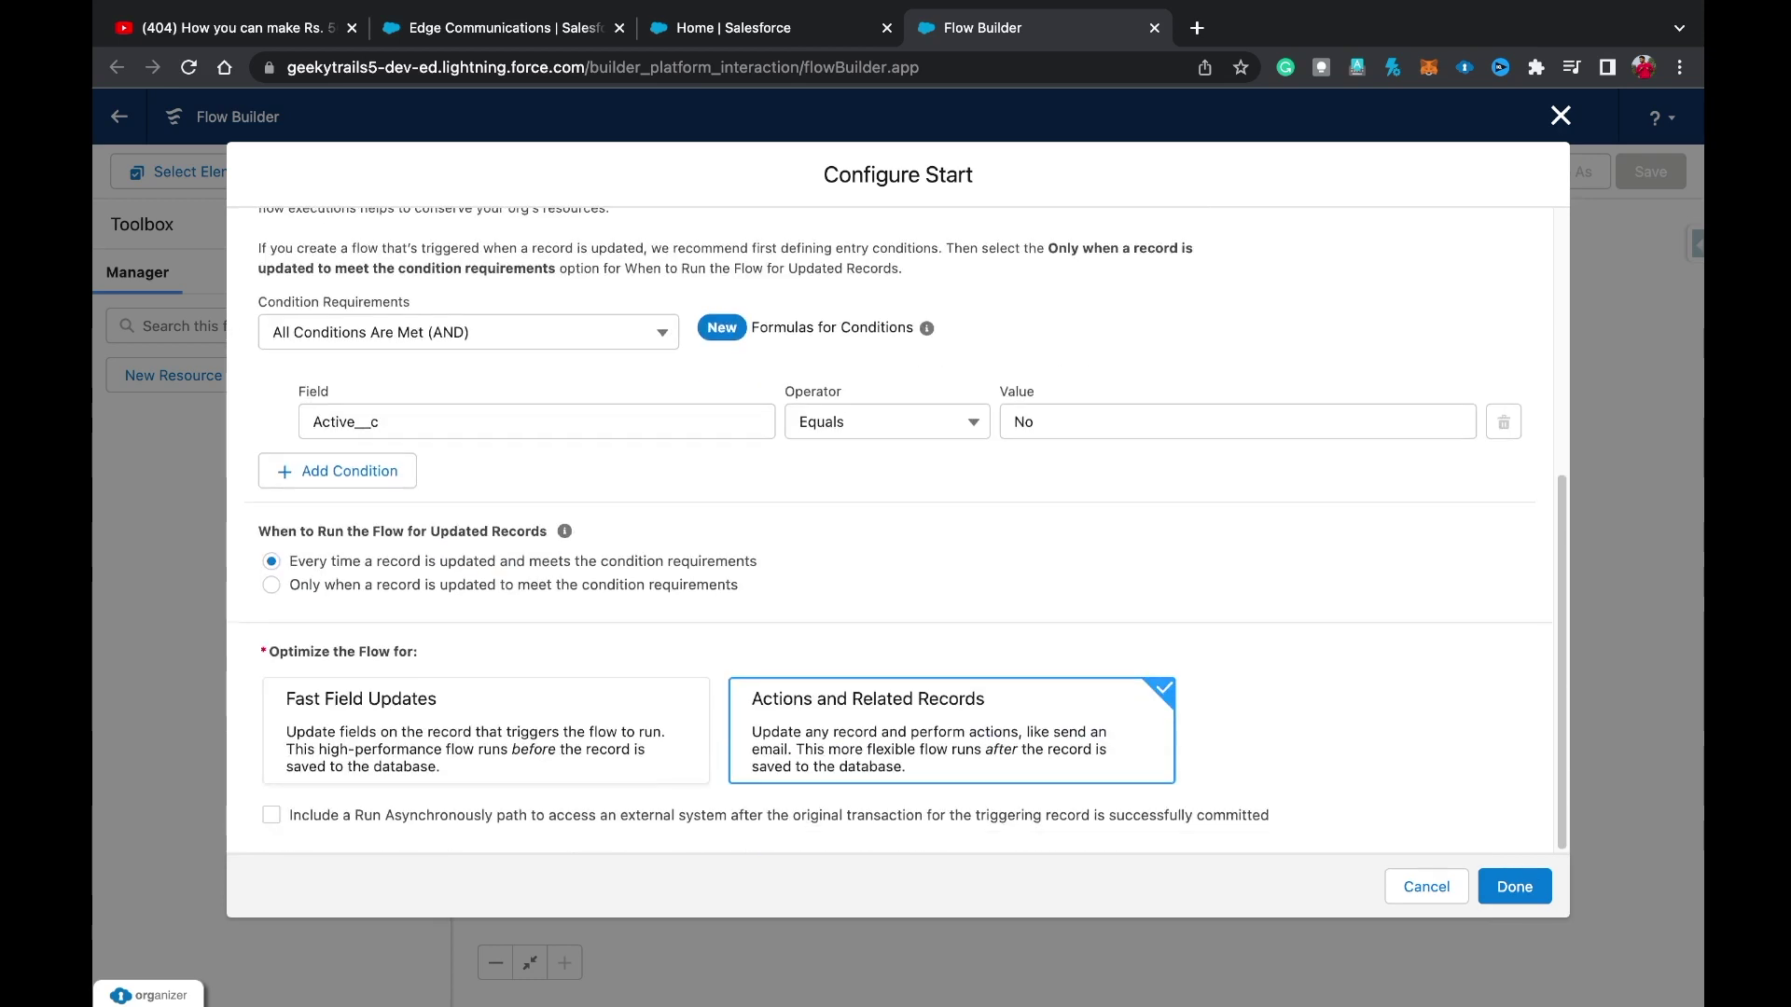
Keep the flow running on every qualifying update and add a second entry condition, Active__c Is Changed True.
click(270, 585)
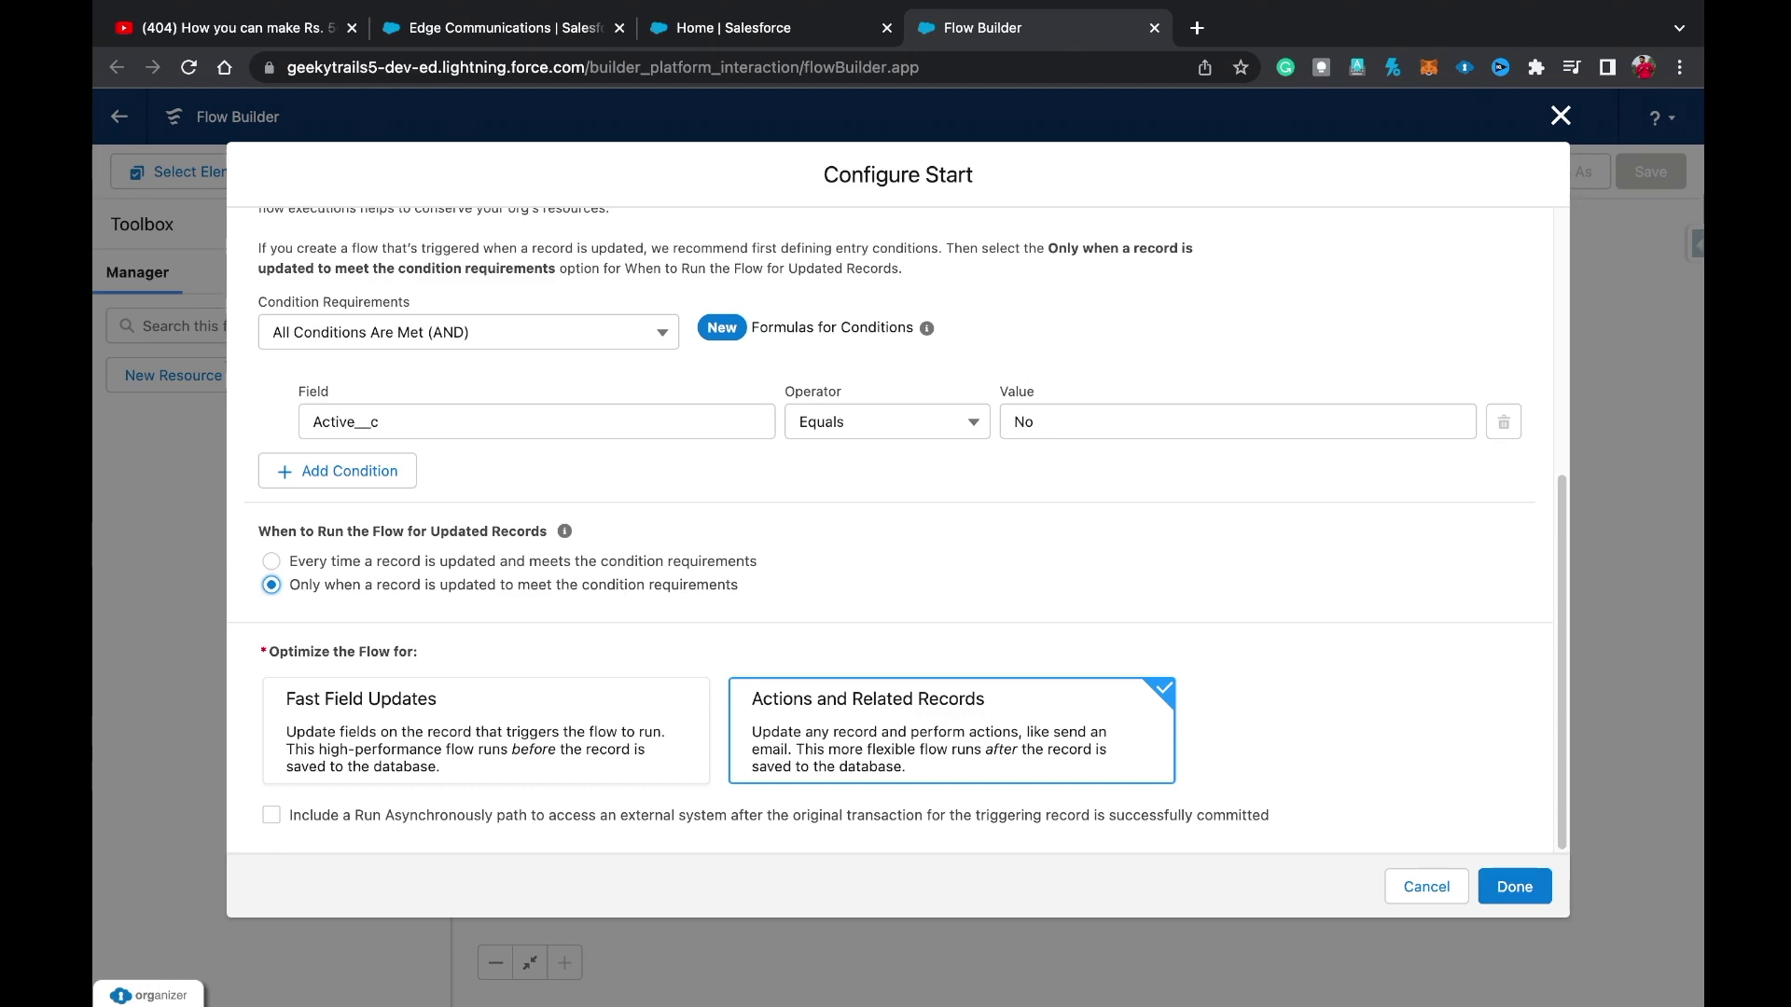
click(271, 561)
click(338, 471)
click(536, 494)
text(active)
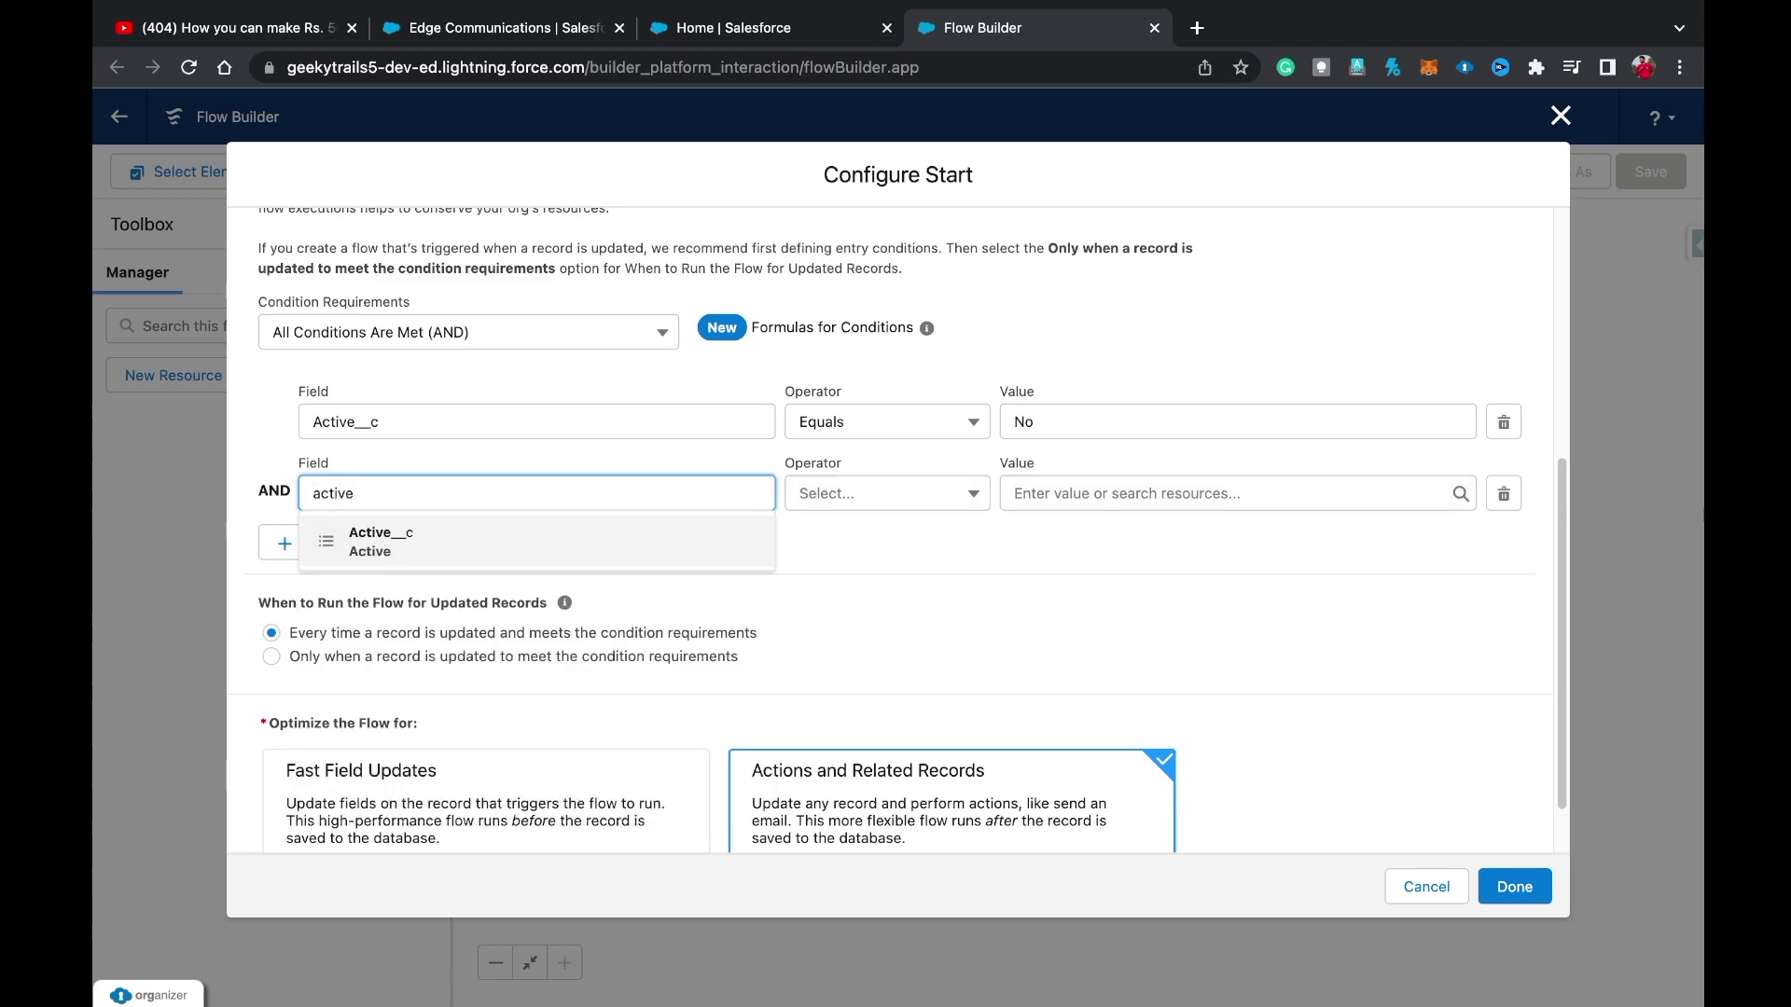
click(370, 541)
click(886, 494)
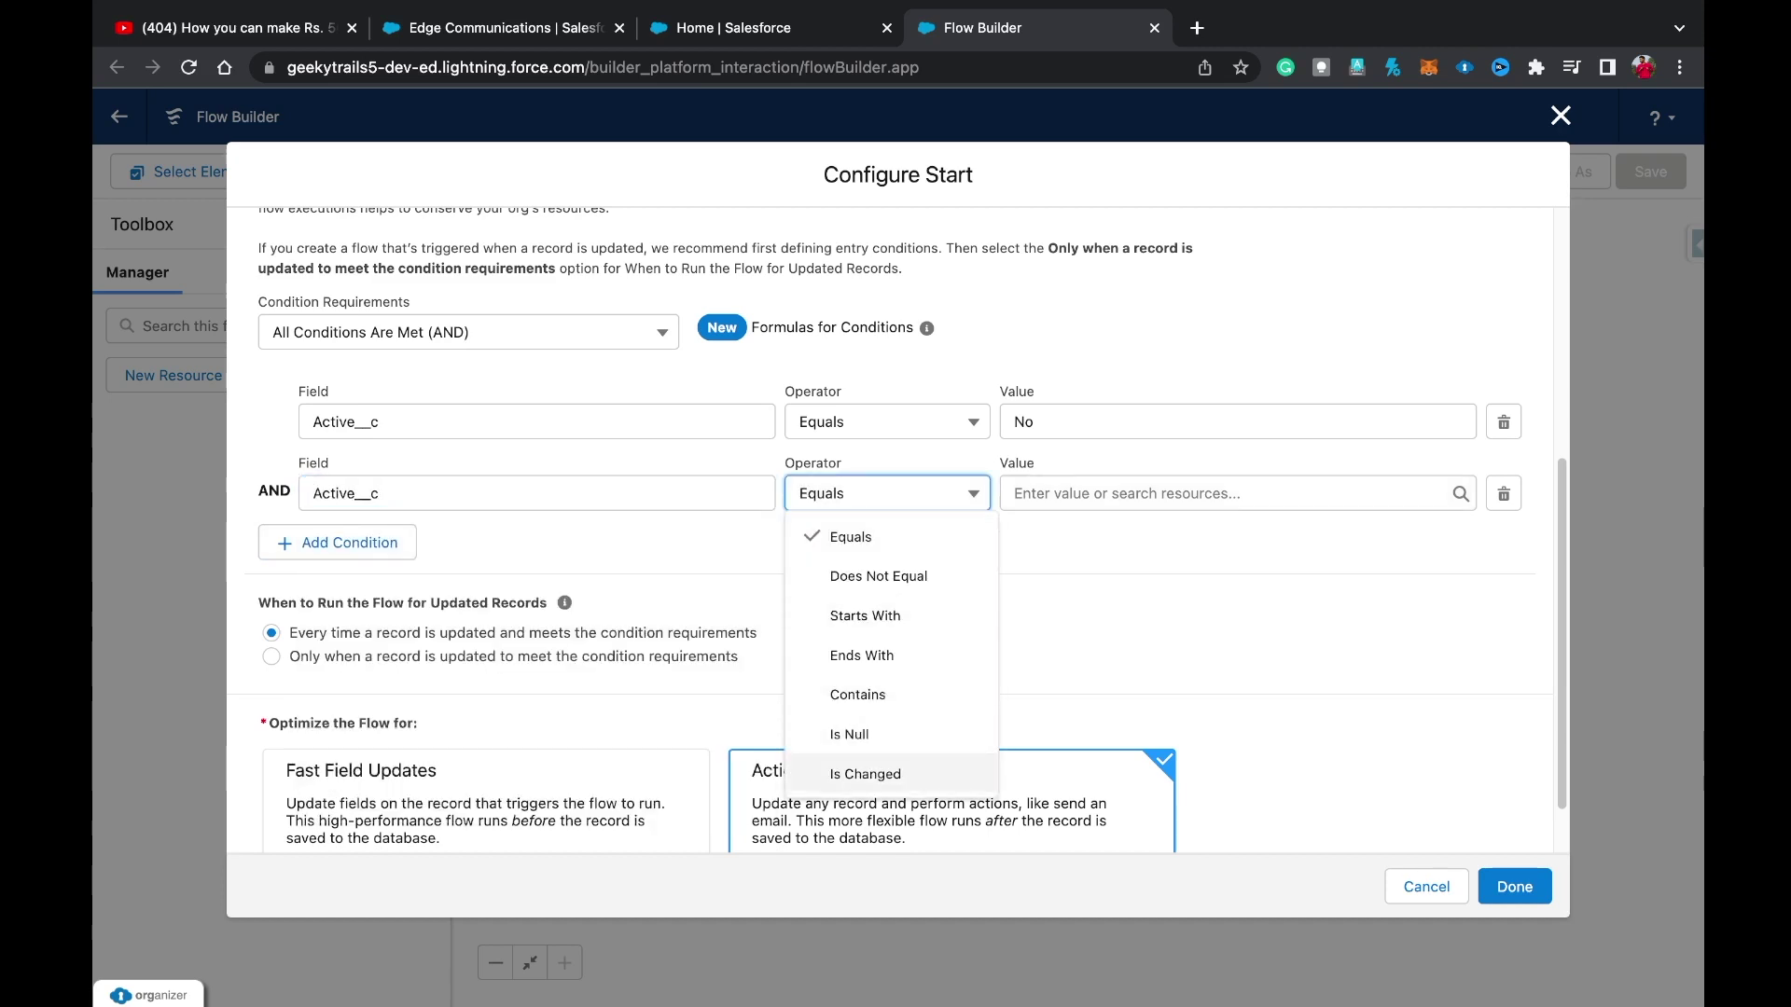
click(864, 773)
click(1236, 493)
text(true)
key(Return)
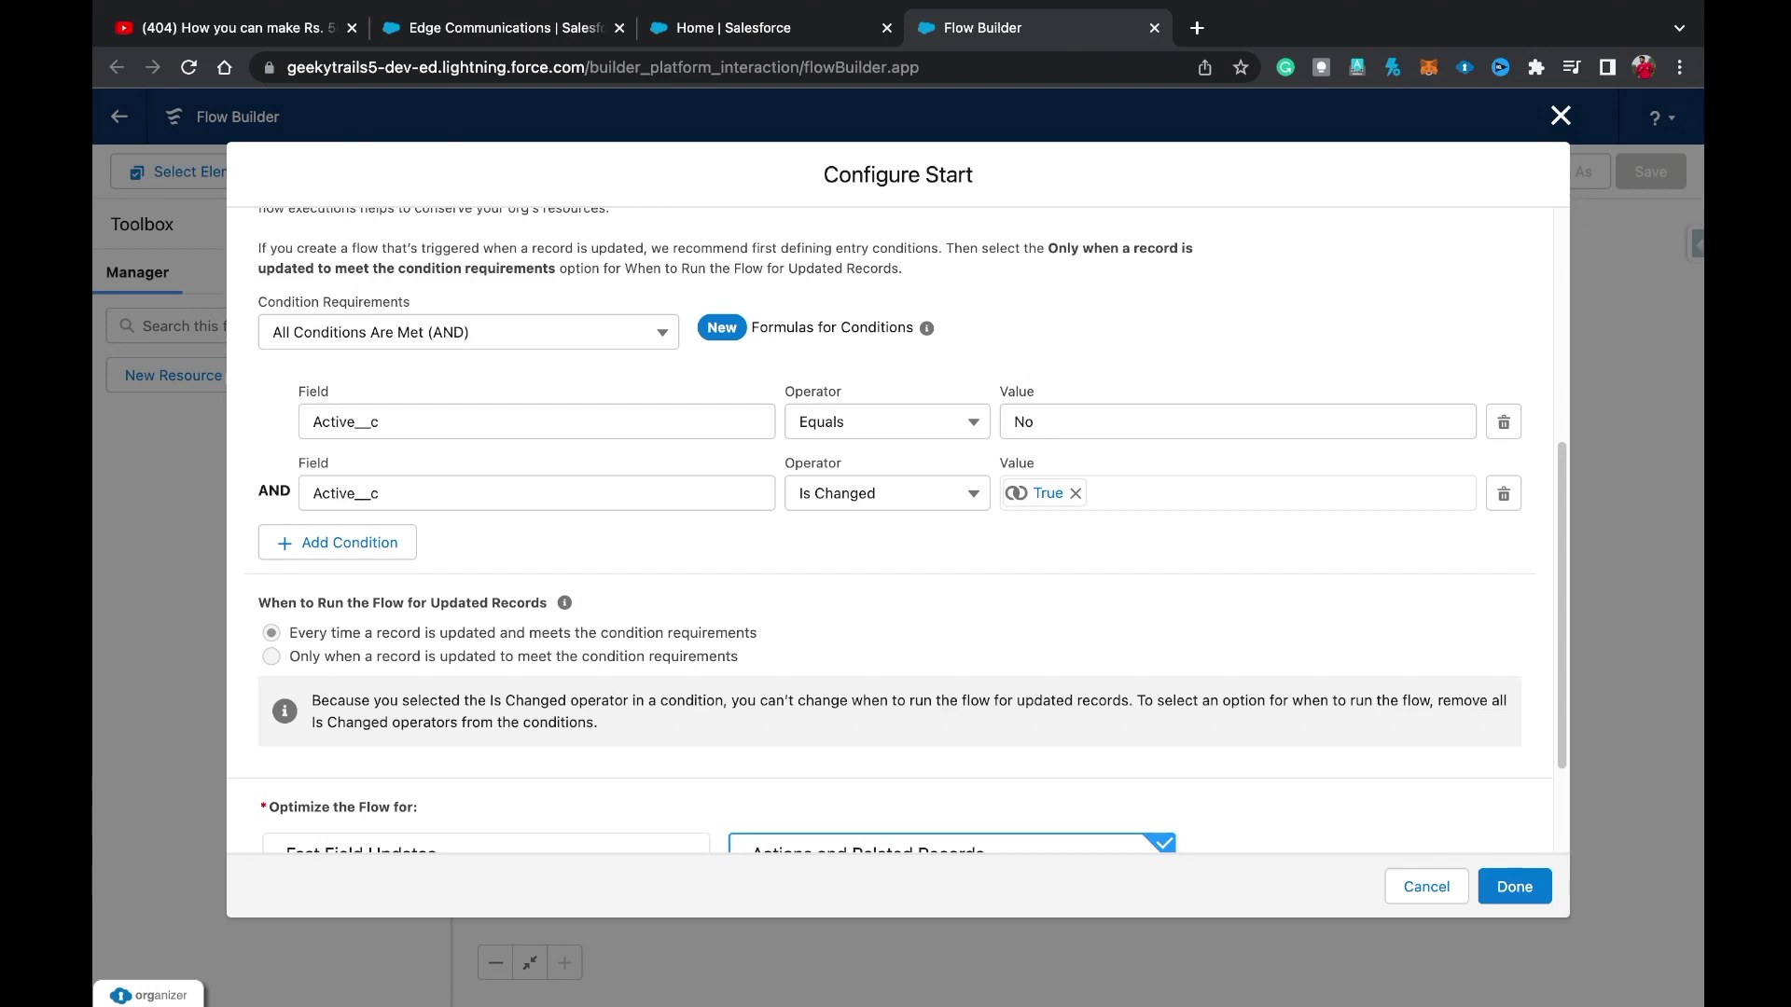
drag(313, 700, 597, 722)
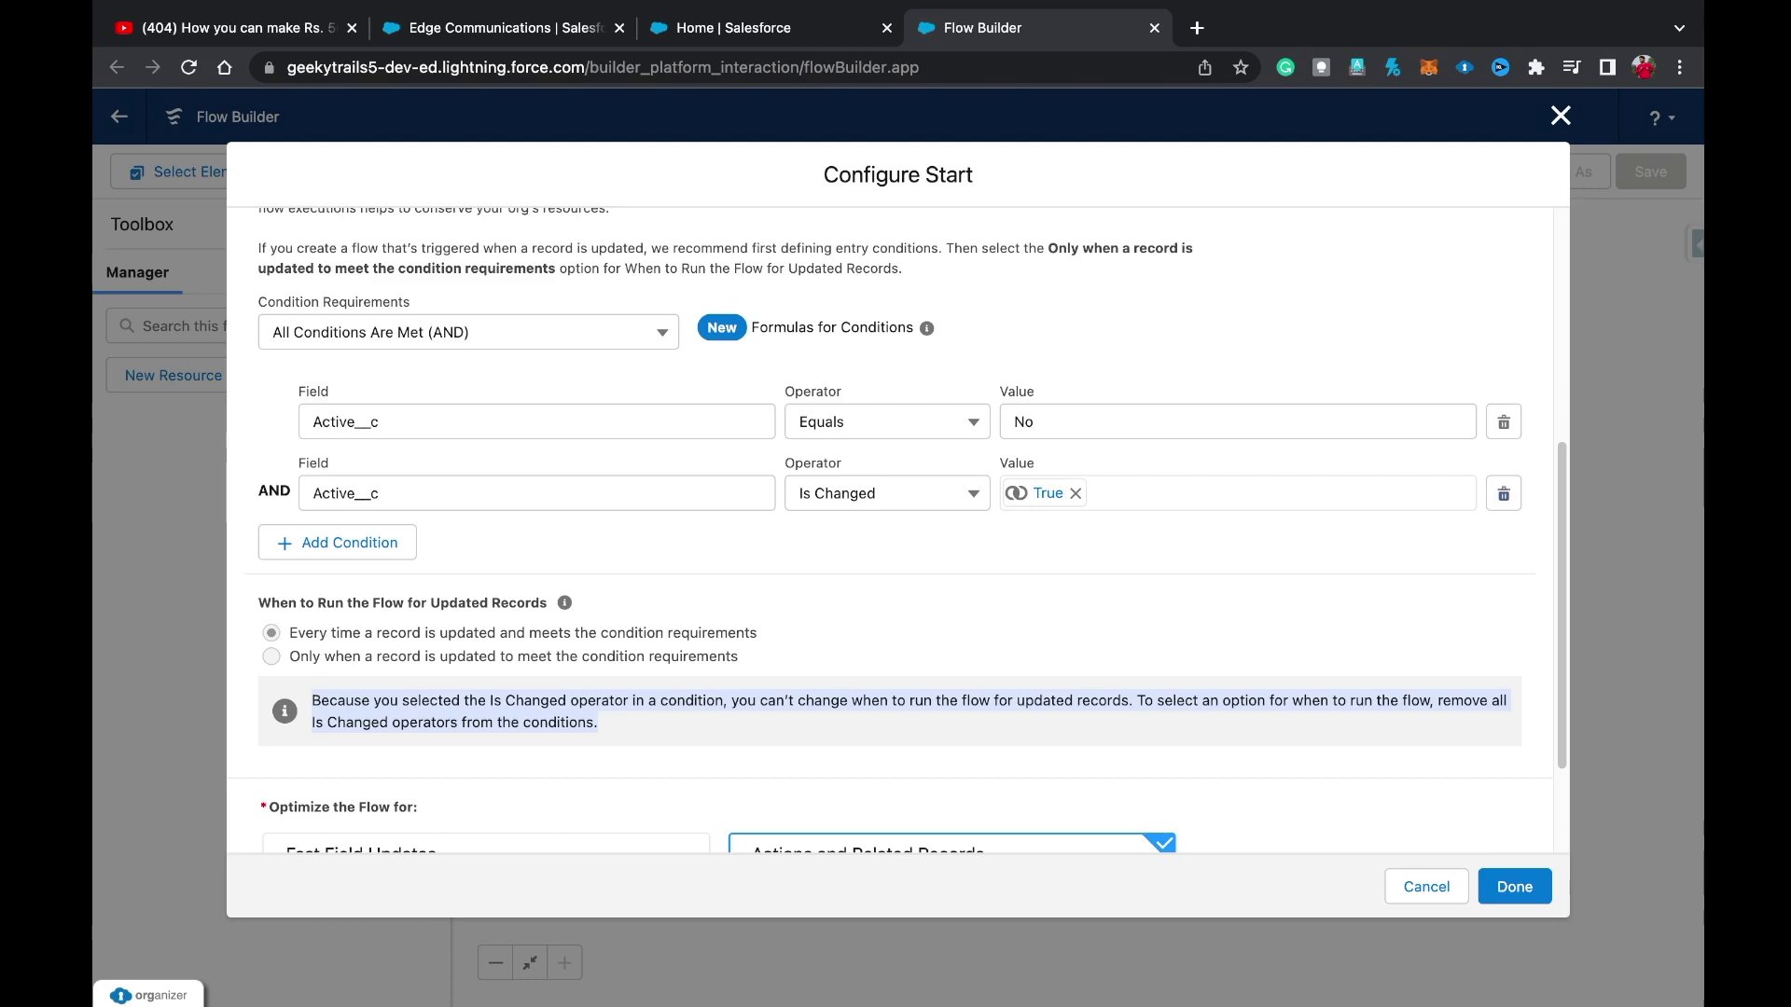
Delete the Is Changed condition and run the flow only when a record is updated to meet the condition requirements.
click(1503, 494)
click(271, 584)
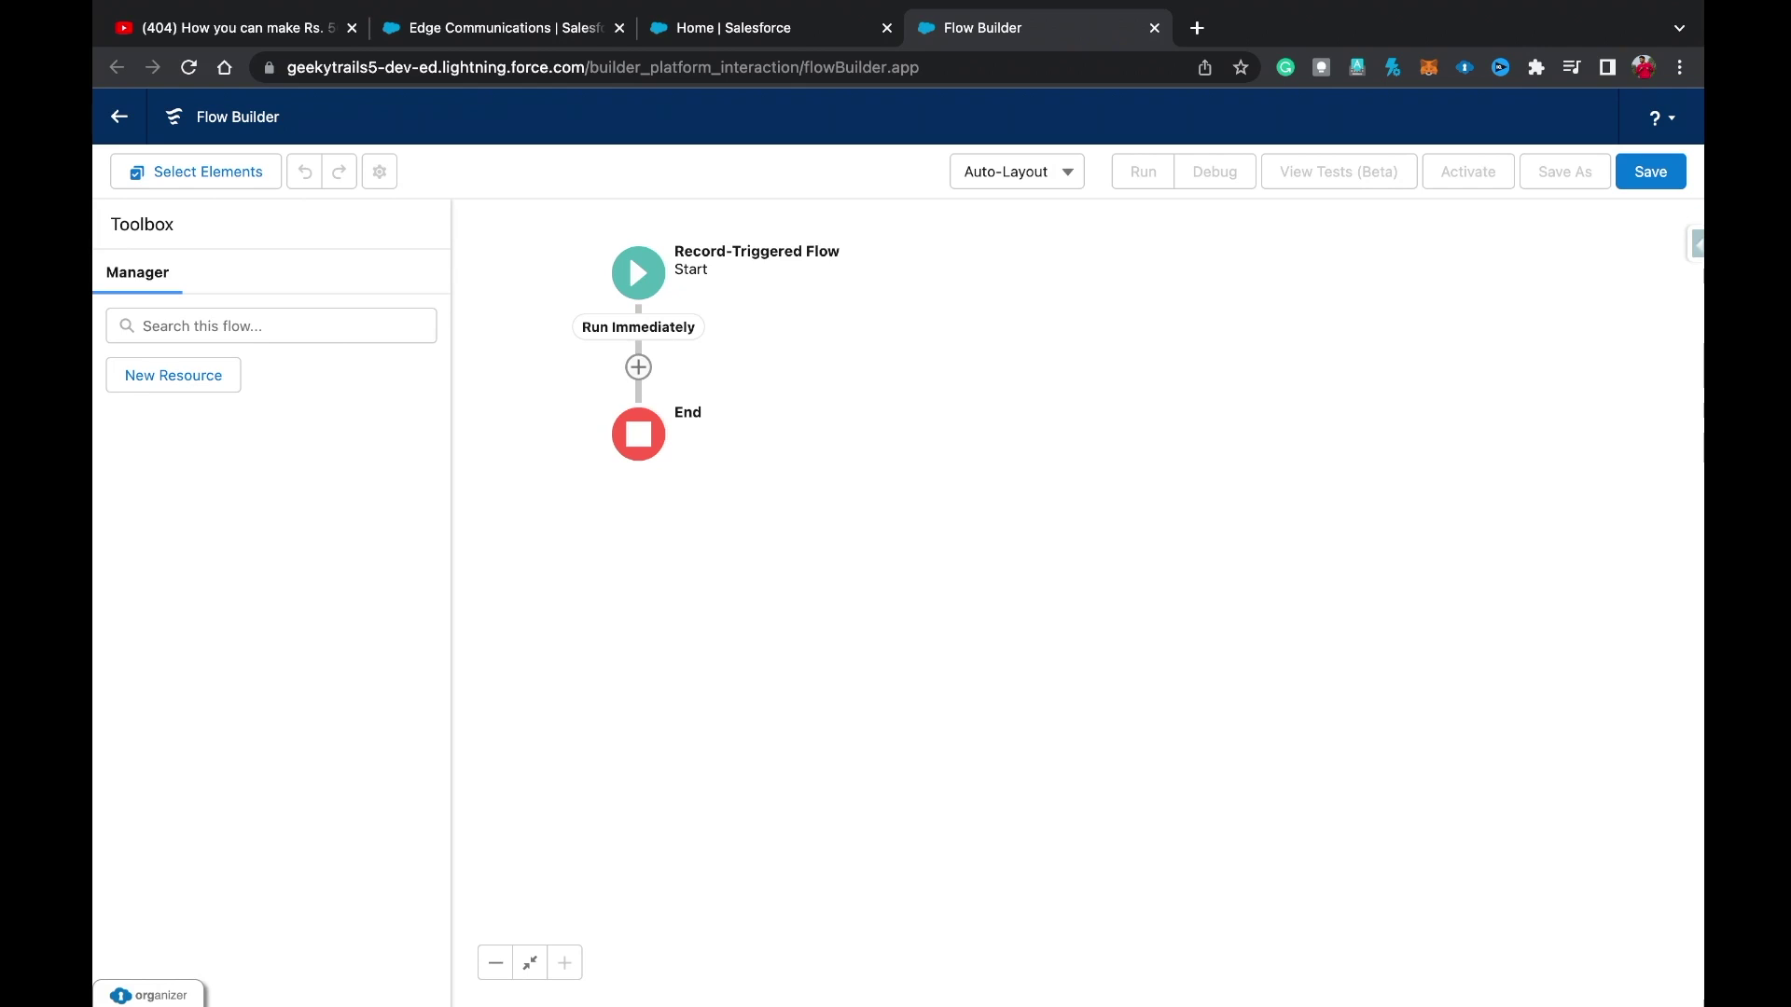
Add a Get Records element labelled "All Related Opps" after the start, with Opportunity as its object.
click(638, 367)
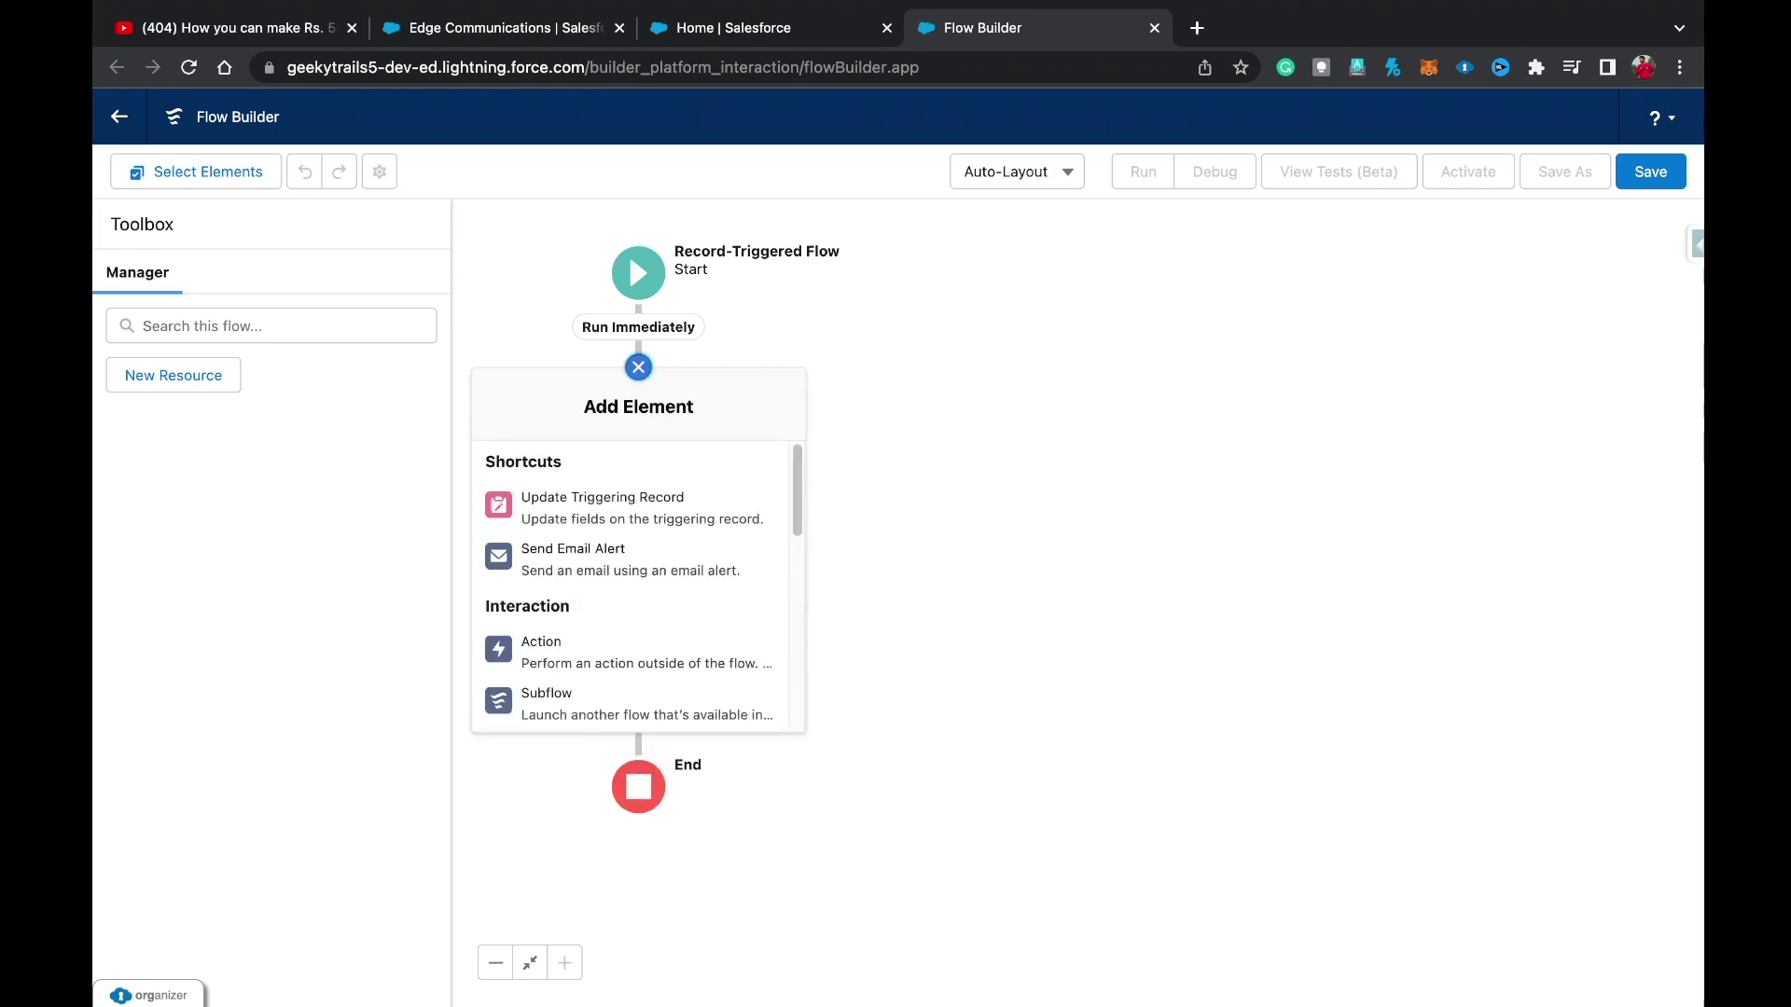
scroll(634, 650, down, 8)
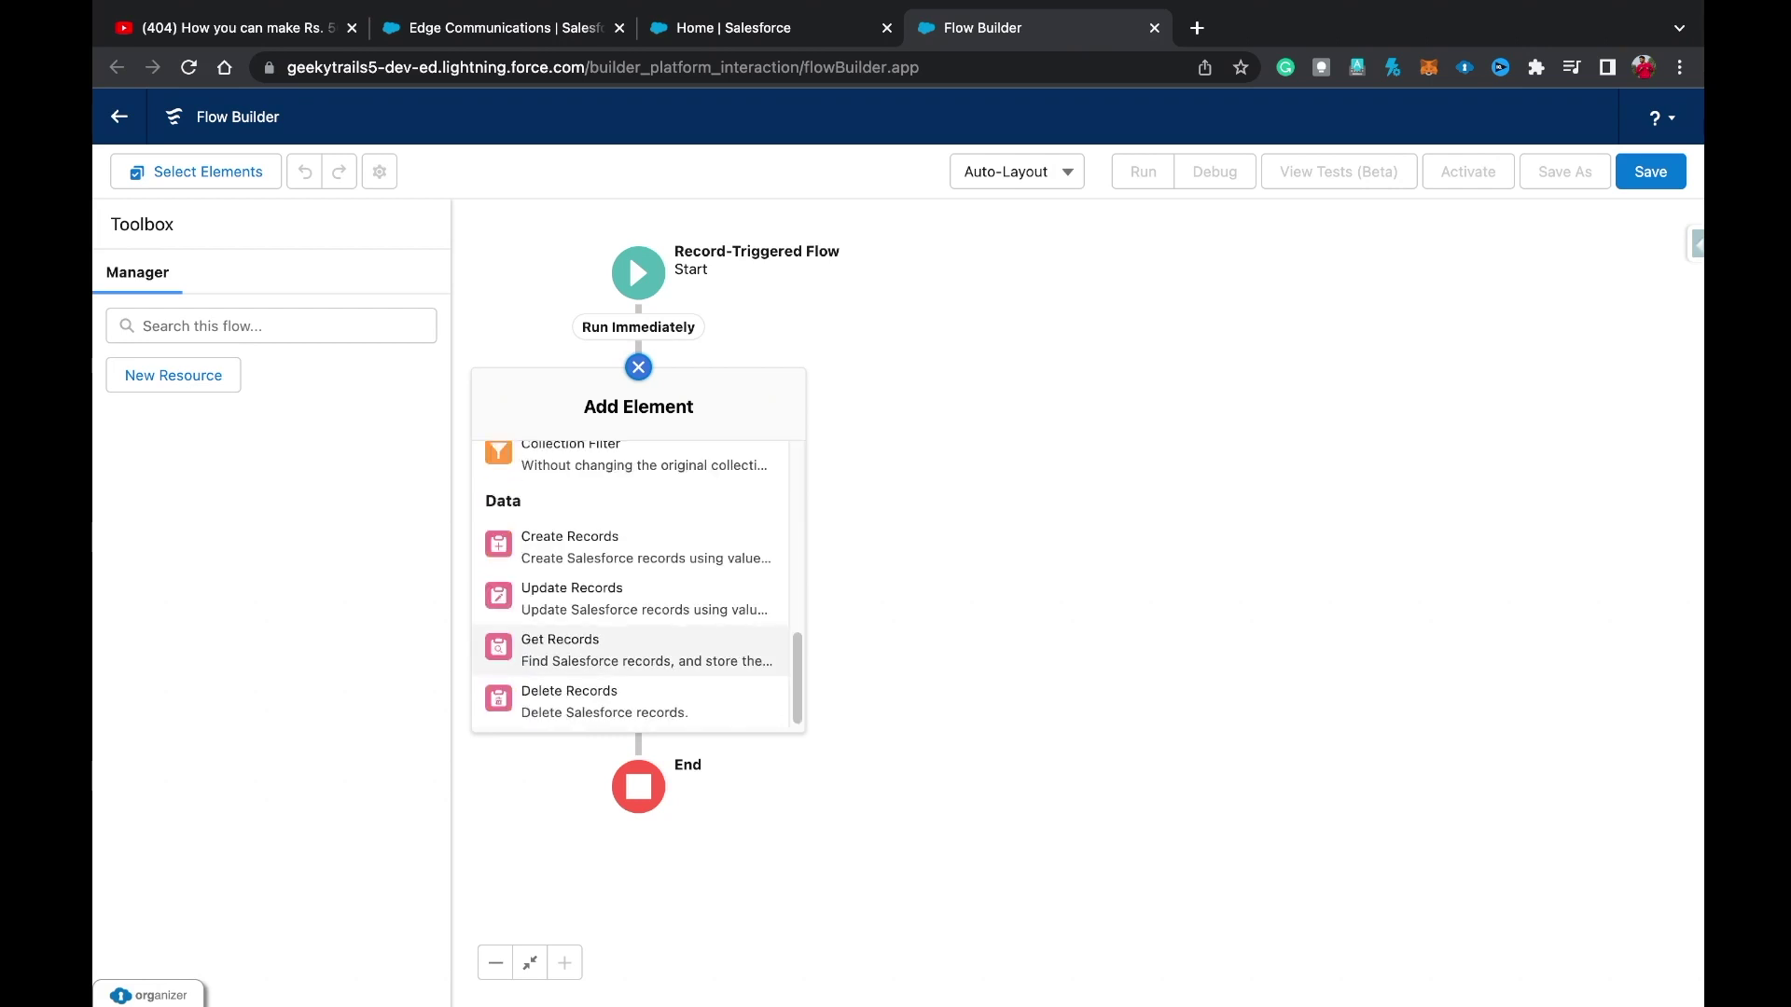
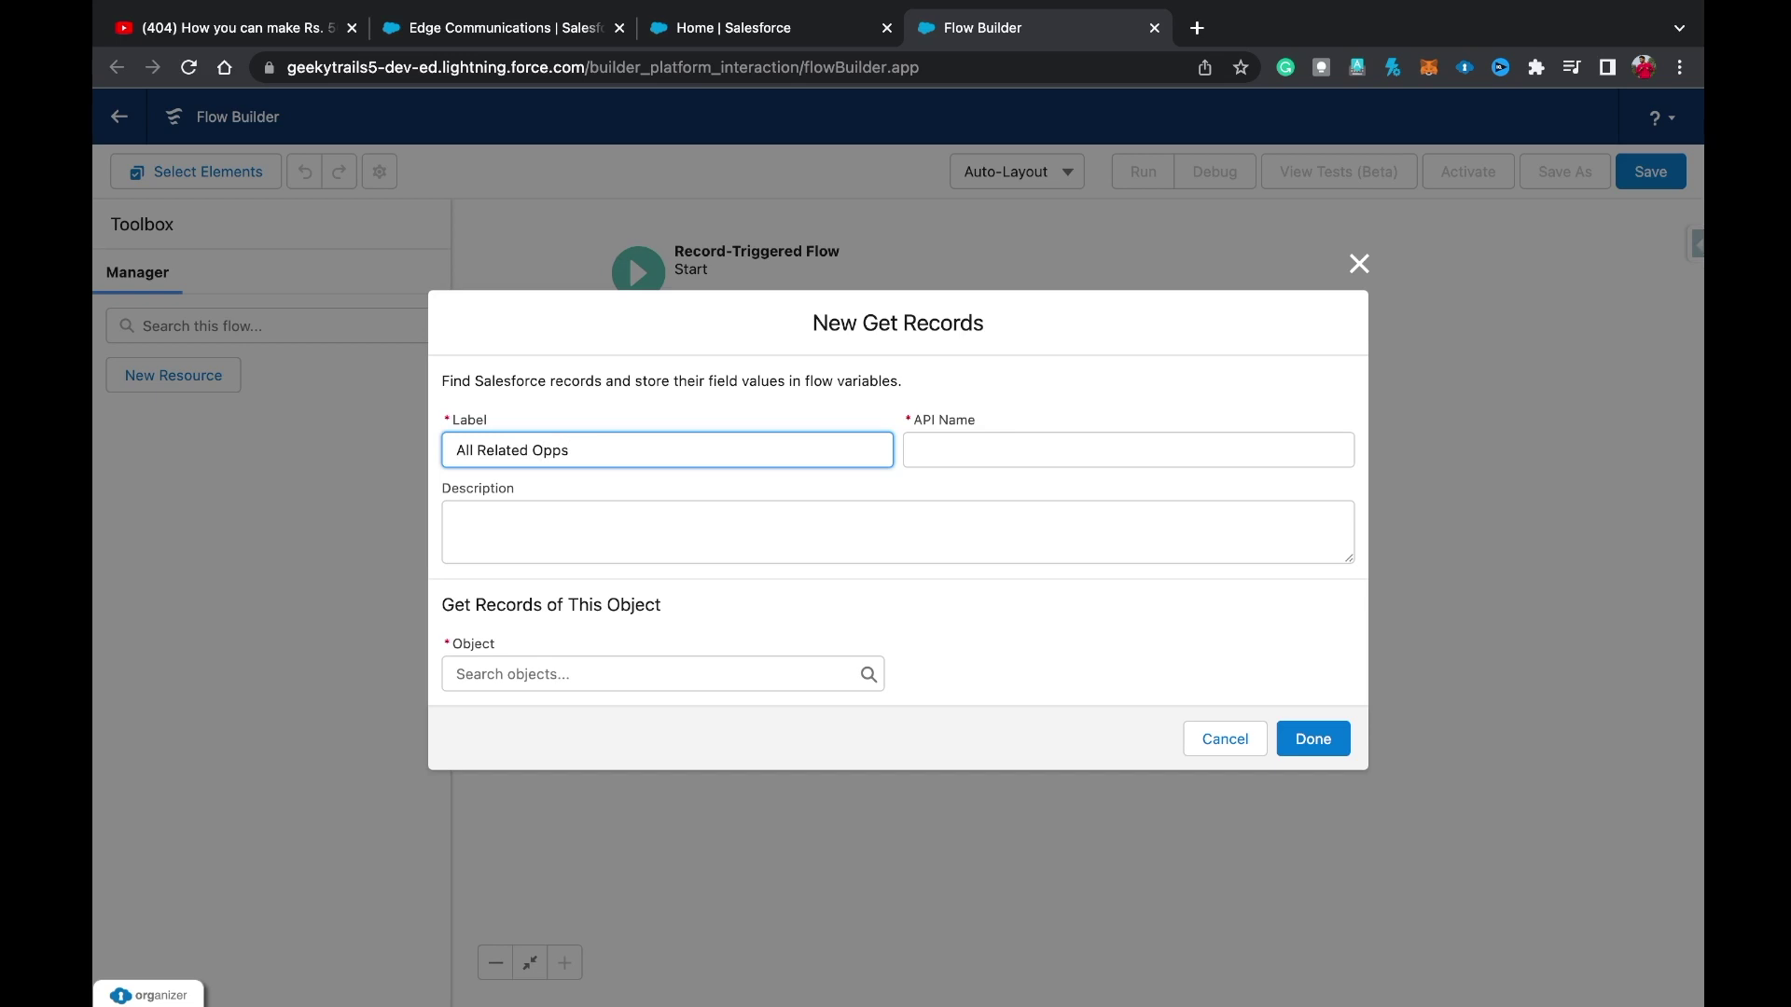
click(457, 674)
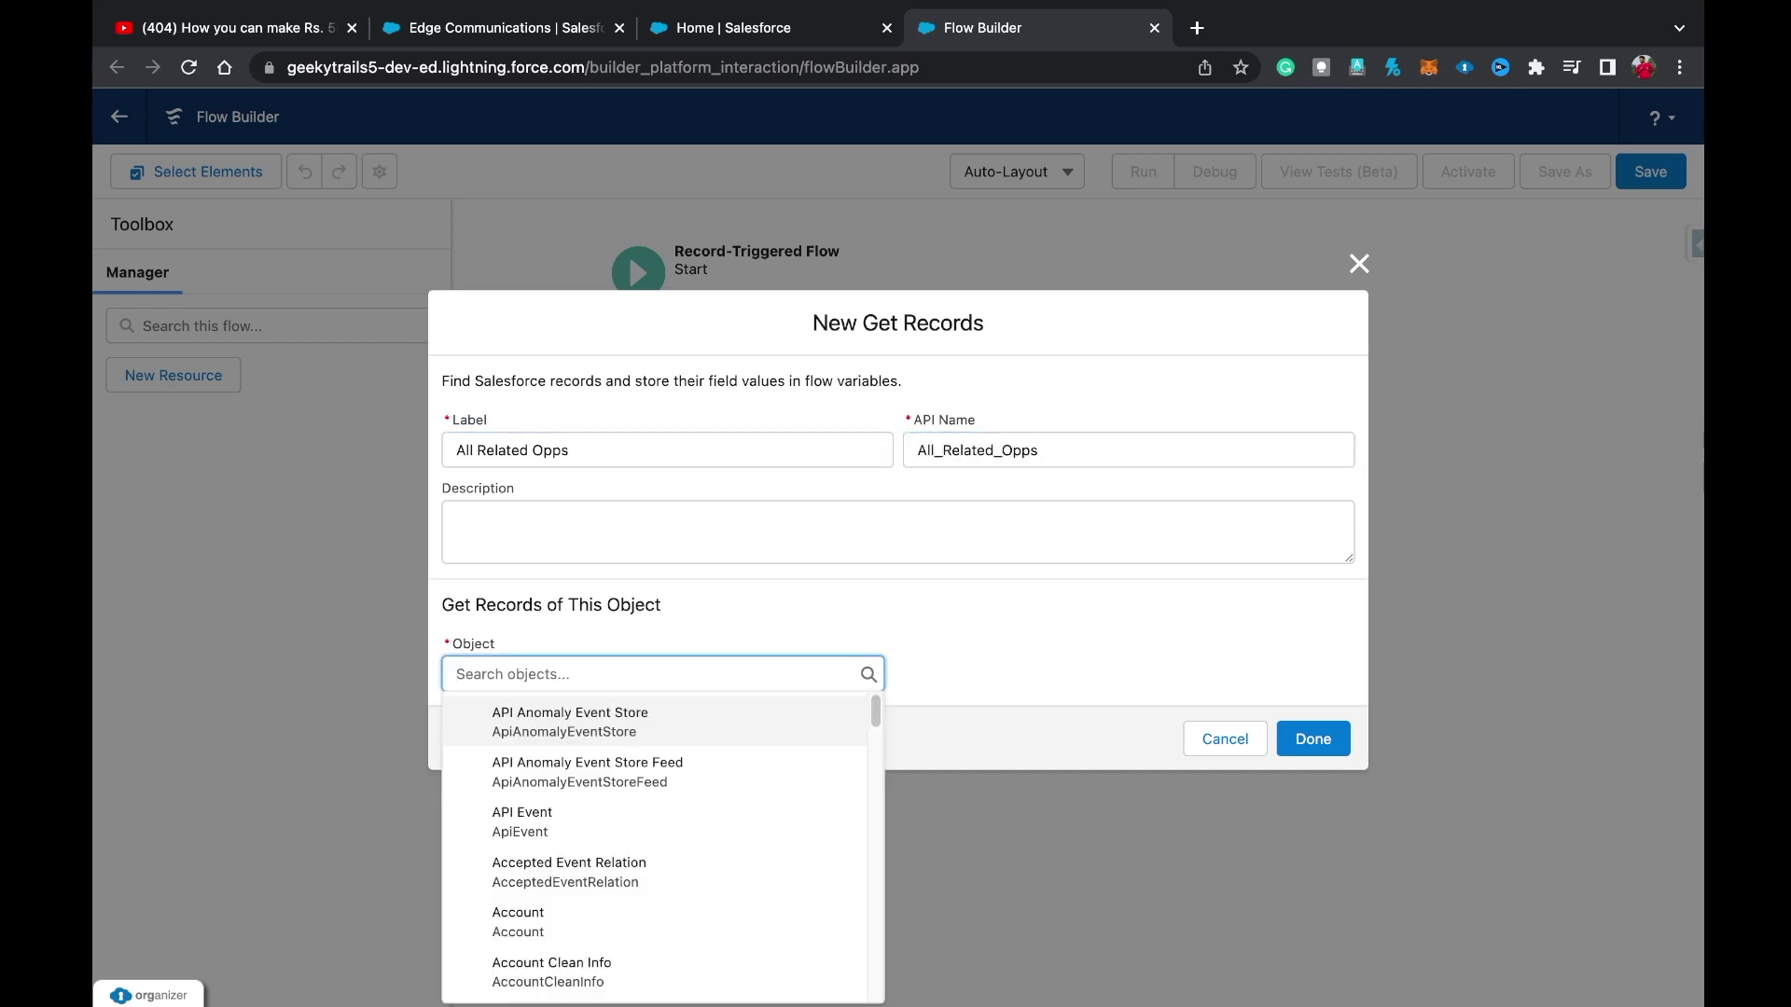
text(Opp)
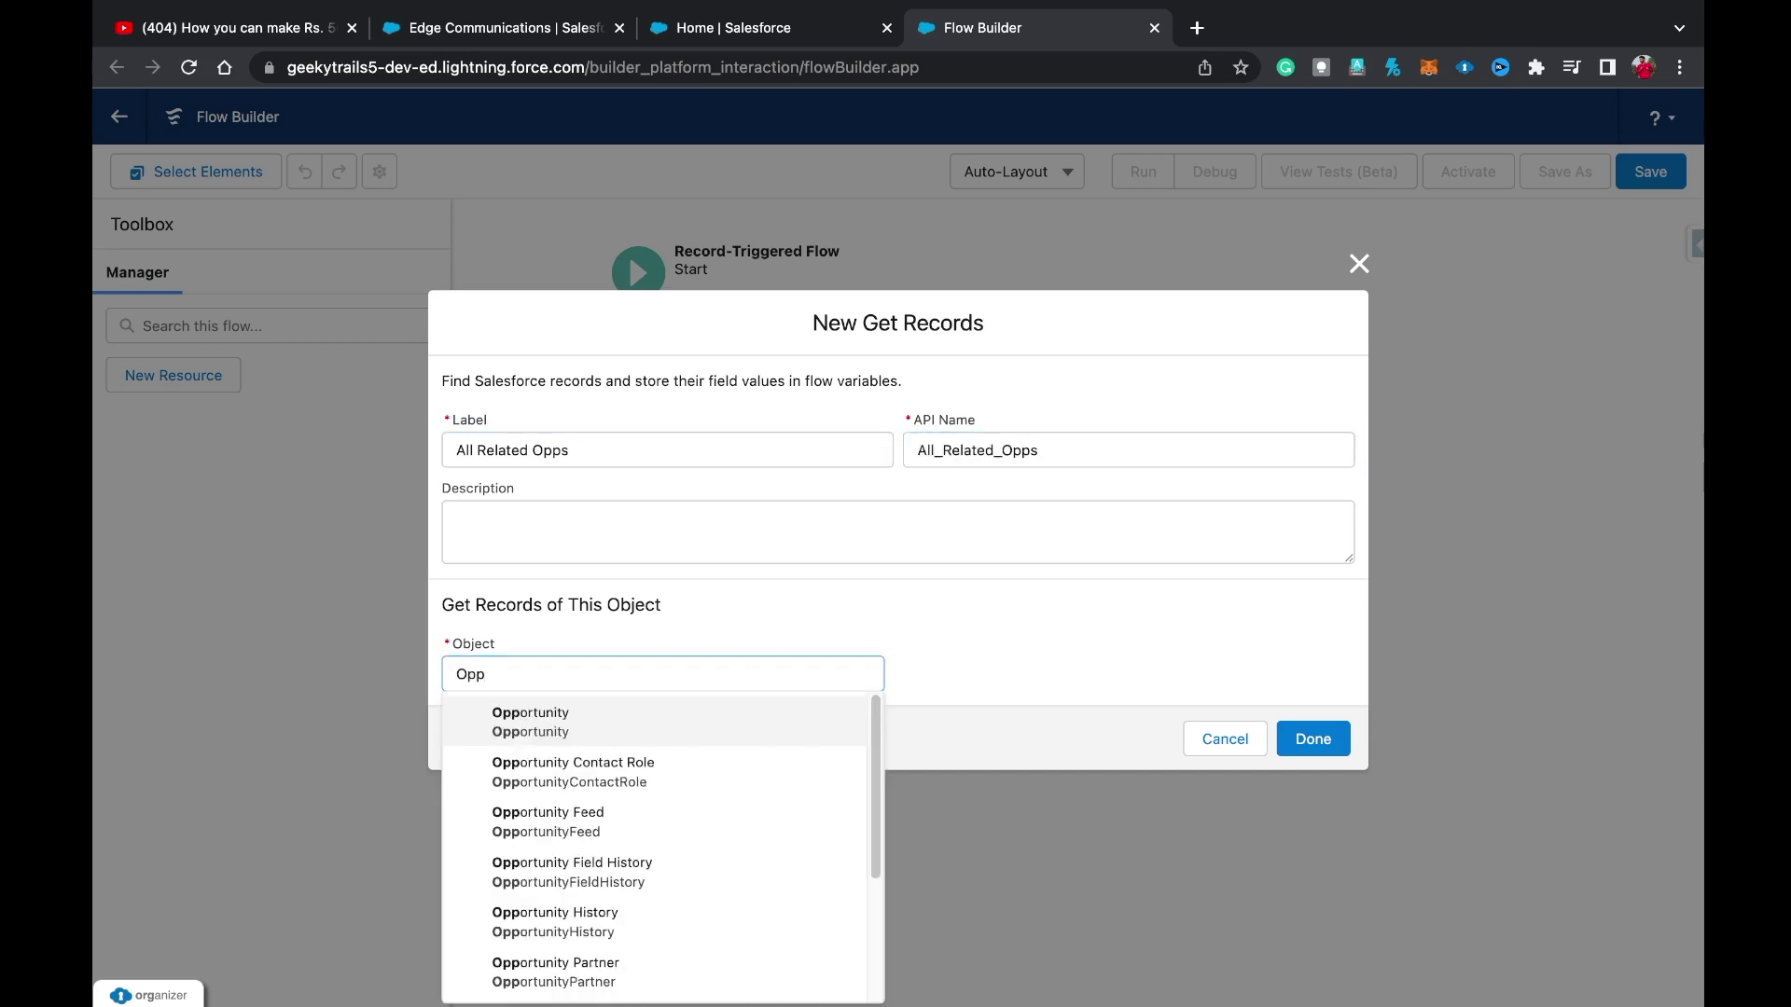
key(Return)
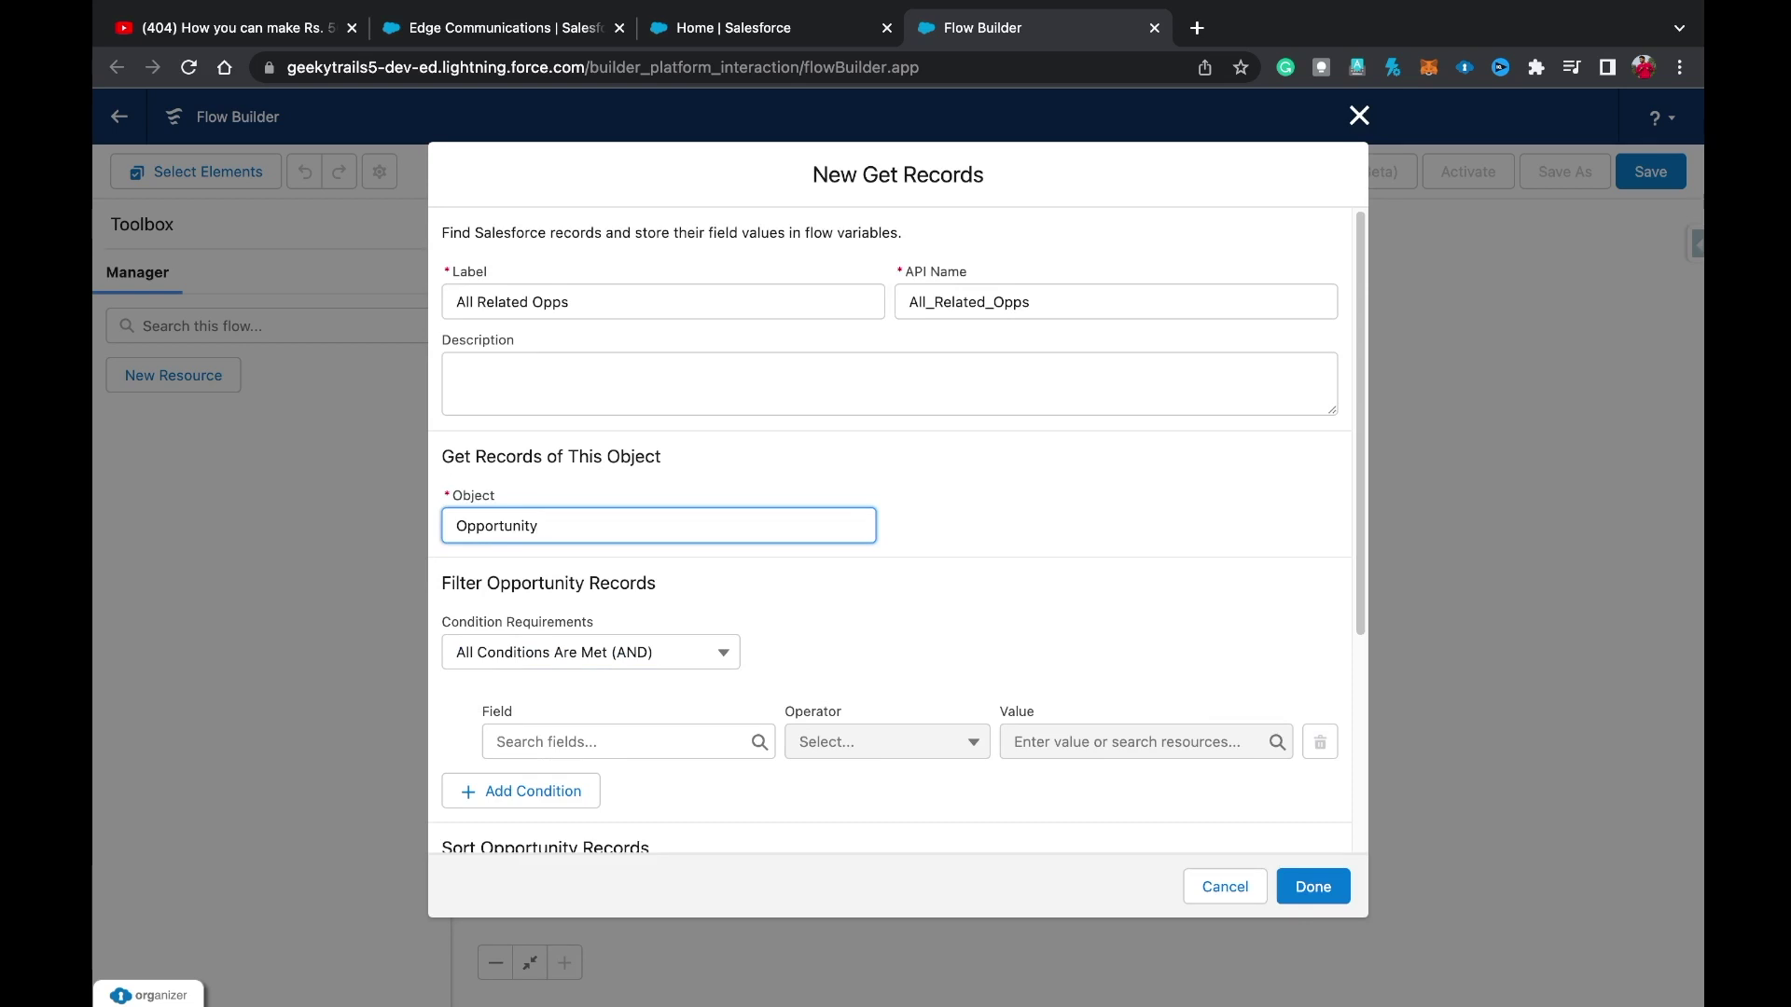
Filter the opportunities by AccountId Equals $Record > Account ID and choose to store all records.
click(627, 741)
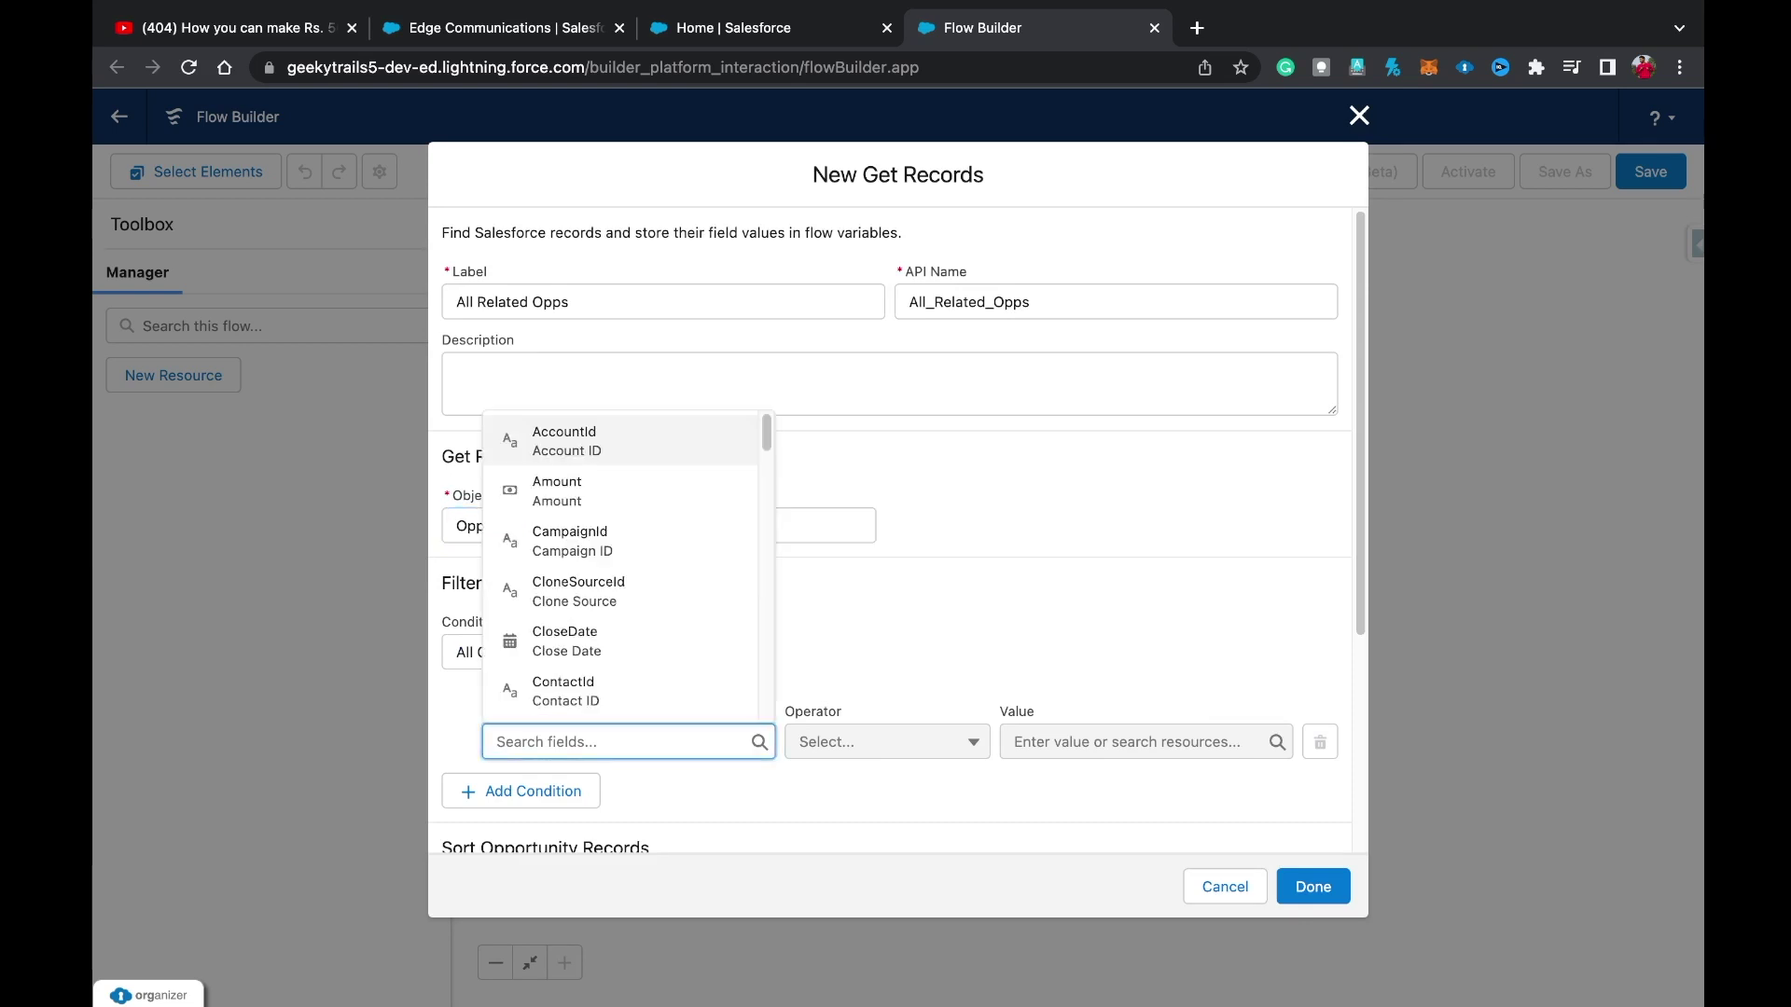
text(Accoun)
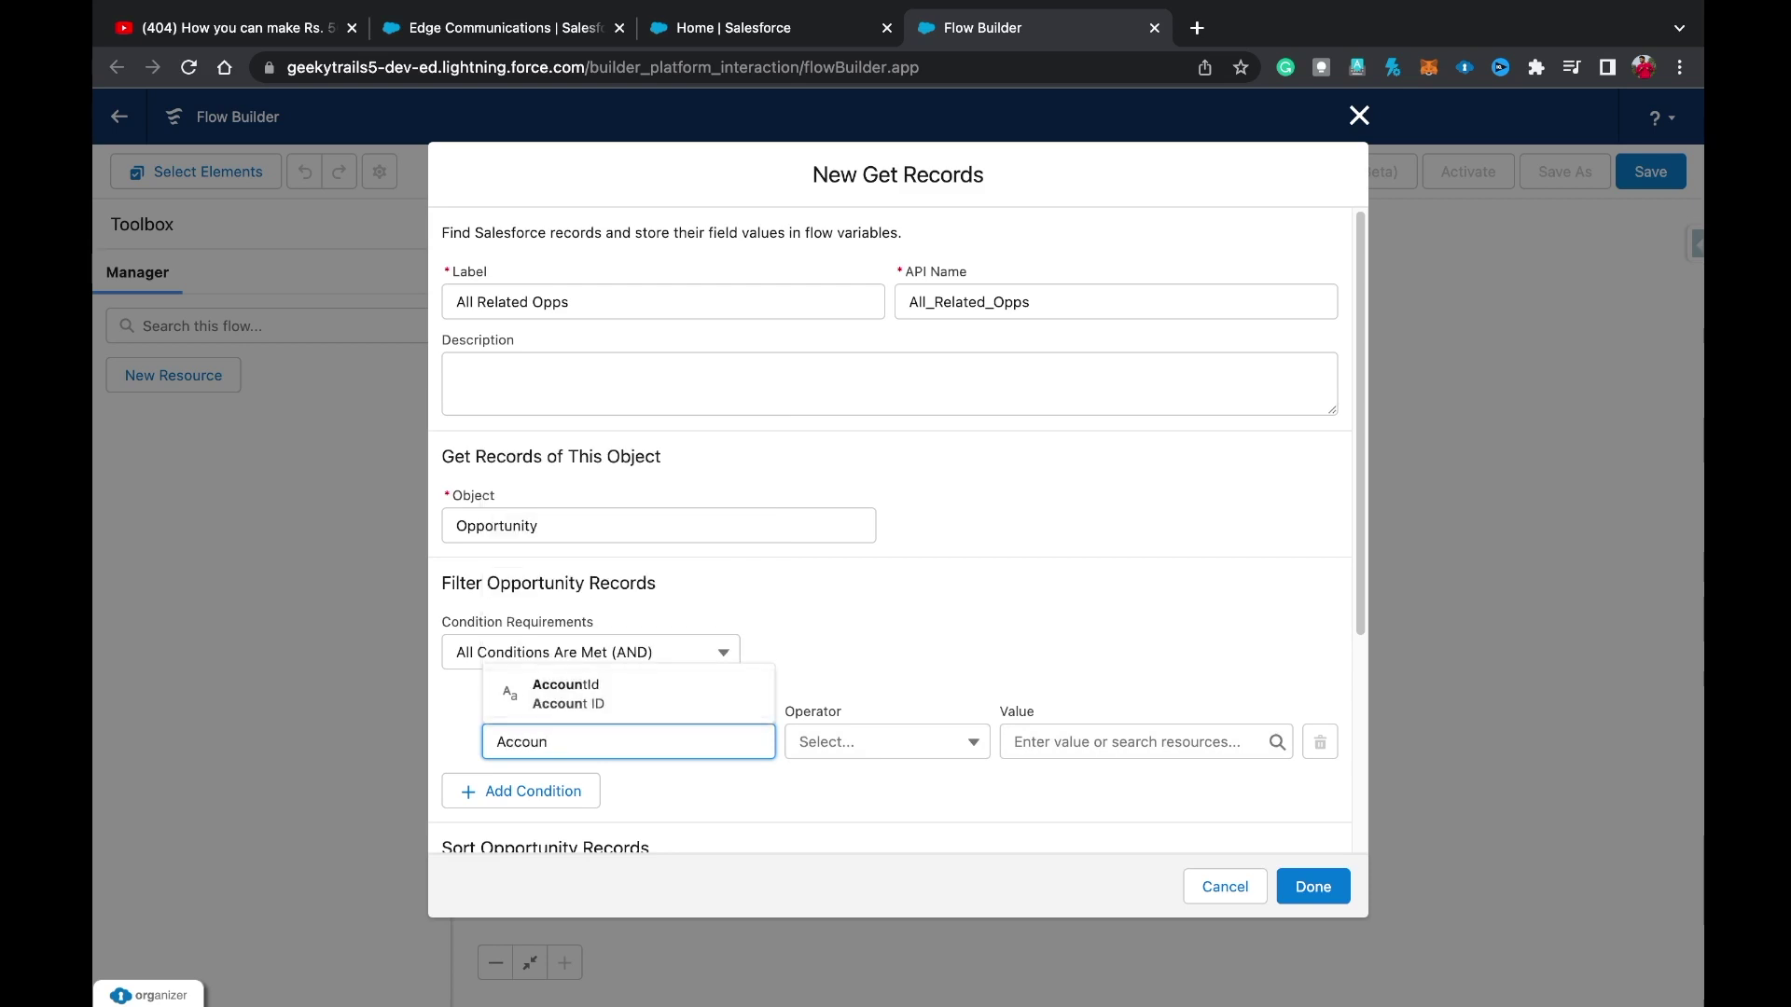
key(Down)
key(Return)
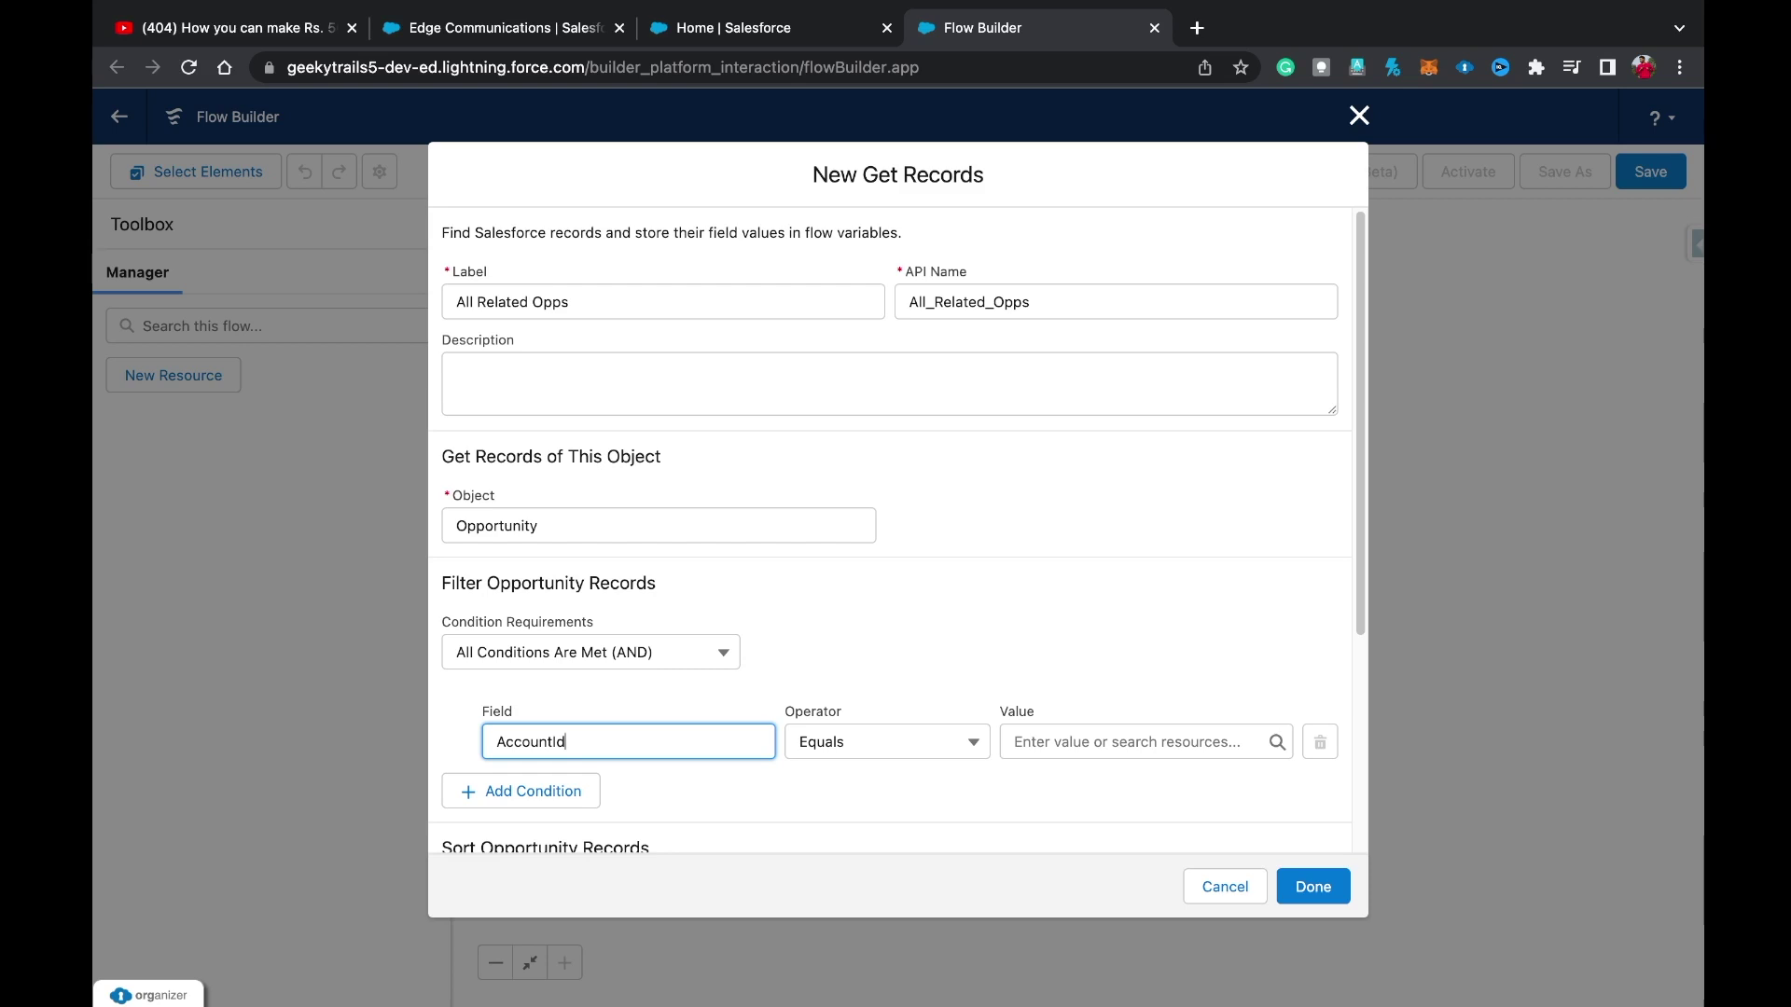
click(1144, 742)
text(record)
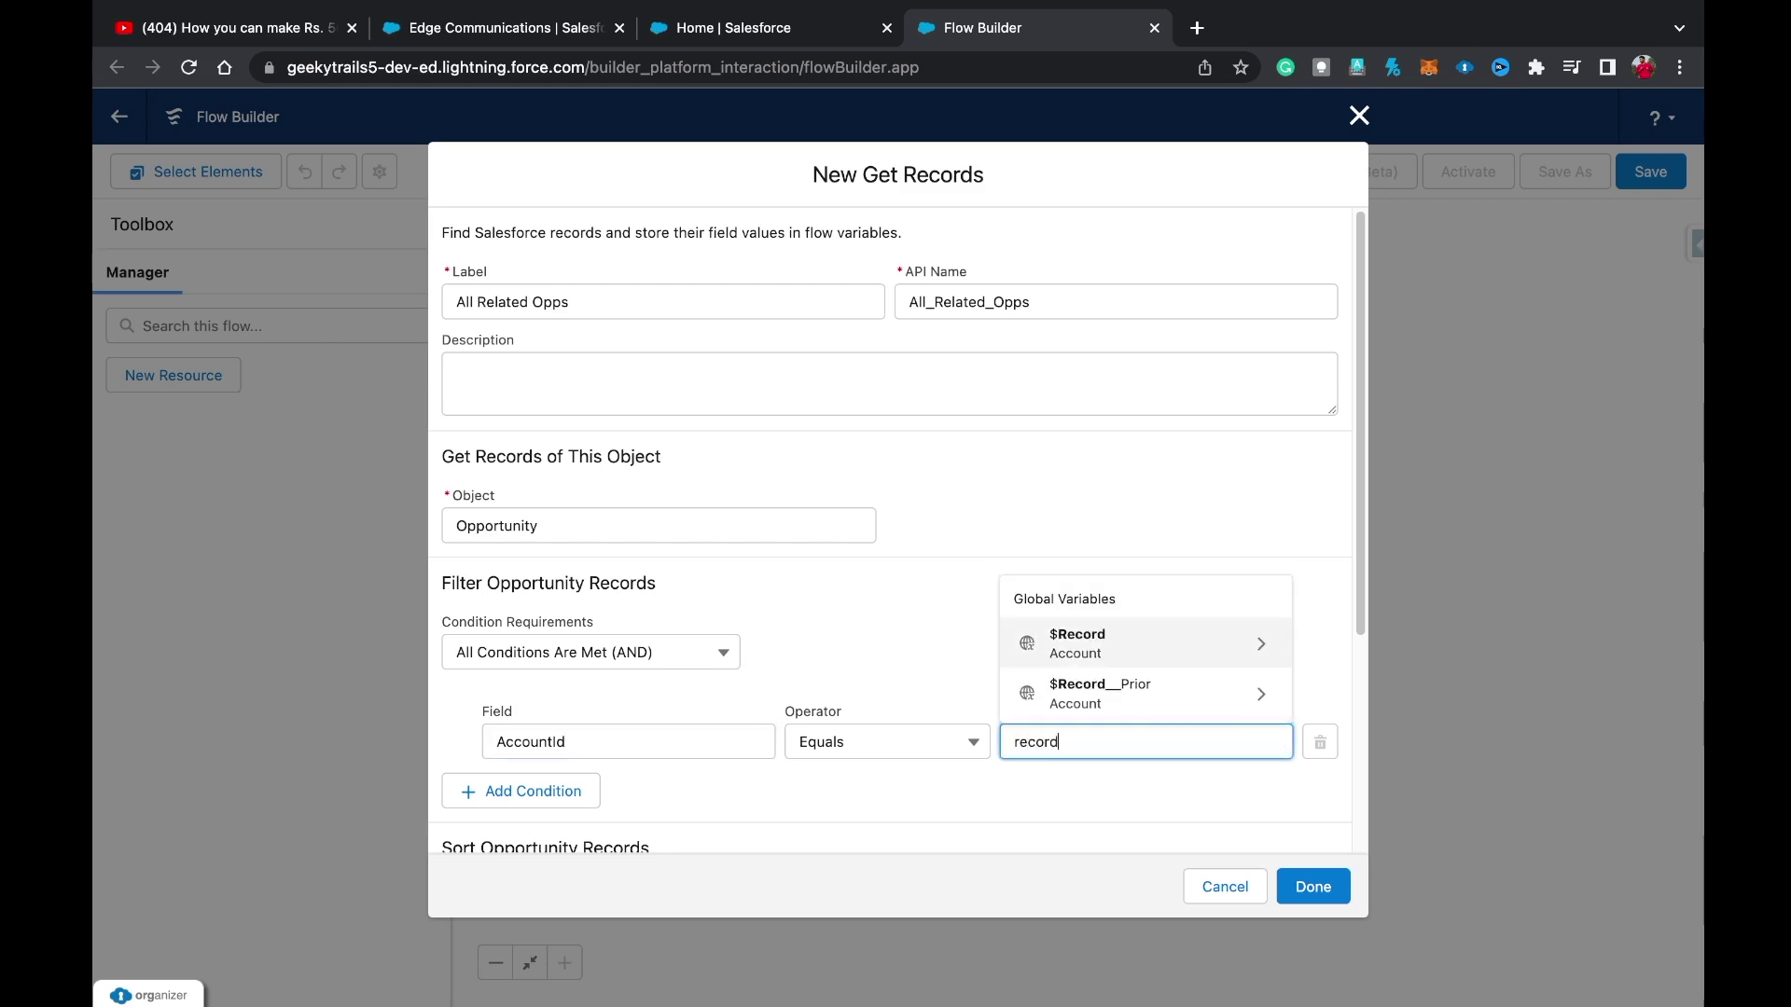
click(1144, 644)
text(IId)
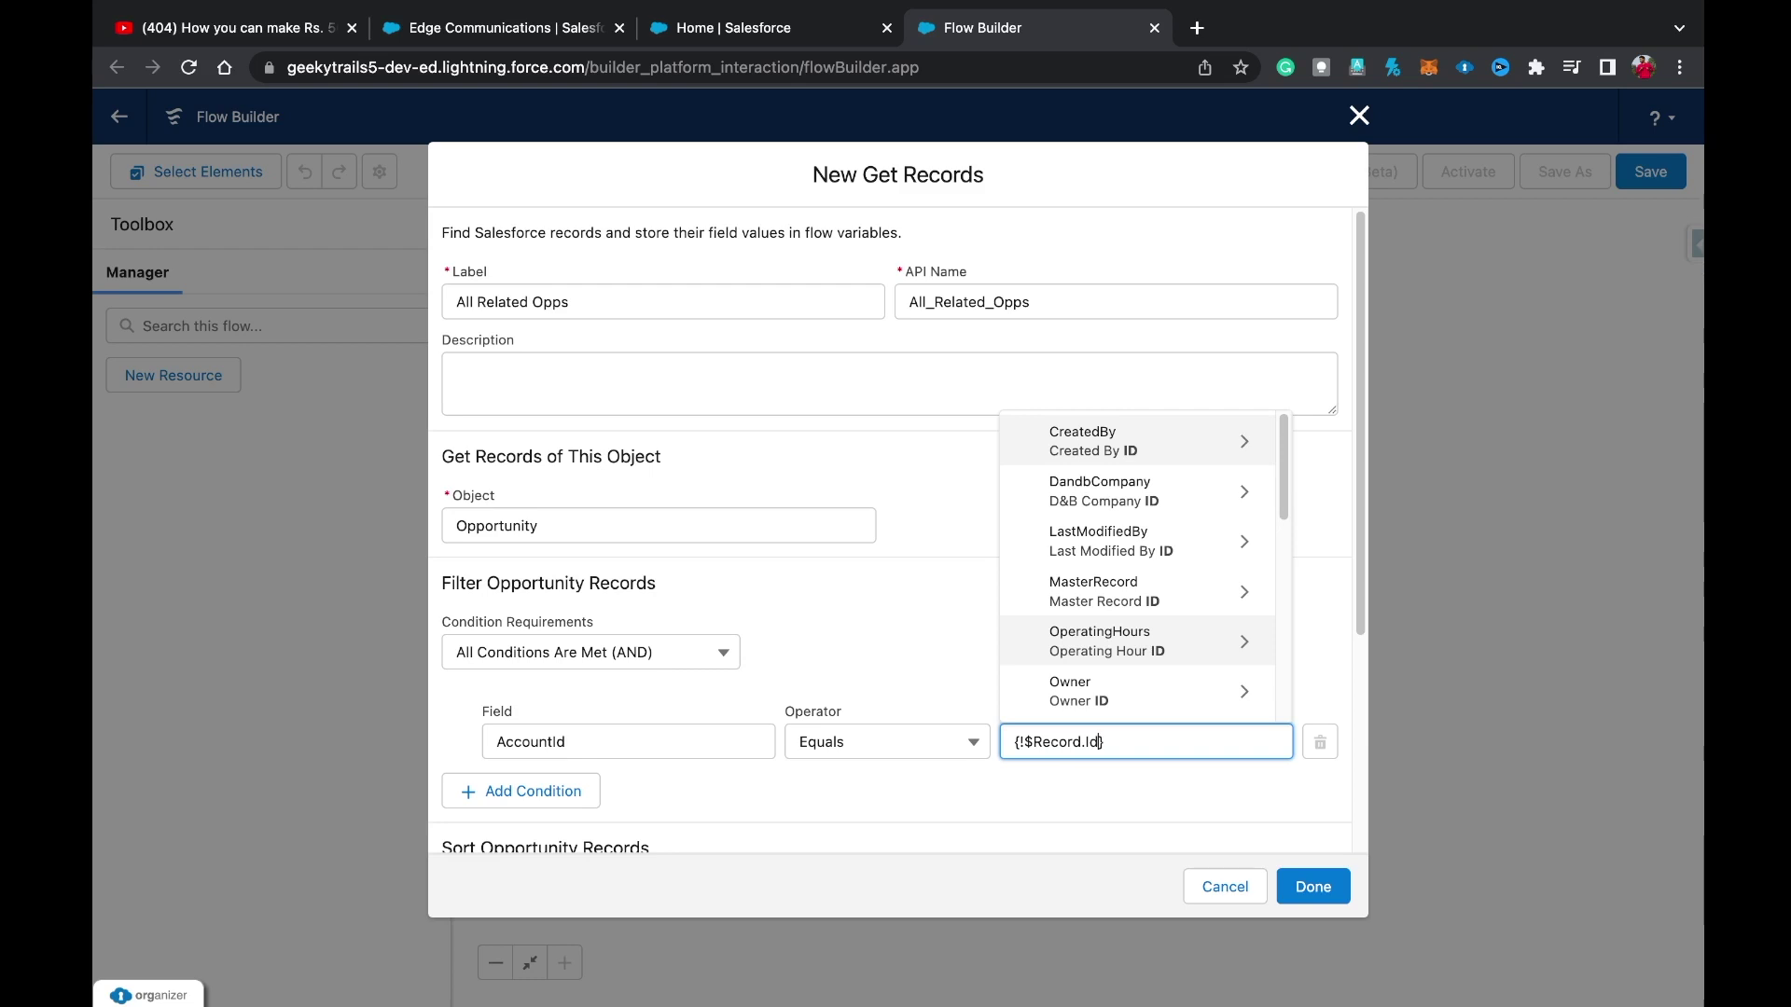
scroll(891, 530, down, 4)
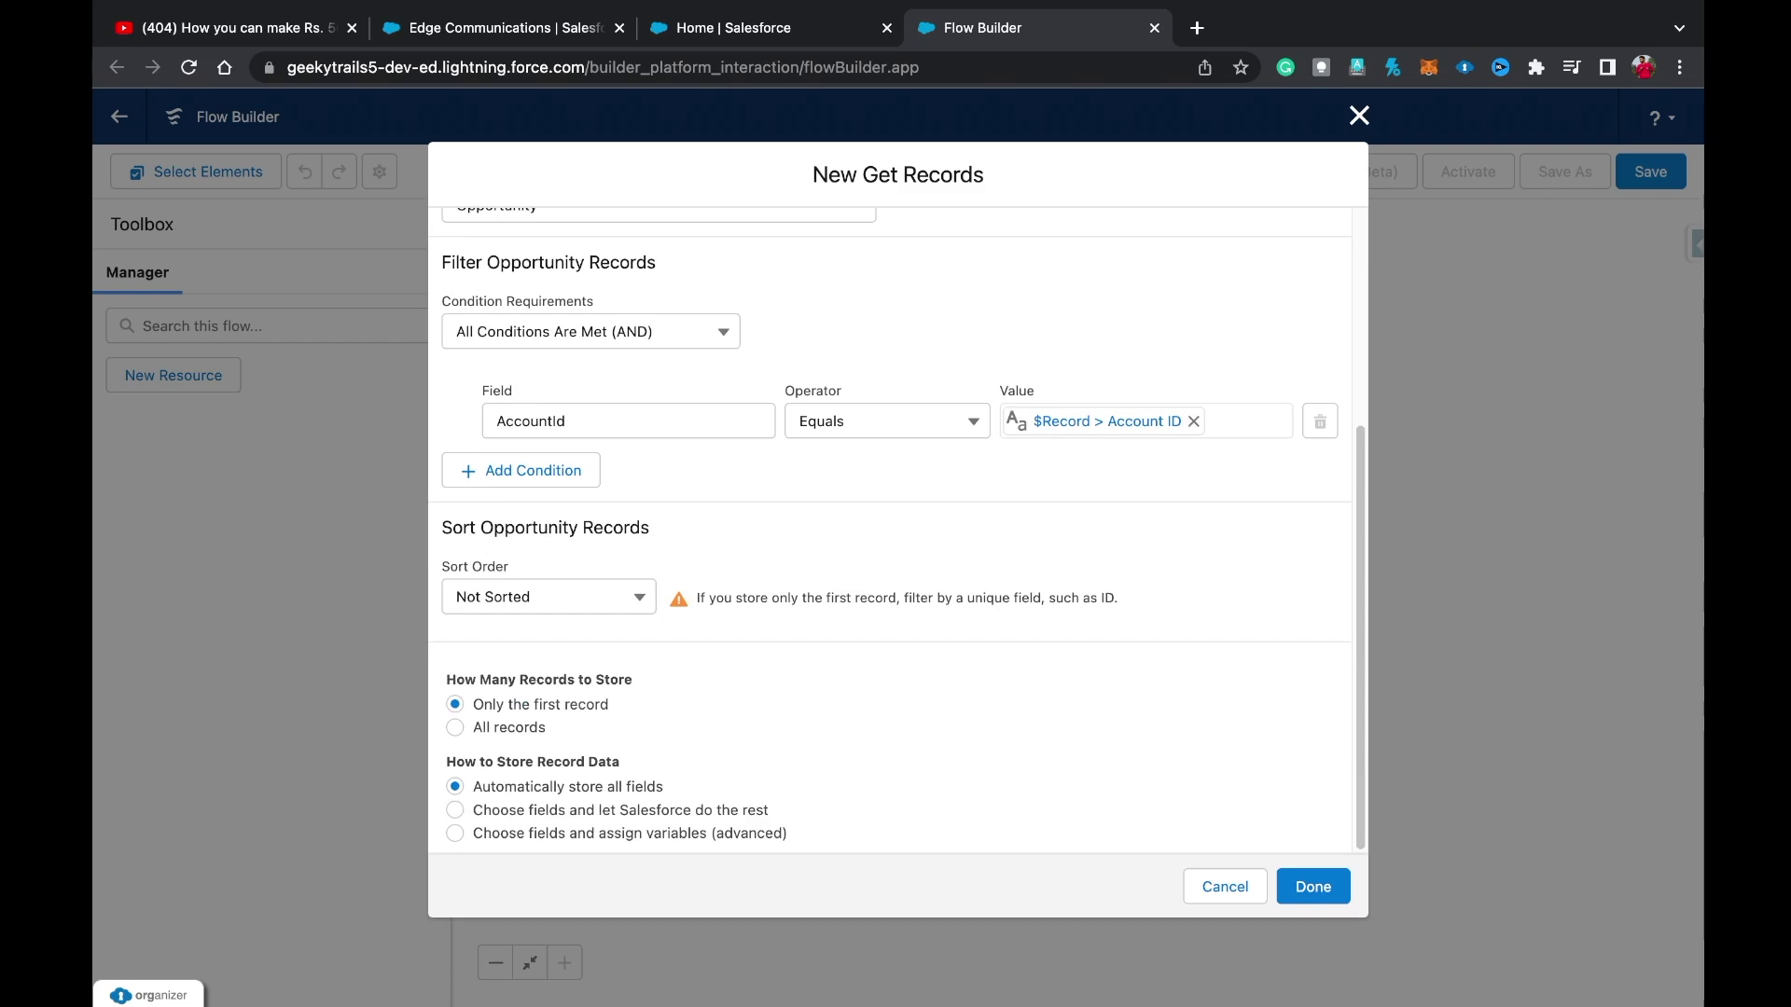
click(454, 728)
Add a second filter condition, StageName Does Not Equal Closed Won.
click(521, 470)
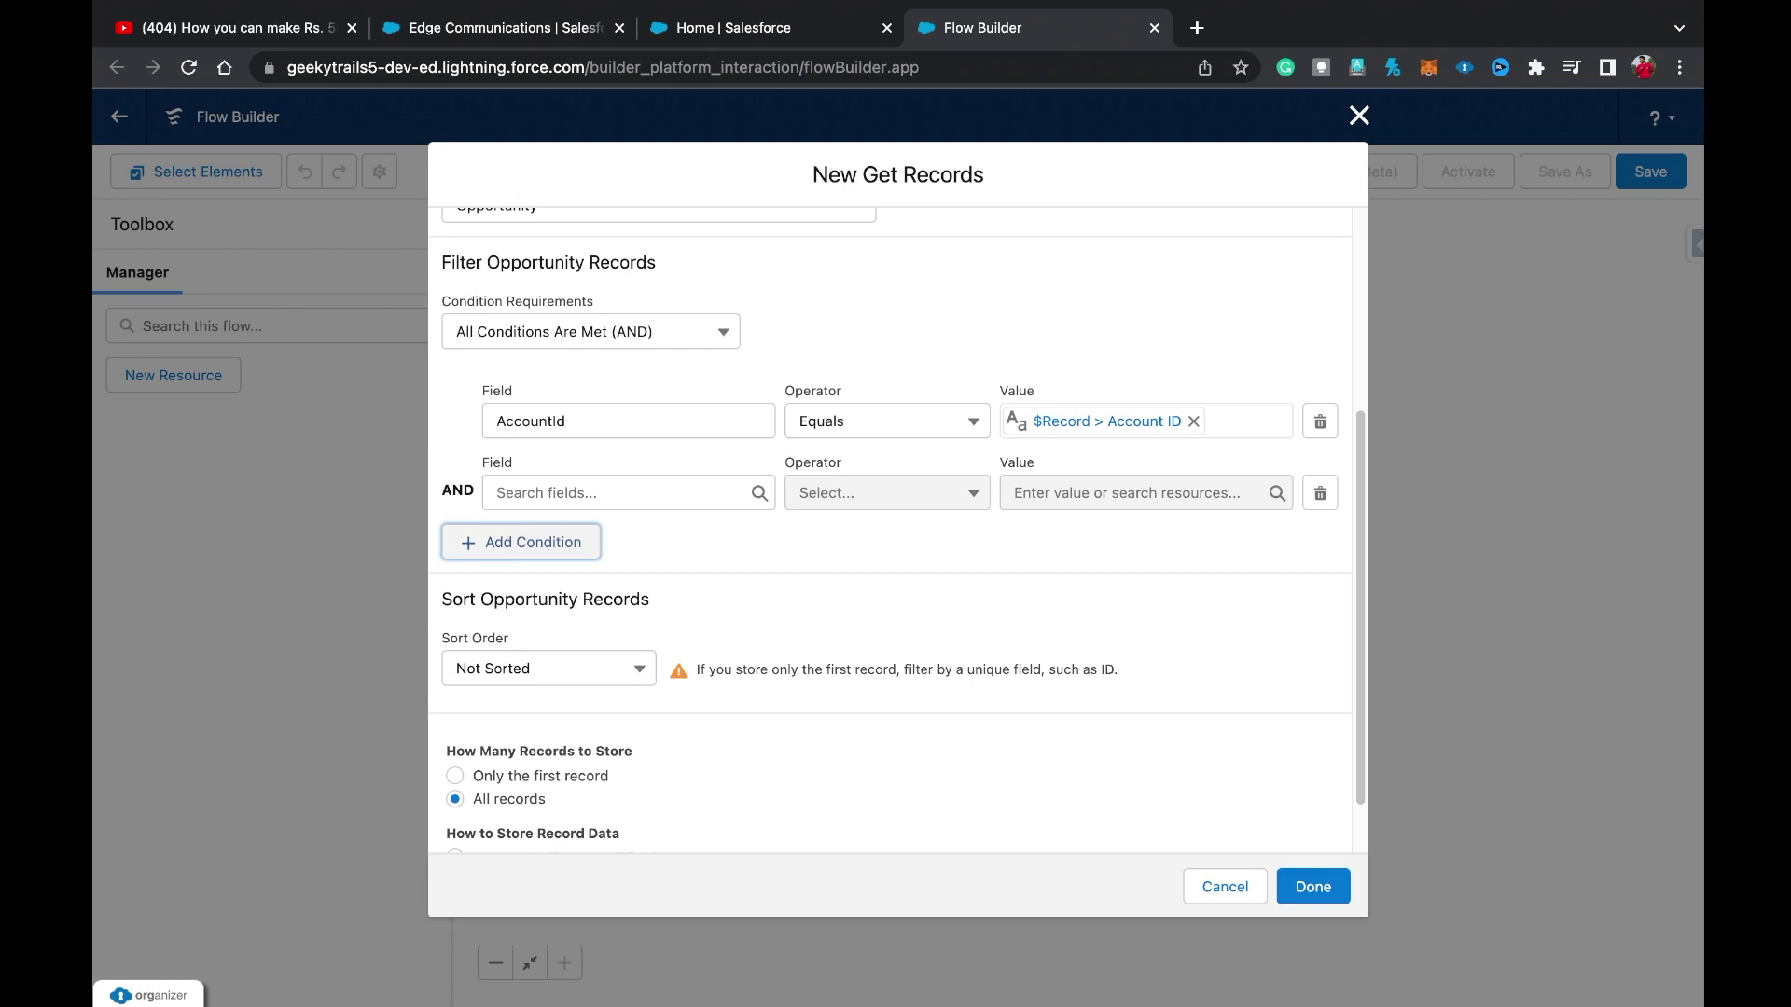
click(546, 493)
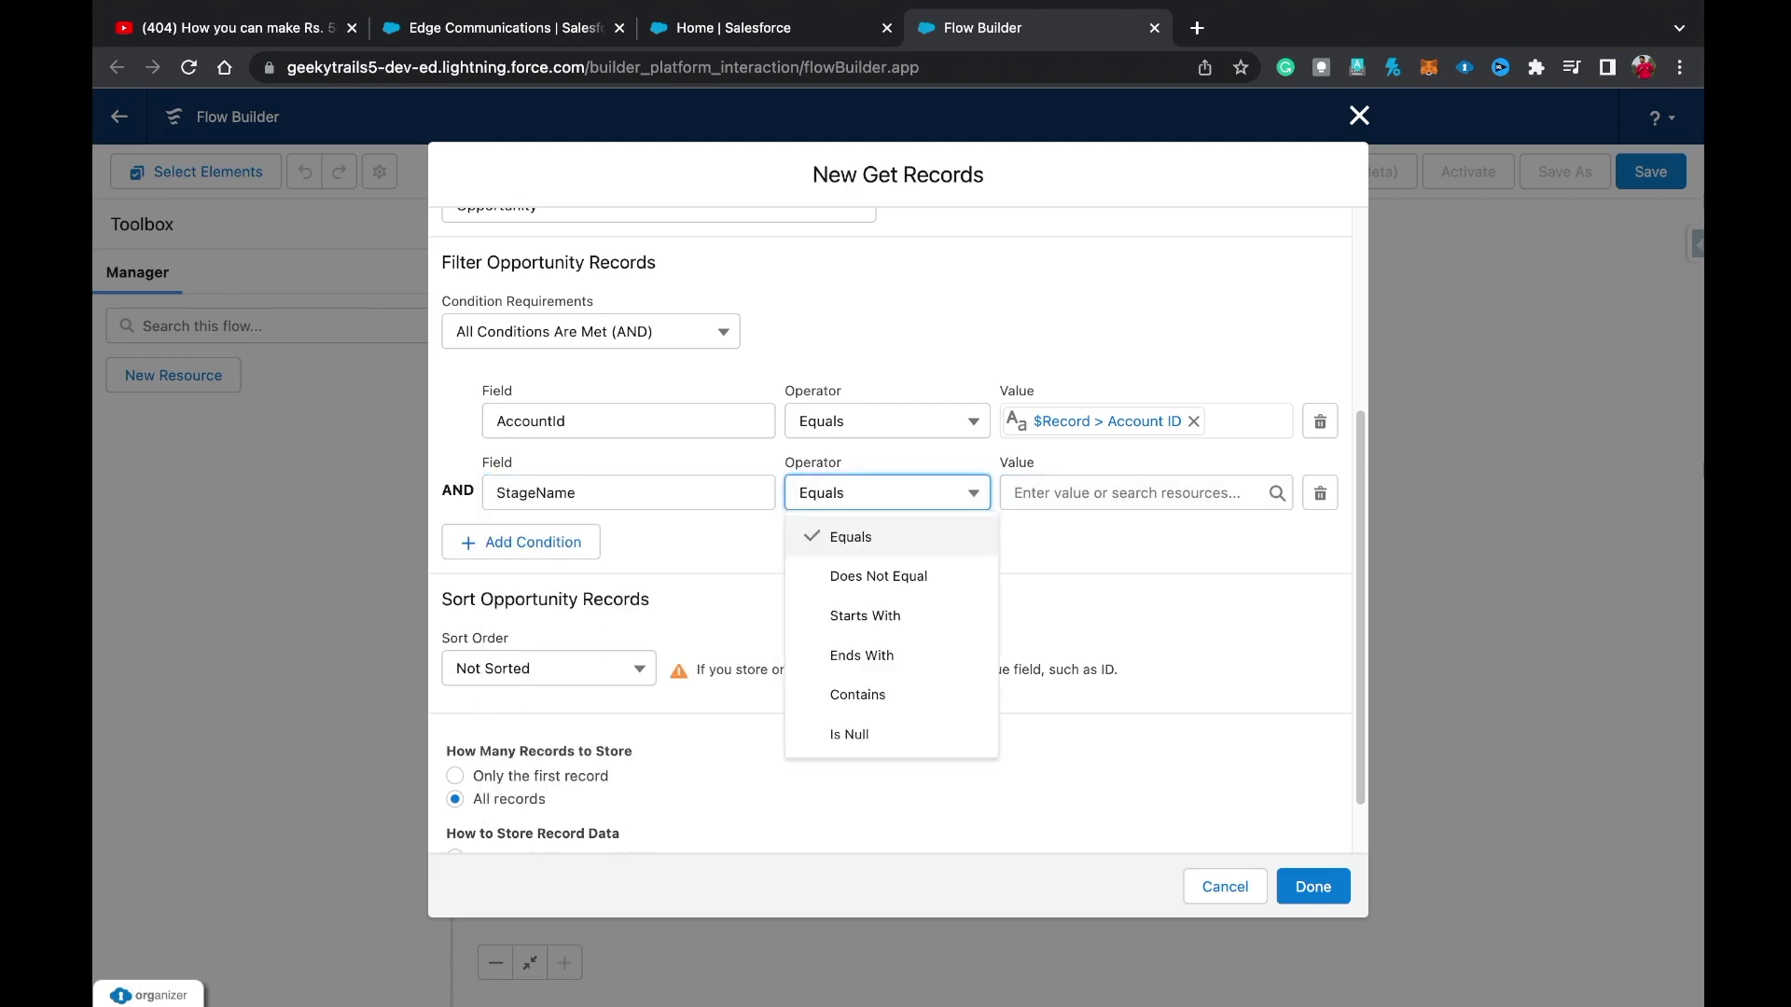
key(Down)
key(Return)
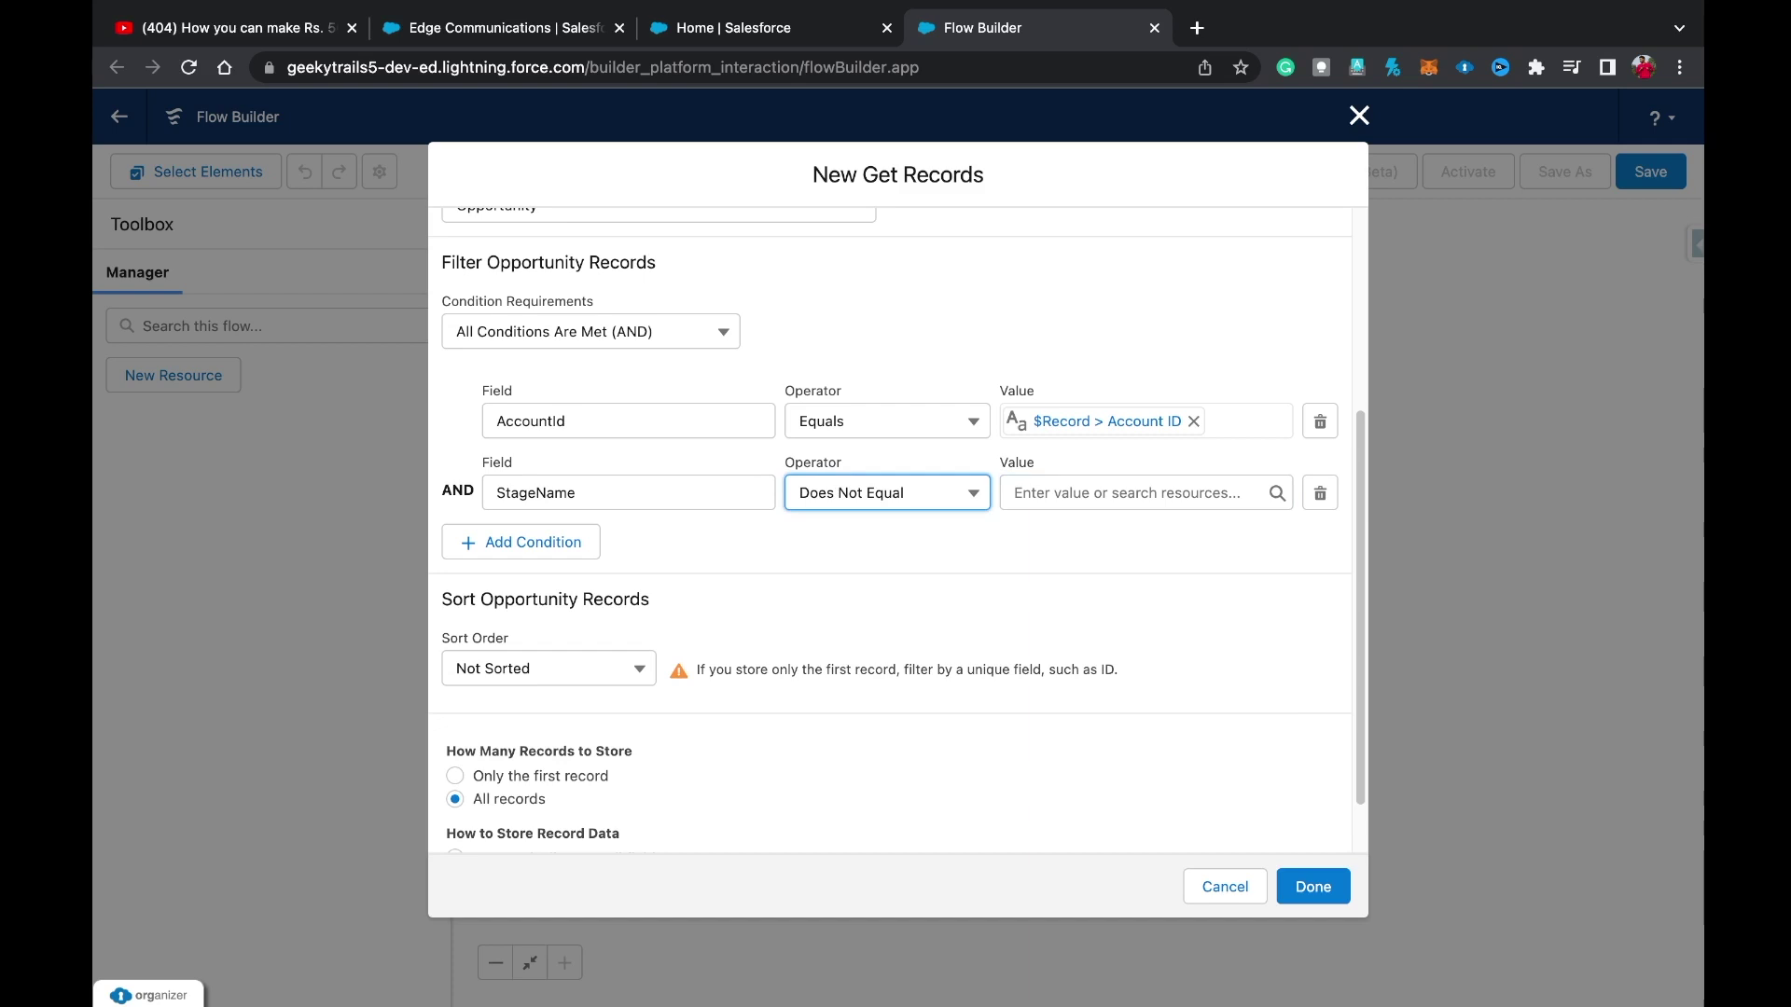
click(1125, 492)
text(clos)
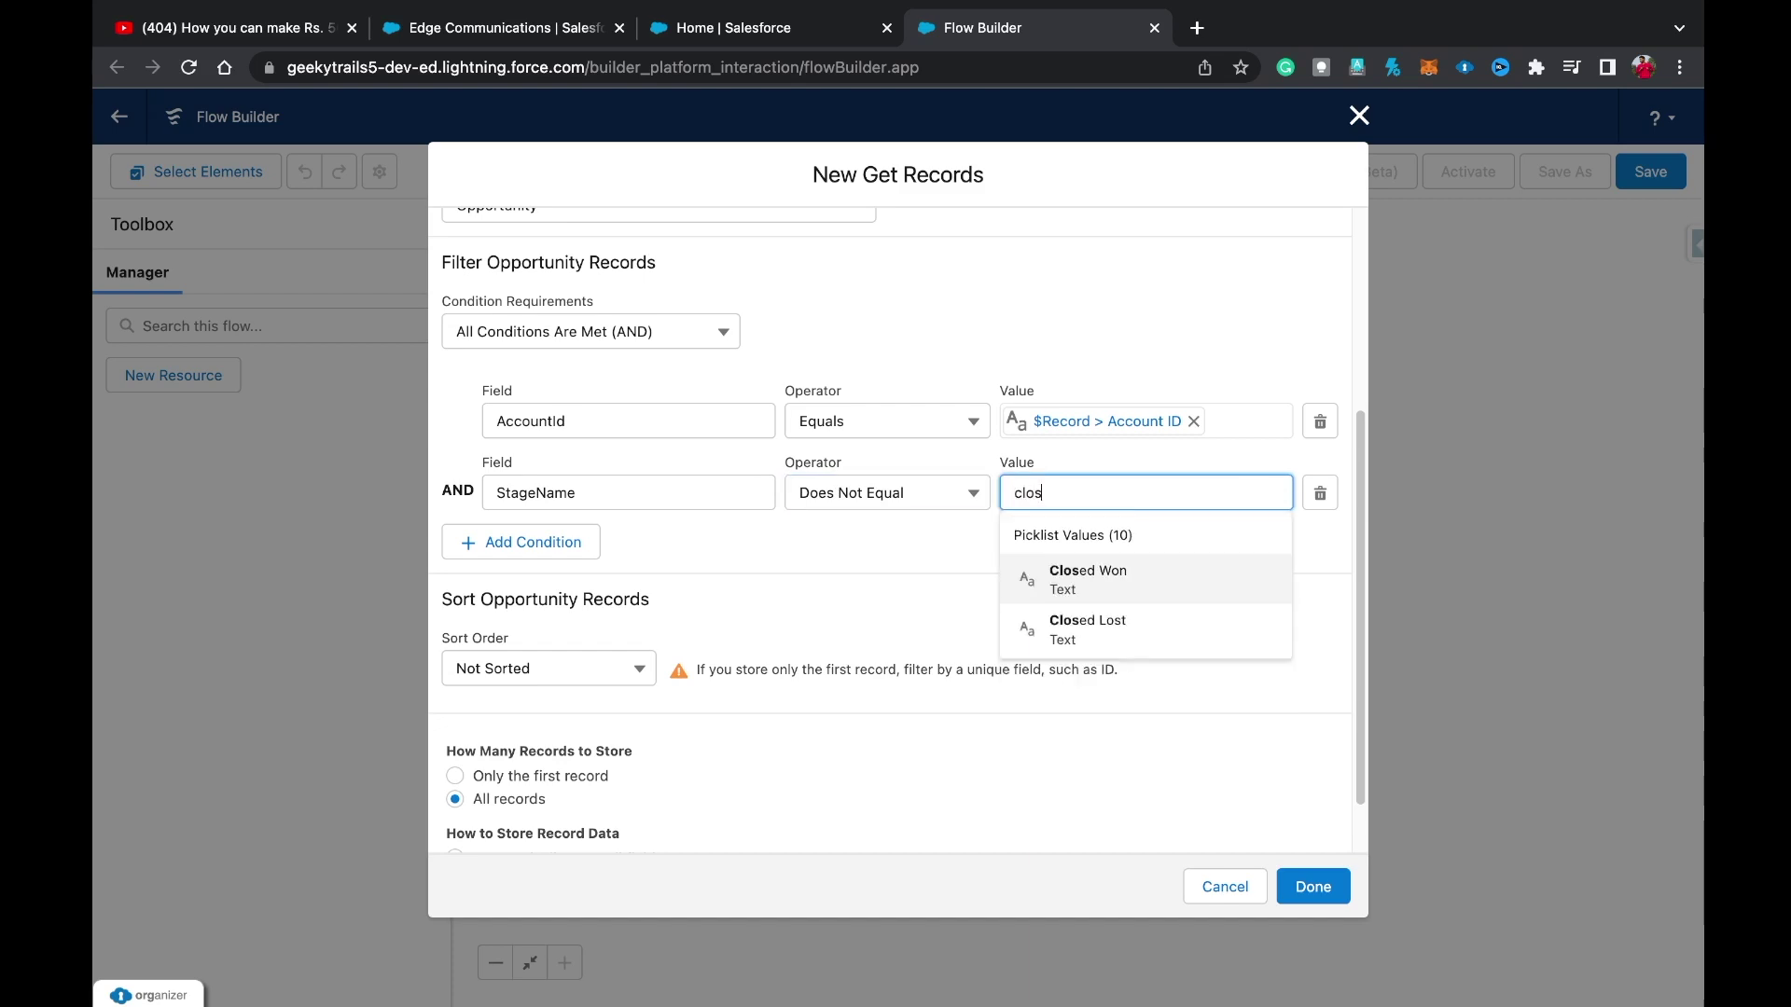
key(Return)
Add a third filter condition, StageName Does Not Equal Closed Lost, and finish the Get Records element.
click(520, 541)
click(628, 564)
text(stage)
key(Down)
key(Return)
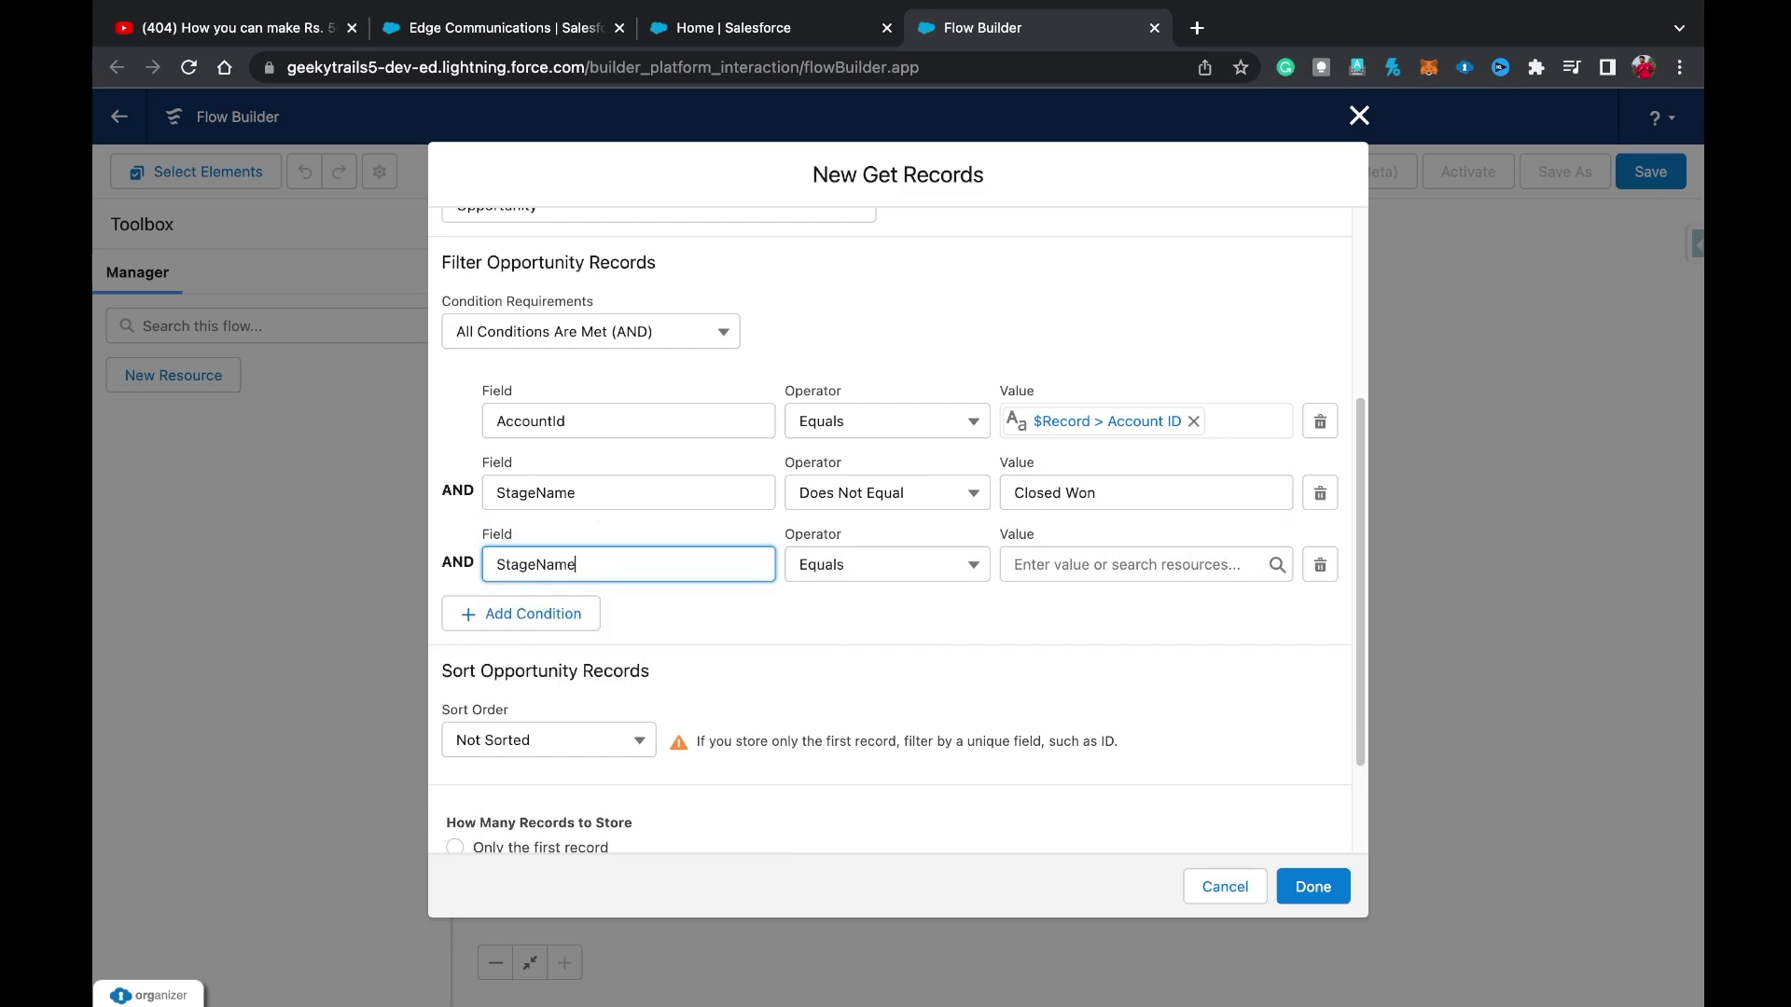
click(886, 564)
key(Down)
key(Return)
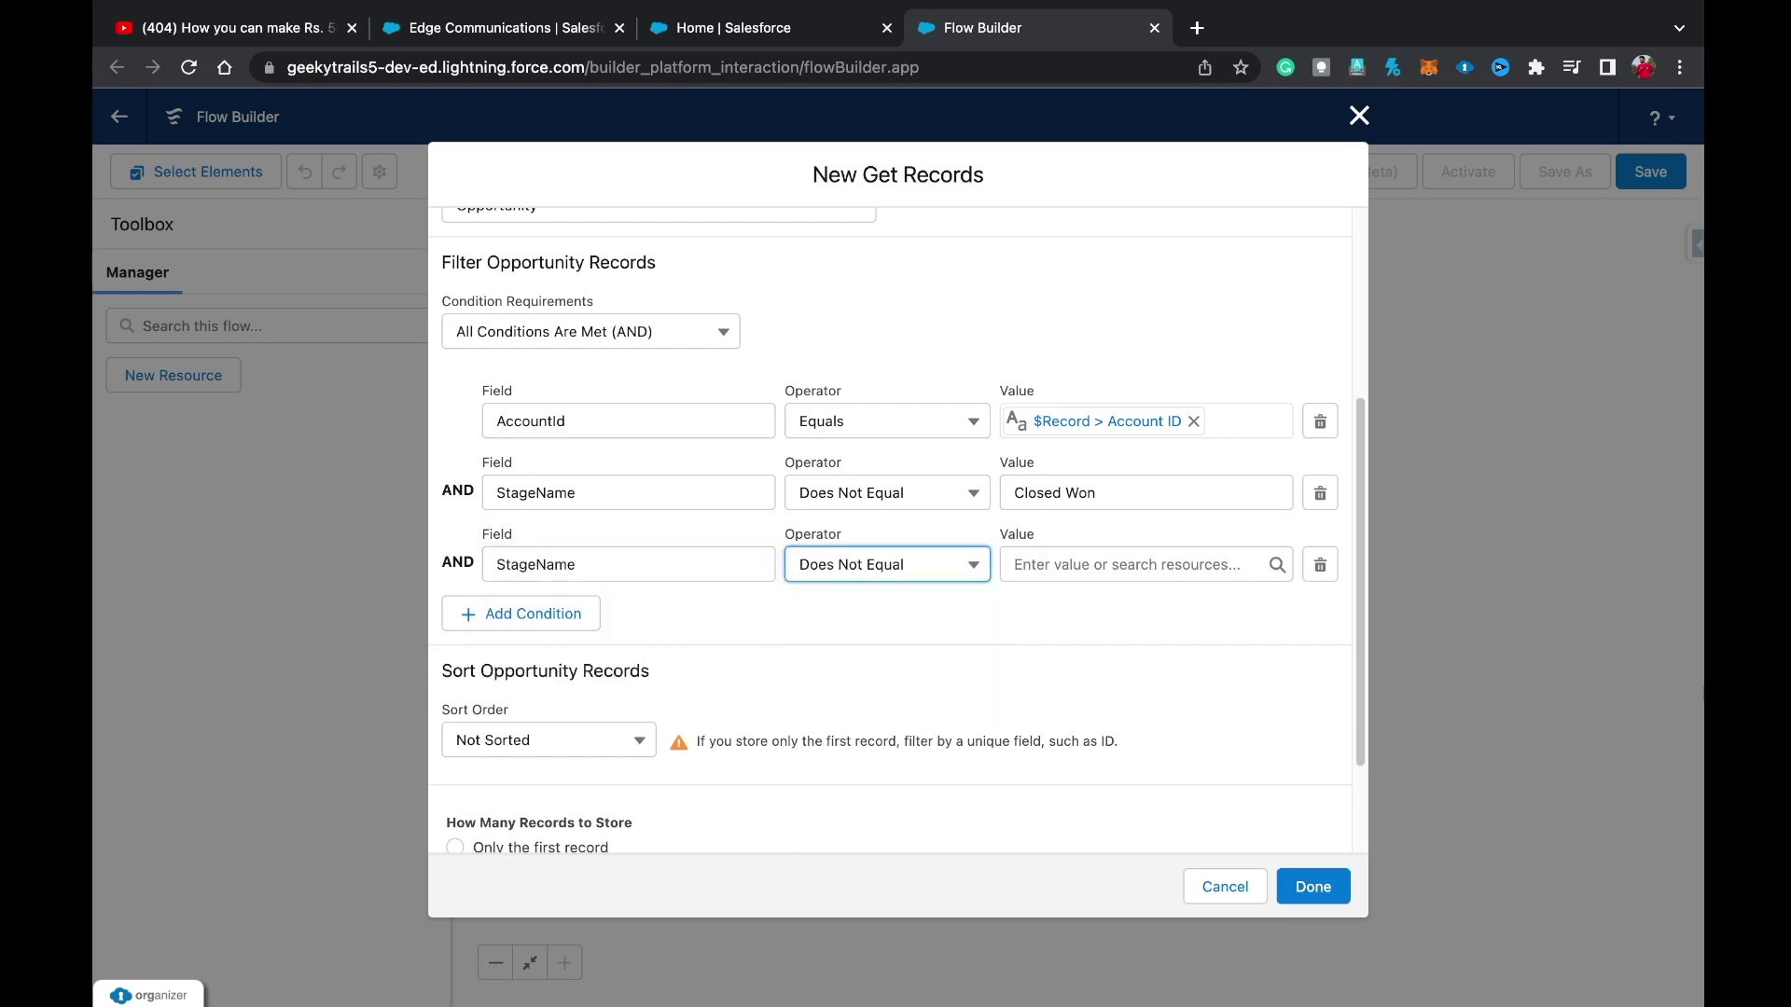
key(Tab)
text(closed)
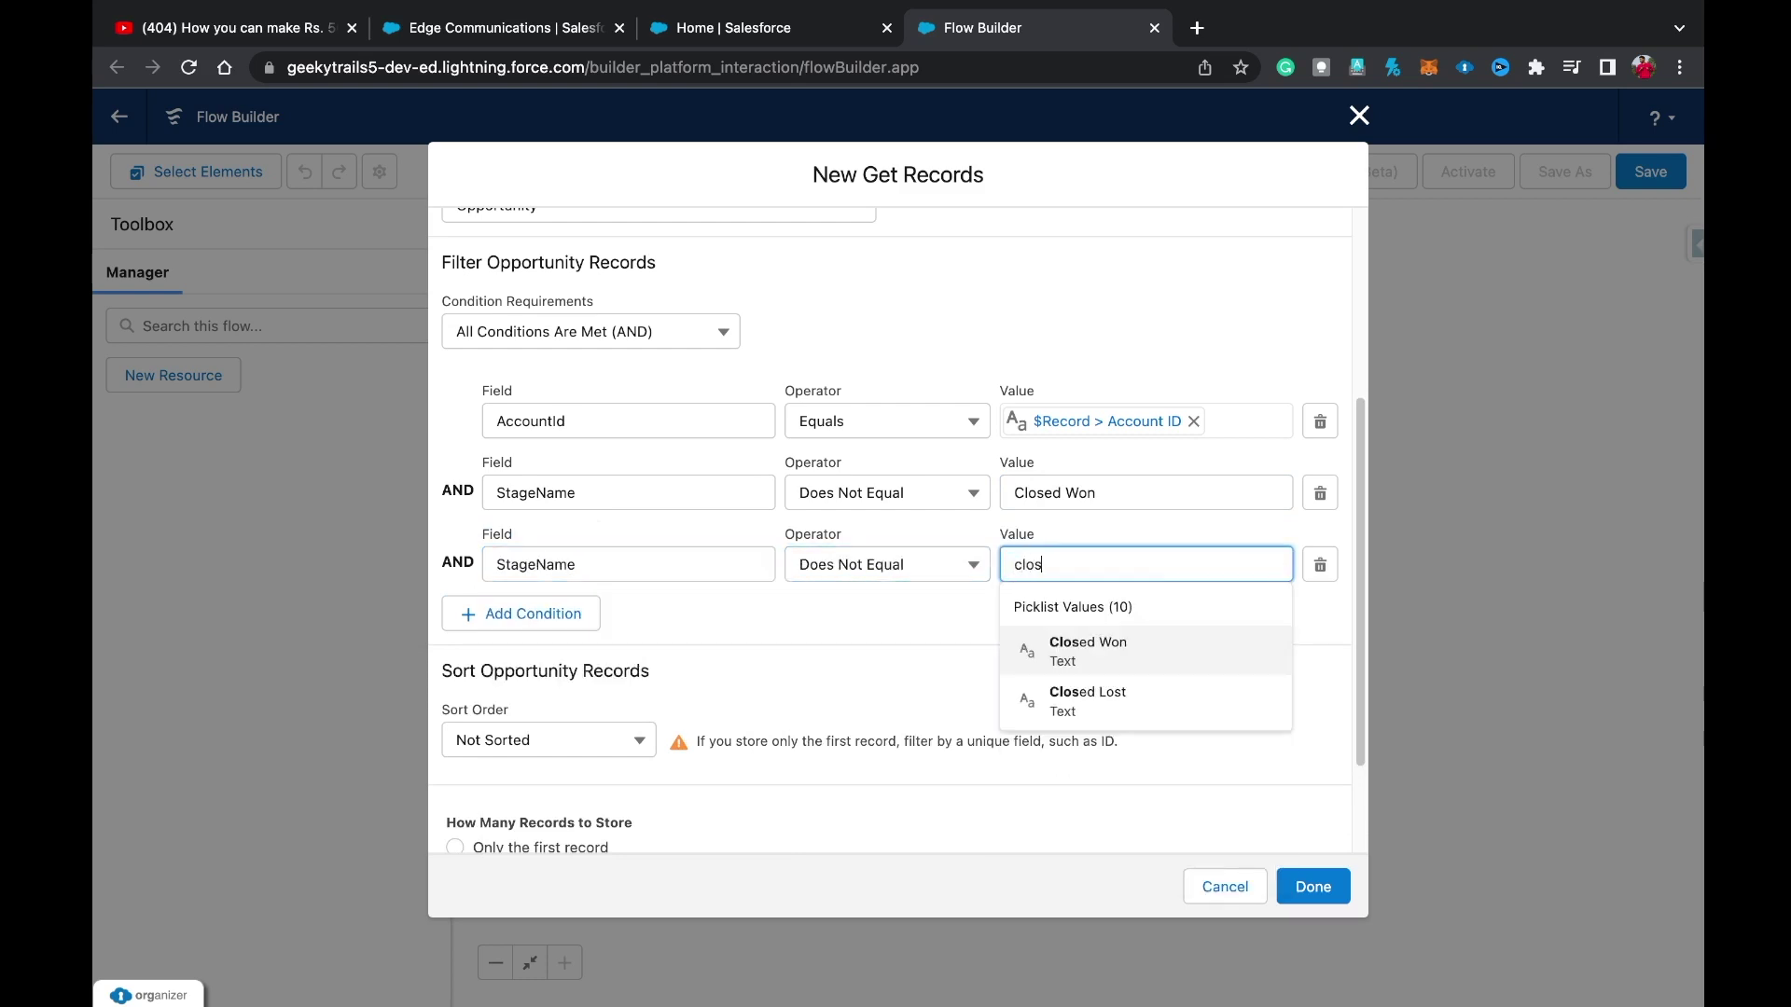
key(Down)
key(Return)
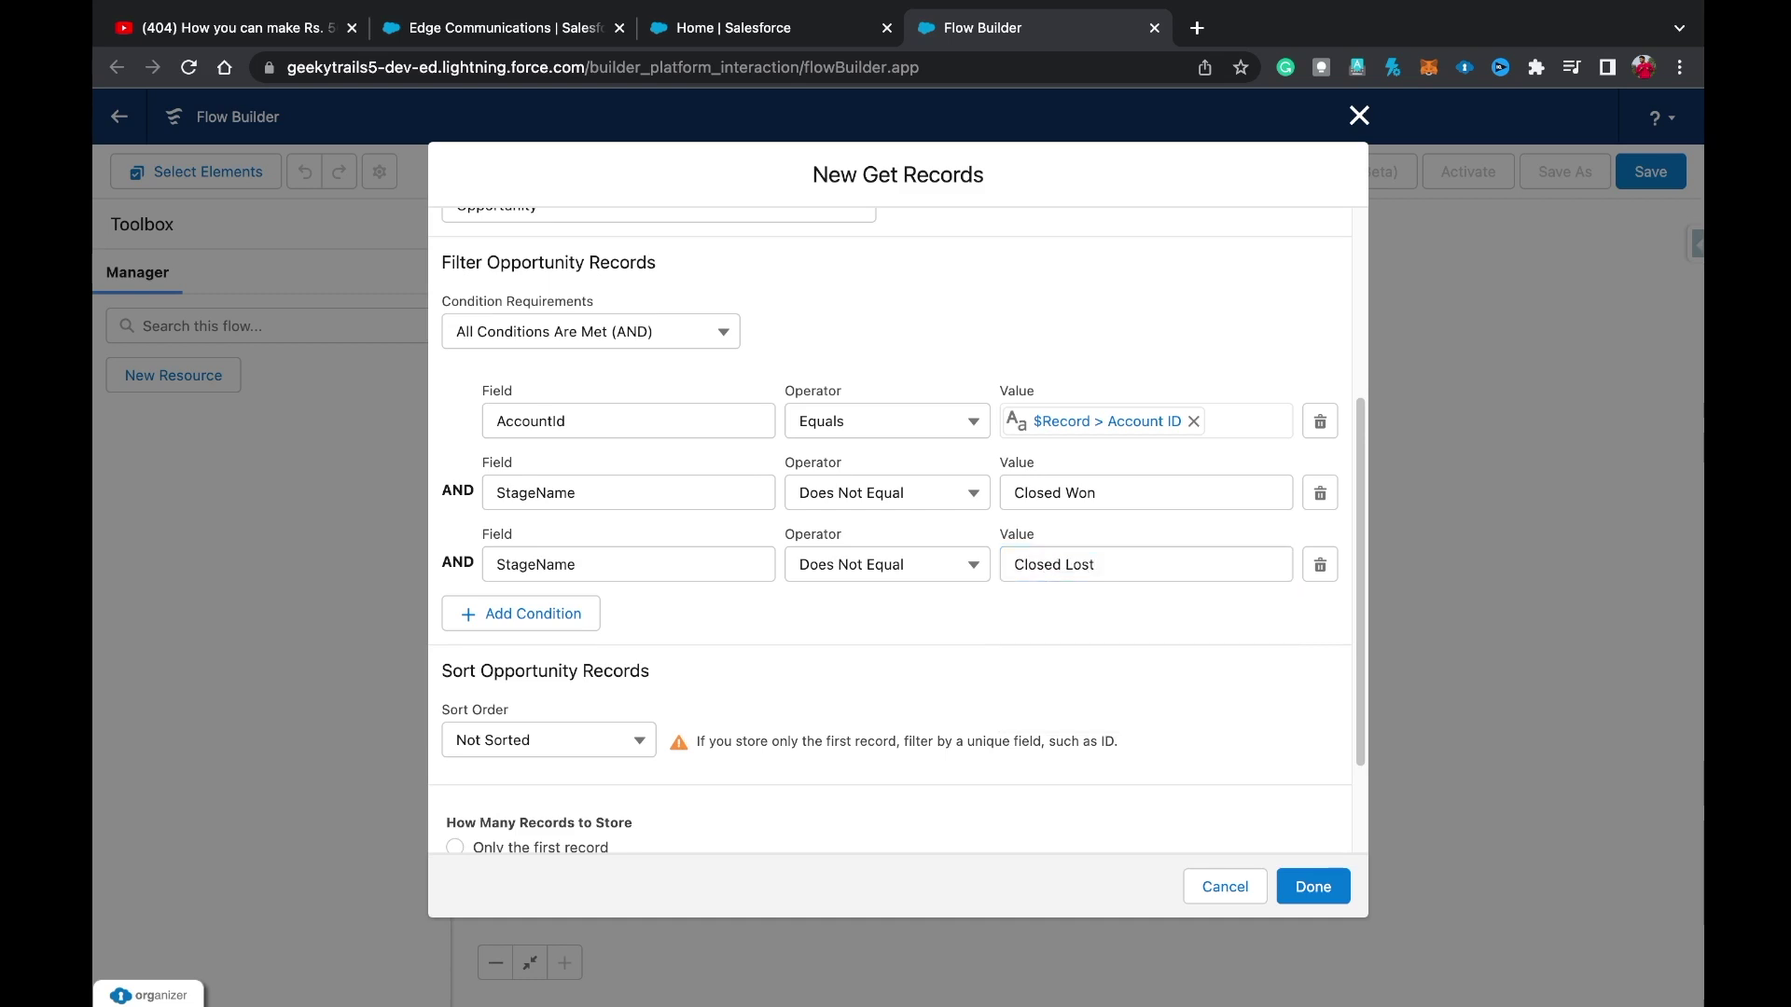
scroll(895, 532, down, 3)
click(1312, 886)
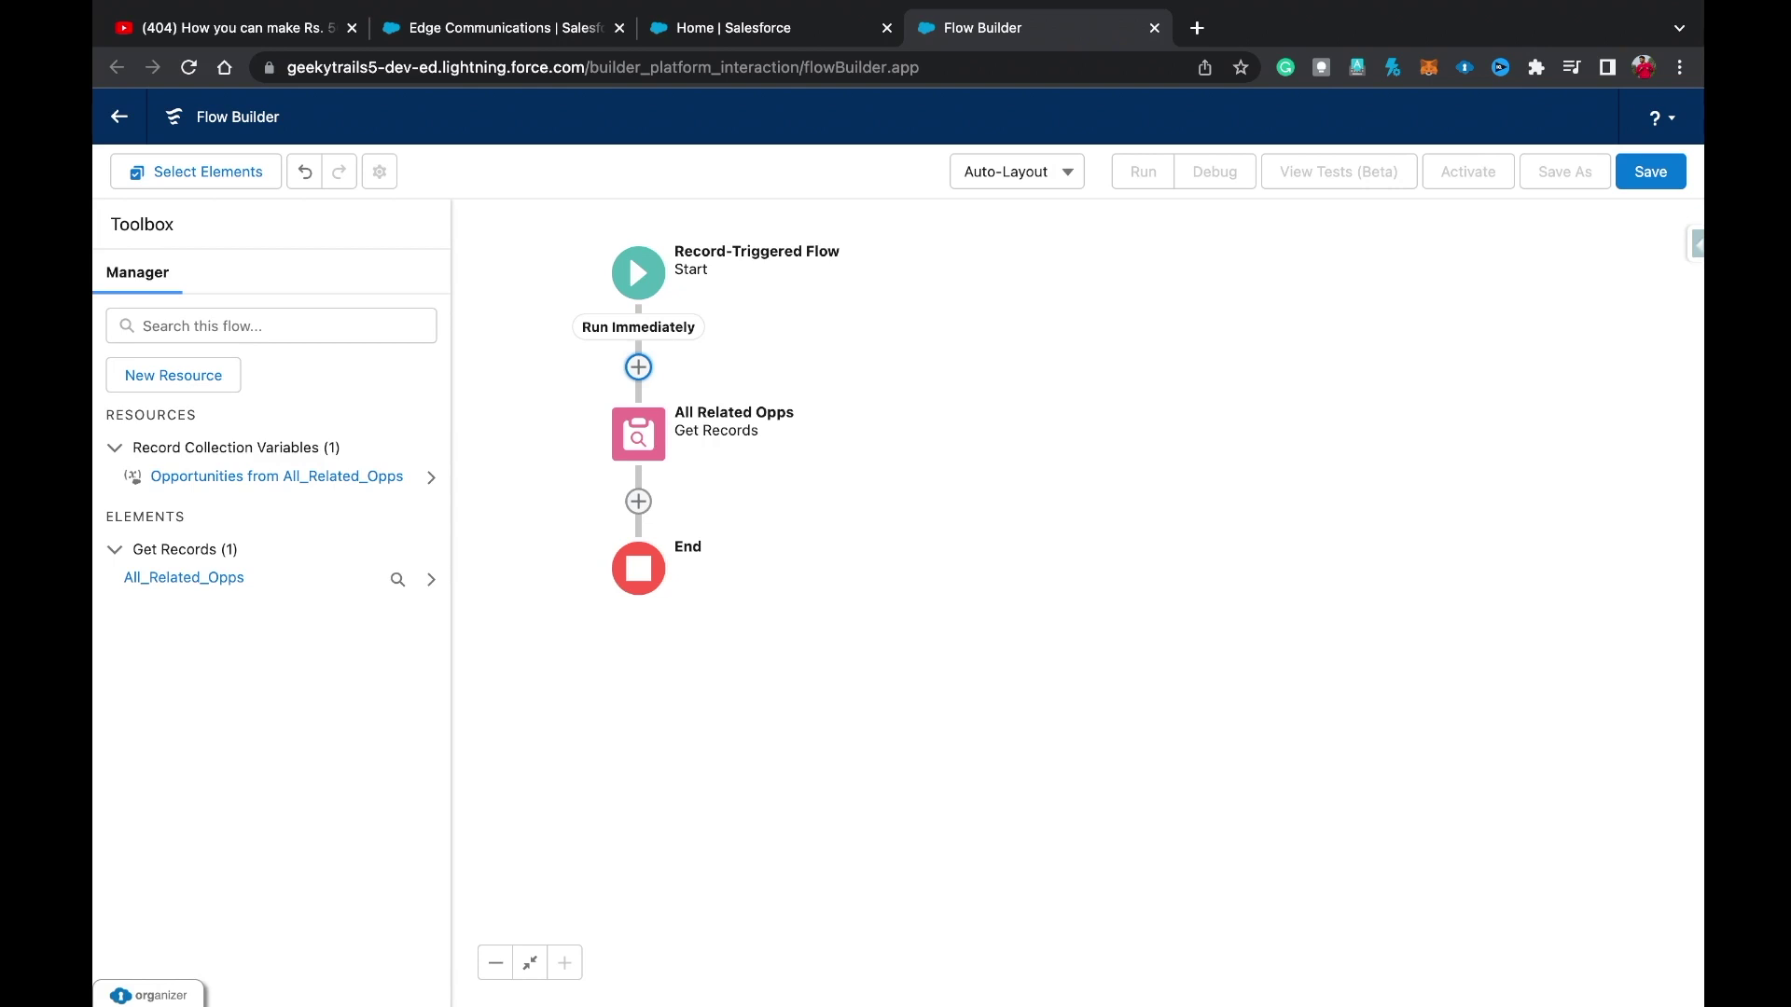
Add a Decision element labelled "Check for Null" after the All Related Opps element.
click(638, 501)
scroll(635, 783, down, 5)
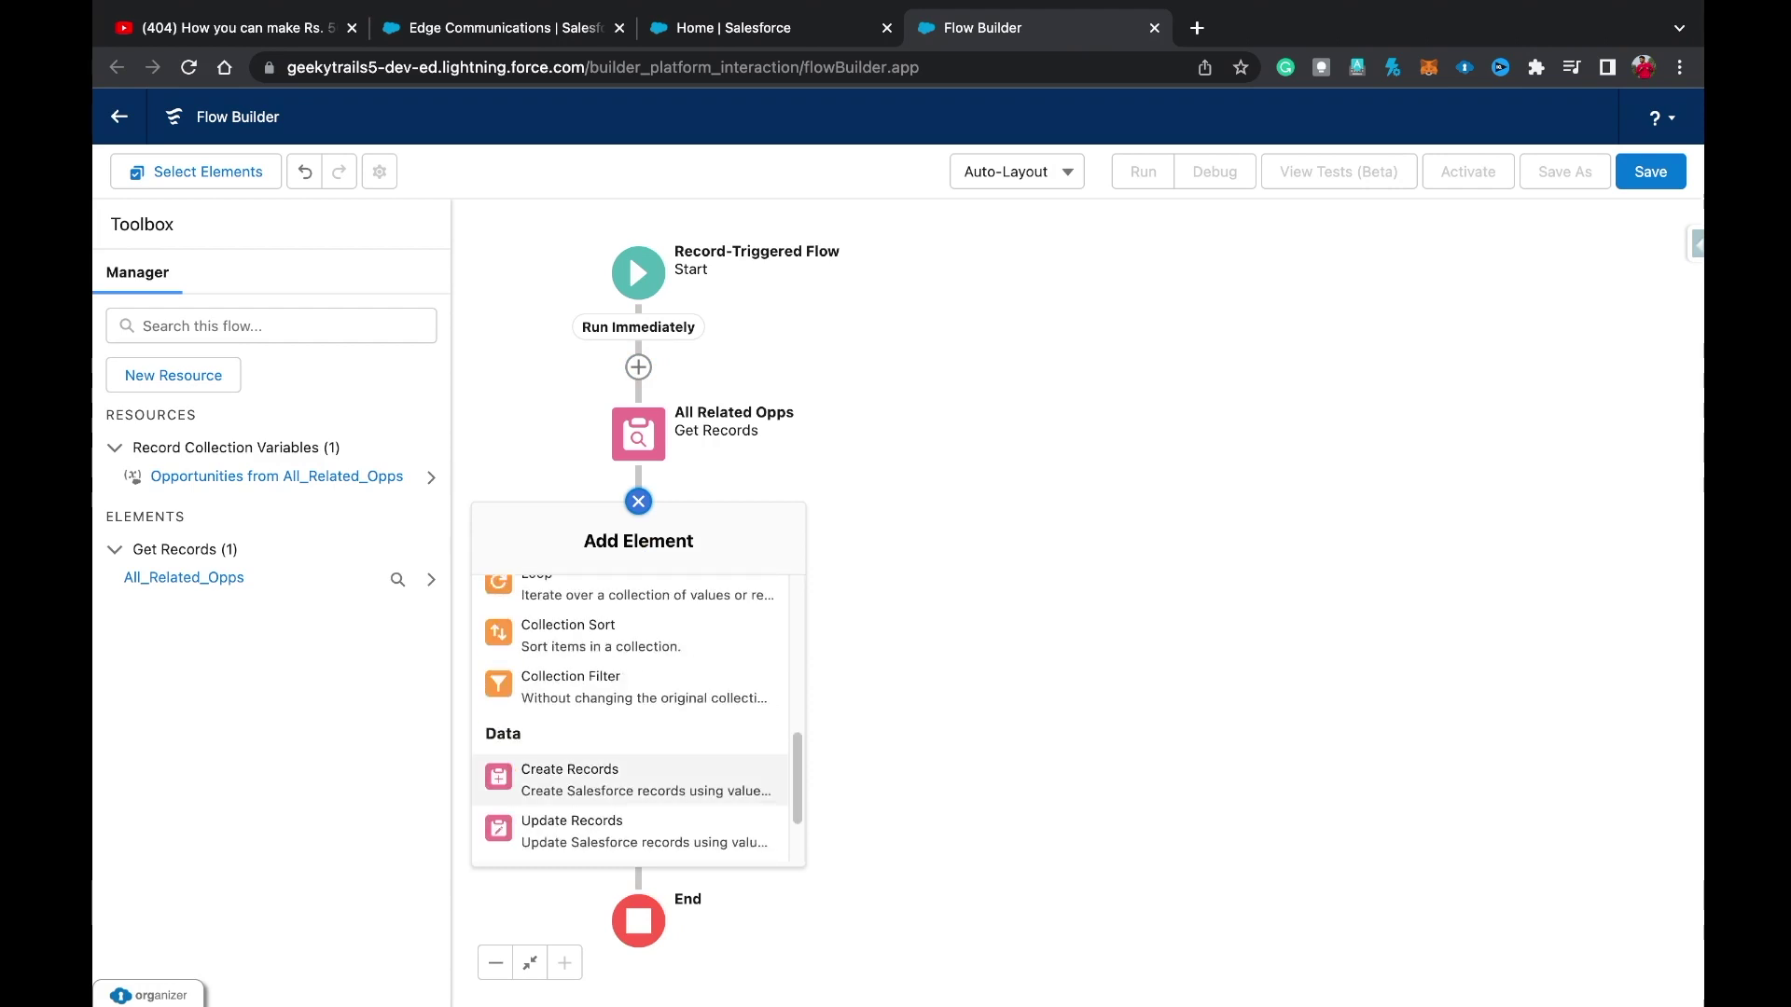
scroll(634, 783, down, 2)
scroll(634, 718, up, 5)
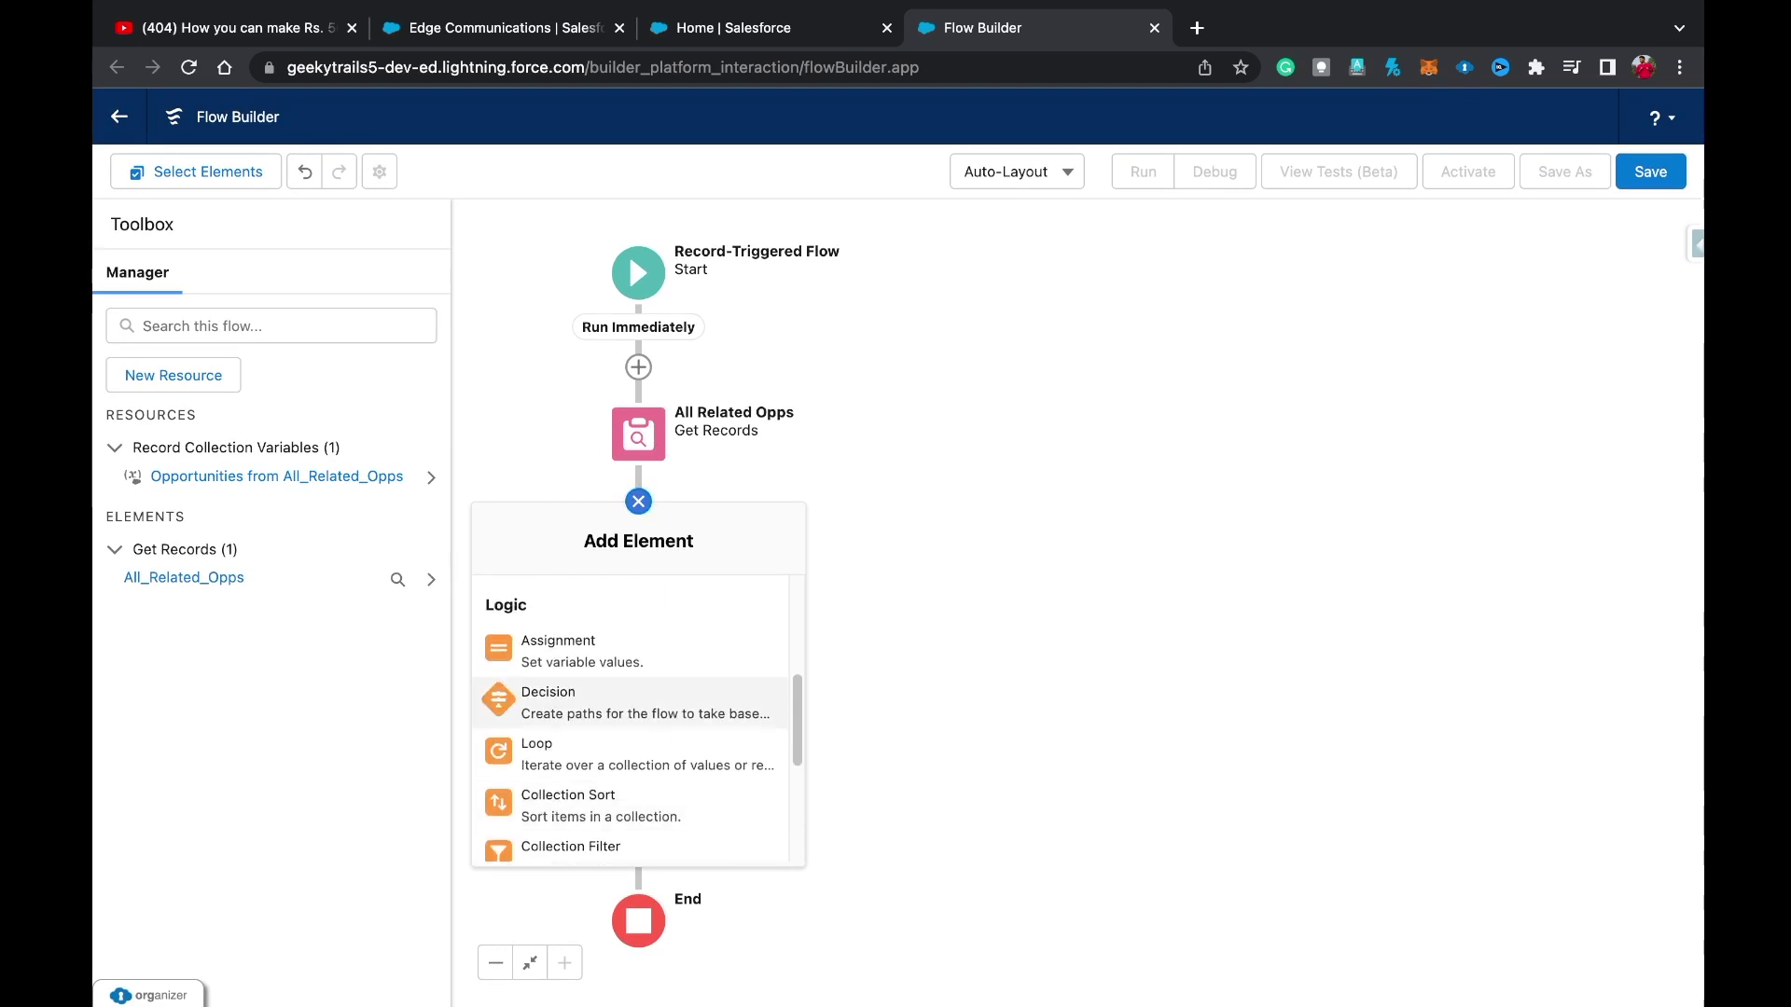
click(634, 704)
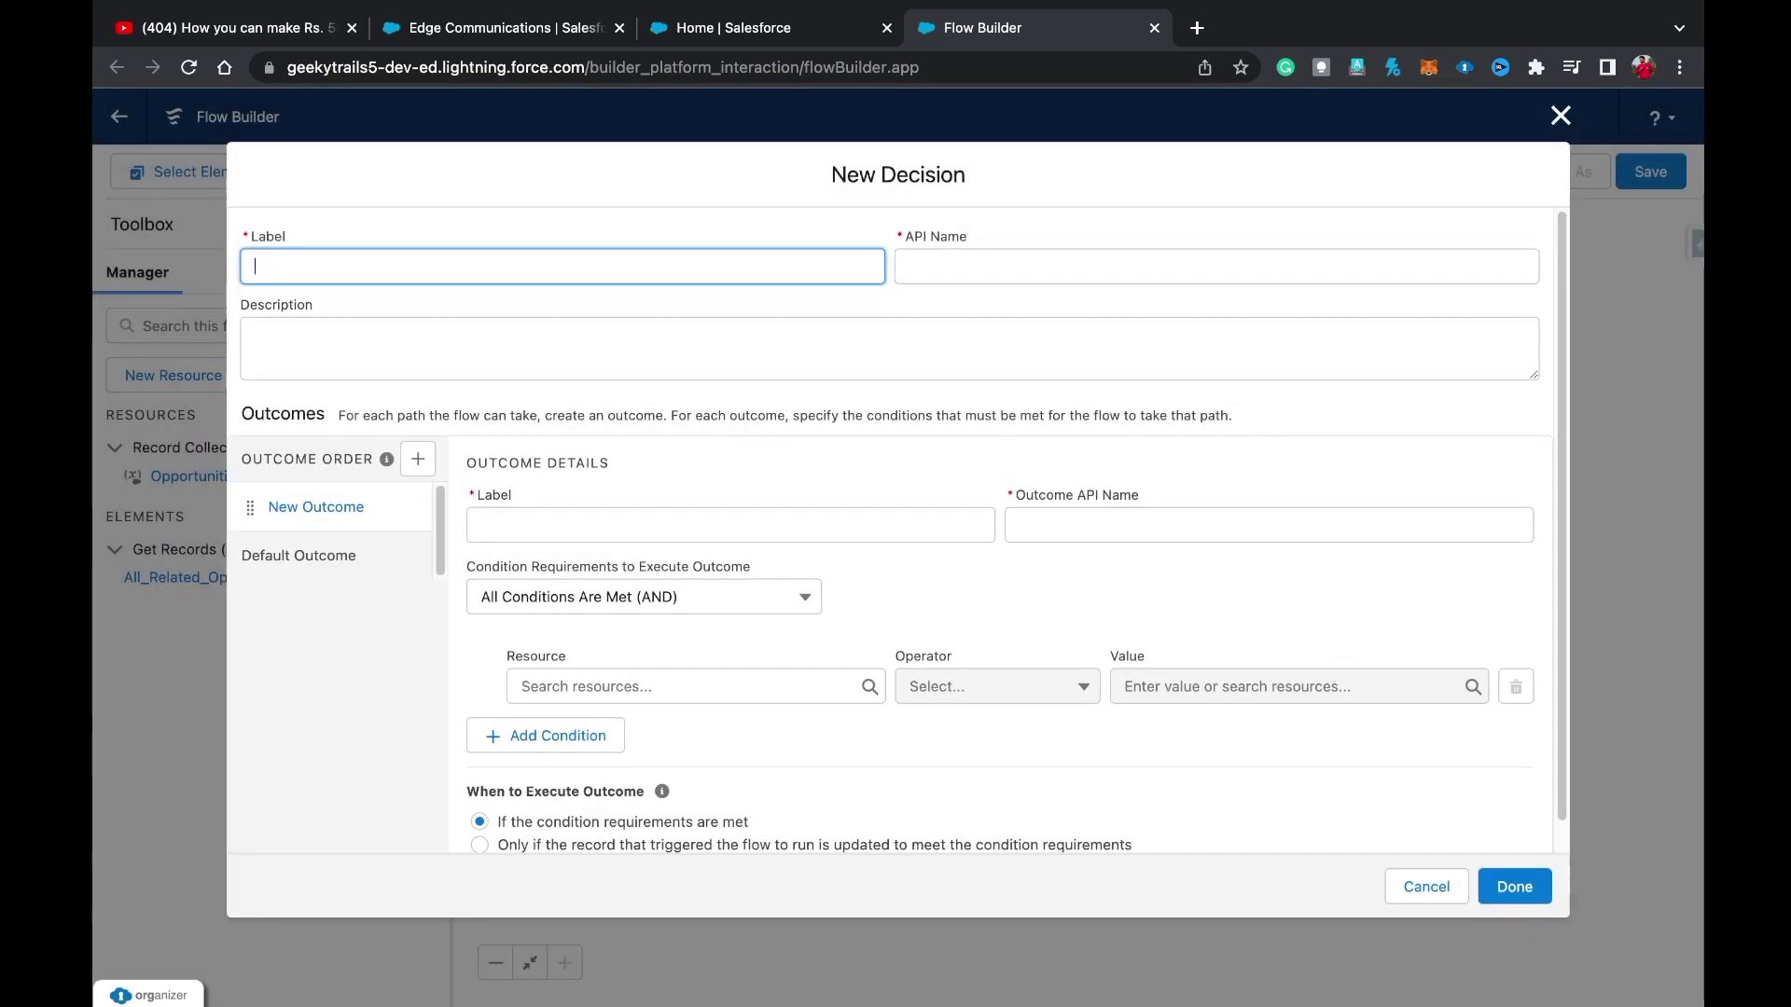
text(Check f)
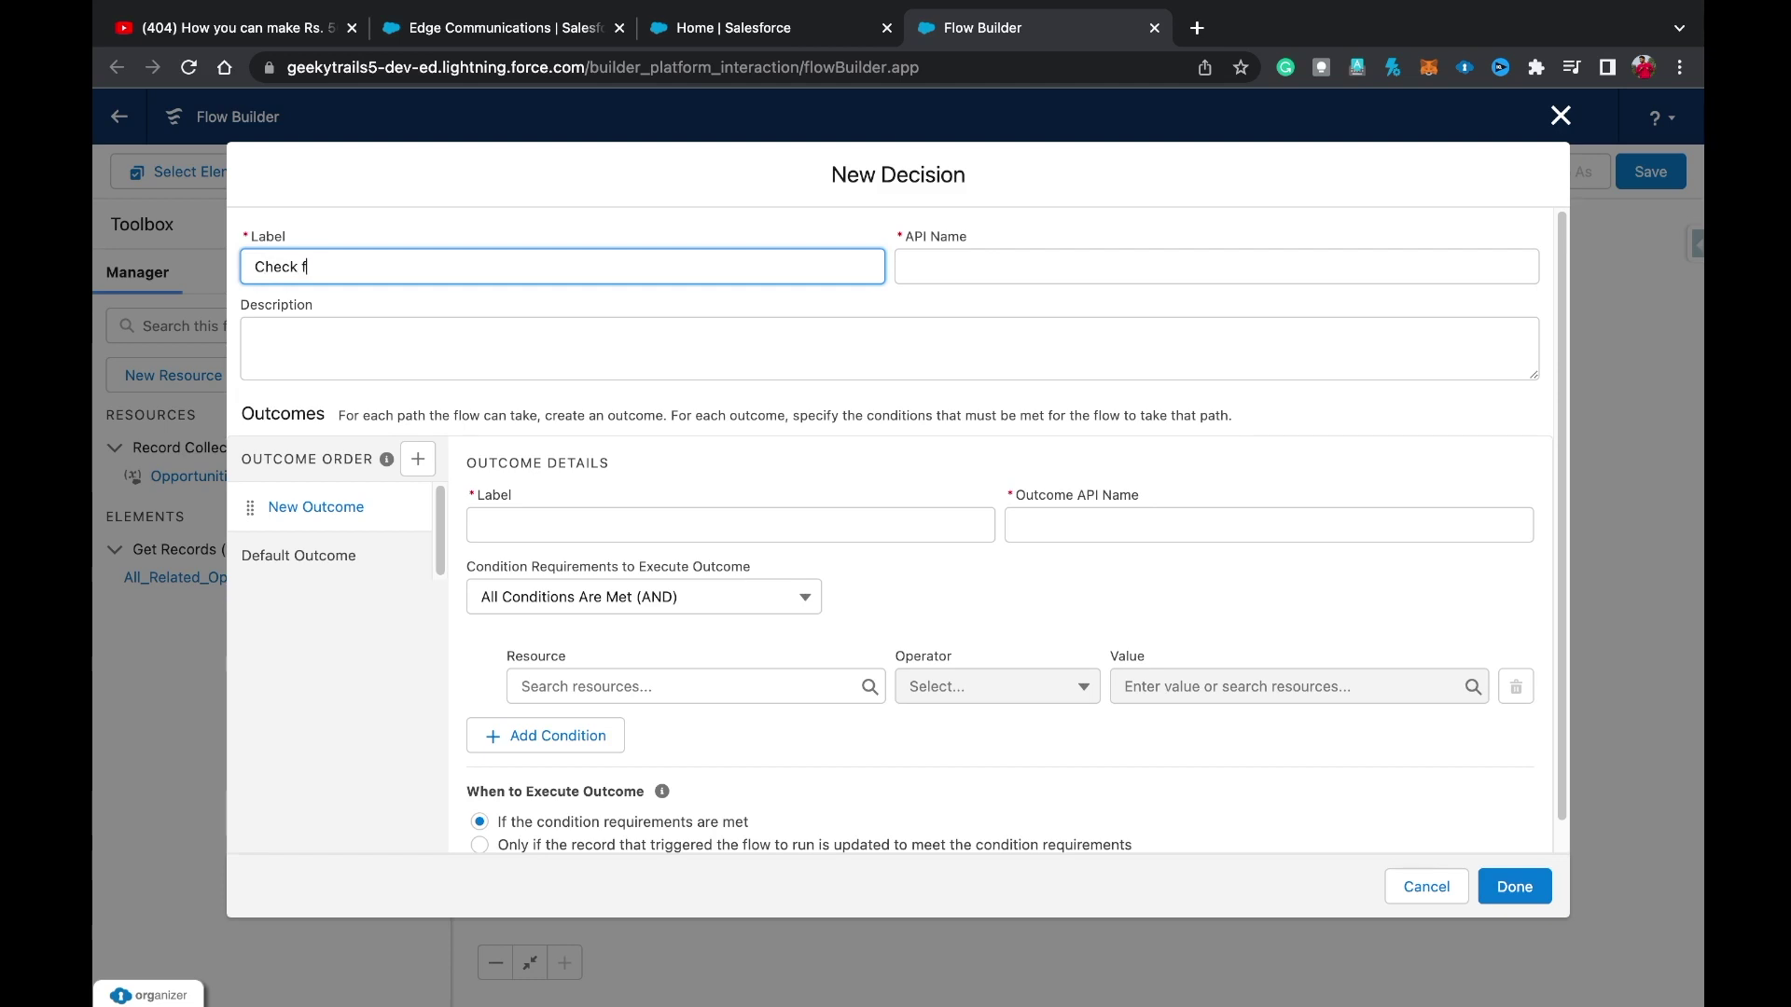
text(or ALLL)
key(BackSpace)
key(BackSpace)
key(BackSpace)
key(BackSpace)
text(Null)
click(936, 266)
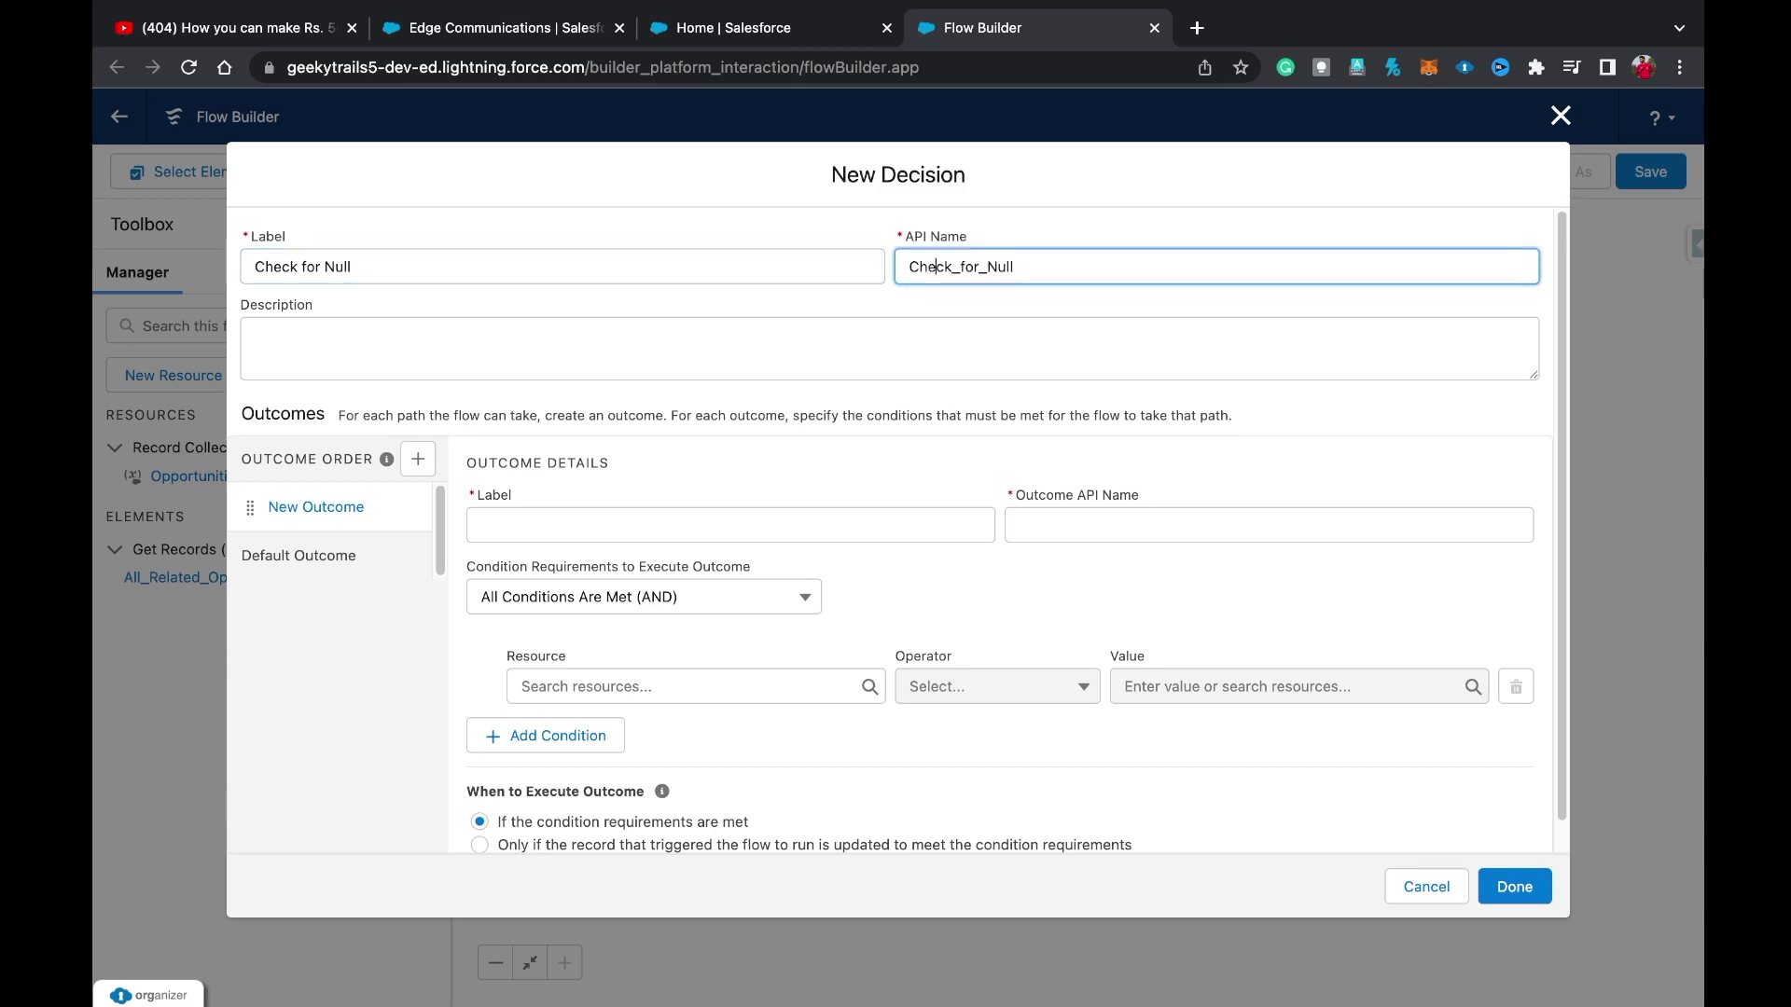
Define the decision's outcome "Not Null" with the condition Opportunities from All_Related_Opps Is Null $GlobalConstant.False, and finish the decision.
click(481, 524)
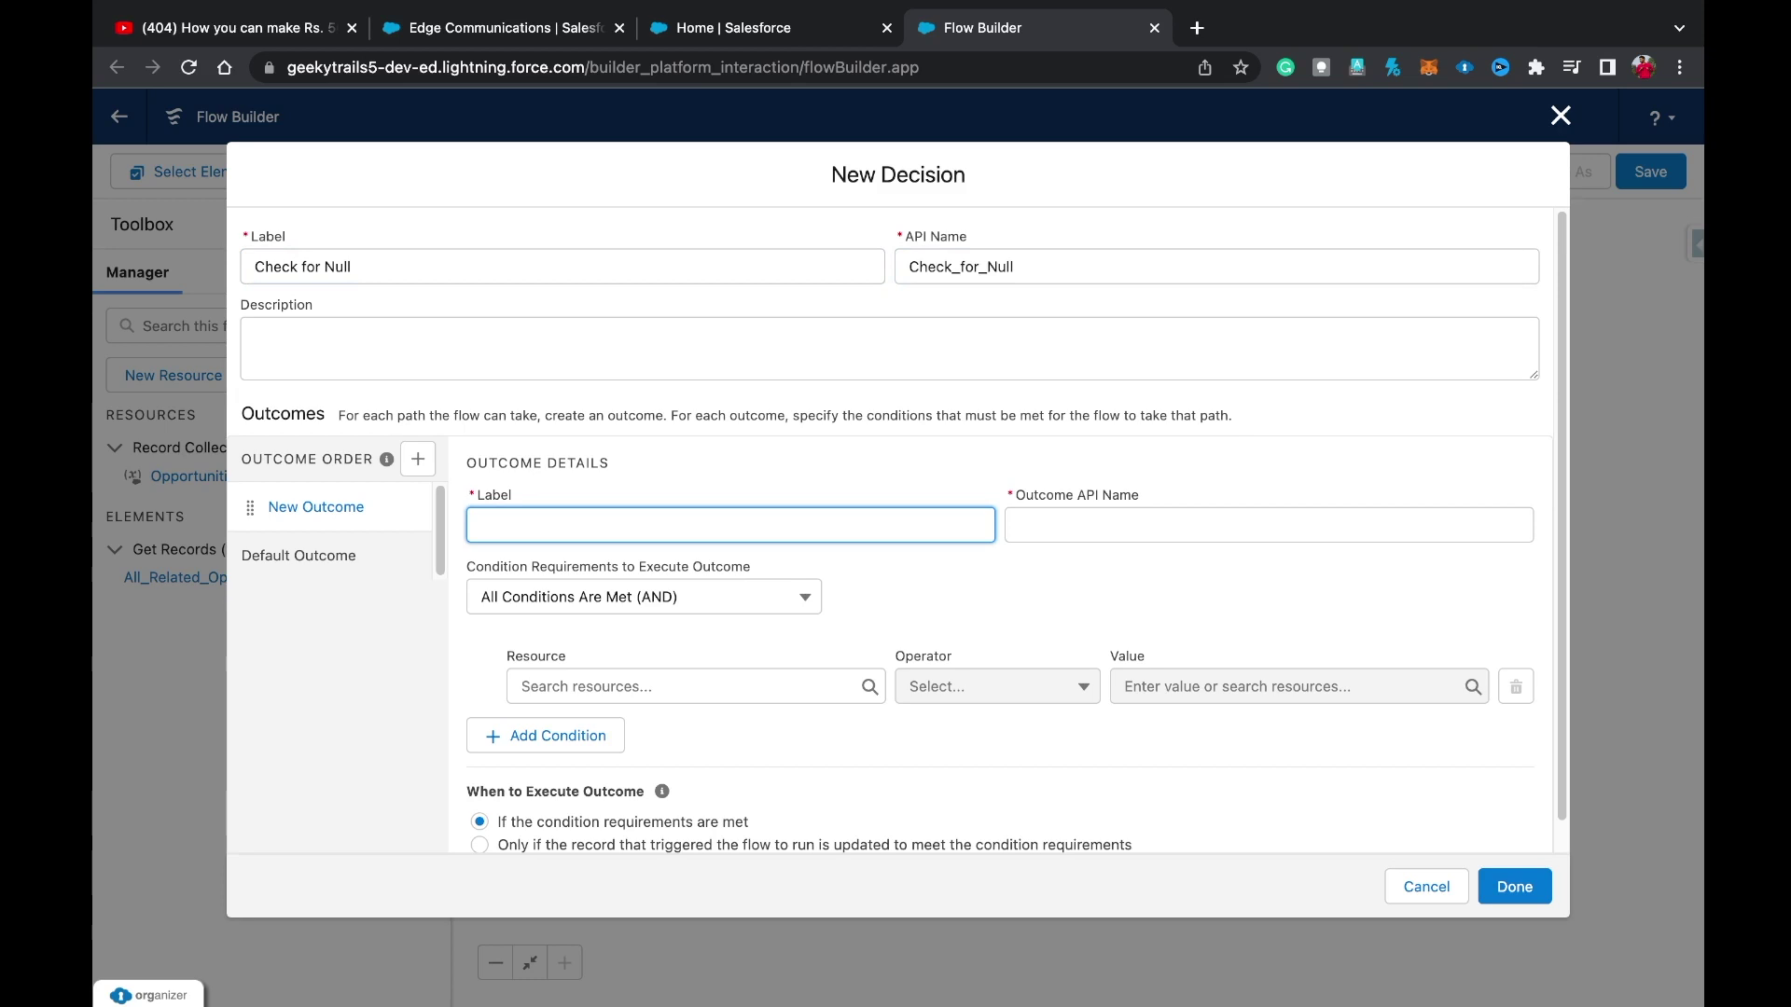
text(Not Null)
click(1030, 525)
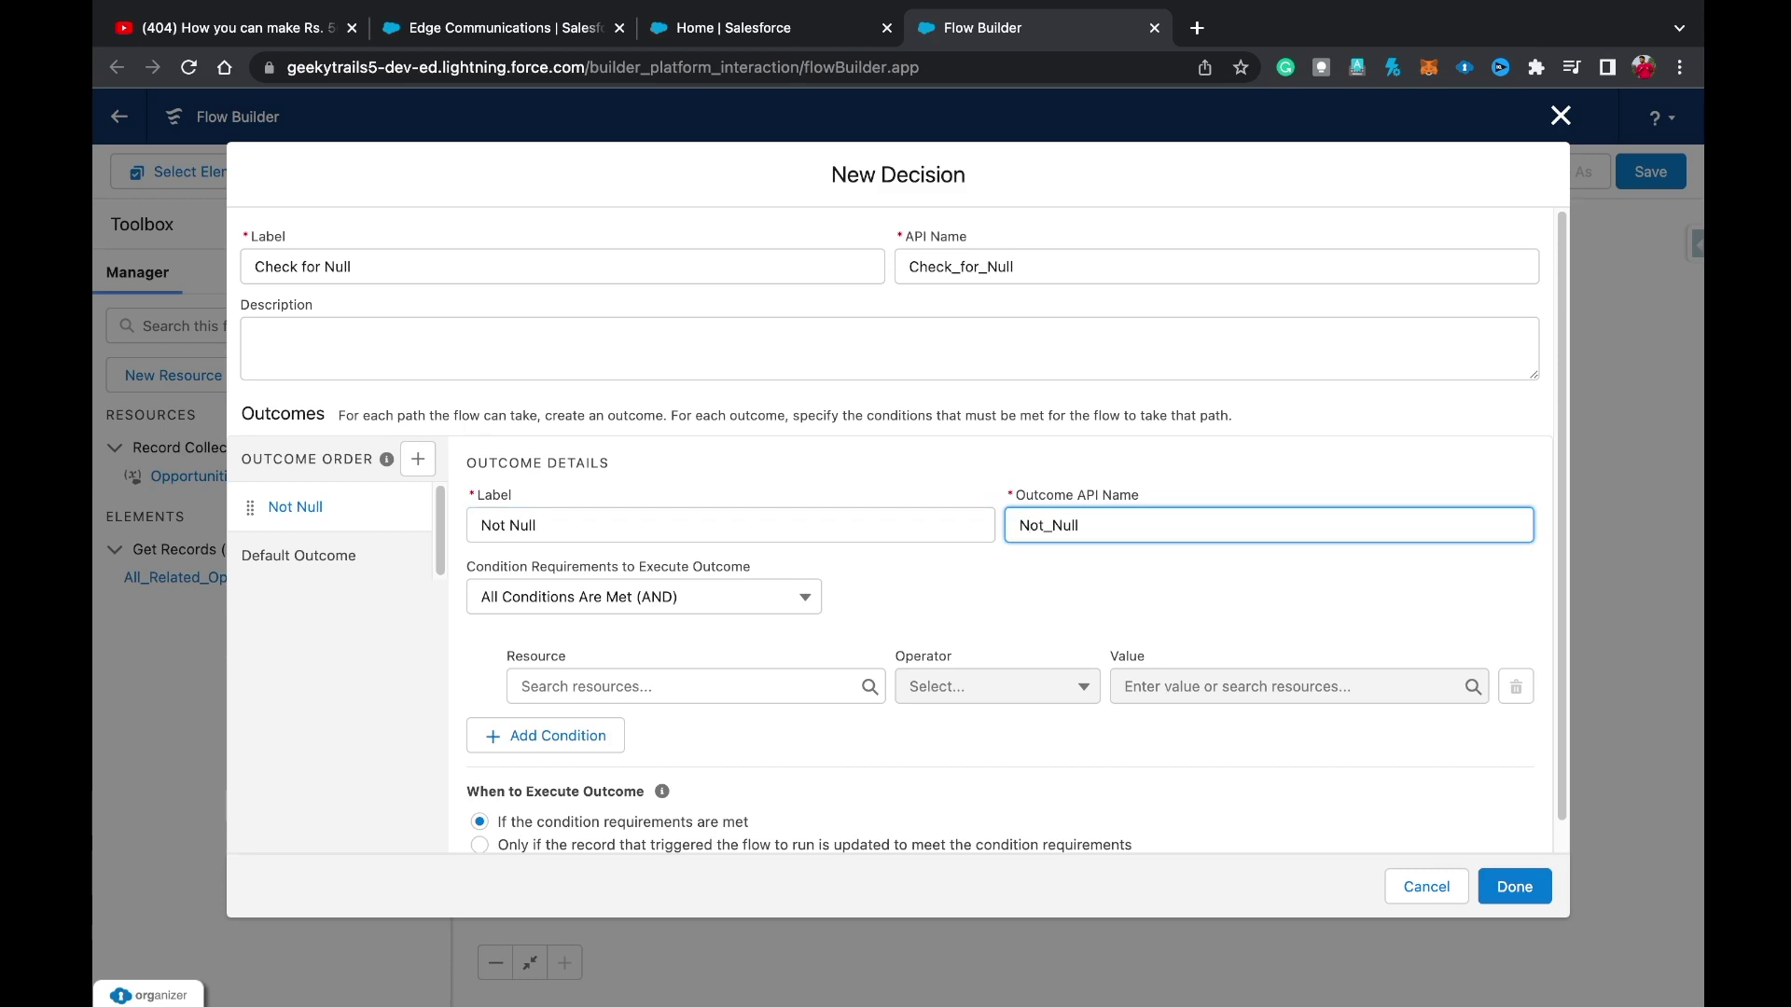
click(586, 687)
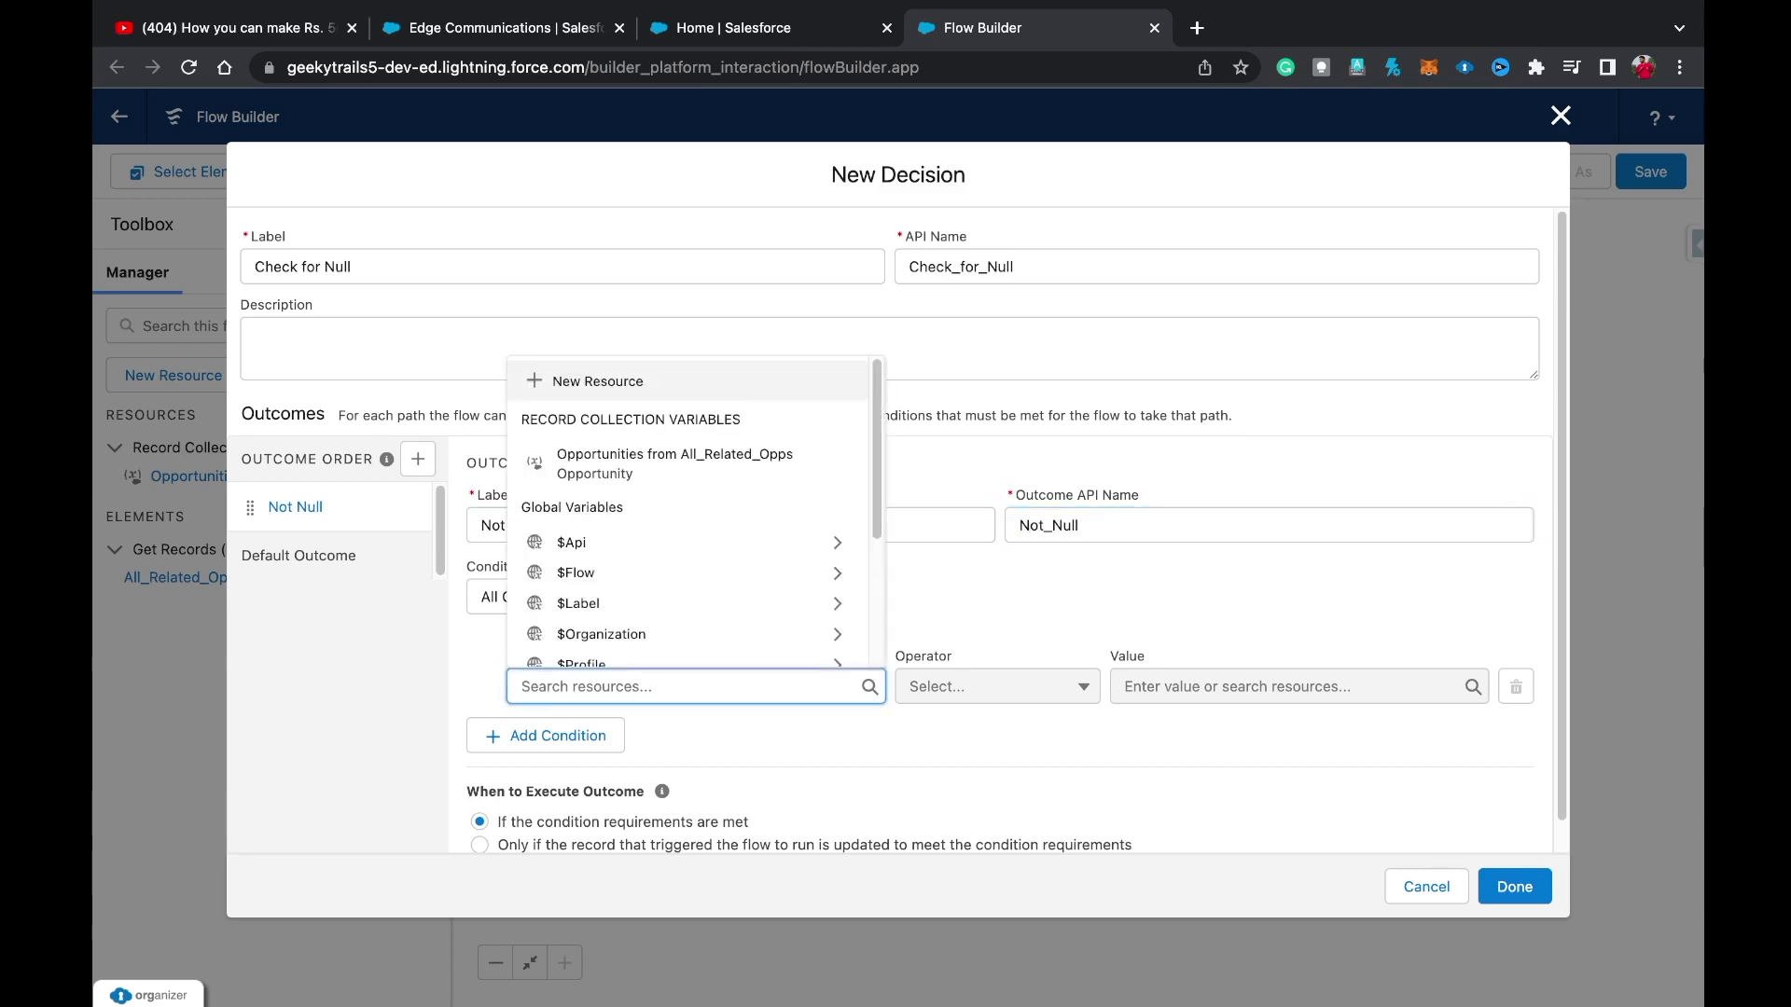
click(675, 464)
click(997, 686)
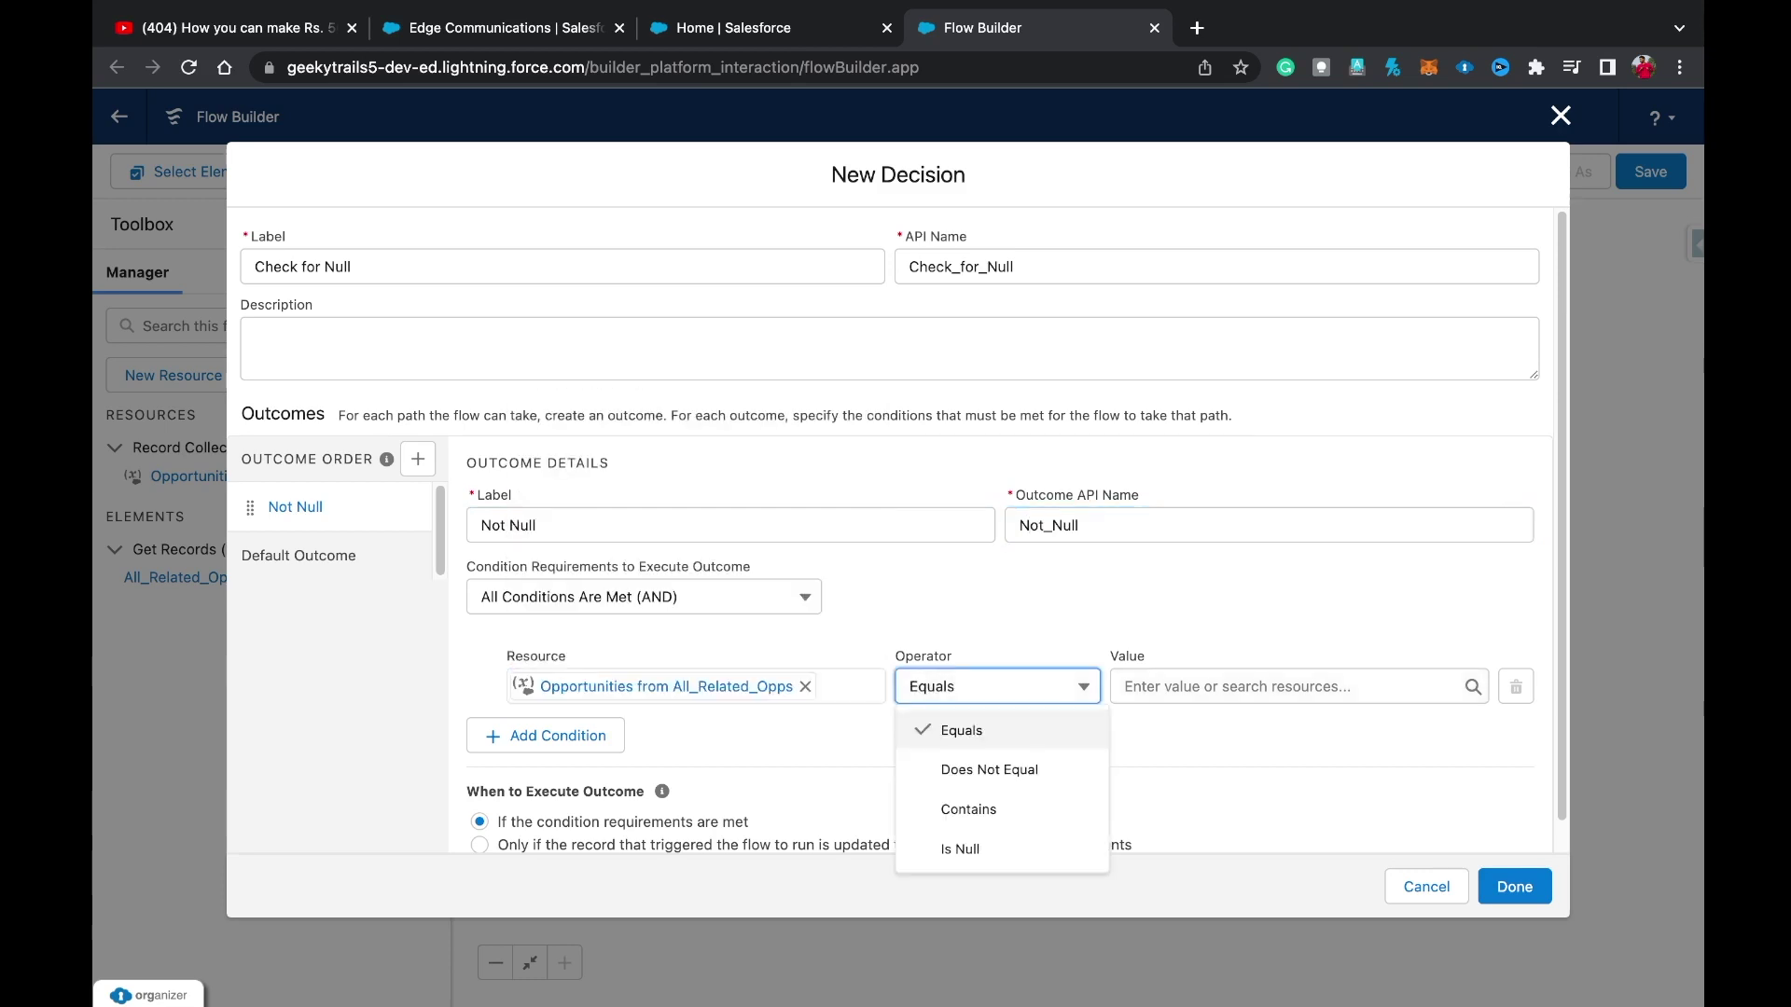
click(960, 849)
click(1287, 686)
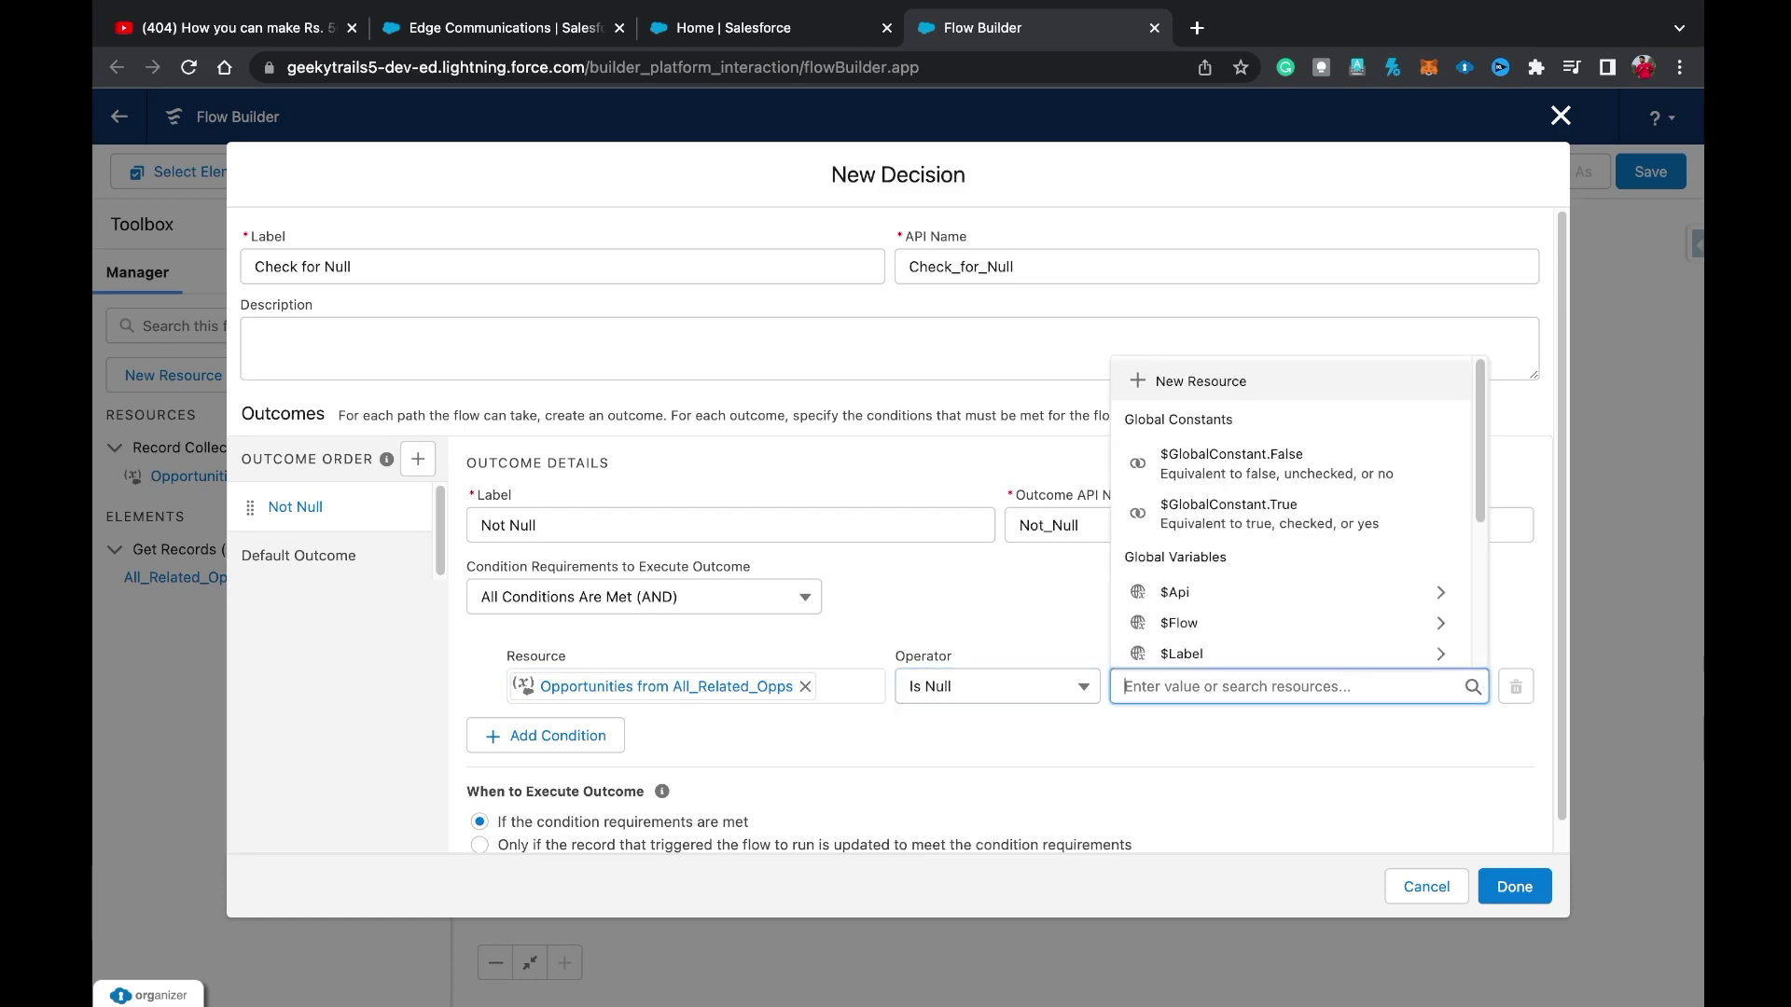
text(false)
key(Return)
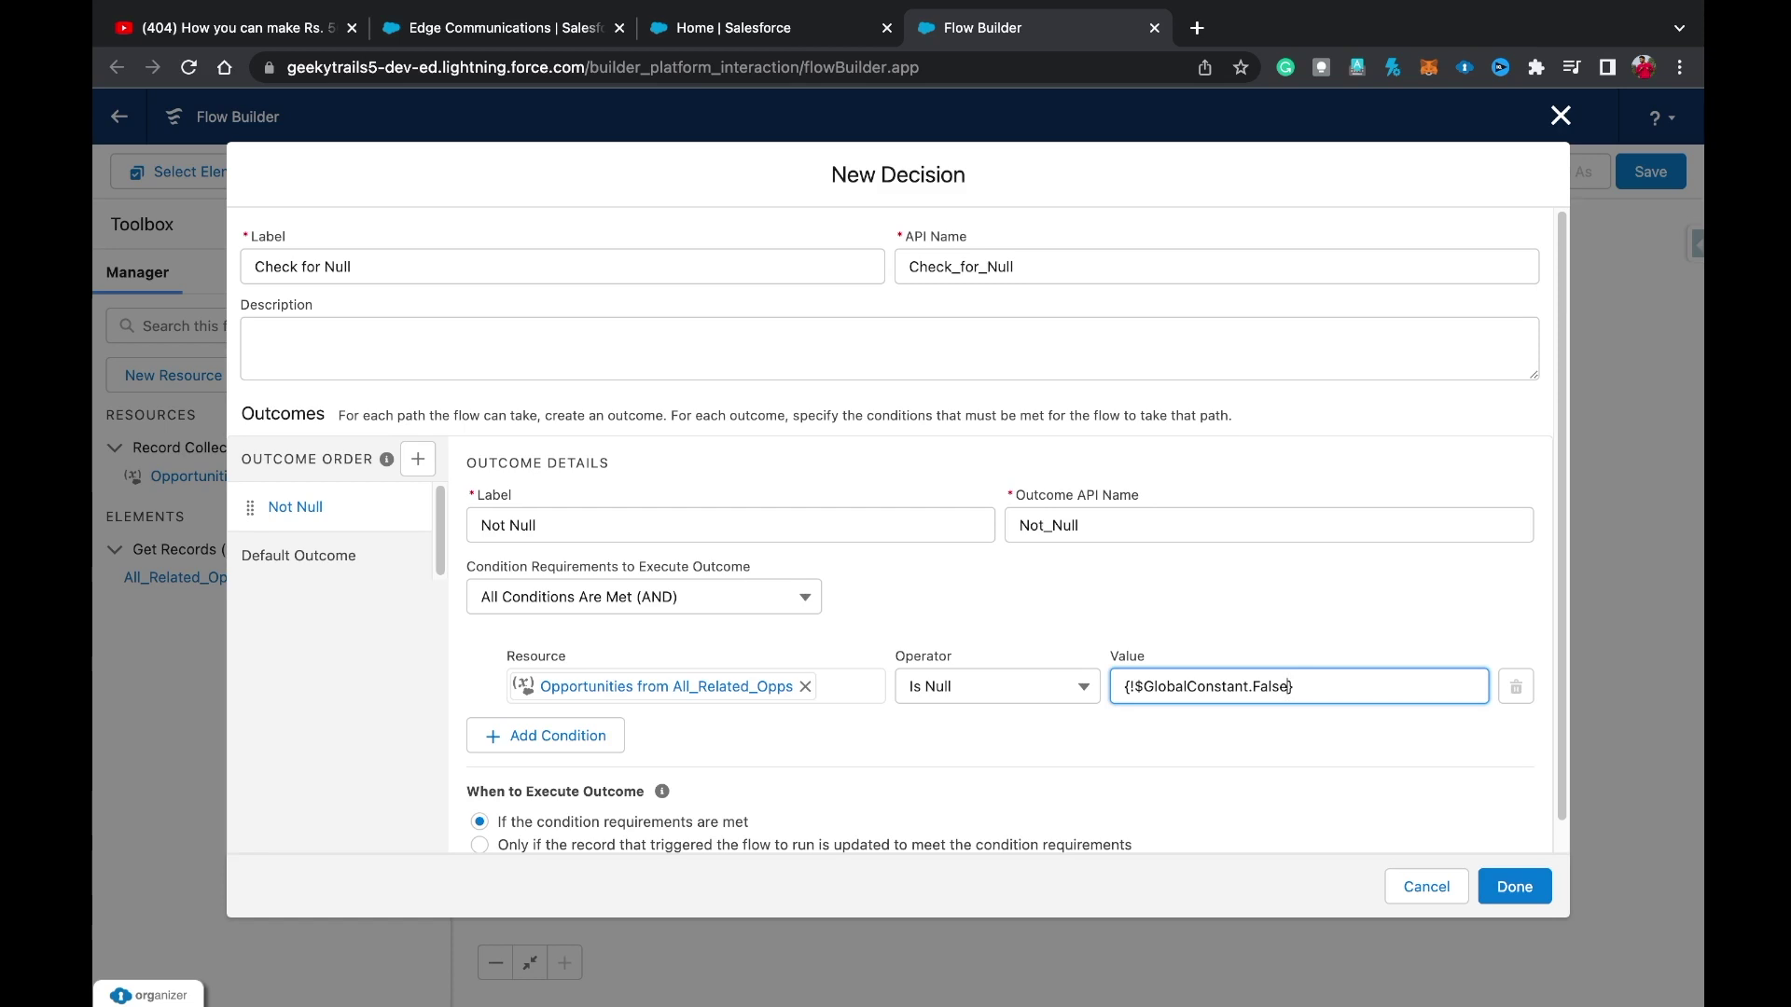
scroll(965, 537, down, 1)
click(1514, 886)
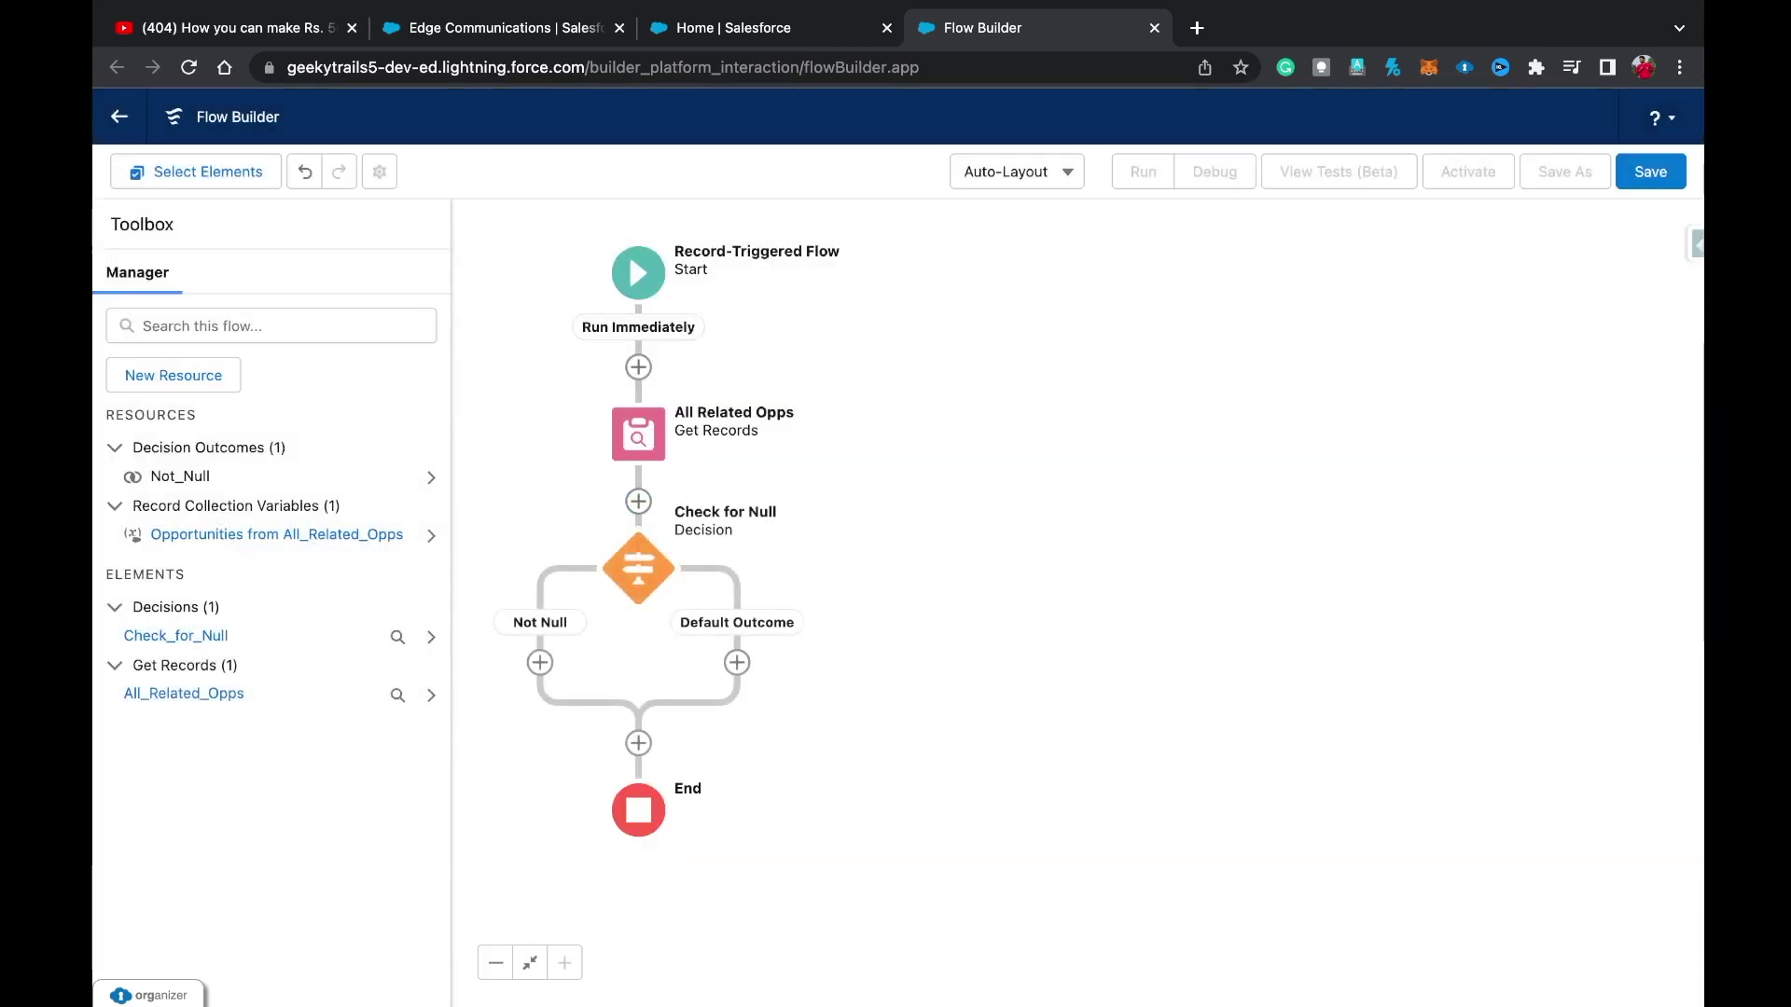
Add a Loop labelled "Opp" on the Not Null path, iterating over Opportunities from All_Related_Opps.
scroll(709, 513, down, 4)
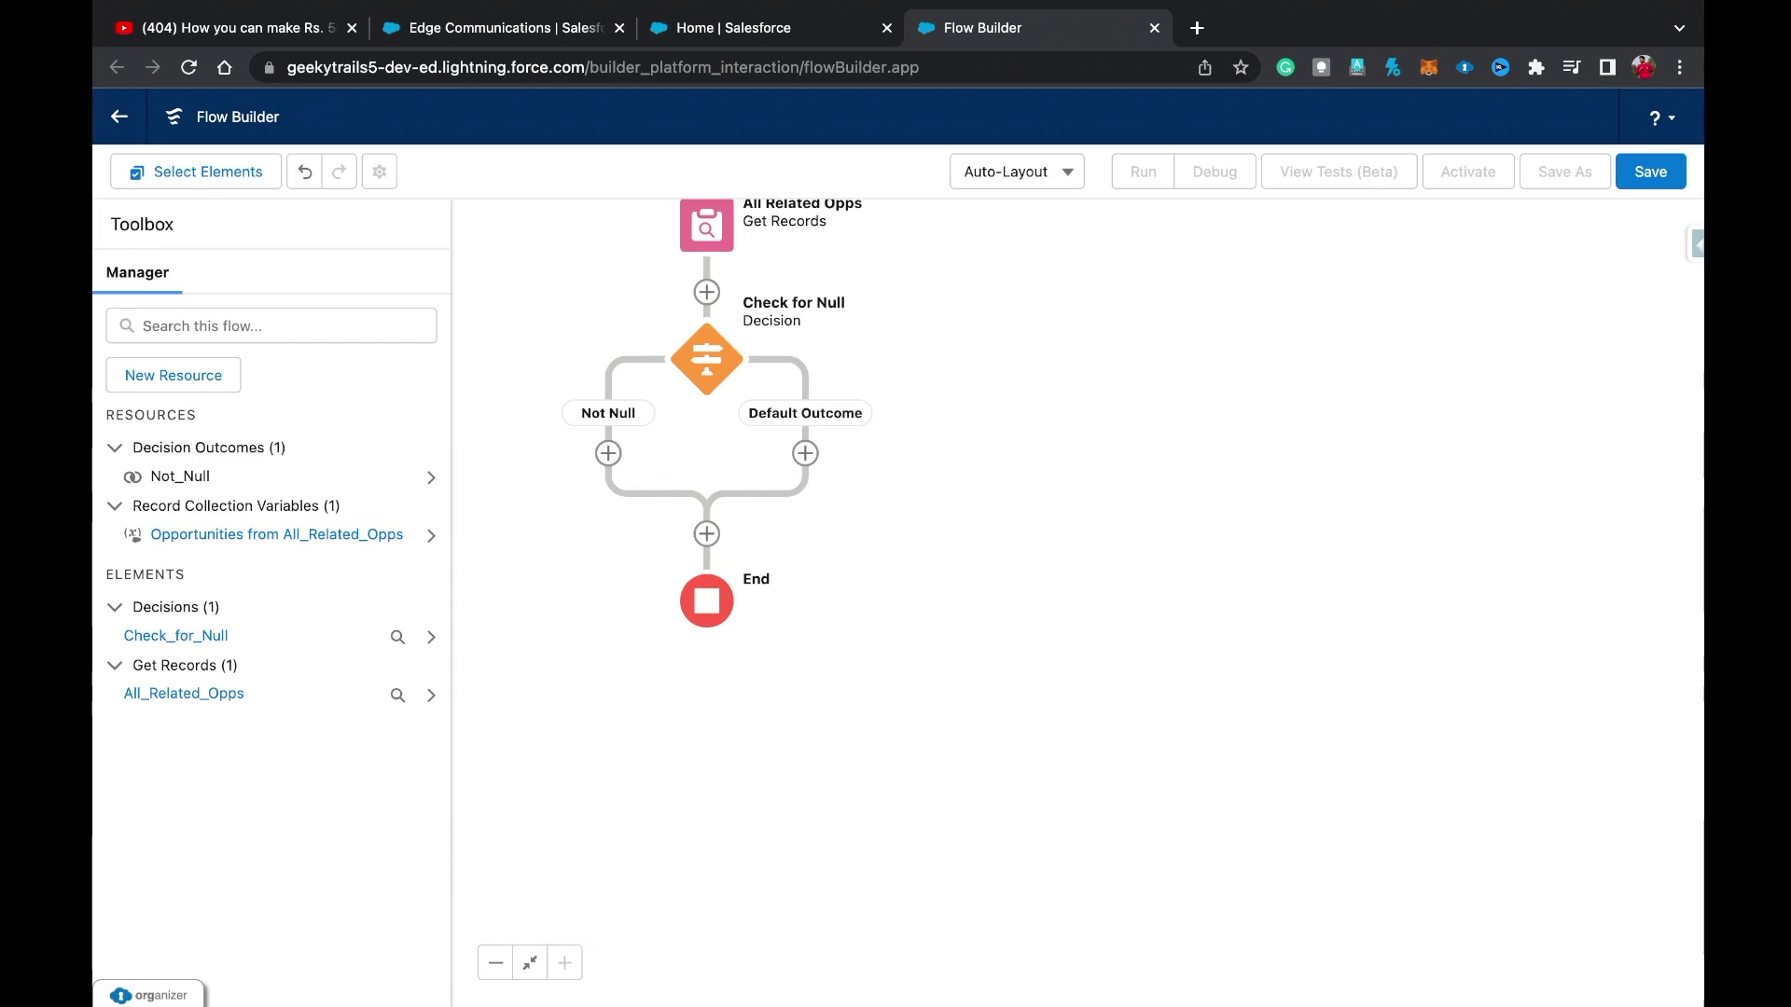
click(608, 453)
scroll(606, 681, down, 2)
scroll(606, 672, down, 2)
click(560, 791)
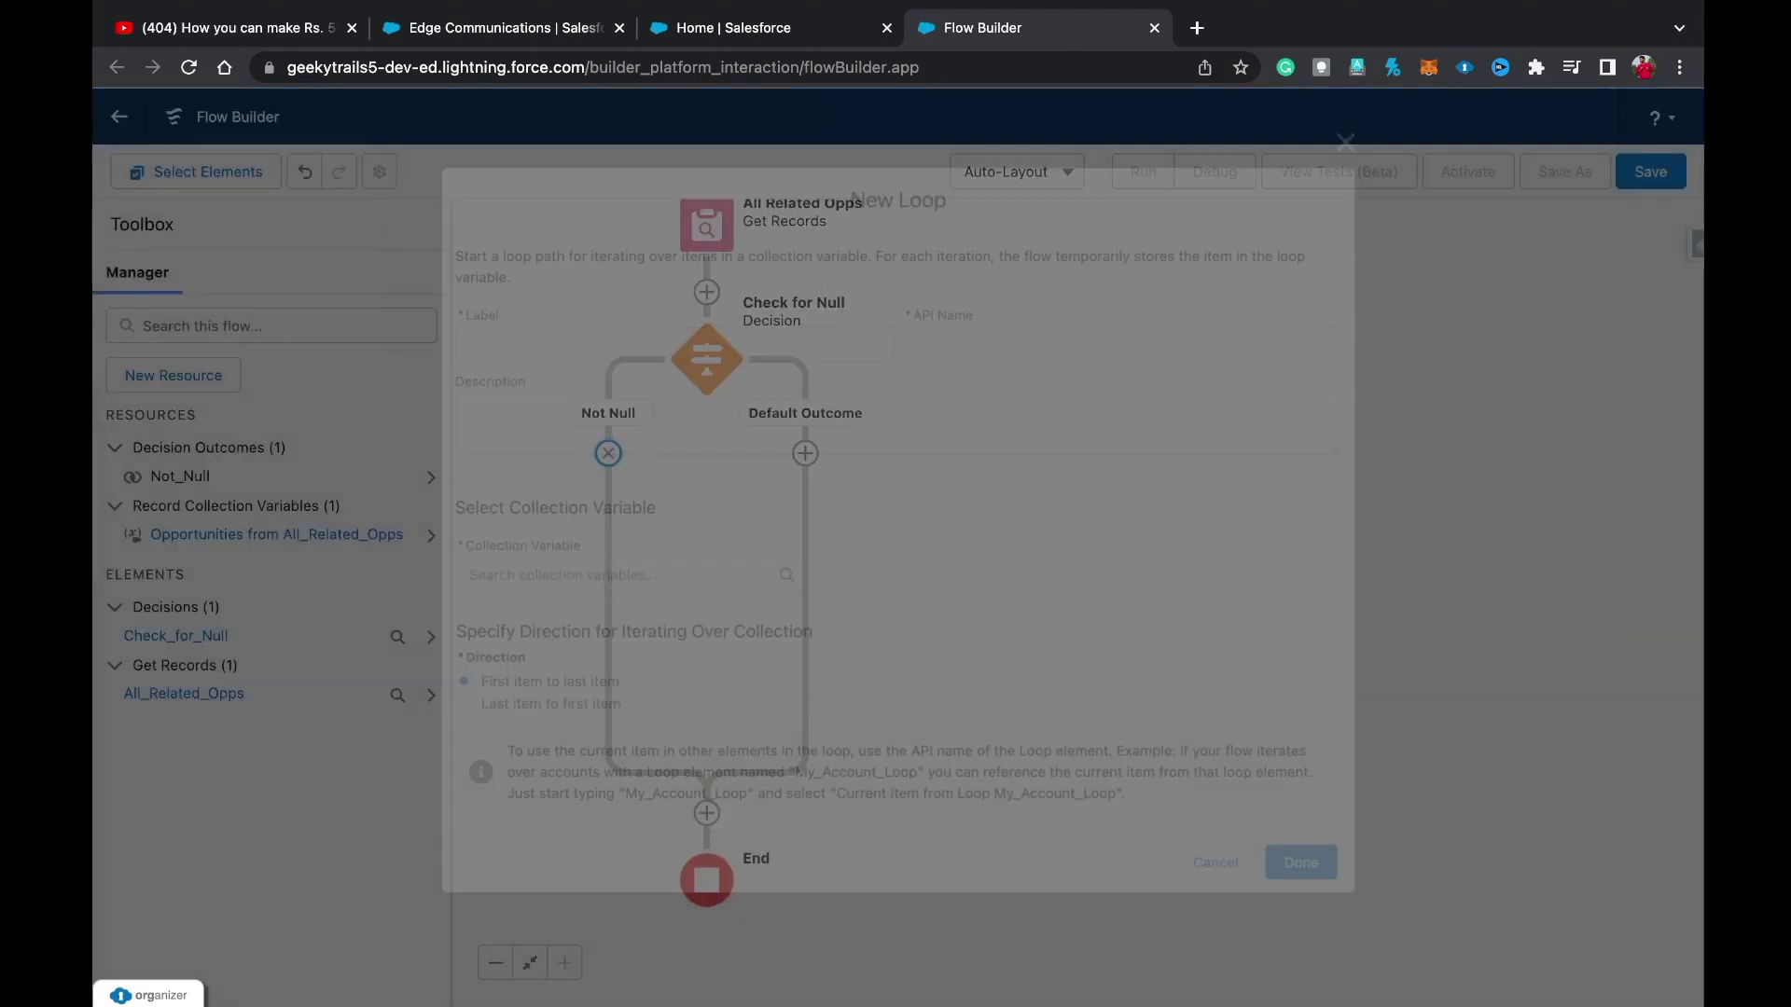
text(Opp)
key(Tab)
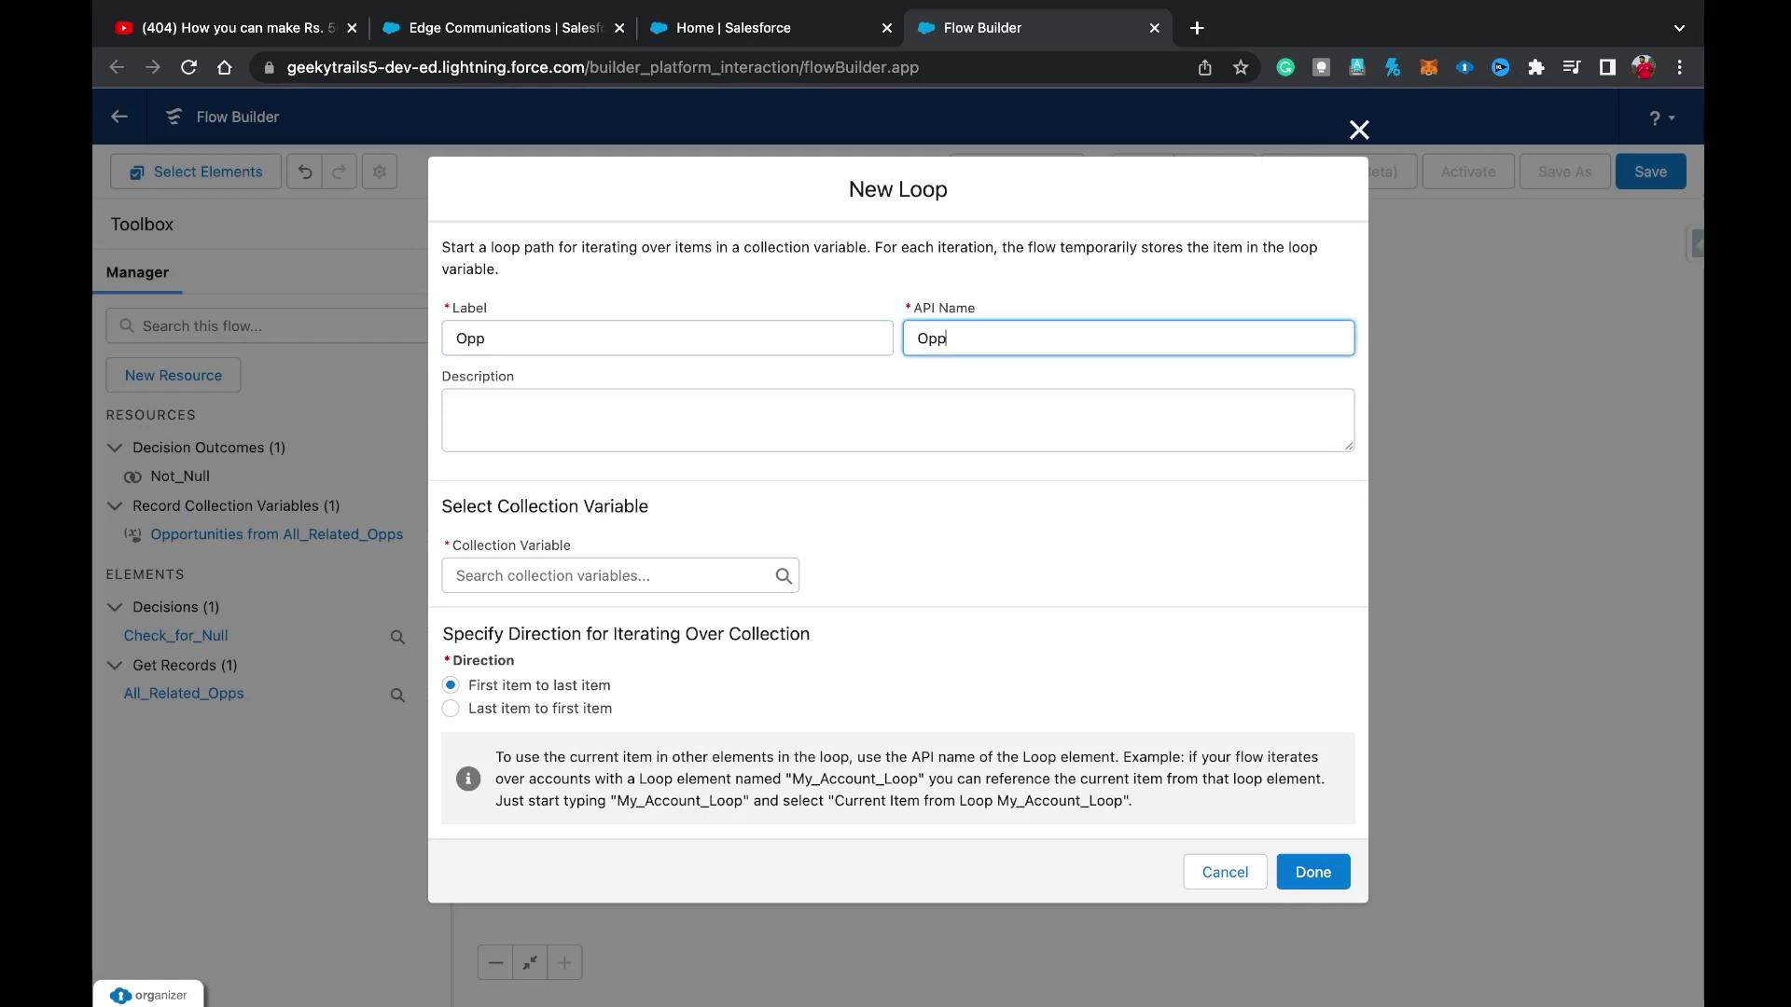
click(619, 575)
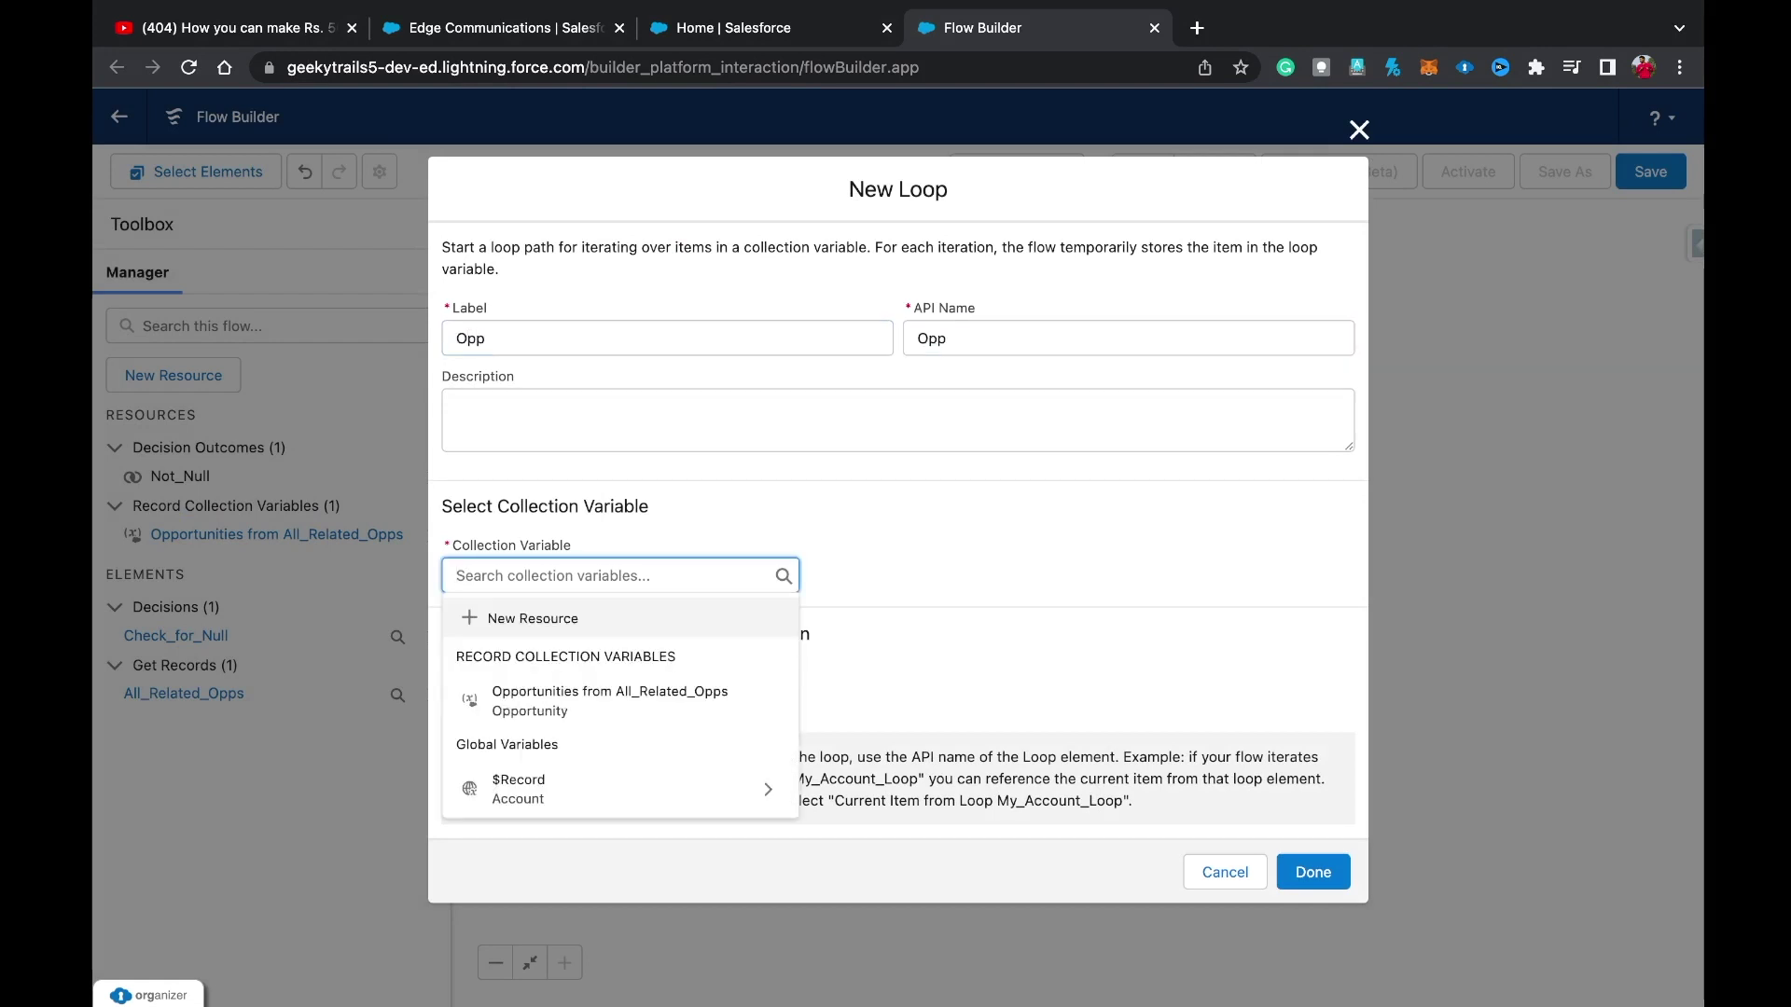
click(609, 701)
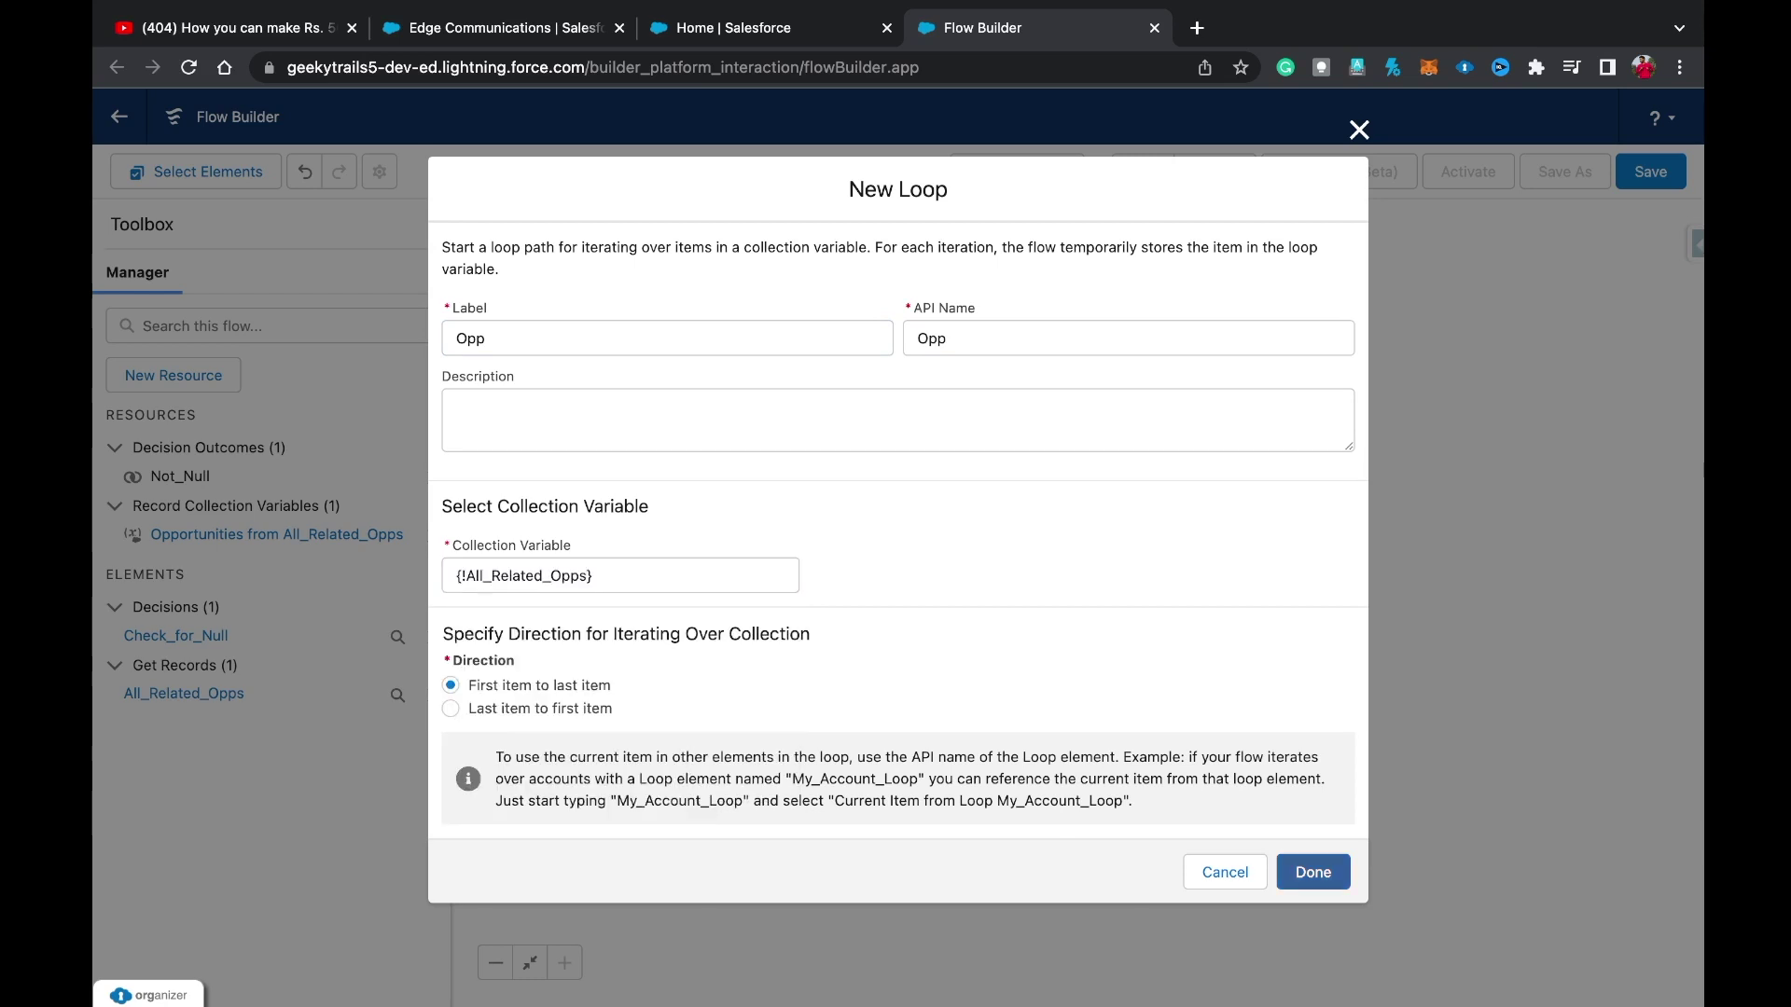
click(1312, 872)
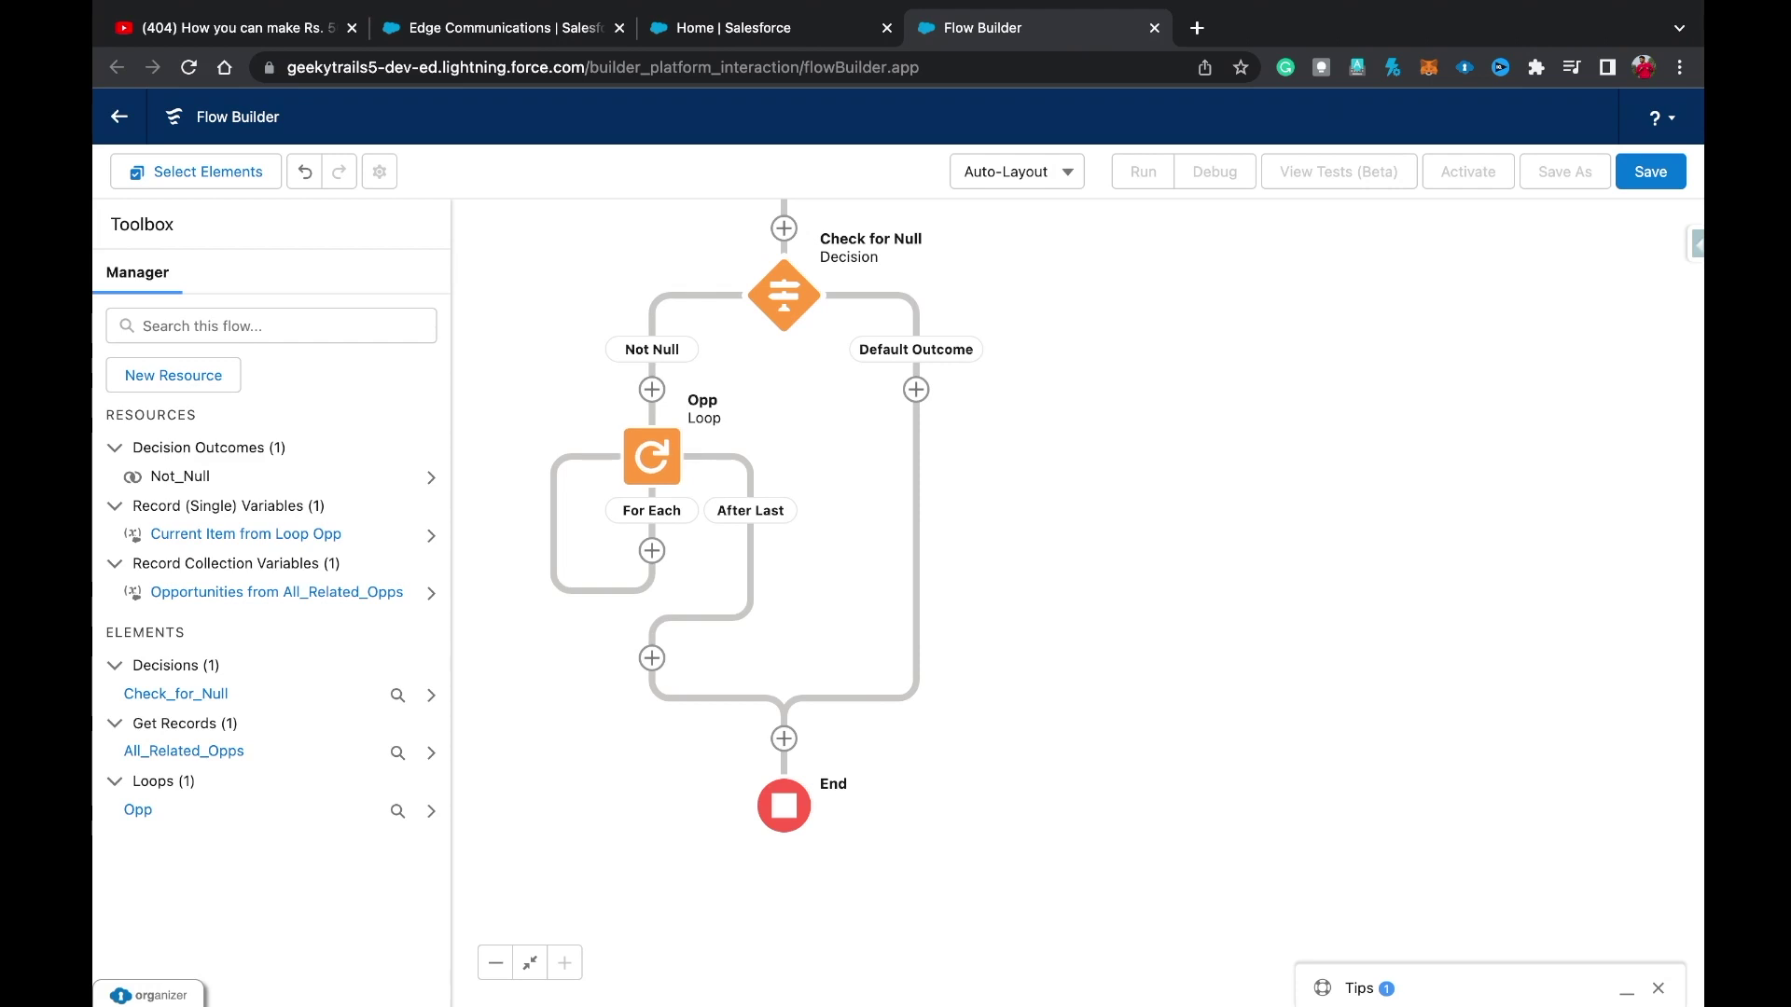
Add an Assignment element labelled "Stage Changed to Closed Lost" on the For Each path of the Opp loop.
click(652, 550)
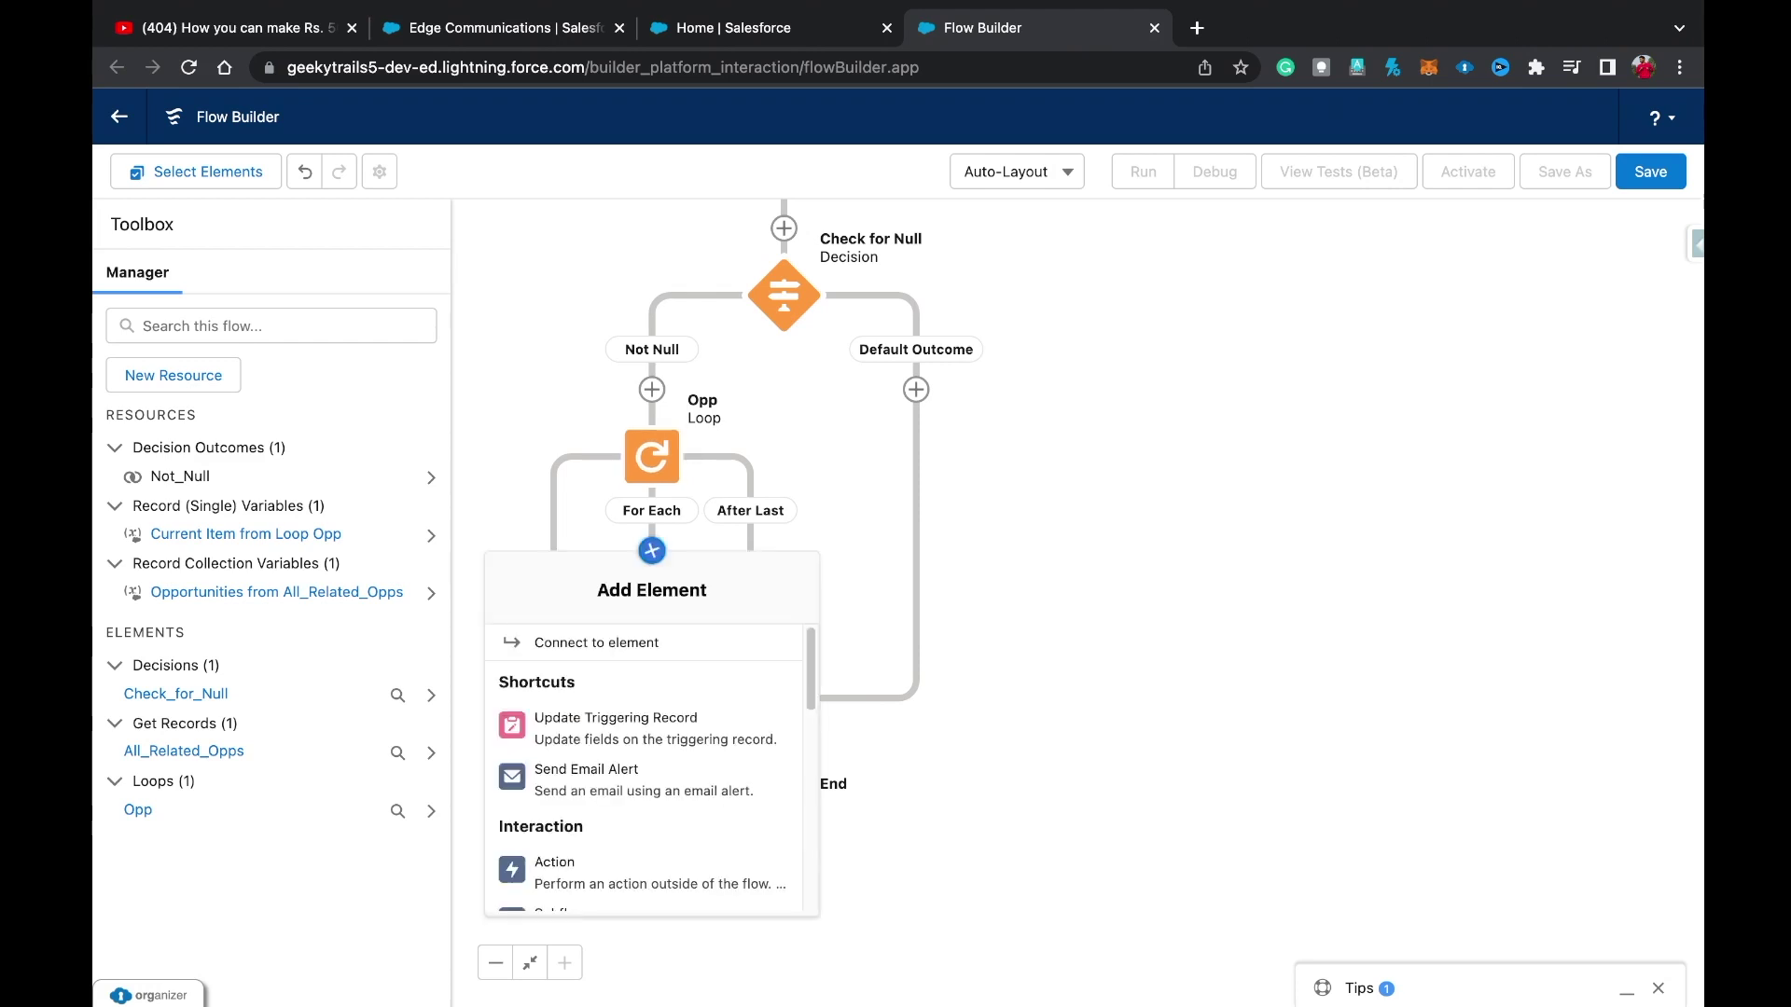
scroll(651, 765, down, 5)
scroll(652, 765, down, 1)
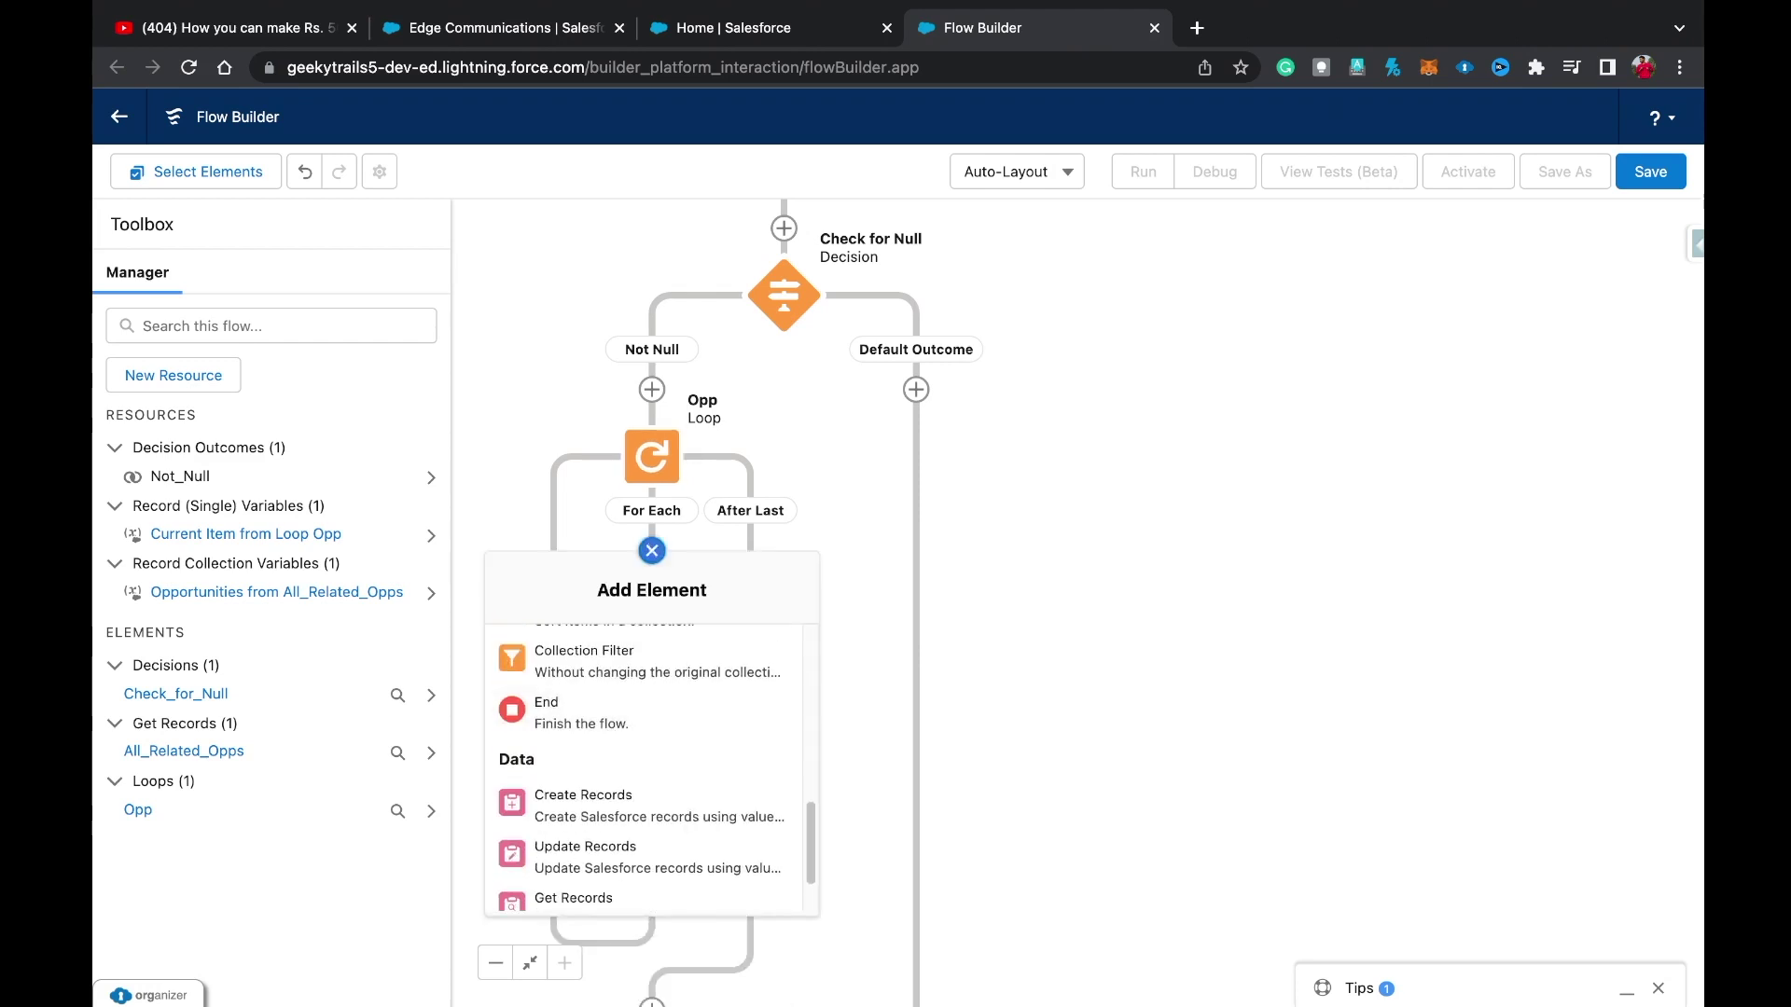
click(652, 550)
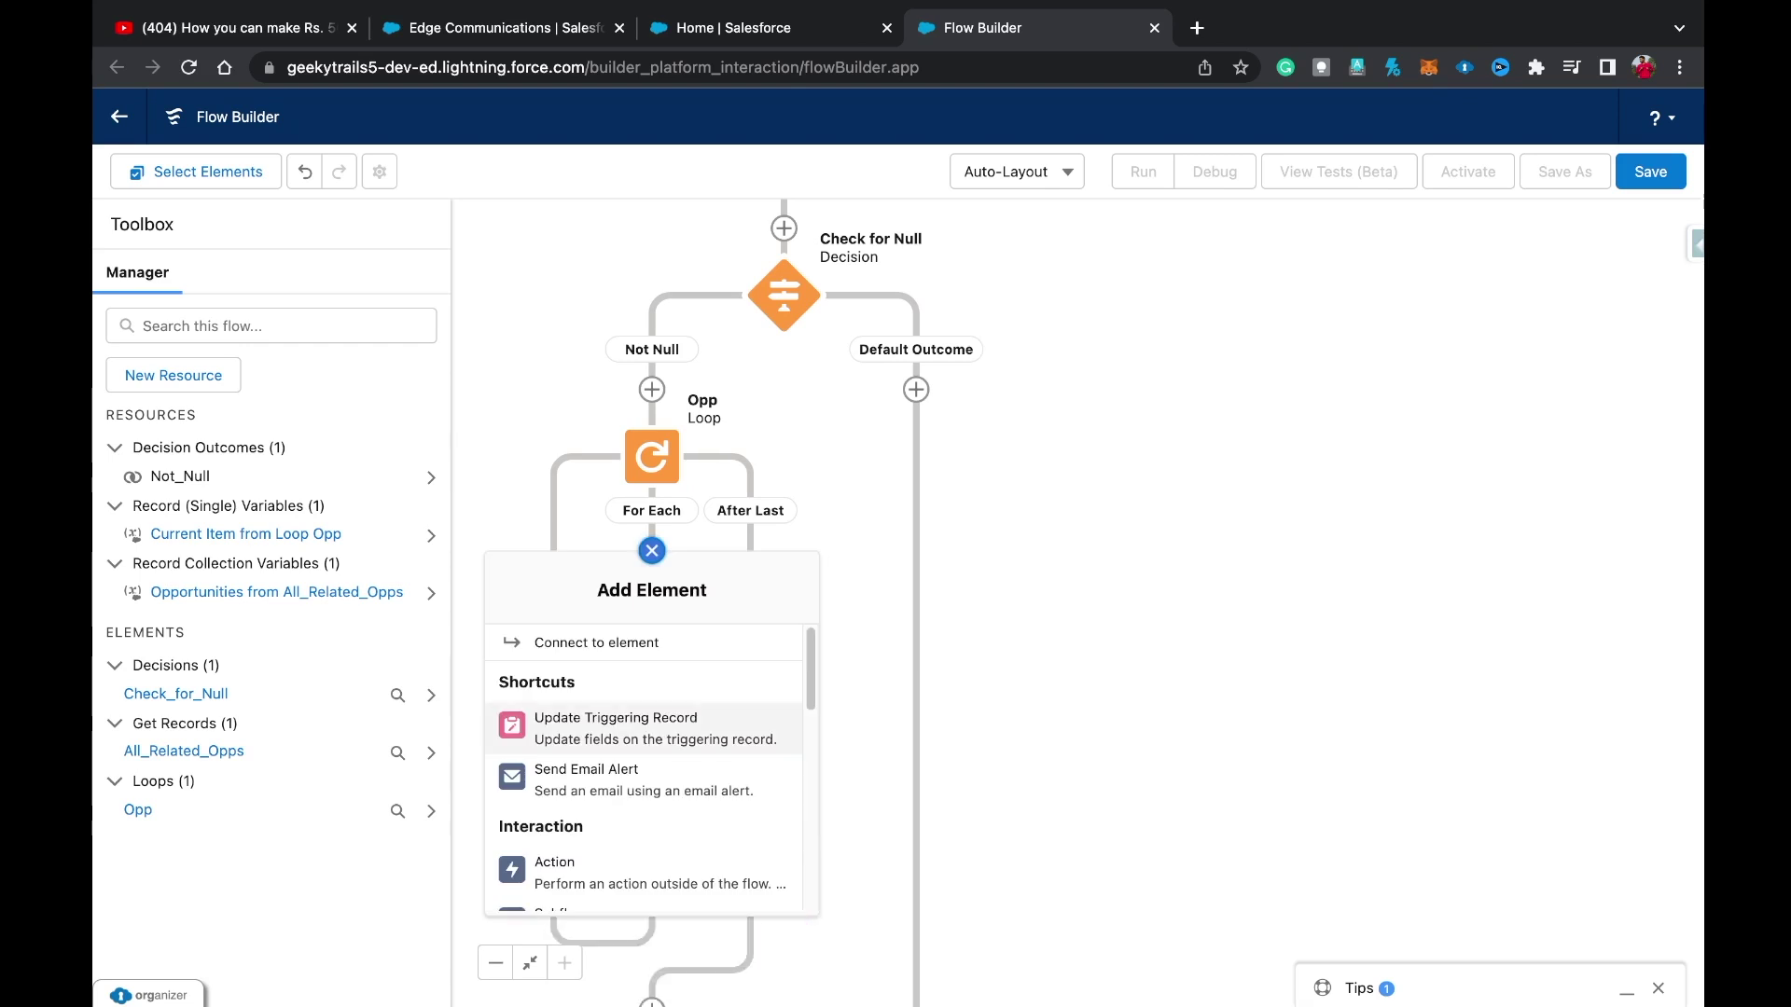
scroll(644, 774, down, 5)
click(644, 783)
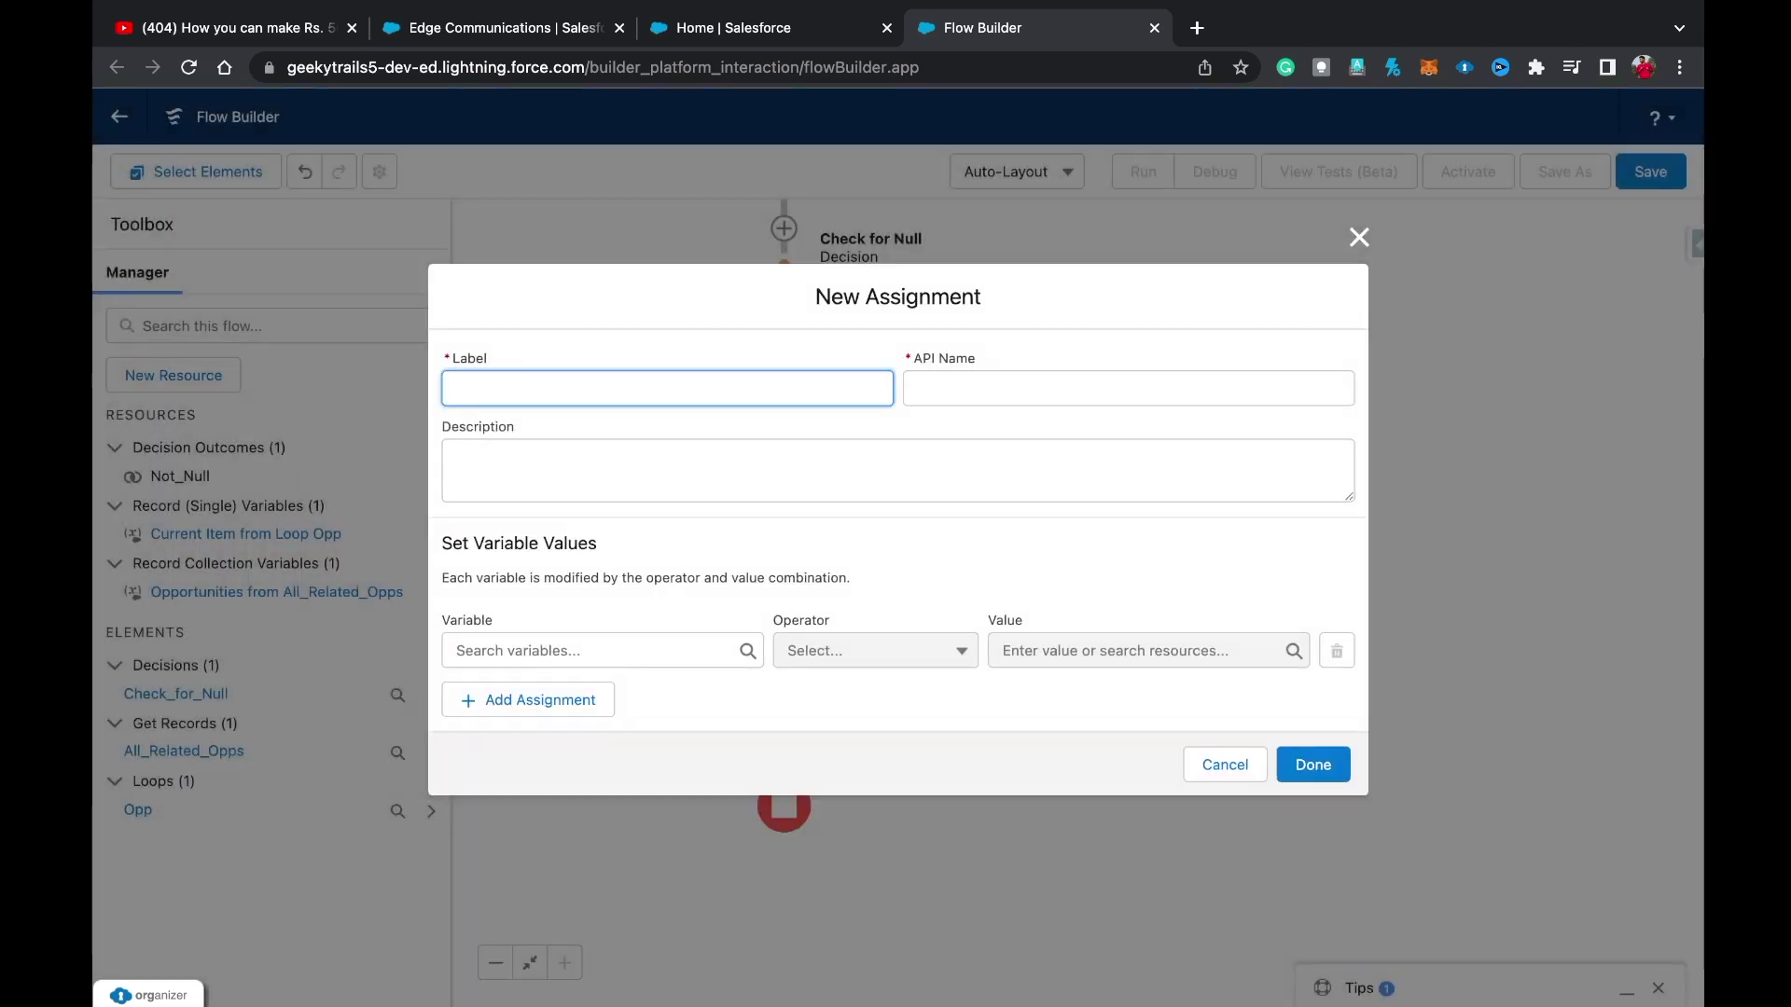
text(Stage Cha)
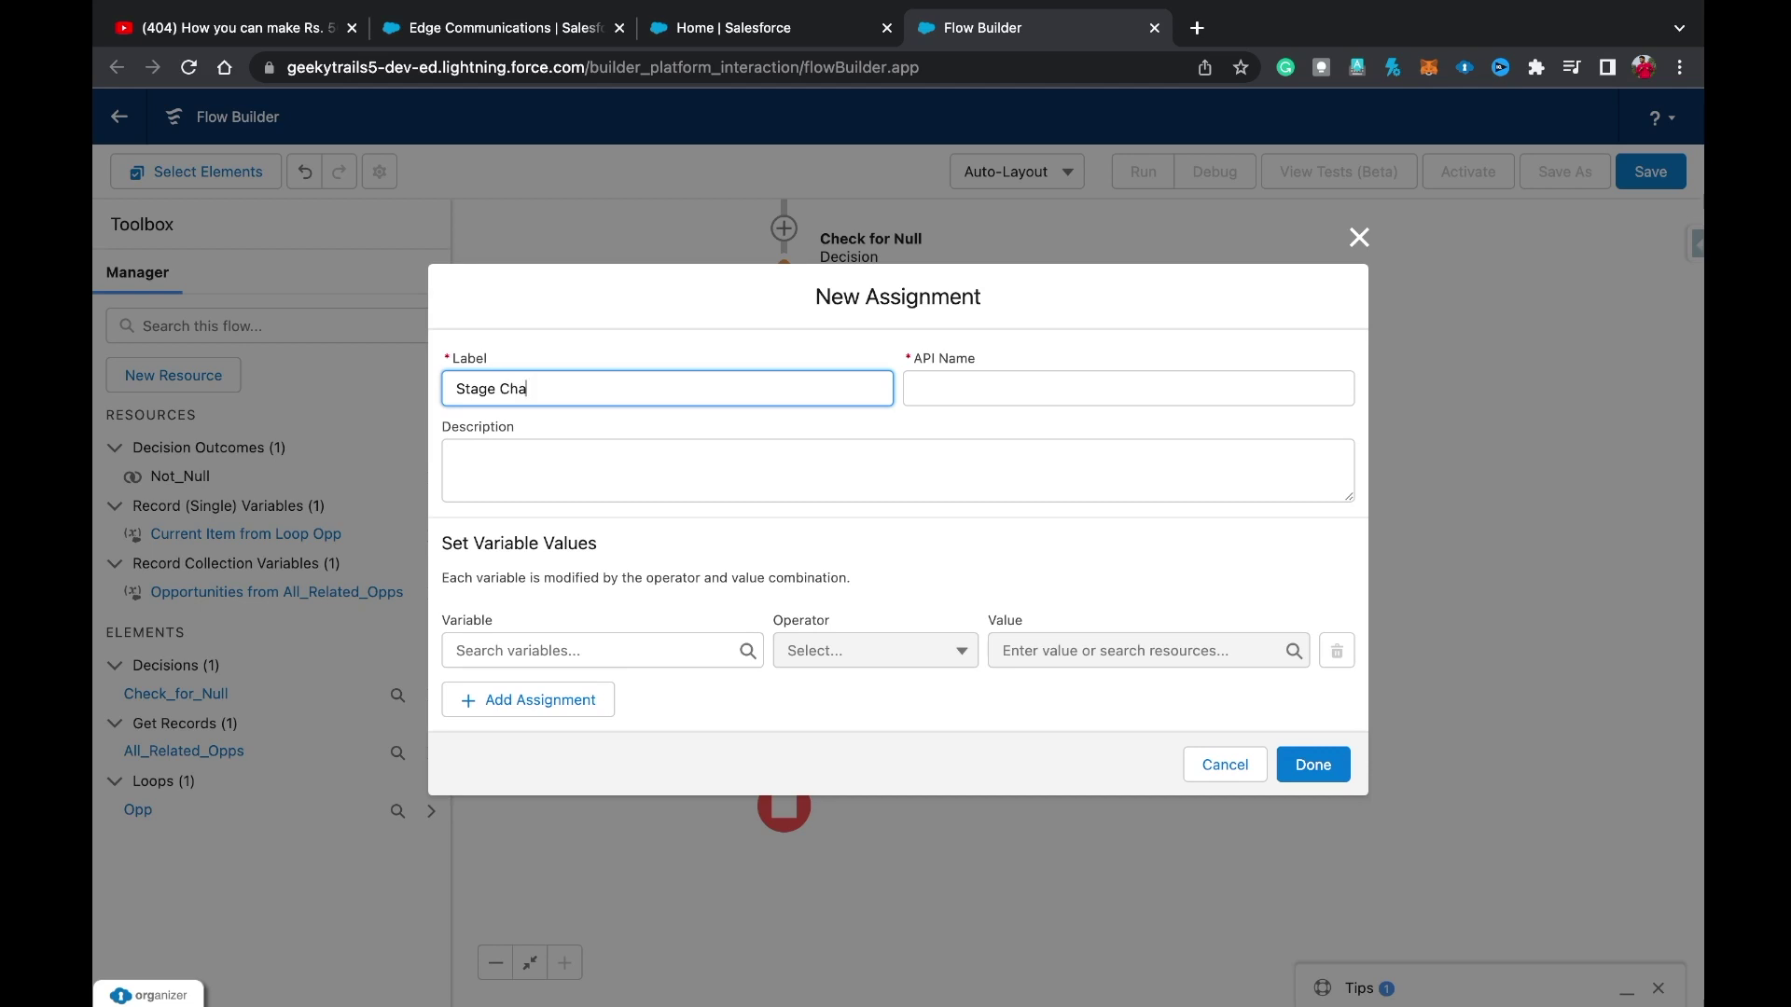
text(nged to Closed IOST)
key(BackSpace)
key(BackSpace)
key(BackSpace)
key(BackSpace)
text(Lost)
click(956, 388)
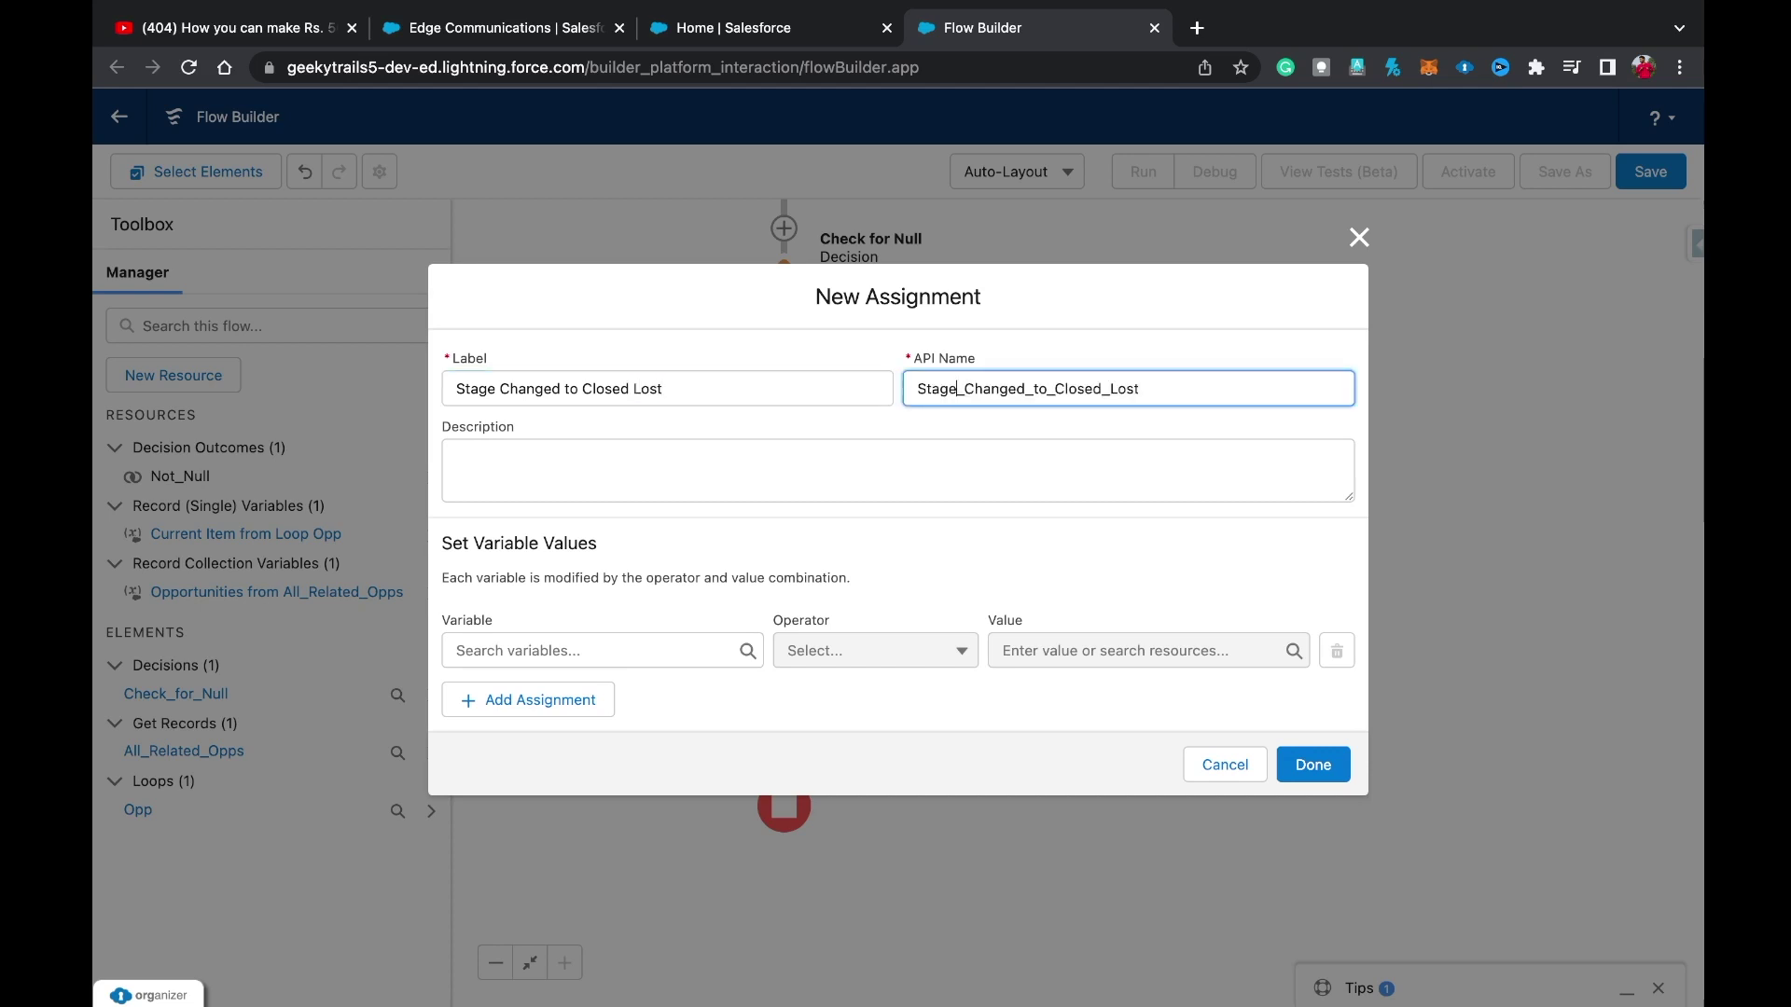
Assign Closed Lost to the Stage of Current Item from Loop Opp using the Equals operator, and finish the assignment.
click(593, 650)
text(opp)
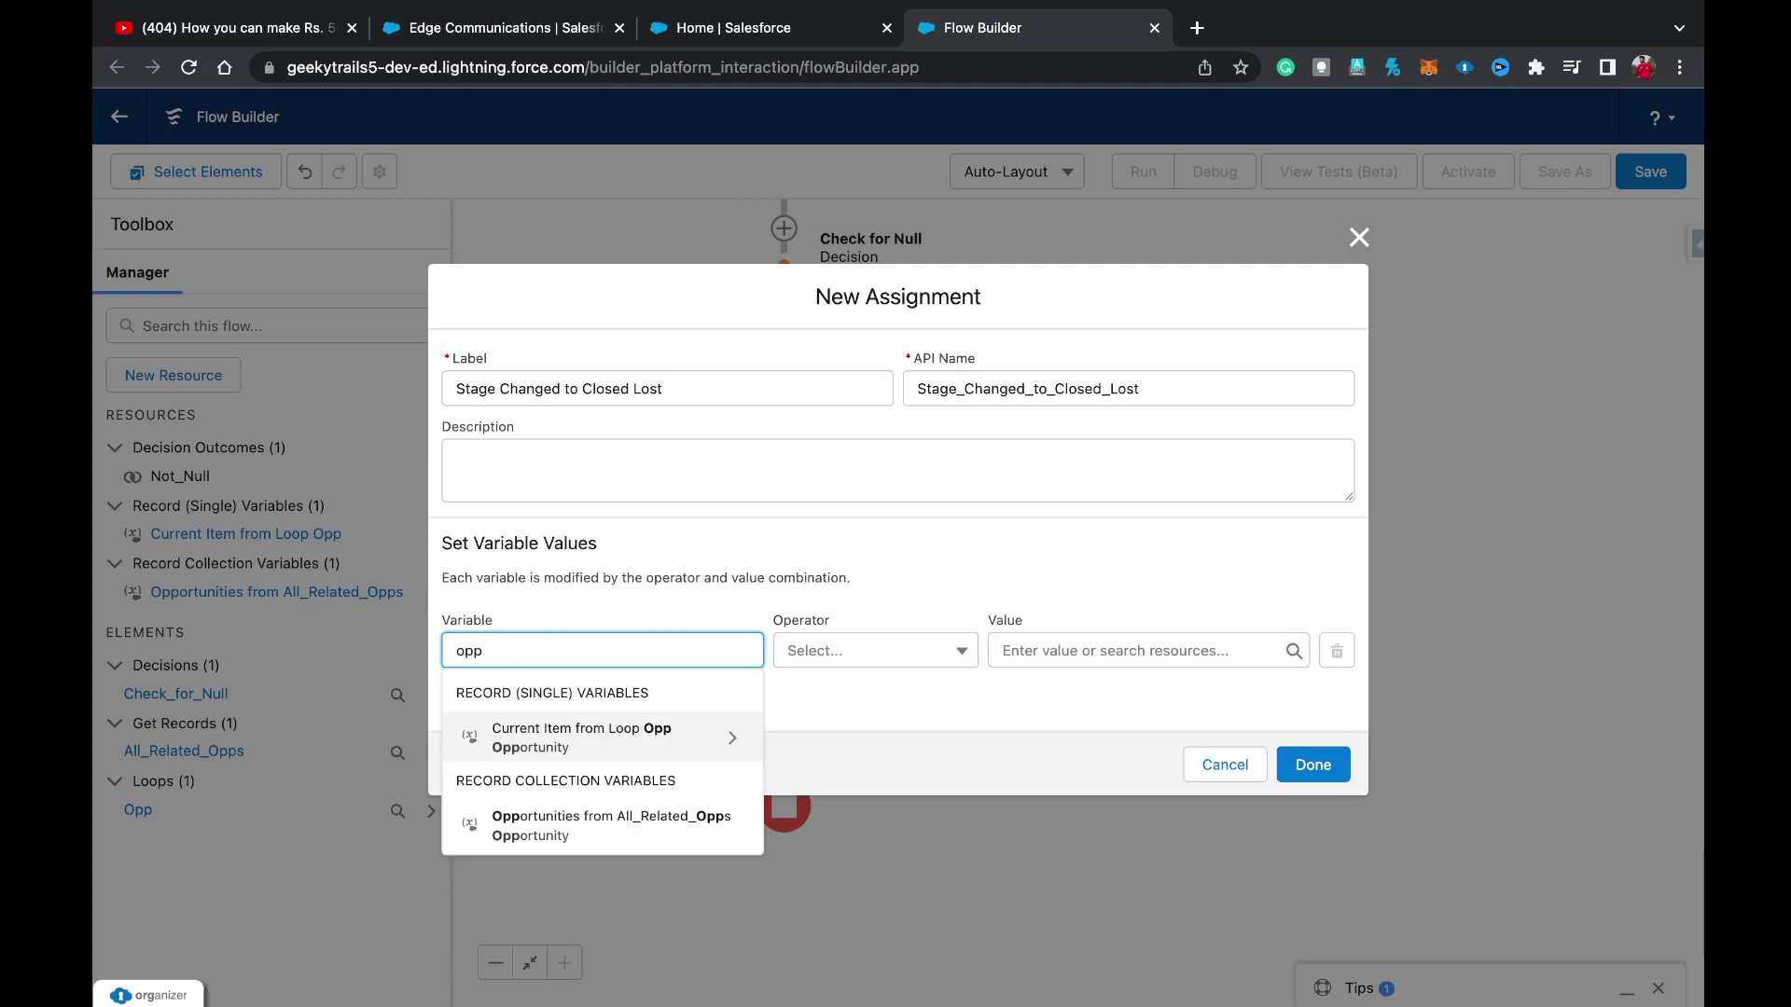
text(.)
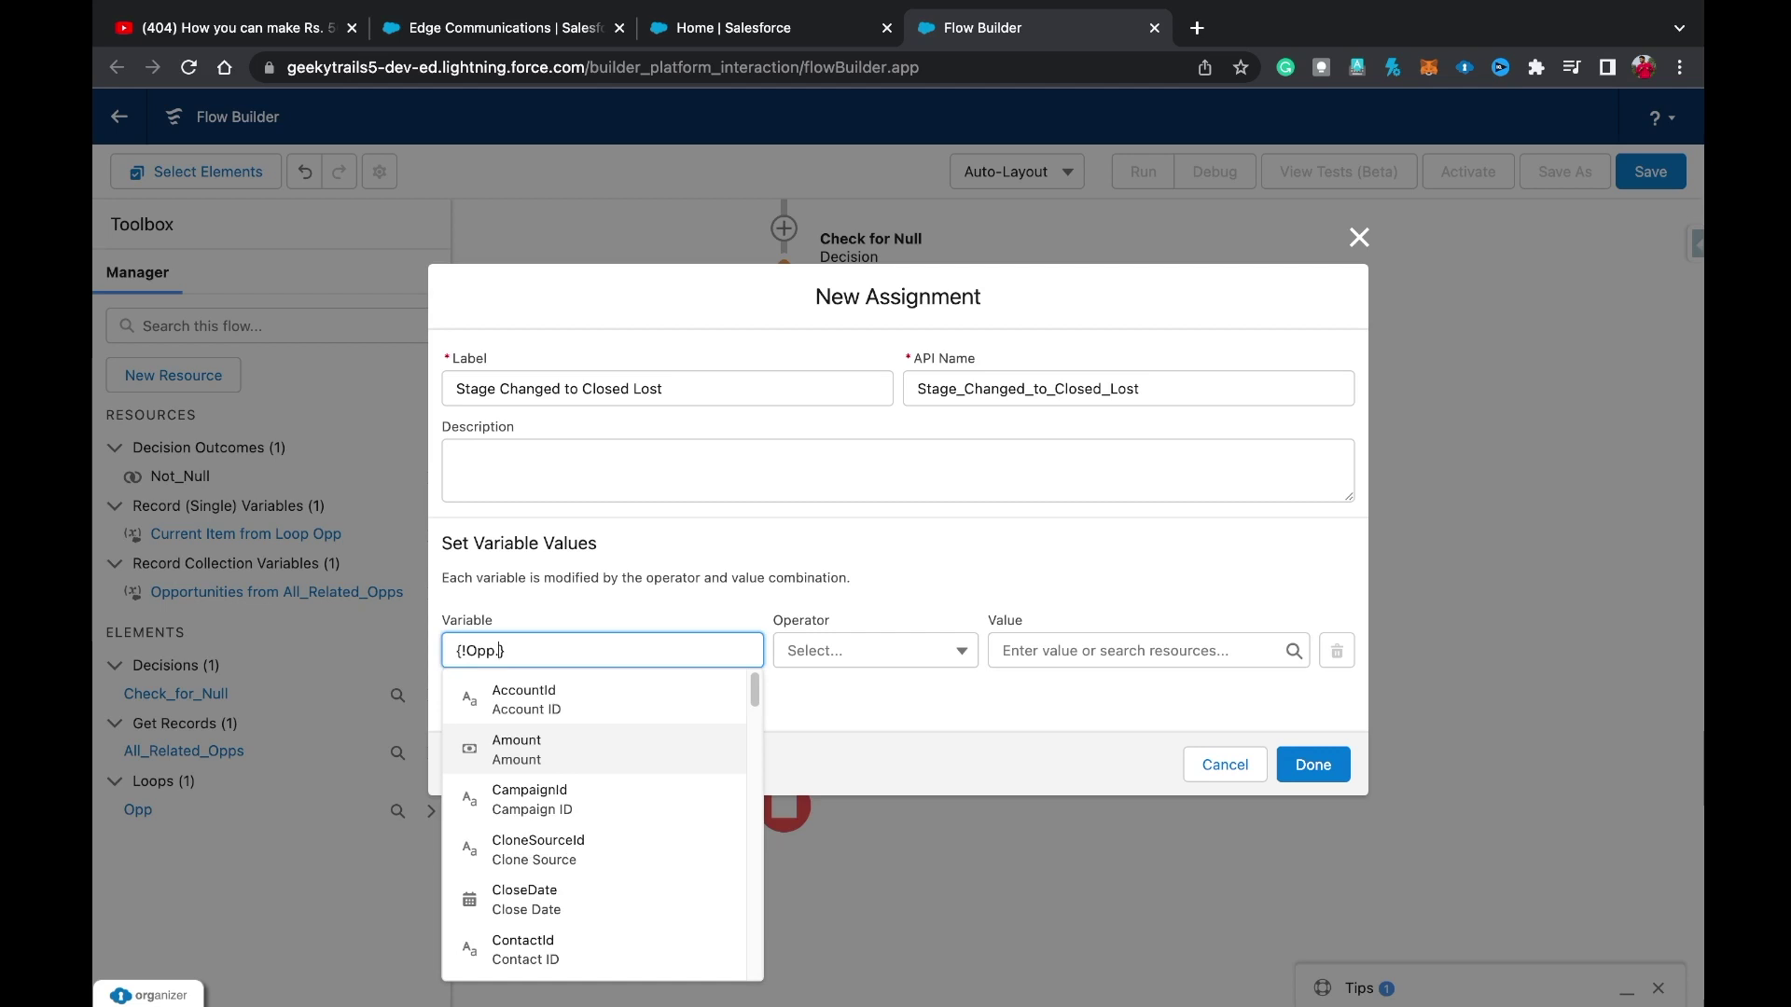
text(sTAGE)
click(530, 749)
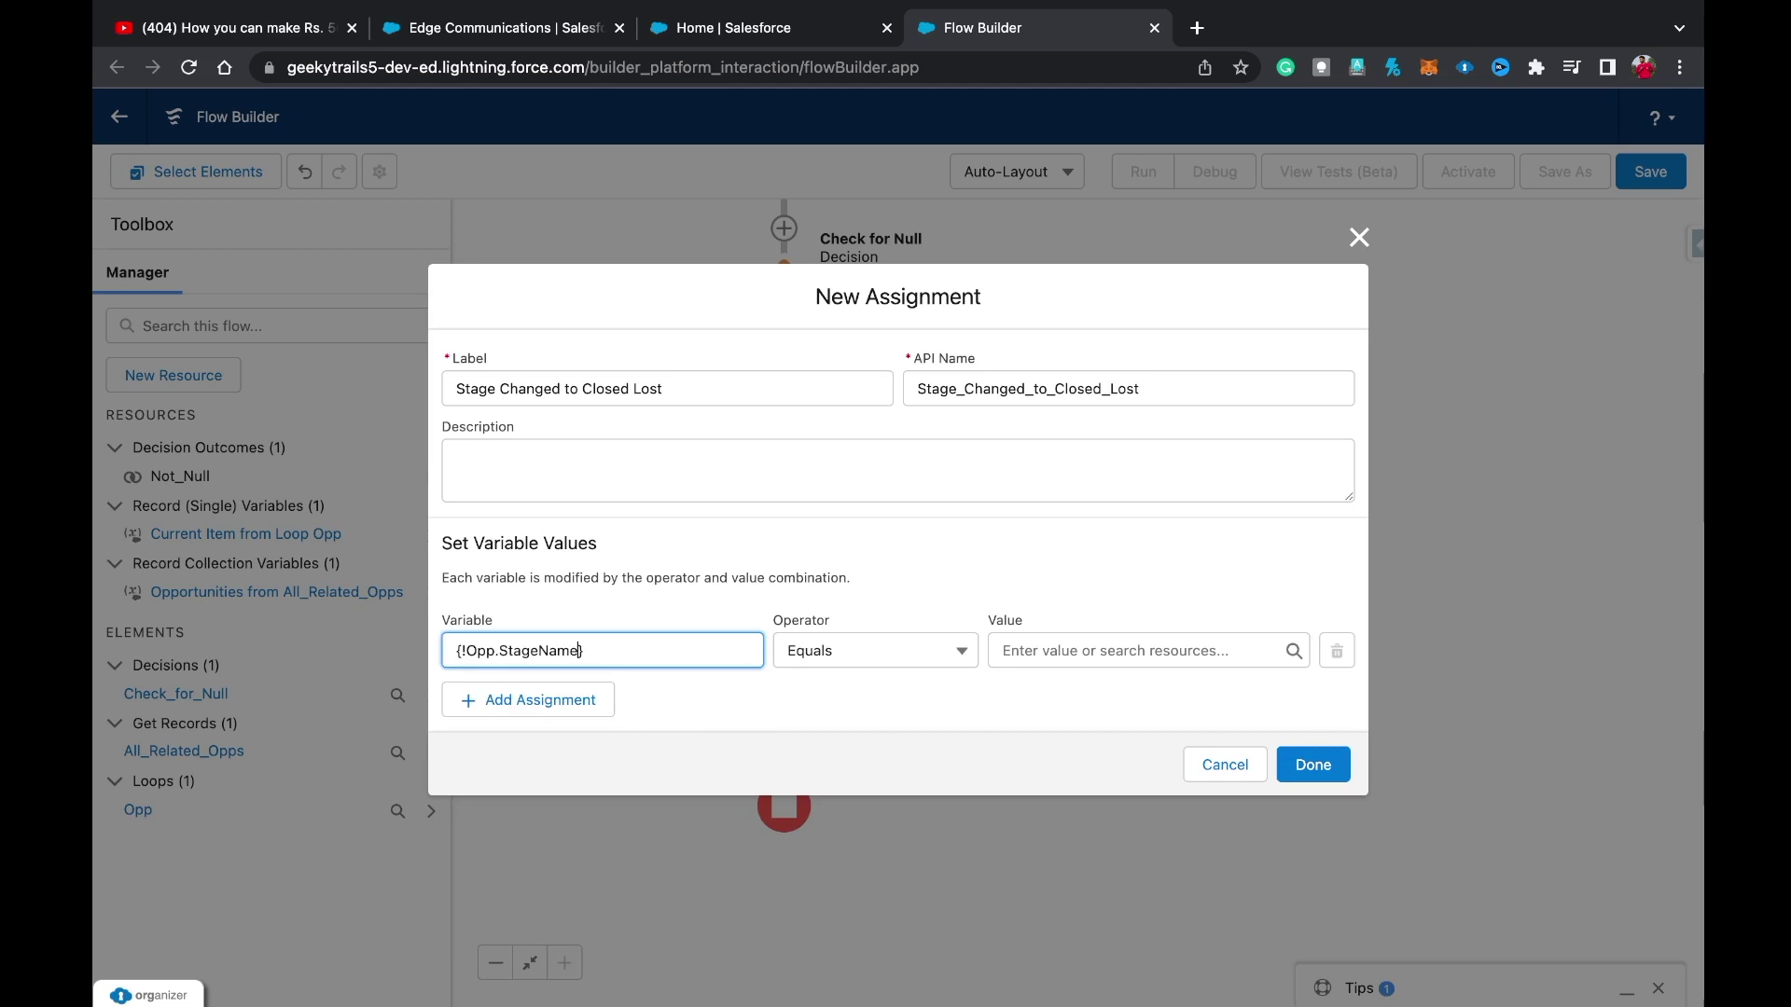
click(1138, 650)
text(CLOSED)
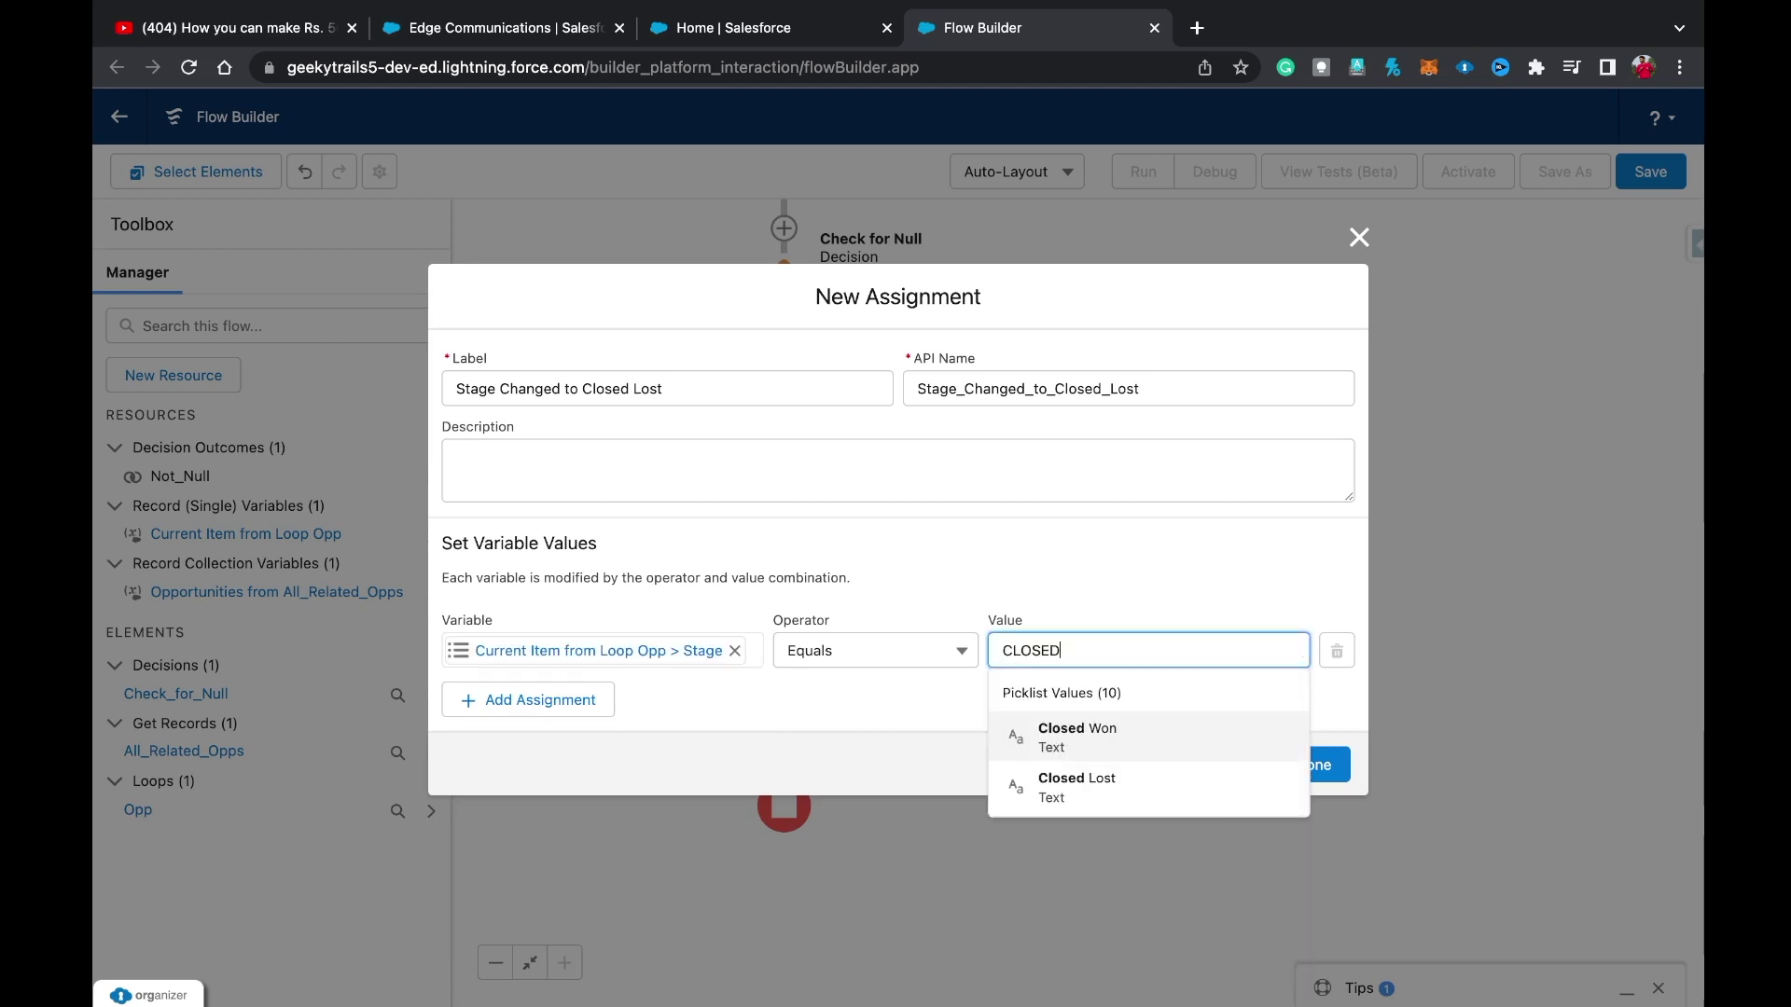
key(Down)
key(Return)
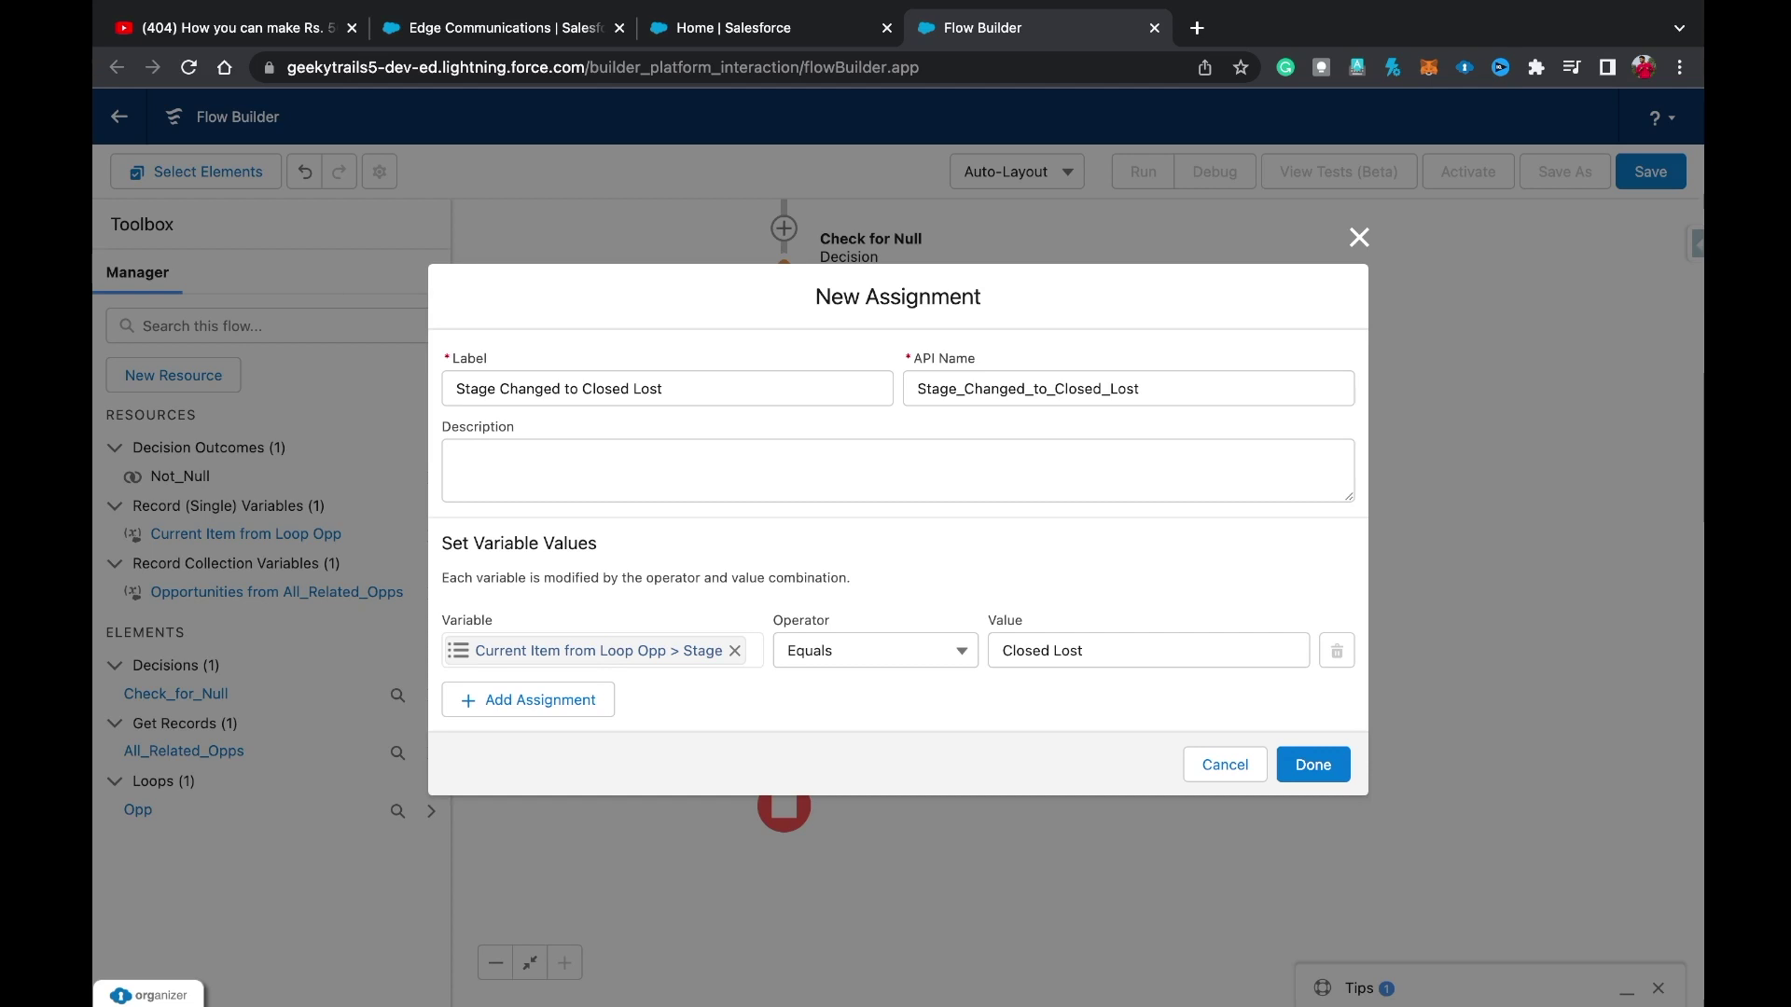
click(1312, 763)
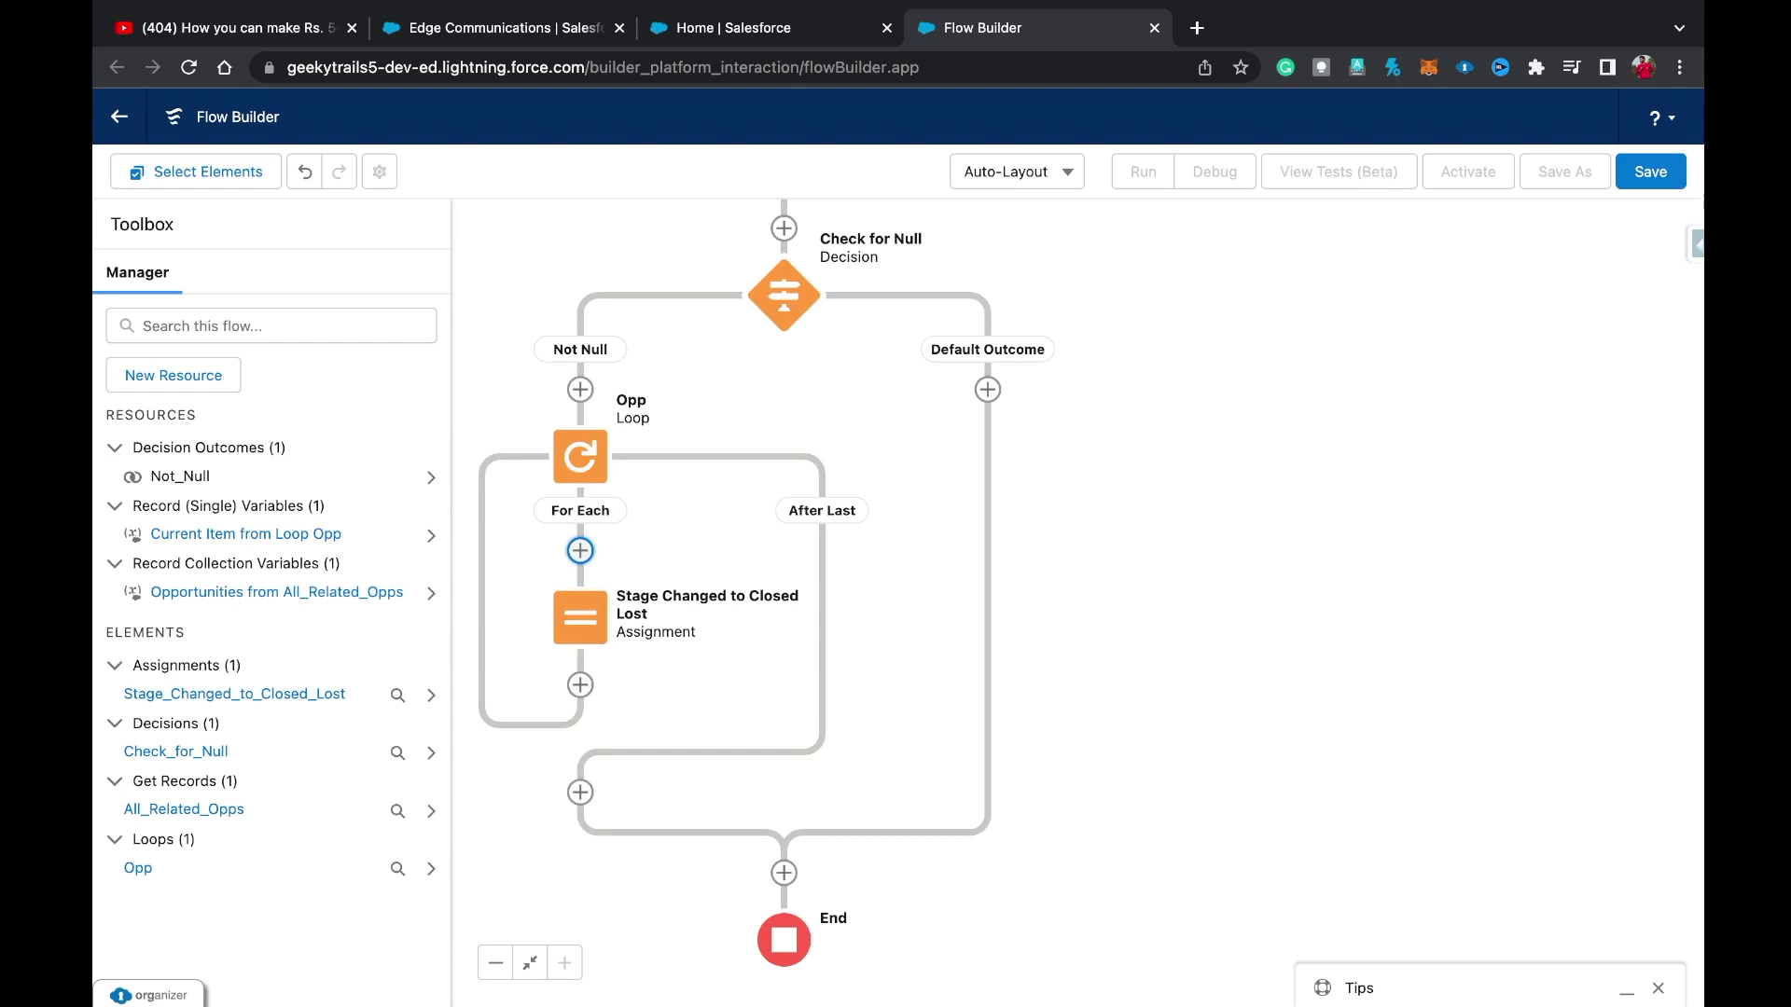
click(580, 684)
scroll(1073, 597, down, 2)
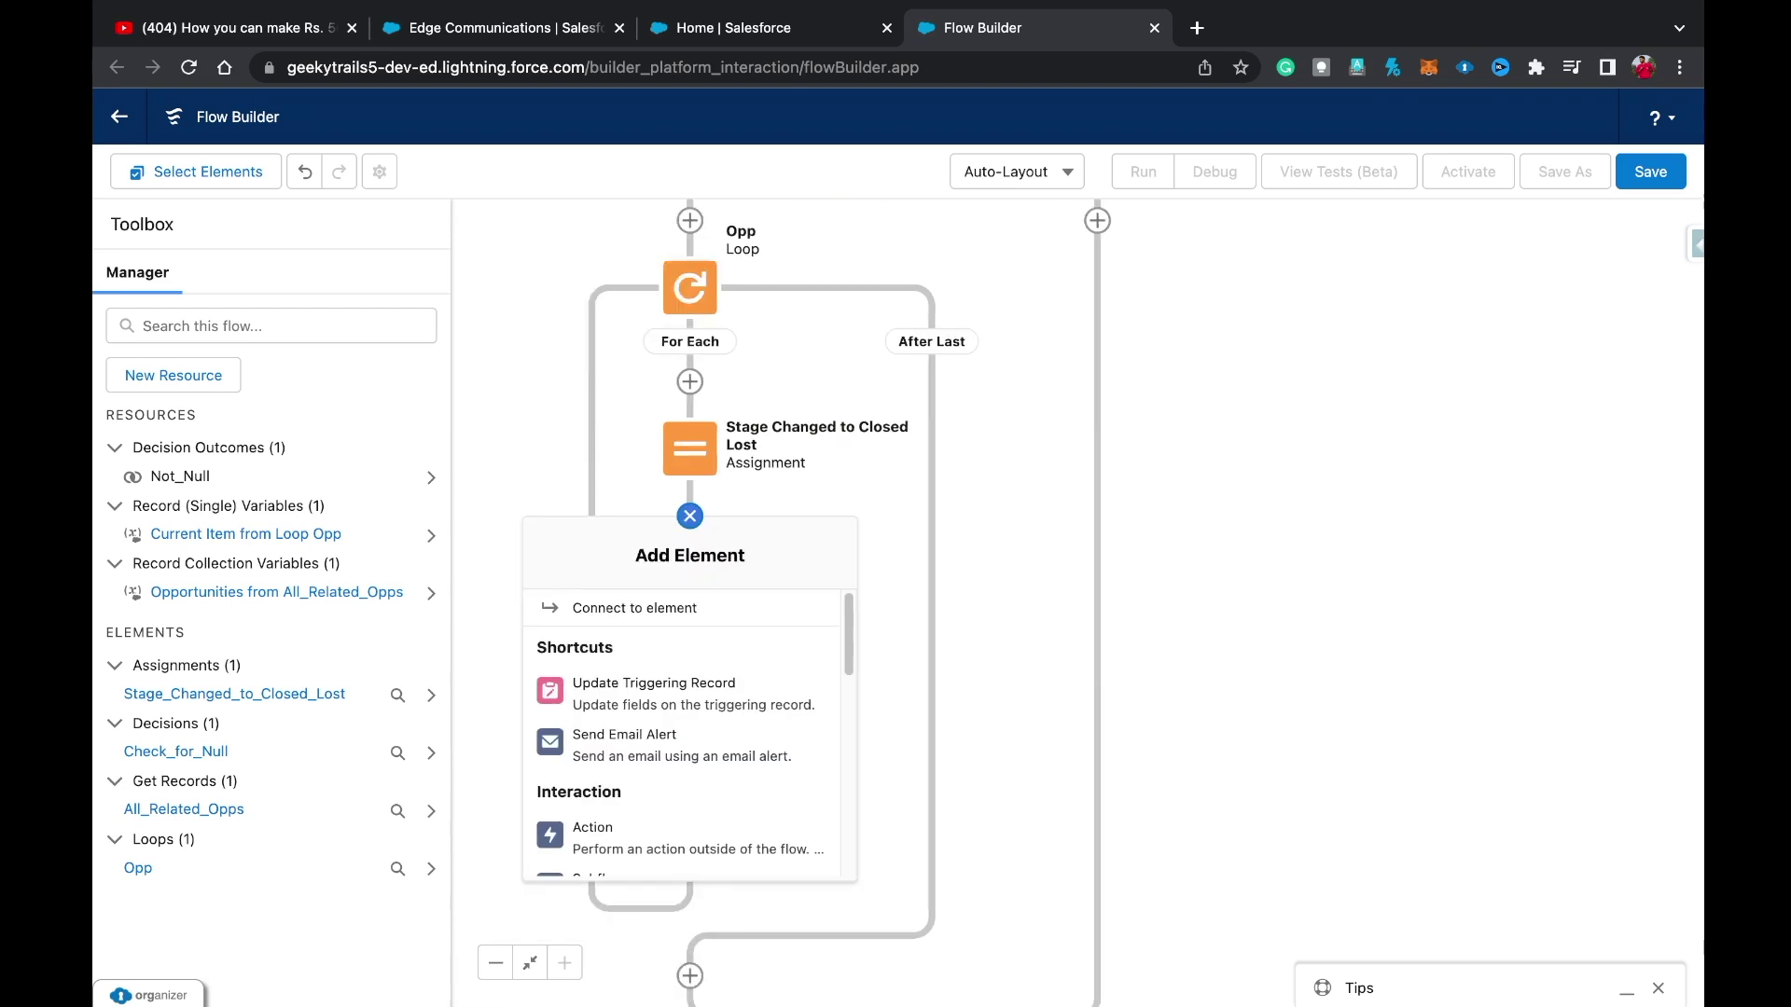
scroll(1073, 597, down, 1)
key(Escape)
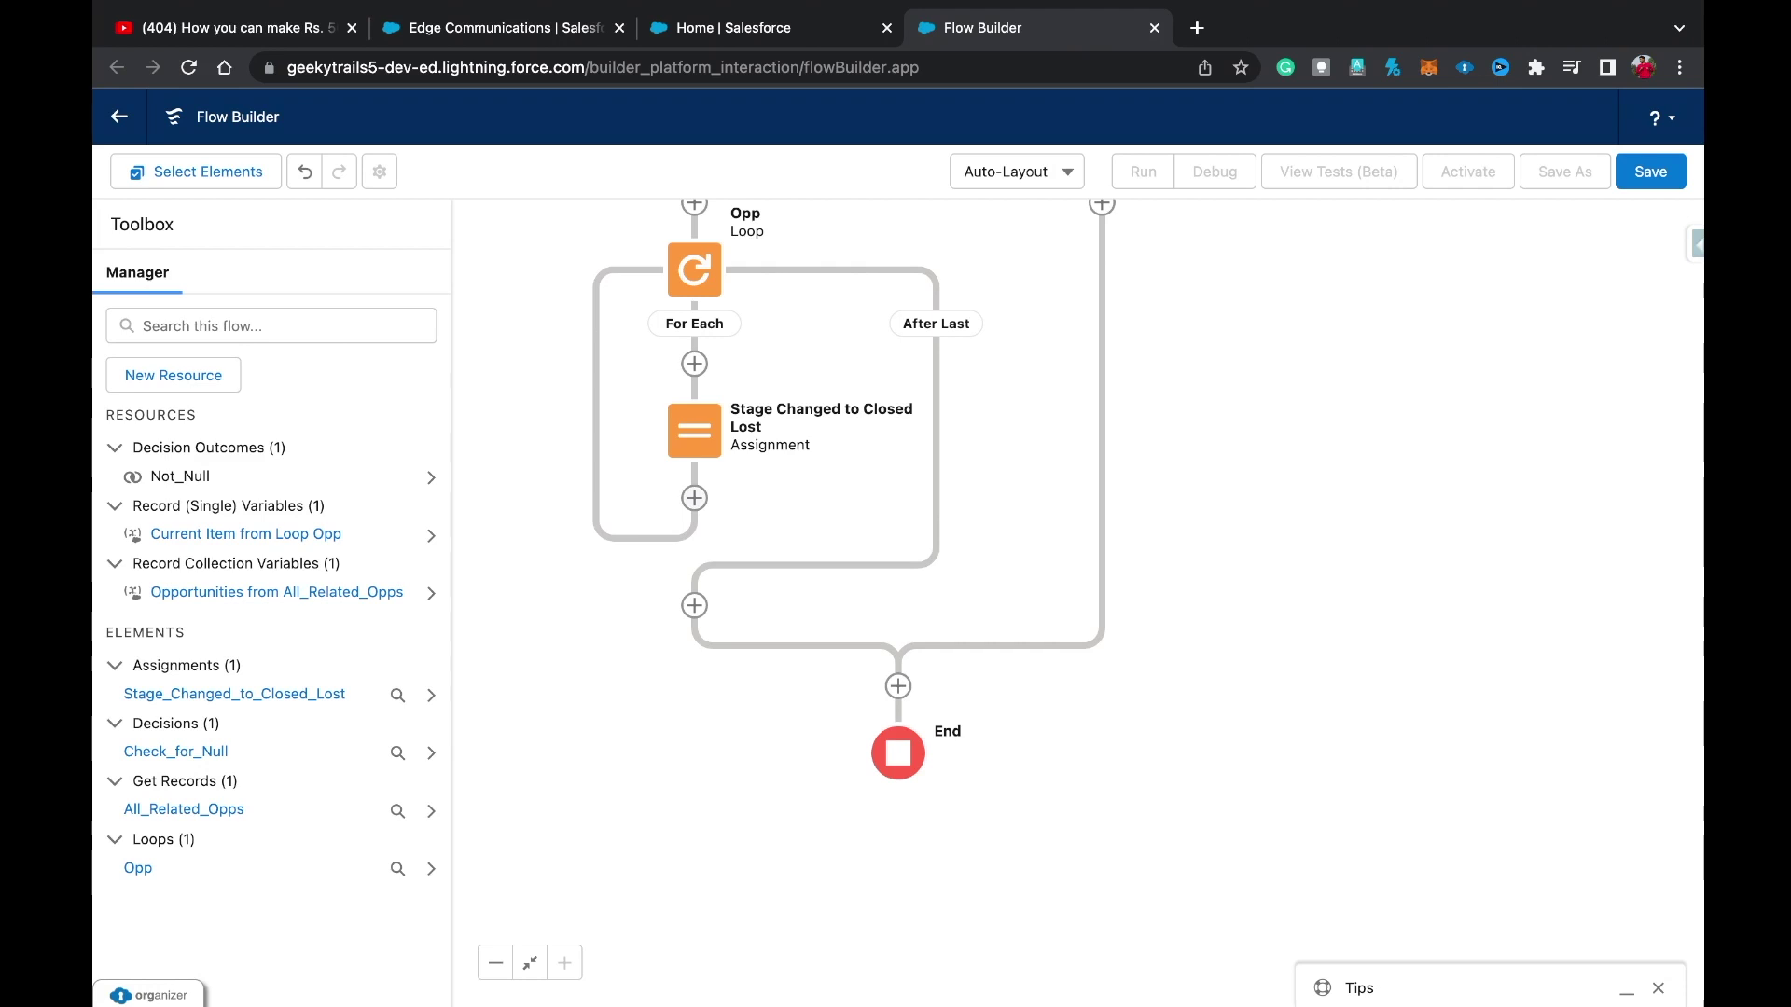
Add a second Assignment labelled "Opp Collection" after Stage Changed to Closed Lost inside the loop.
click(694, 497)
scroll(746, 615, down, 3)
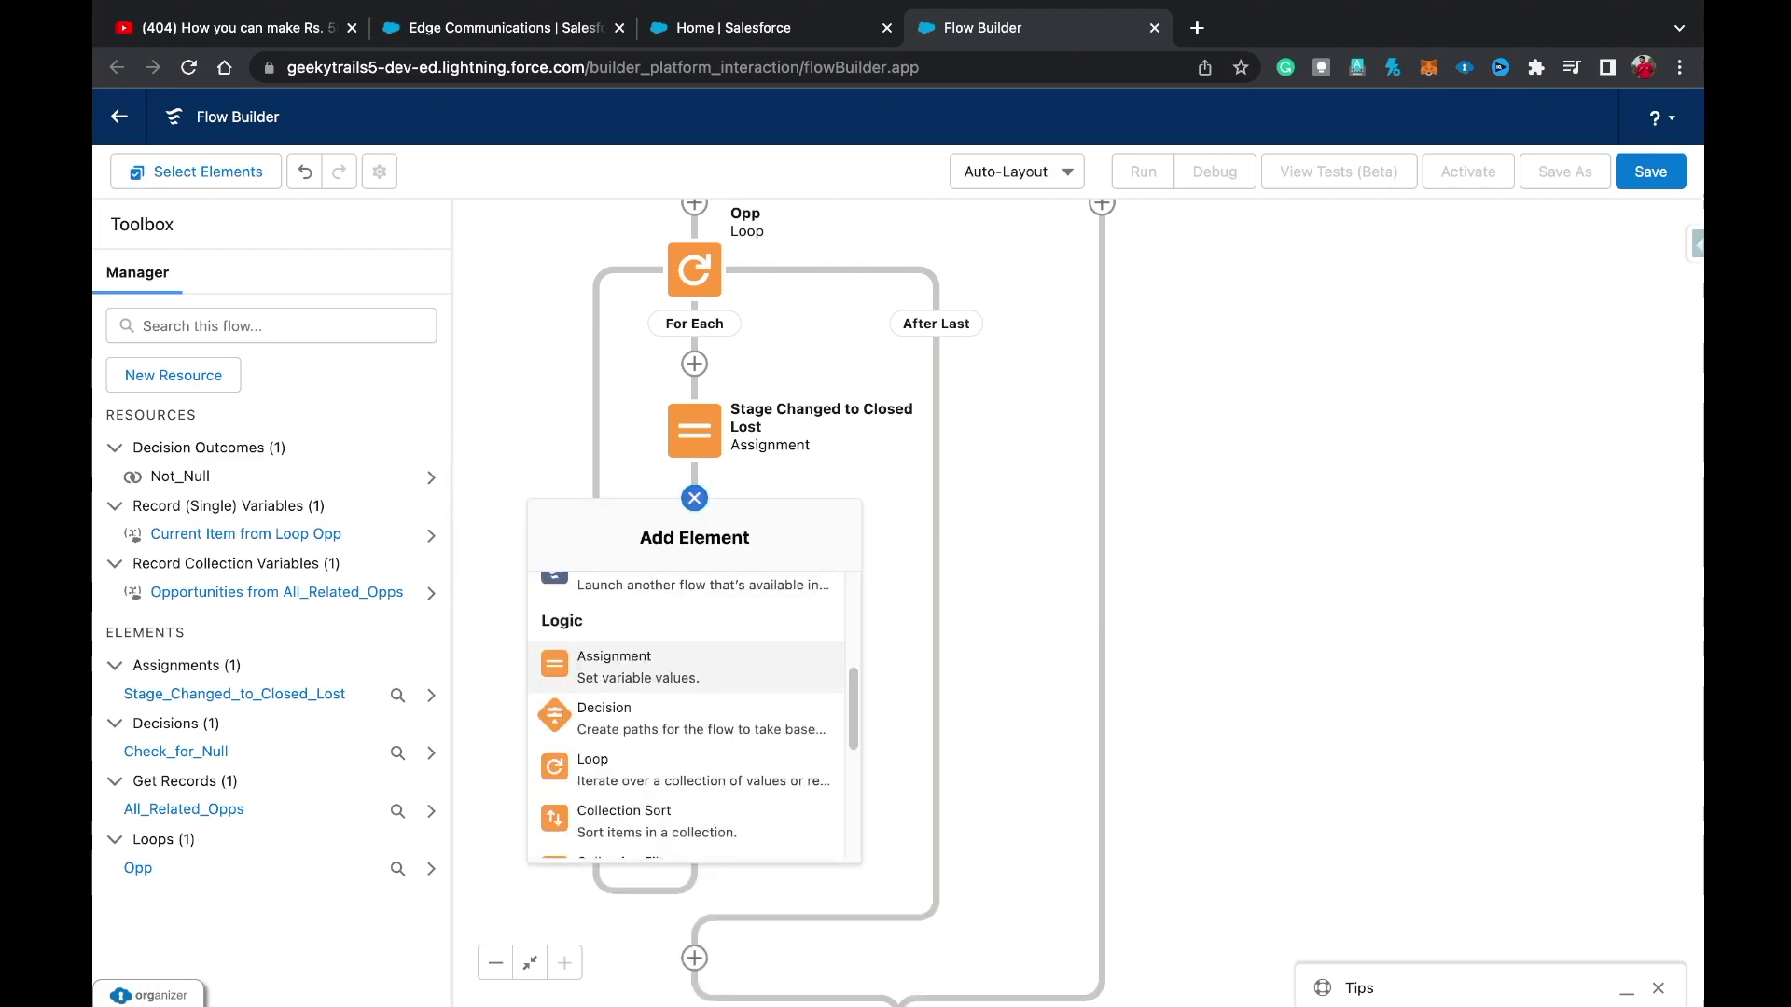
click(746, 656)
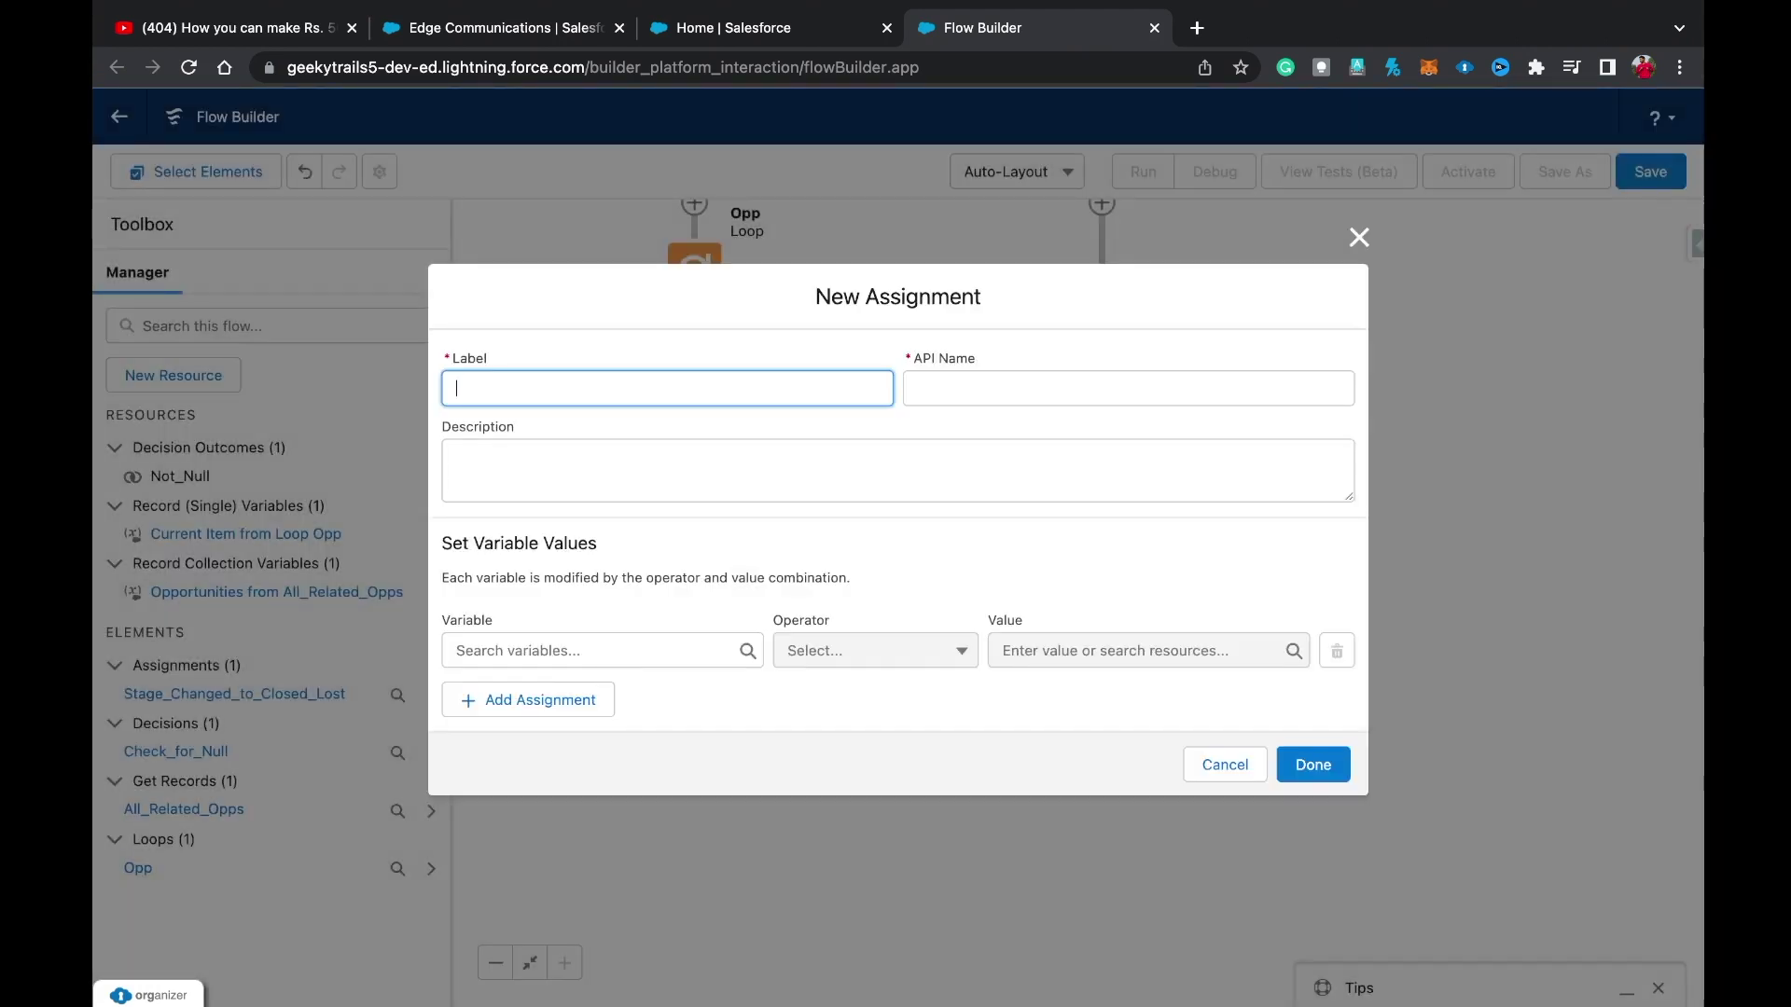
text(Opp Collection)
Start a new Variable resource for the assignment's variable, with the API name OppCollector.
click(601, 650)
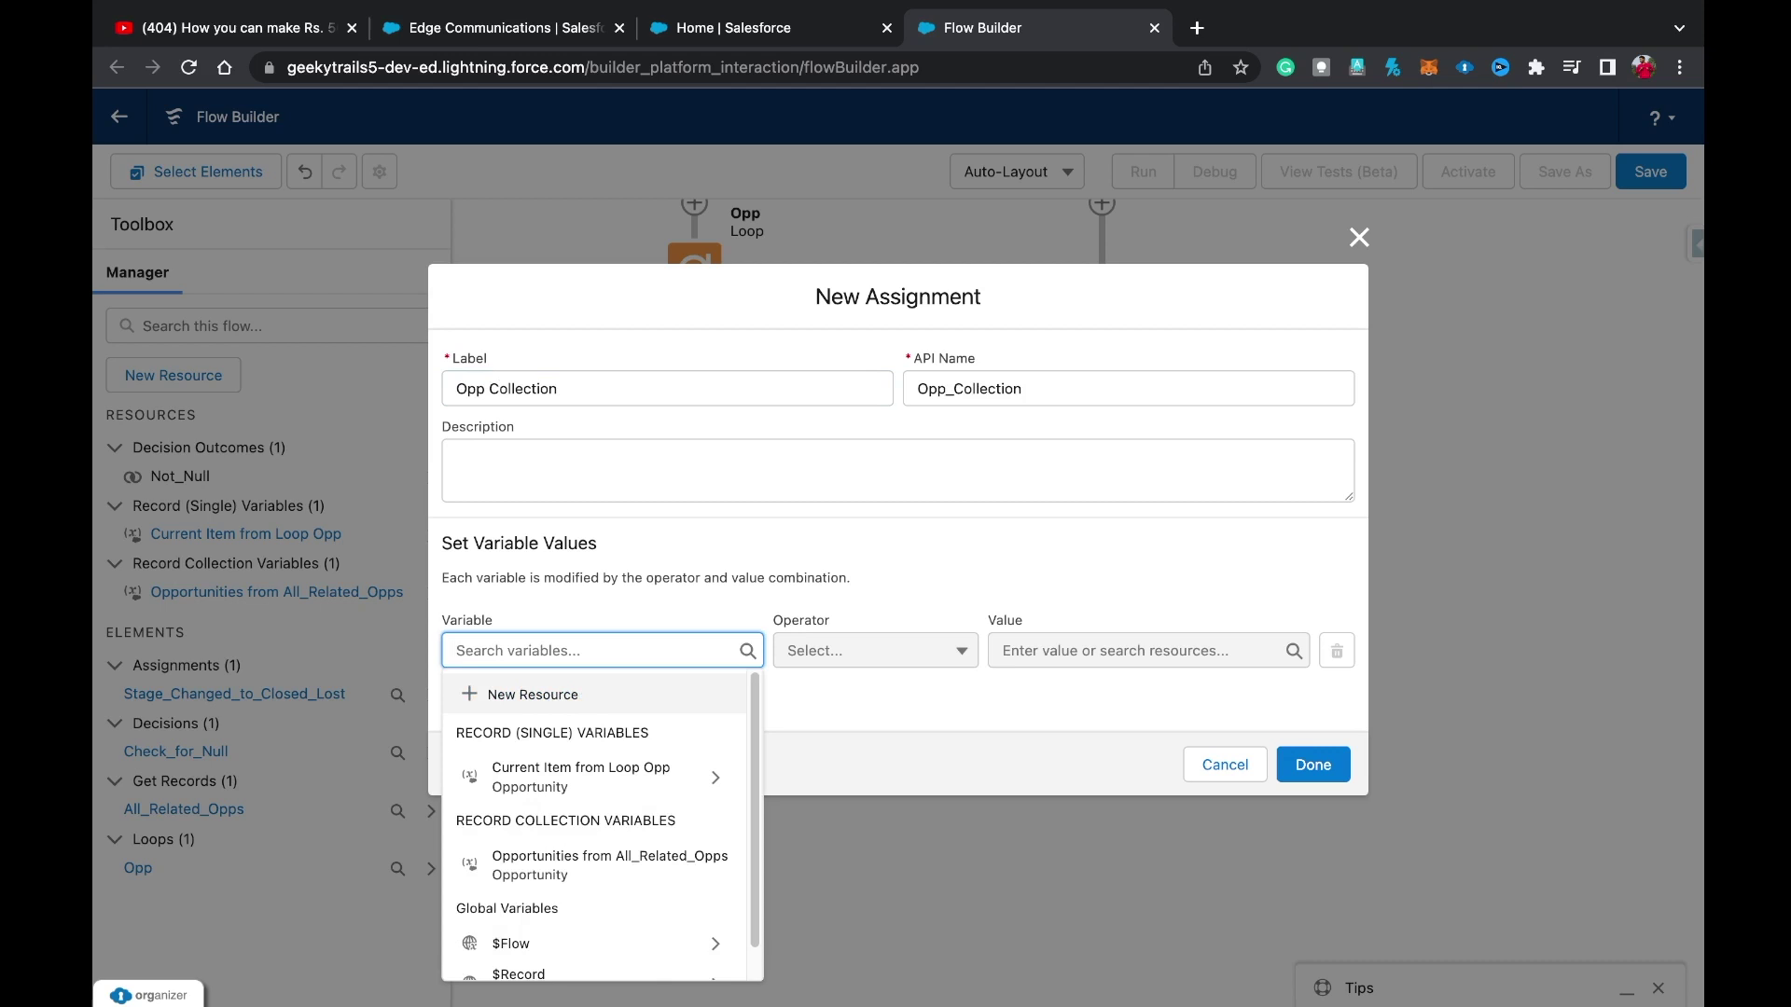
click(532, 694)
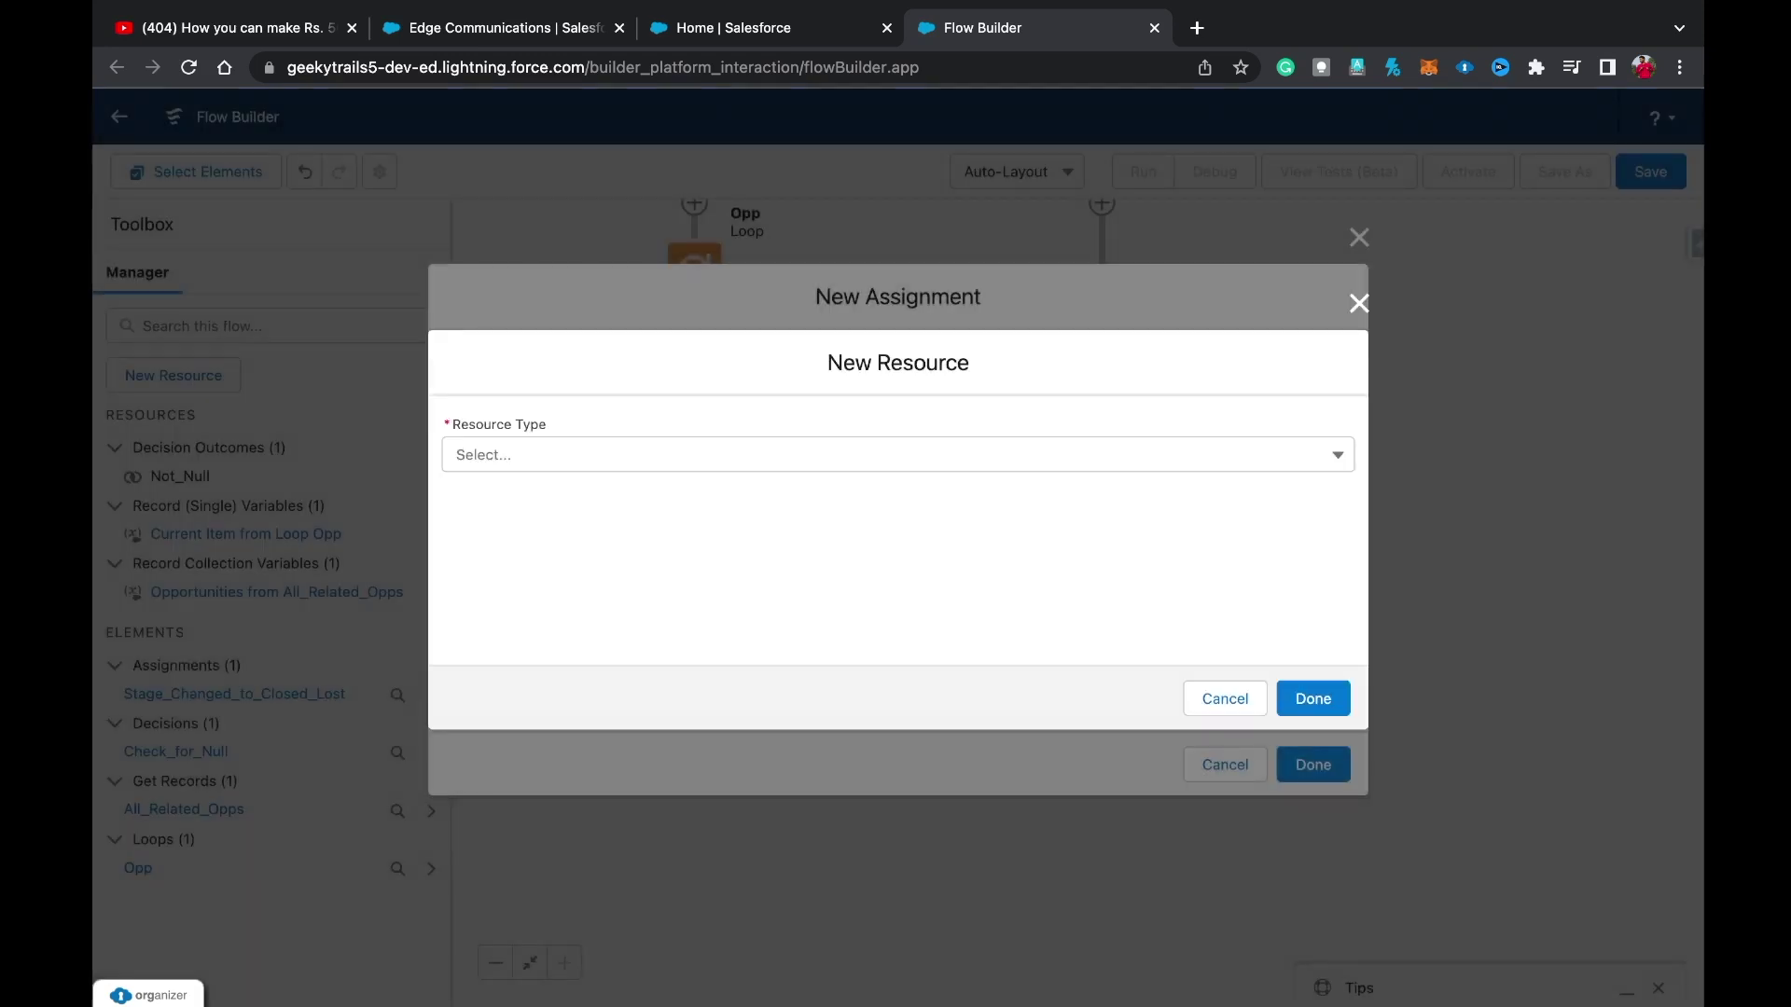
click(897, 455)
click(576, 504)
click(897, 497)
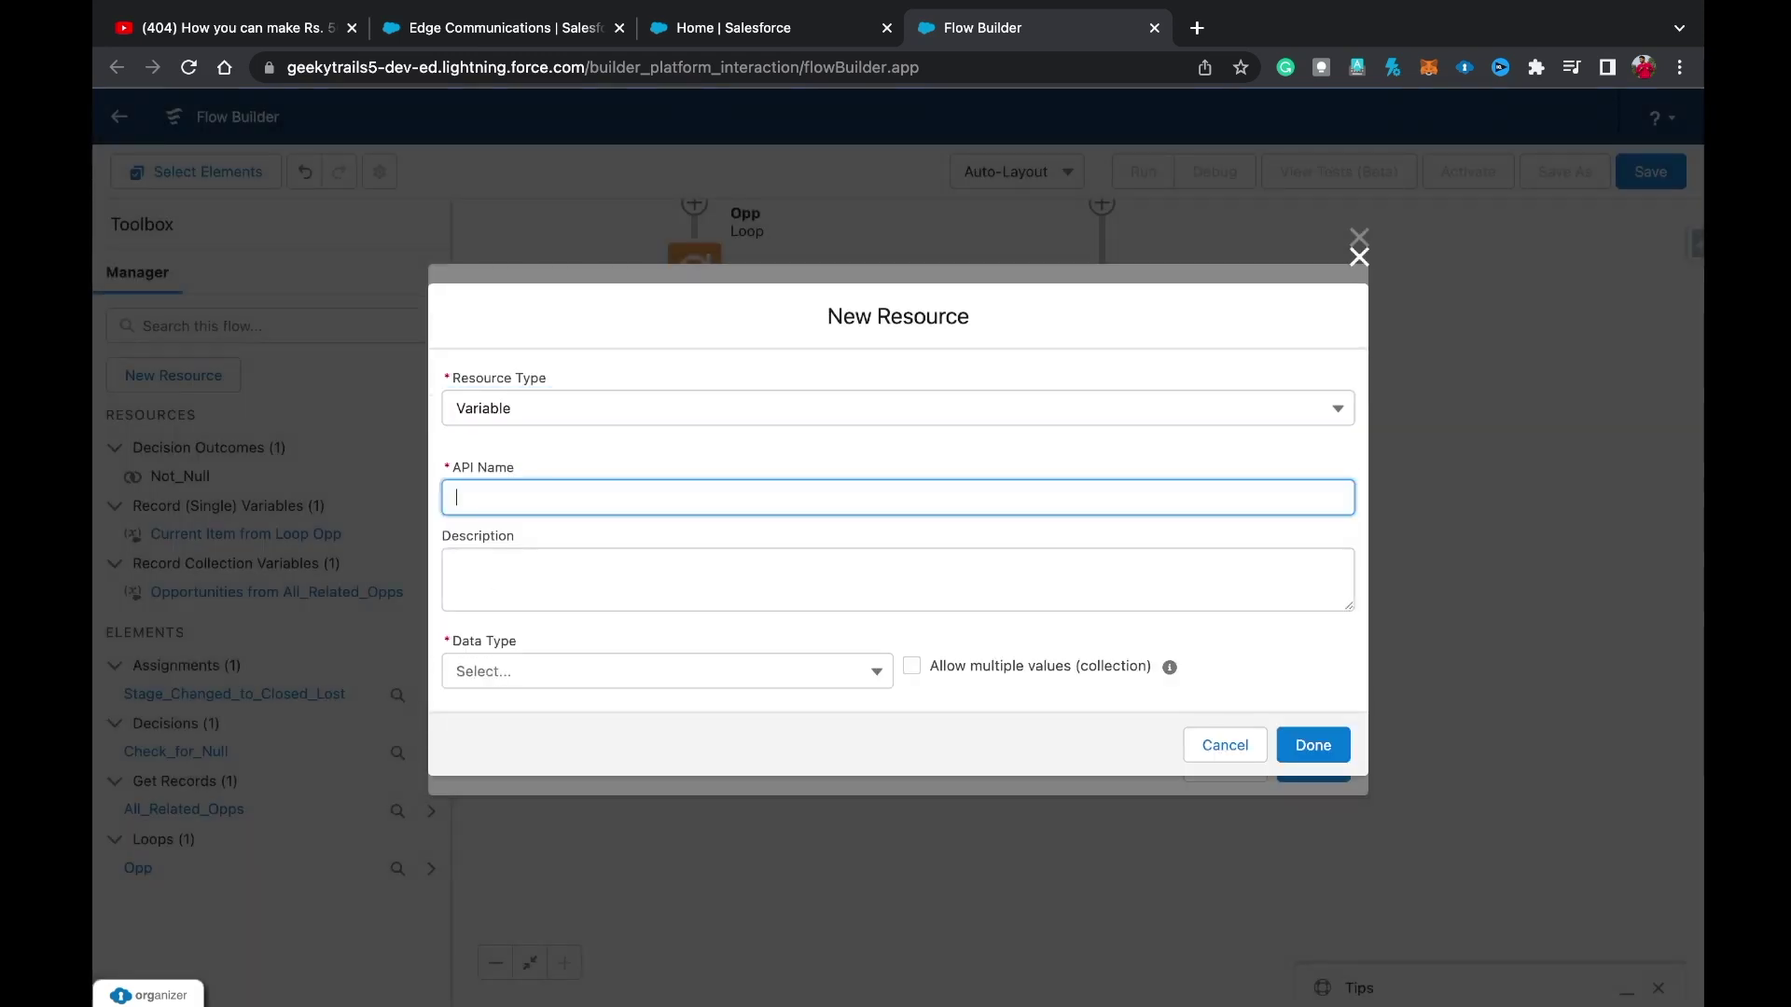
text(Opp Collectoer)
key(BackSpace)
key(BackSpace)
text(r)
Make OppCollector a Record variable for the Opportunity object that allows multiple values, and finish the resource.
click(666, 671)
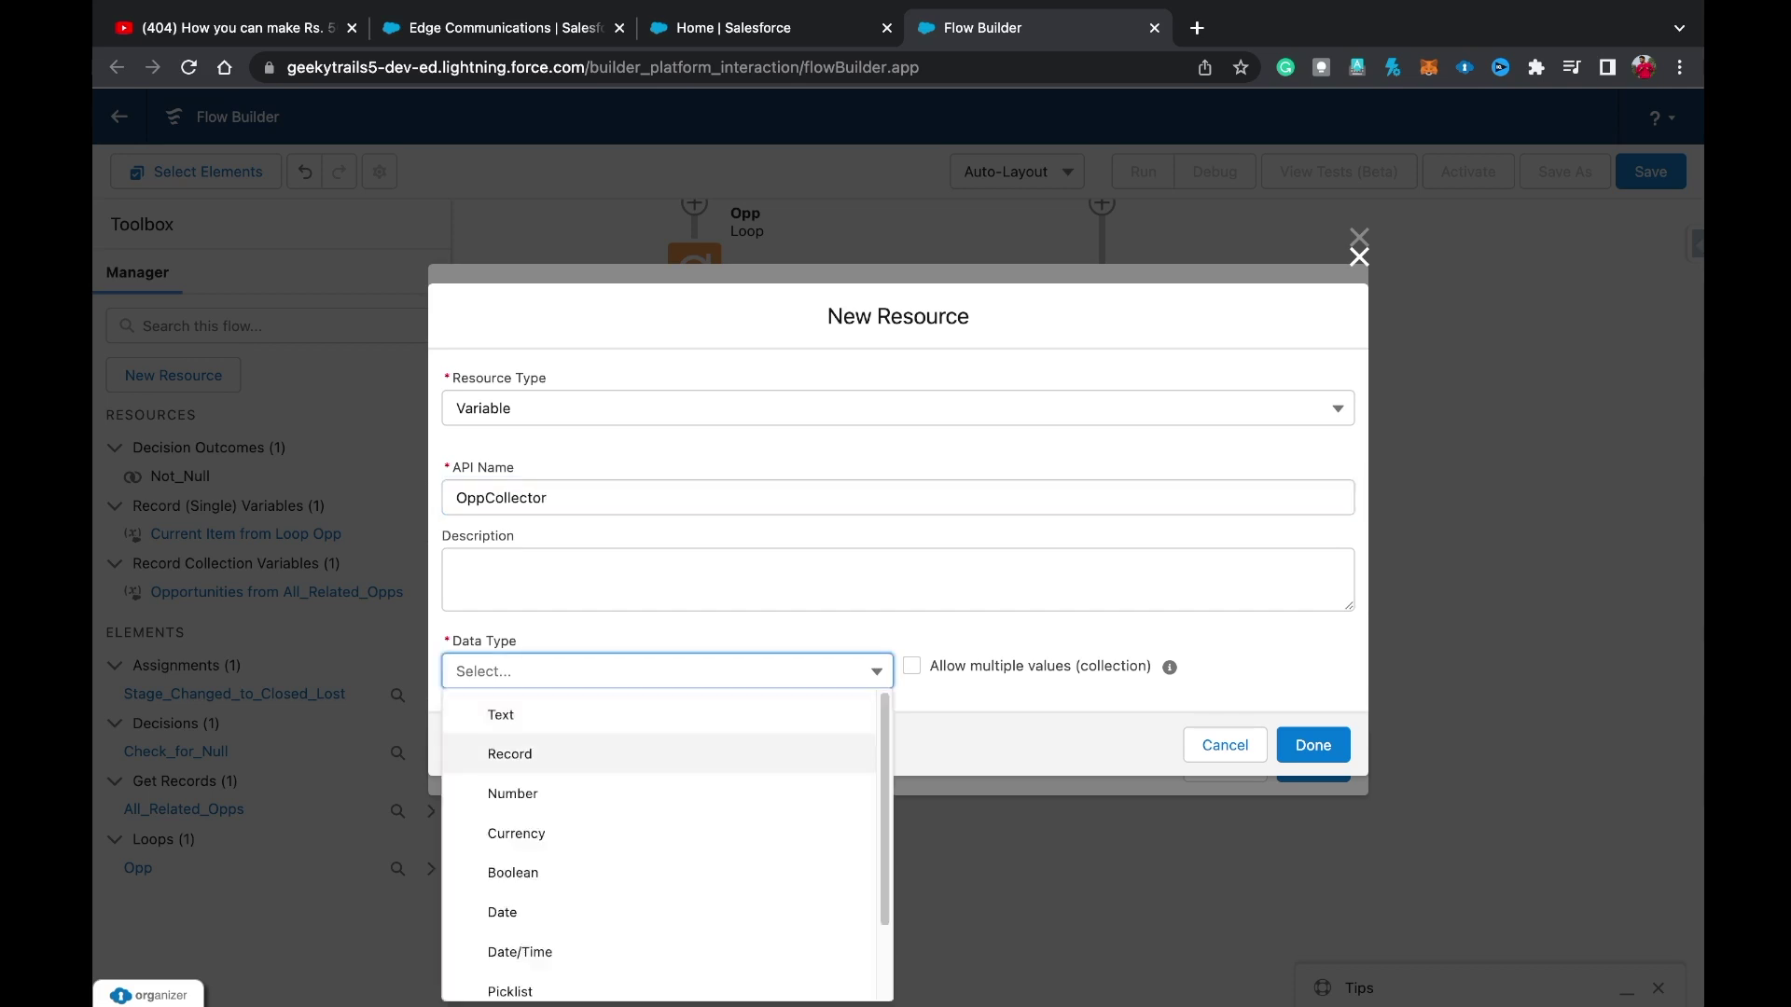
click(509, 753)
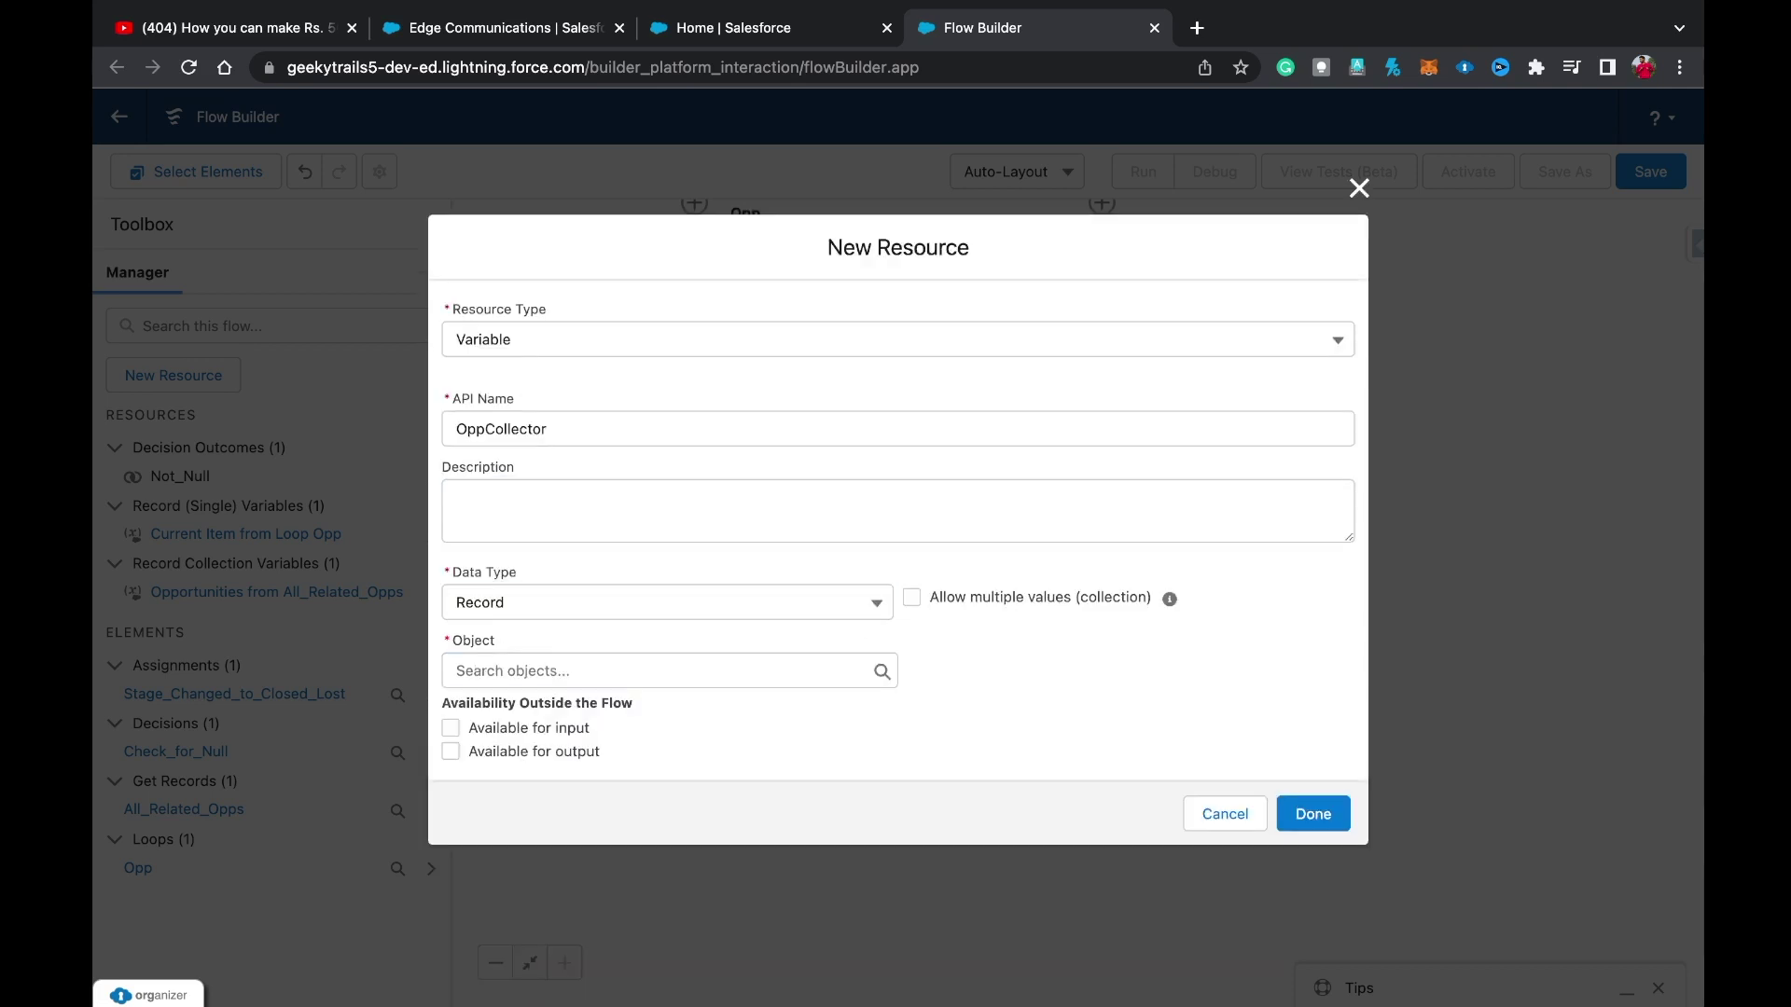
click(911, 598)
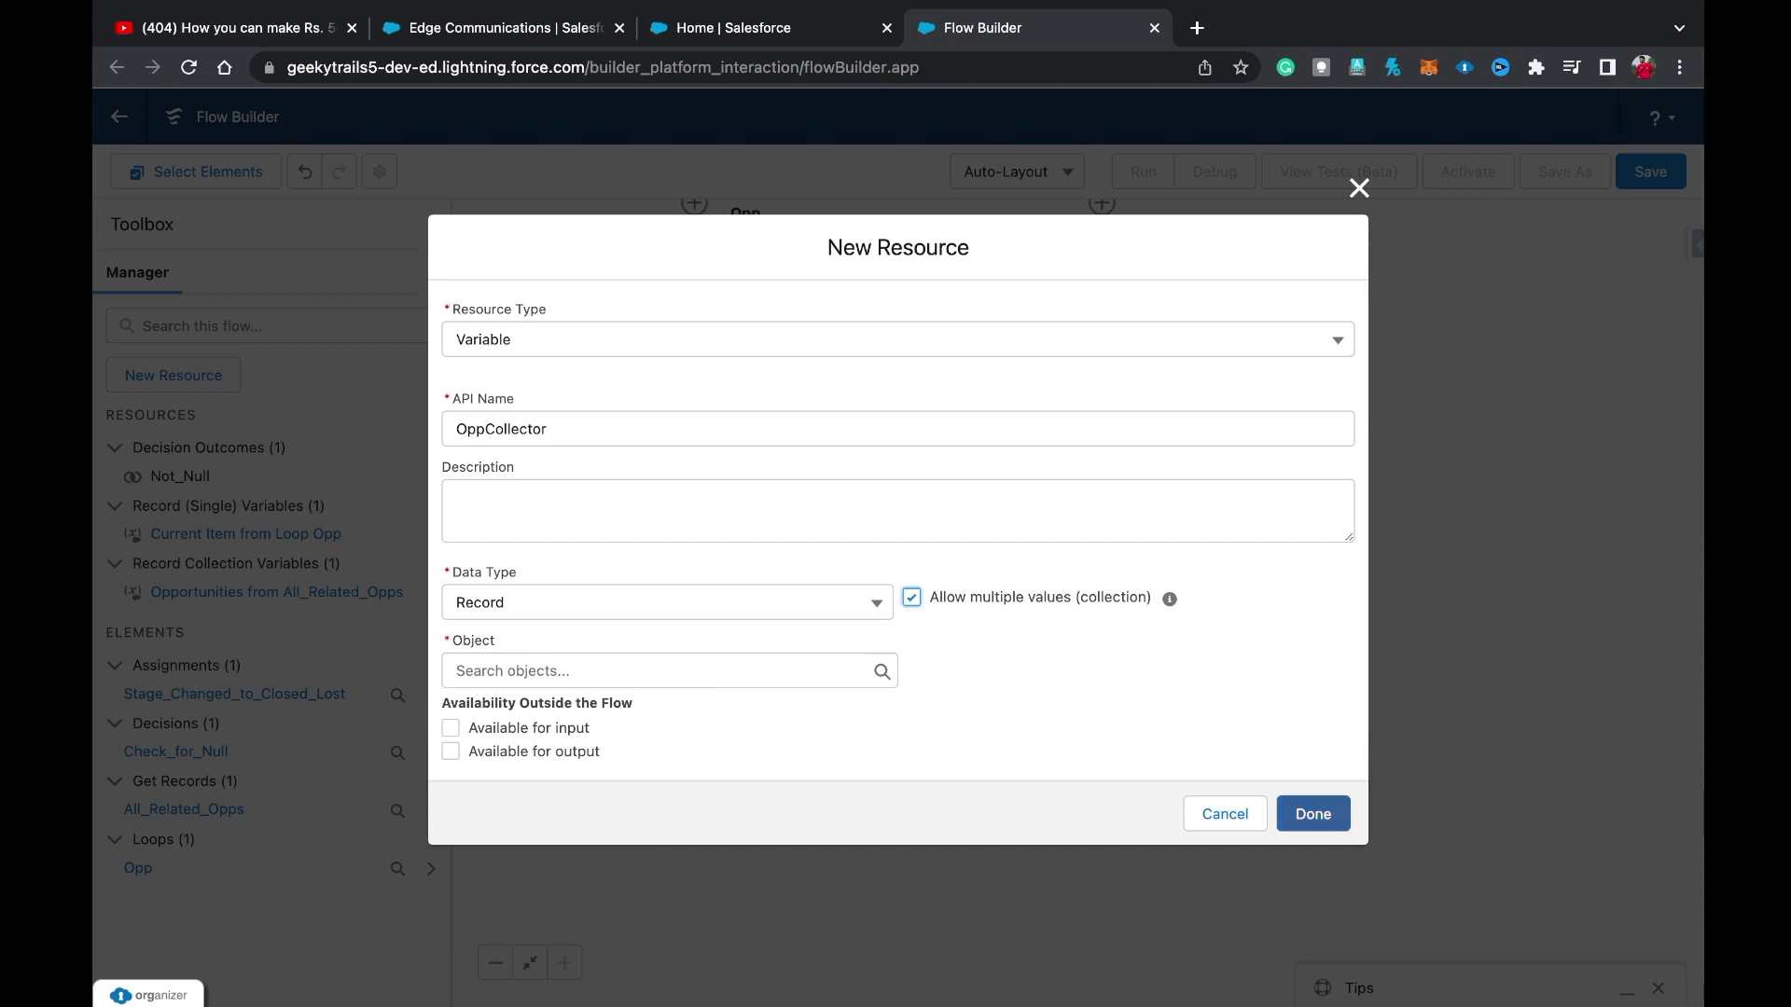
click(668, 671)
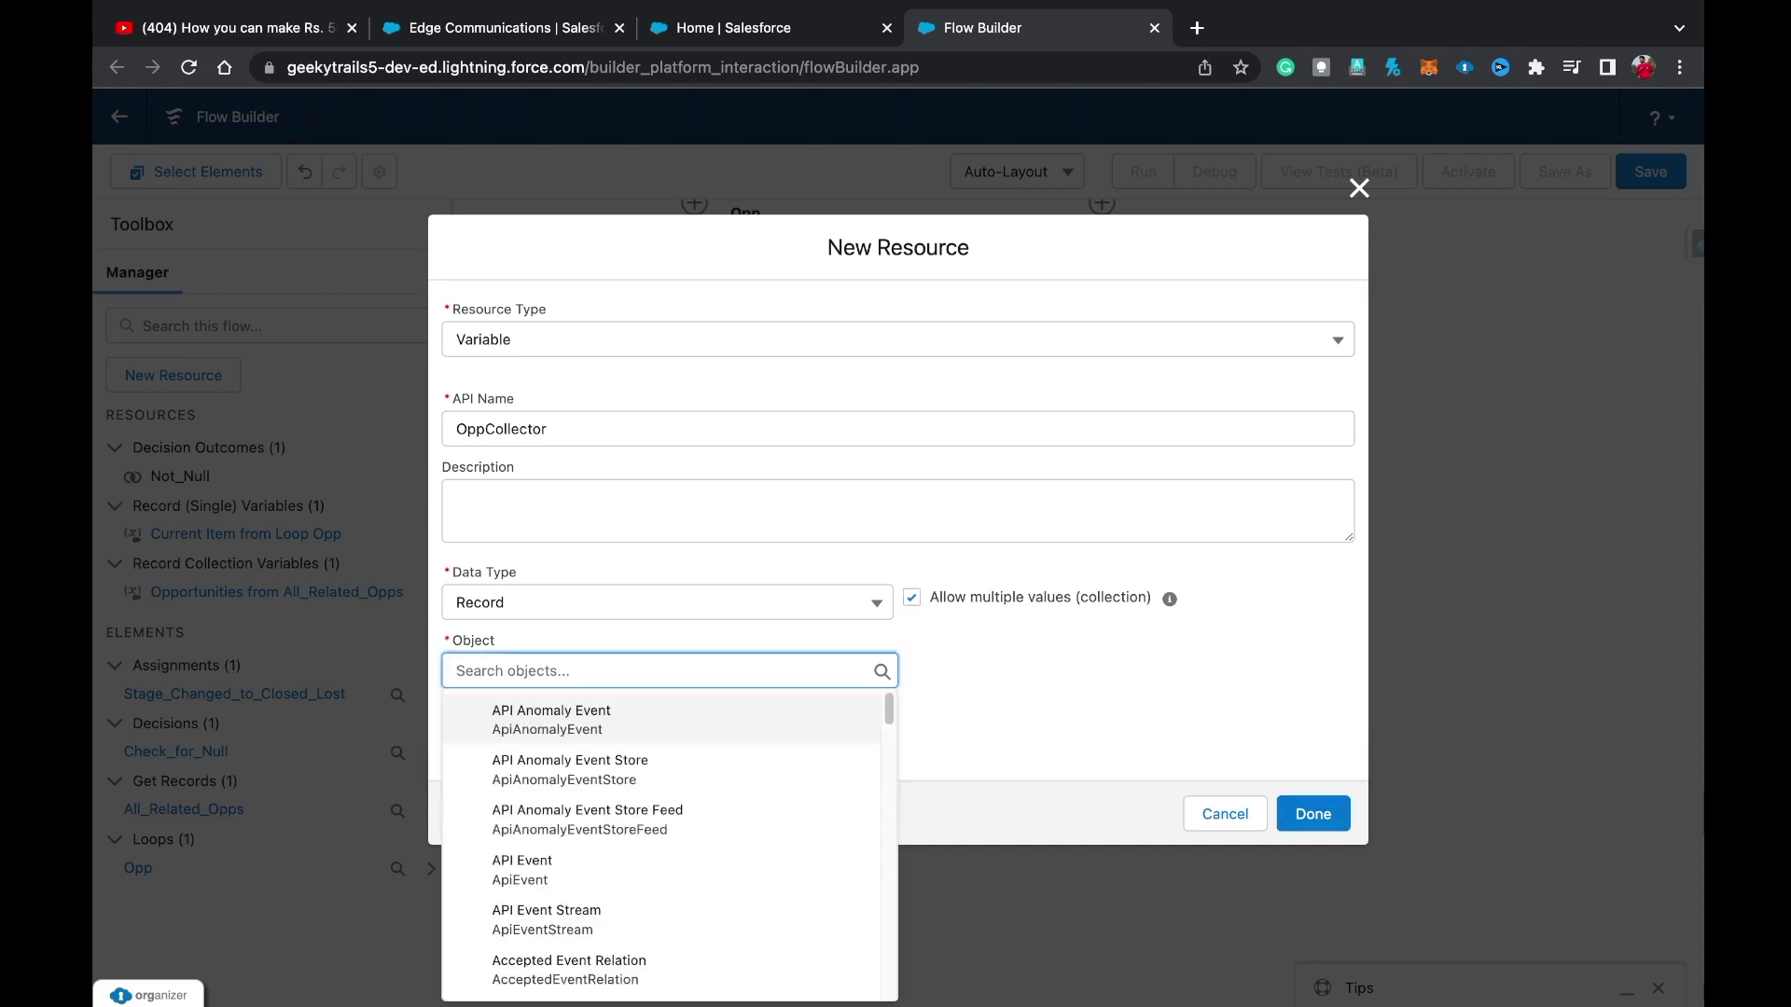
text(opp)
key(Return)
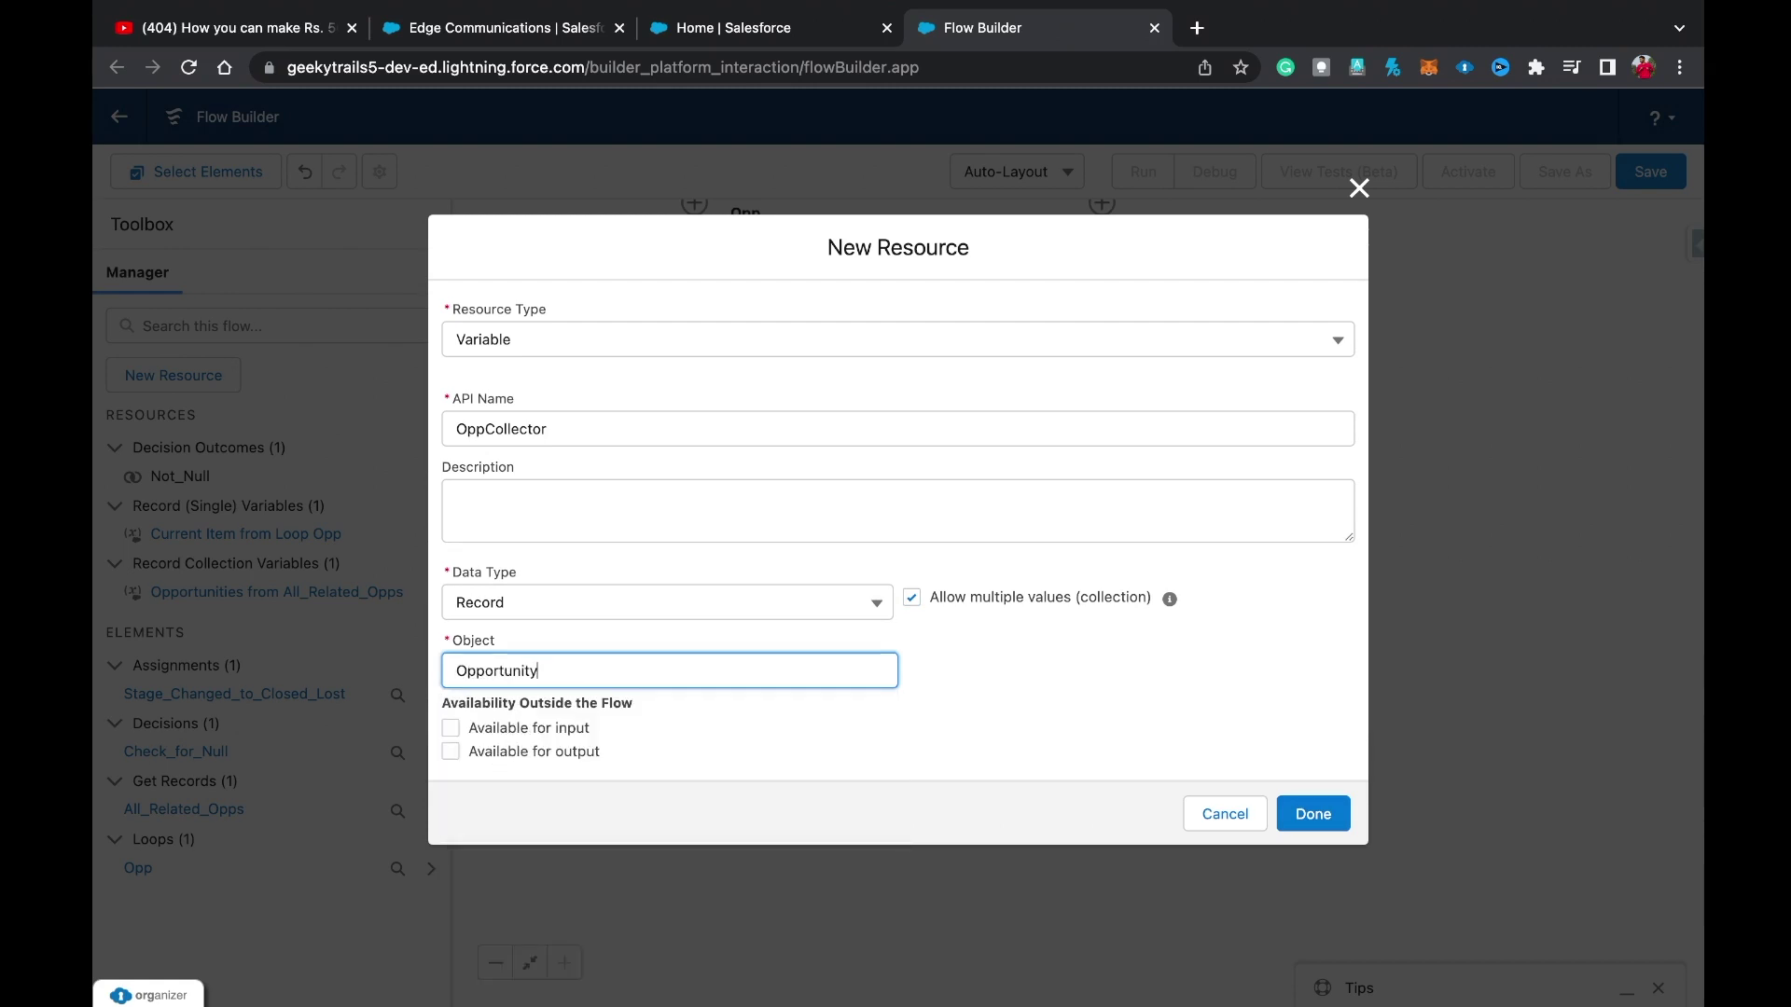
click(1313, 814)
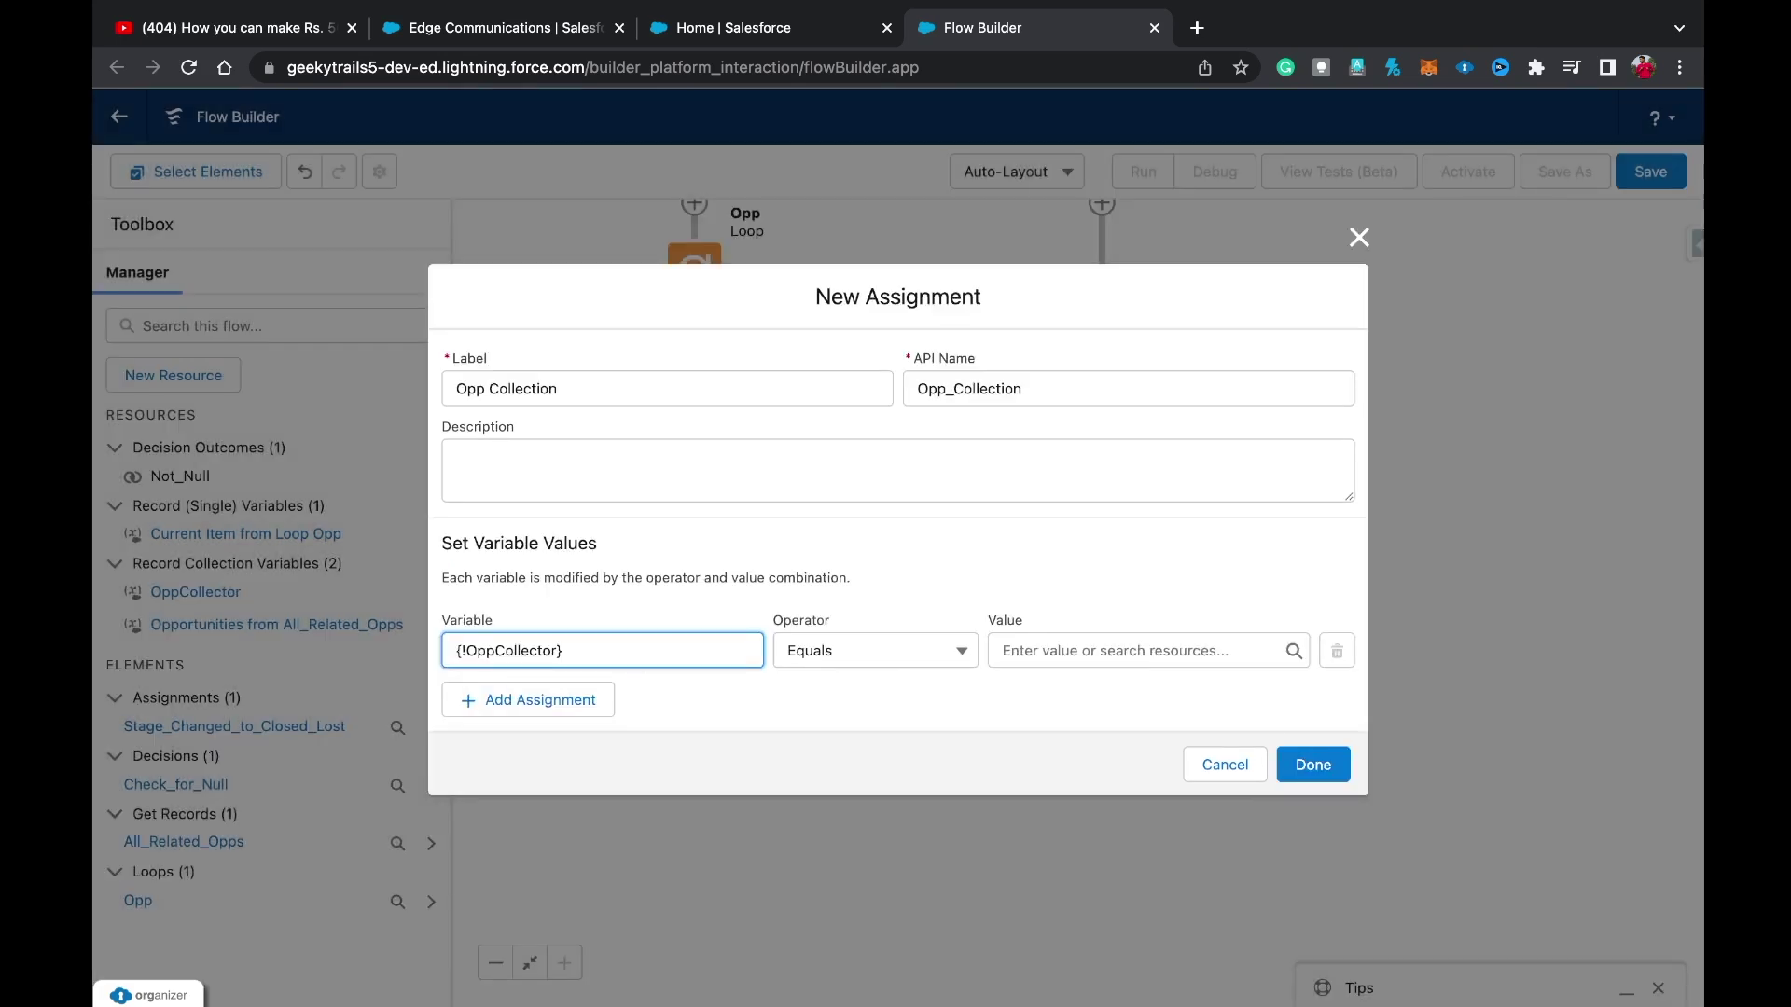
Set the assignment to Add Current Item from Loop Opp to OppCollector, and finish the Opp Collection element.
key(super+a)
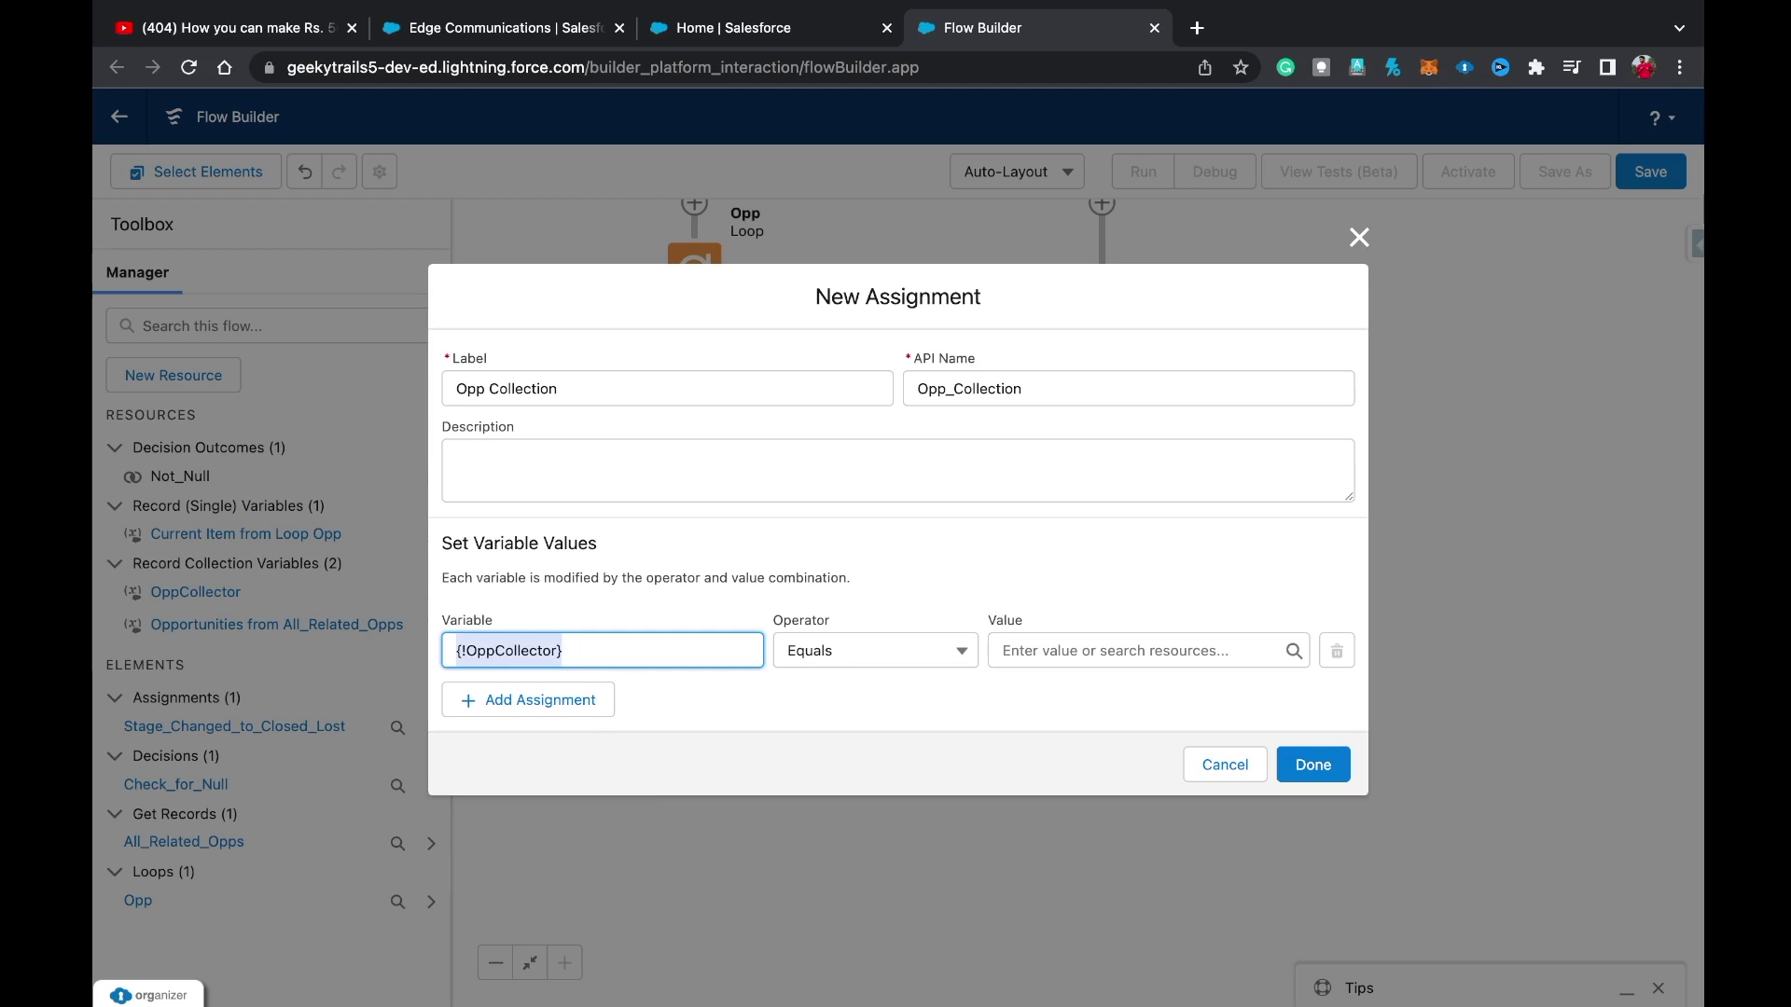
click(873, 650)
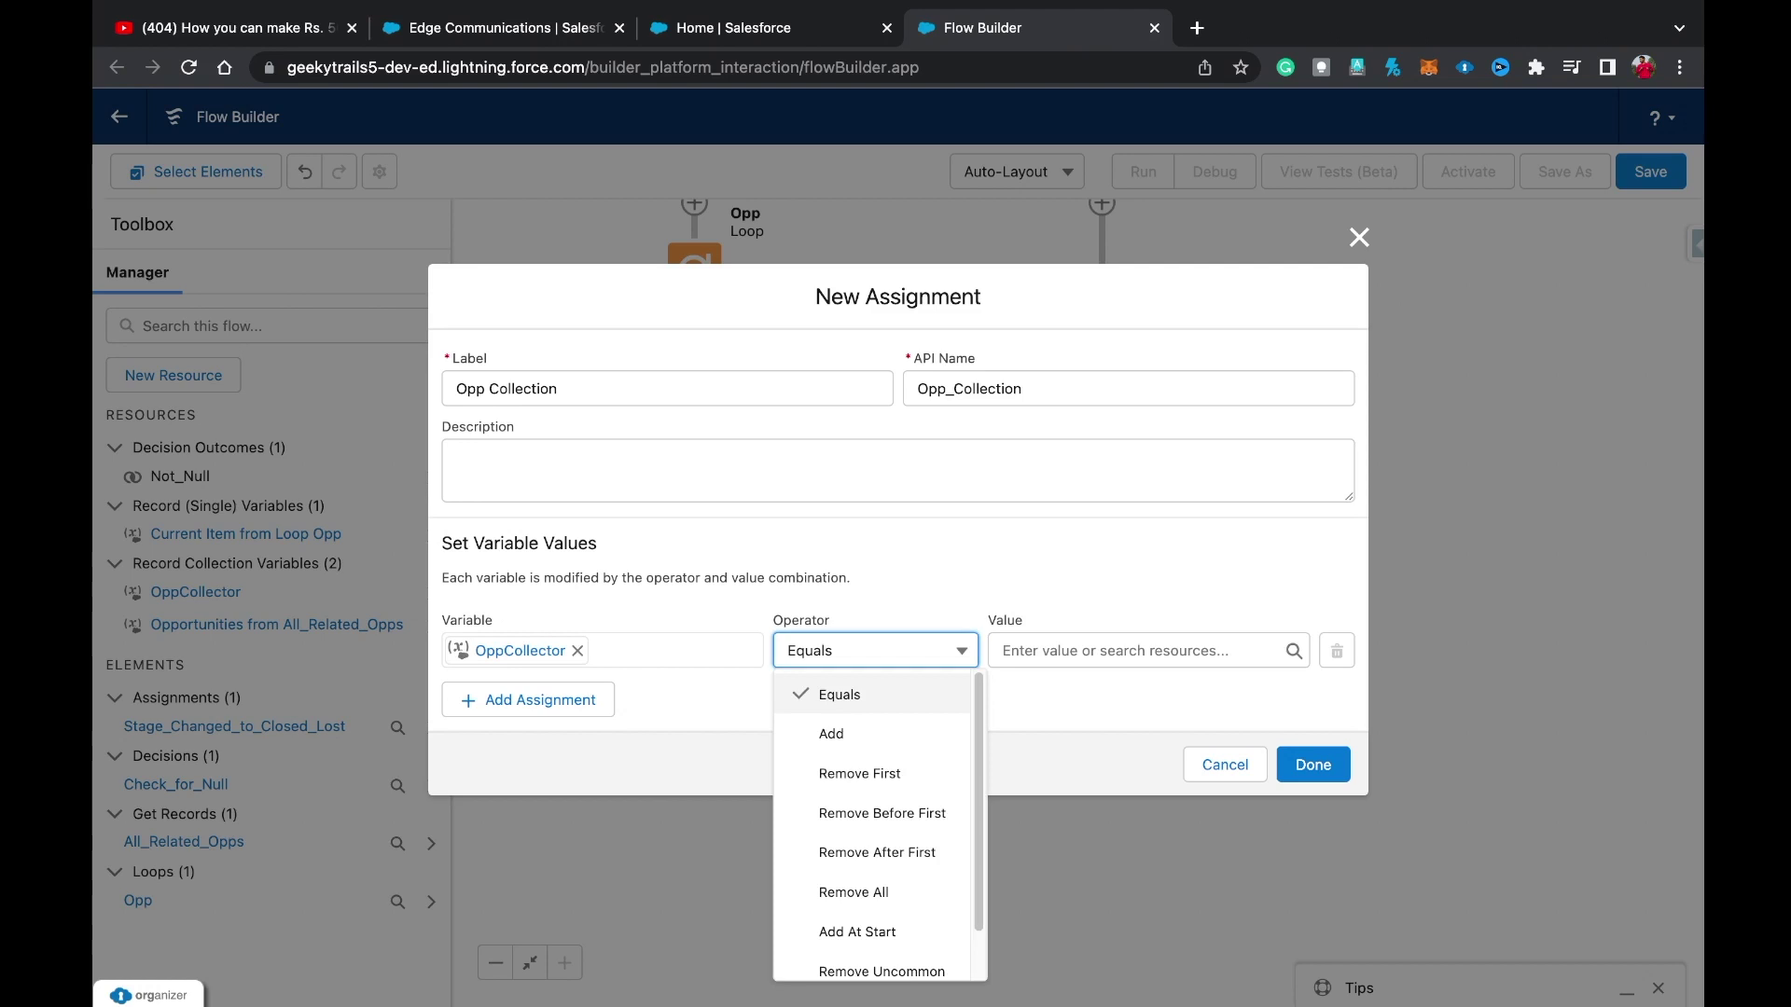
key(Down)
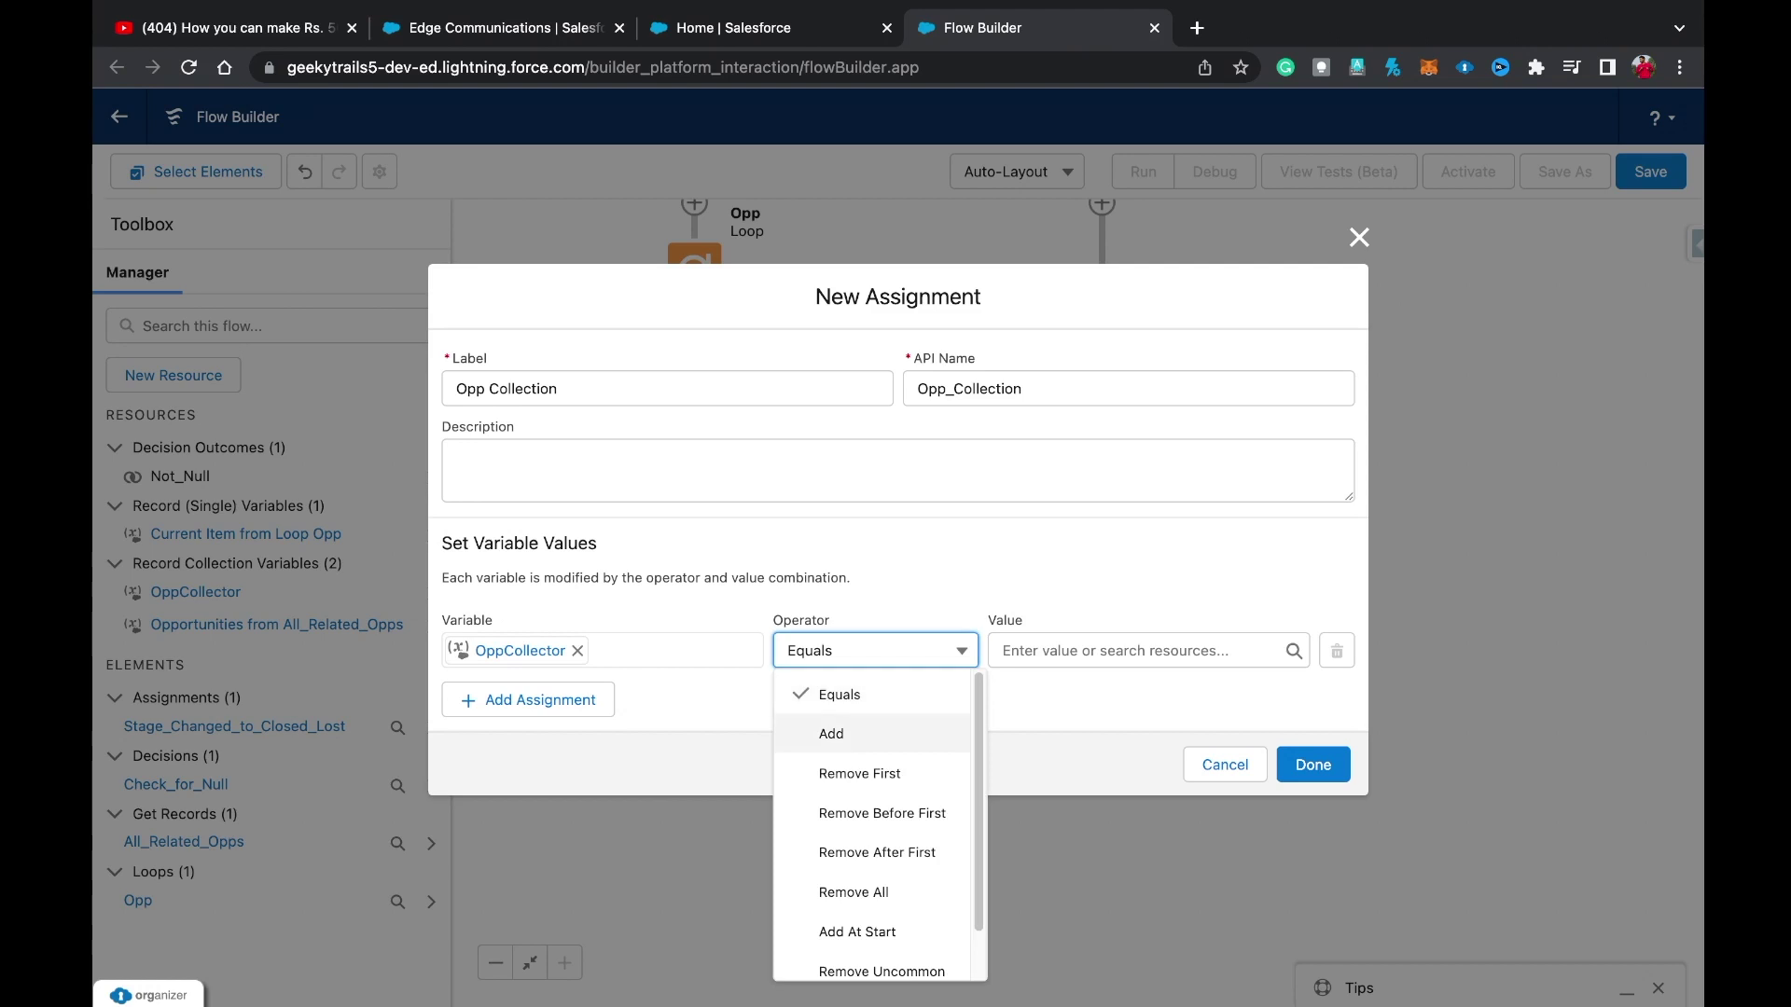
key(Return)
key(Tab)
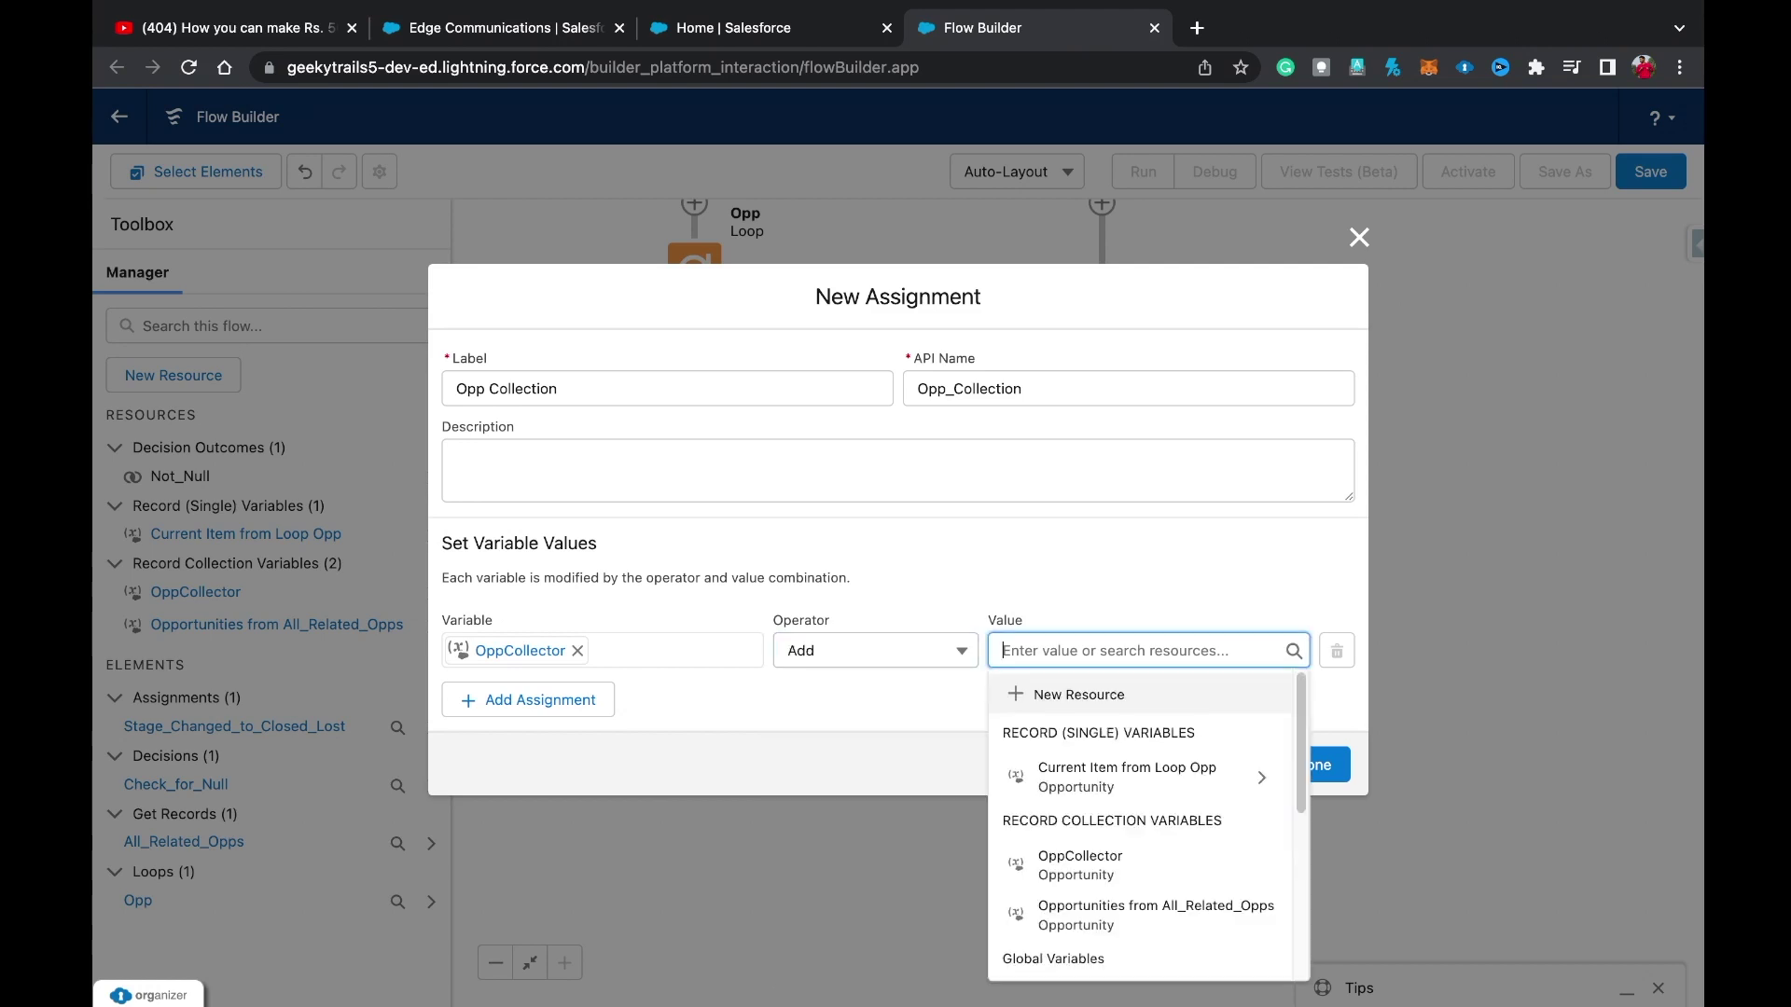
key(Down)
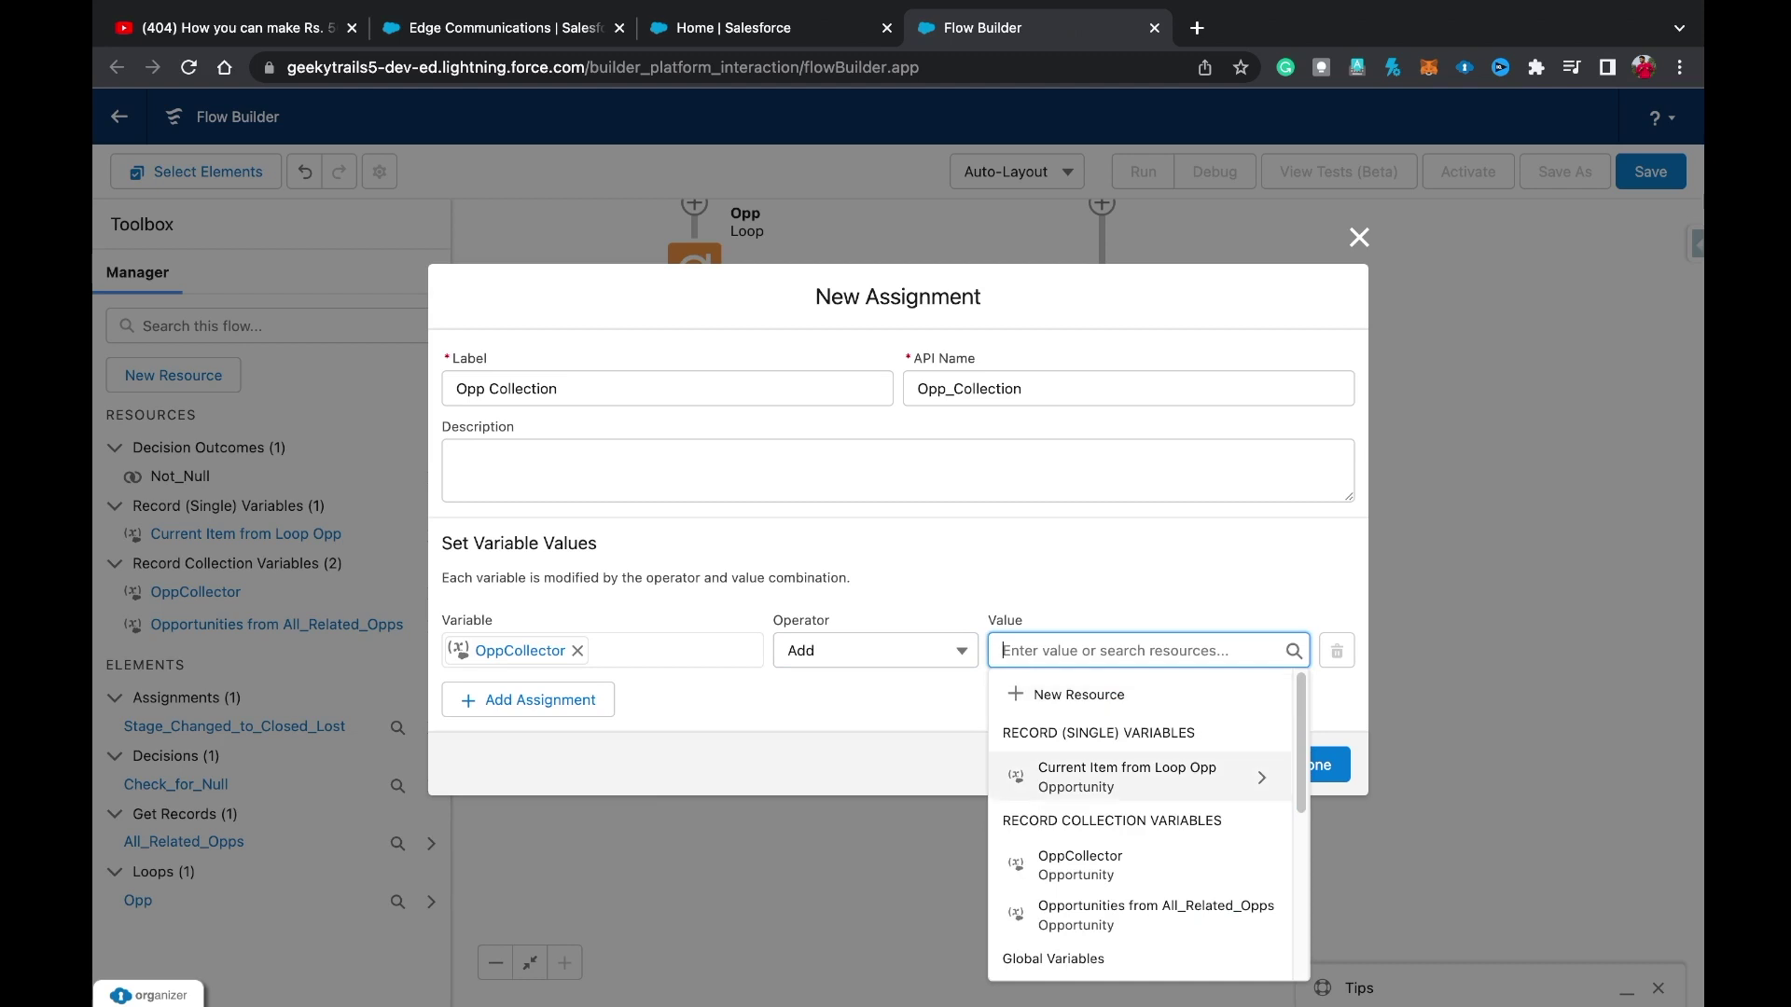
key(Return)
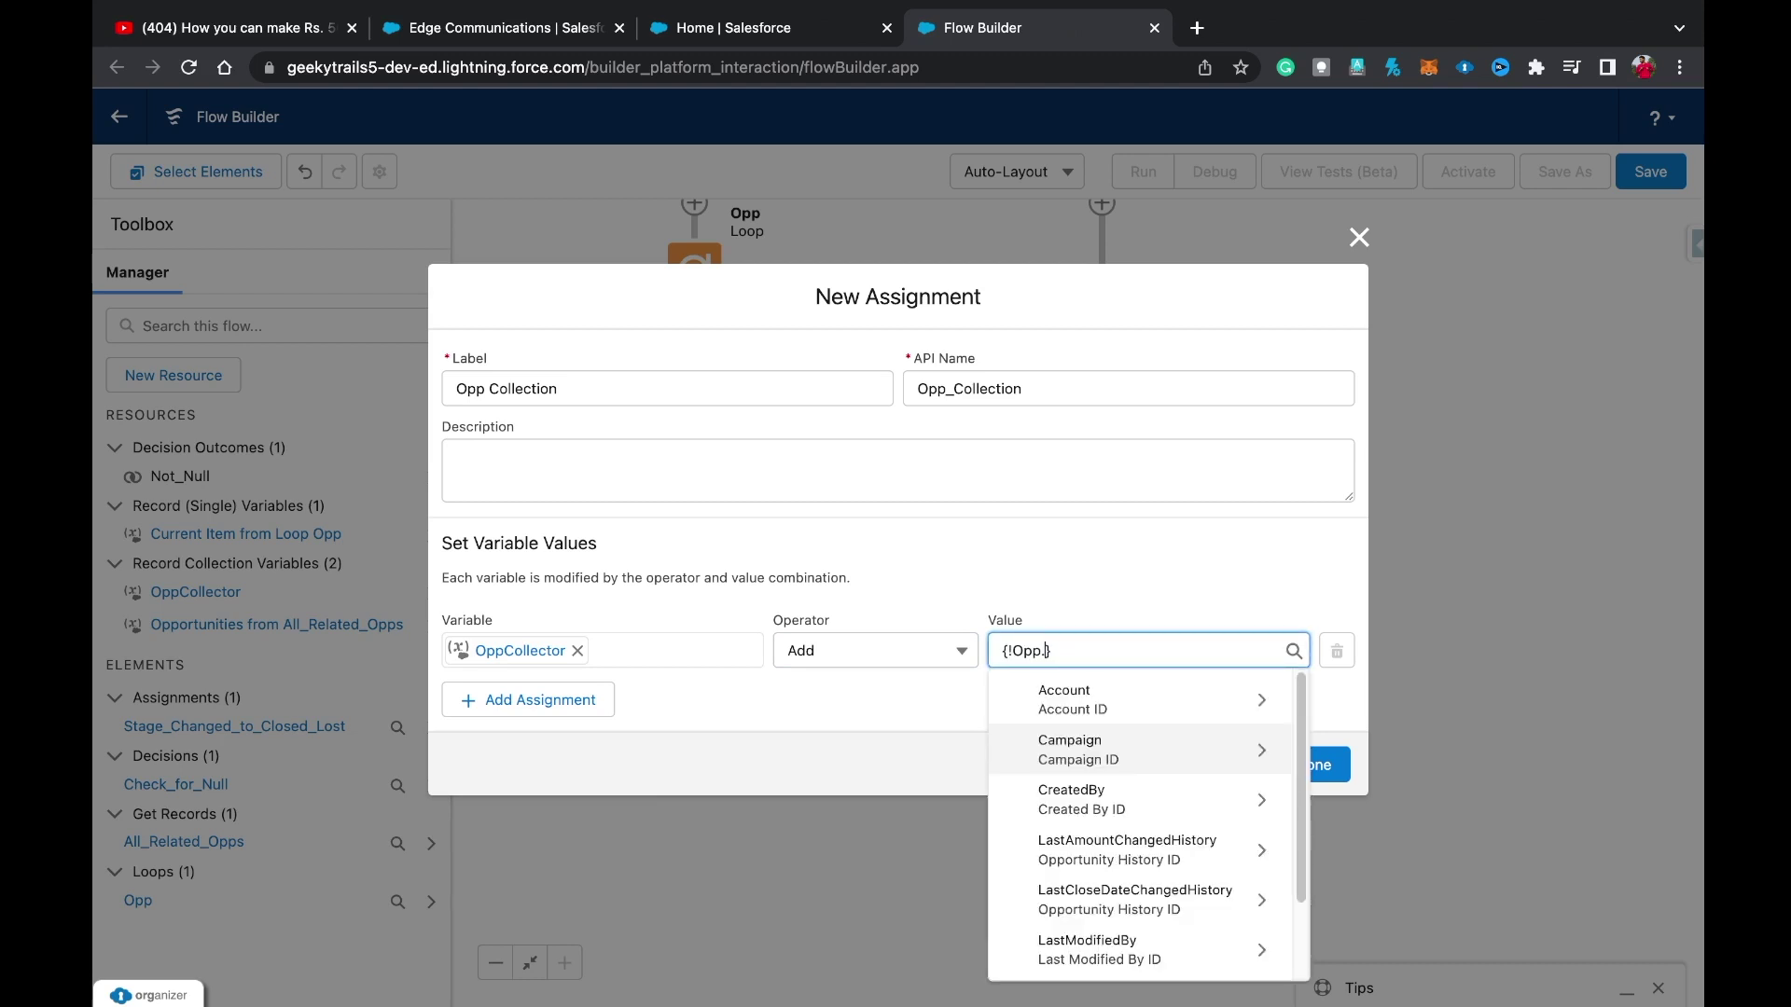
key(BackSpace)
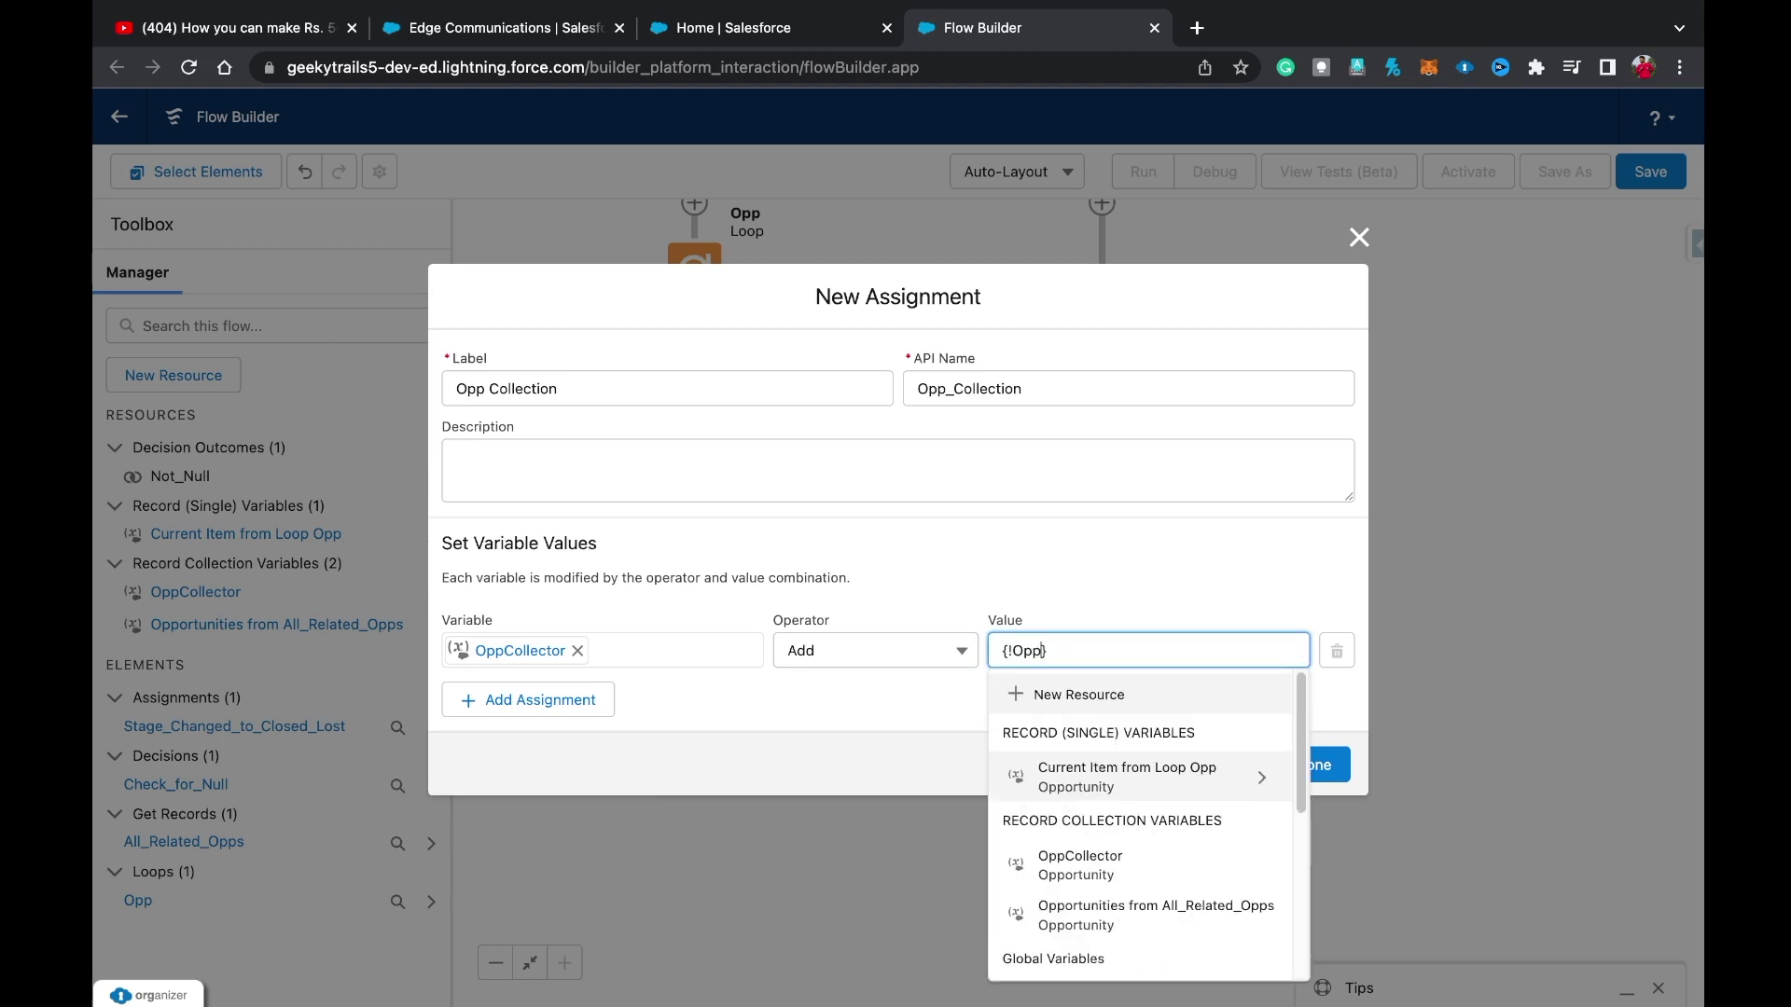
key(Return)
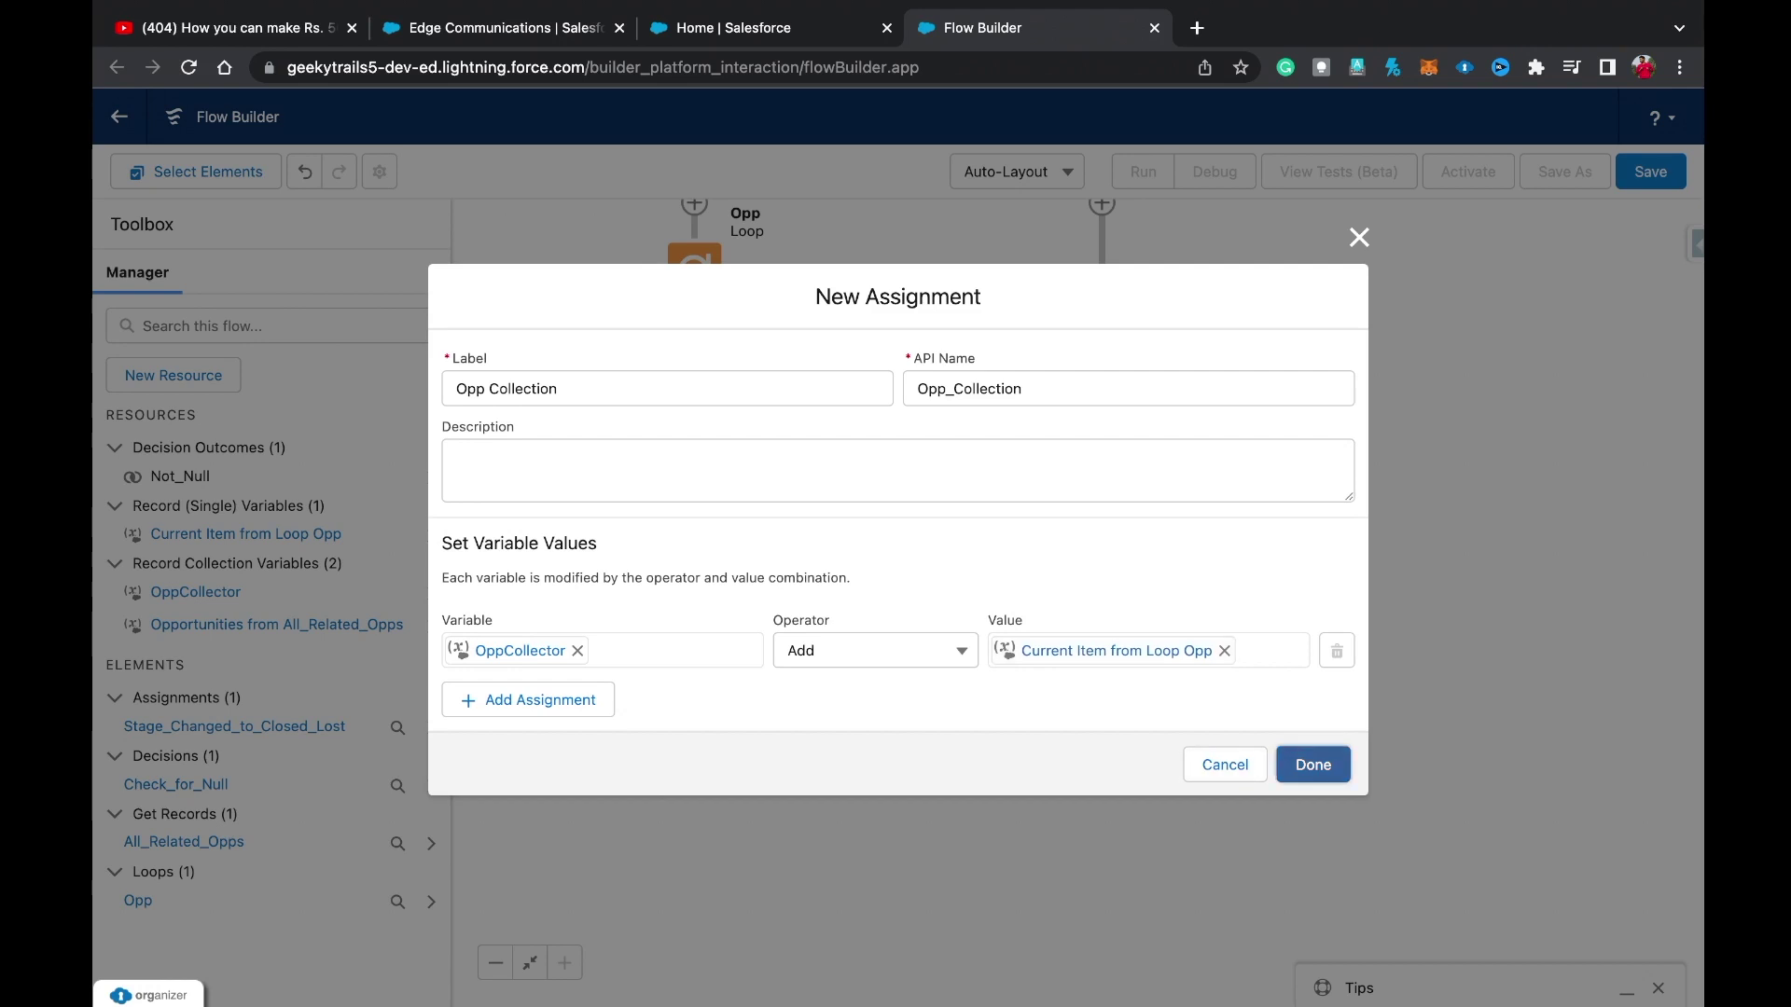
click(1312, 764)
scroll(879, 602, up, 3)
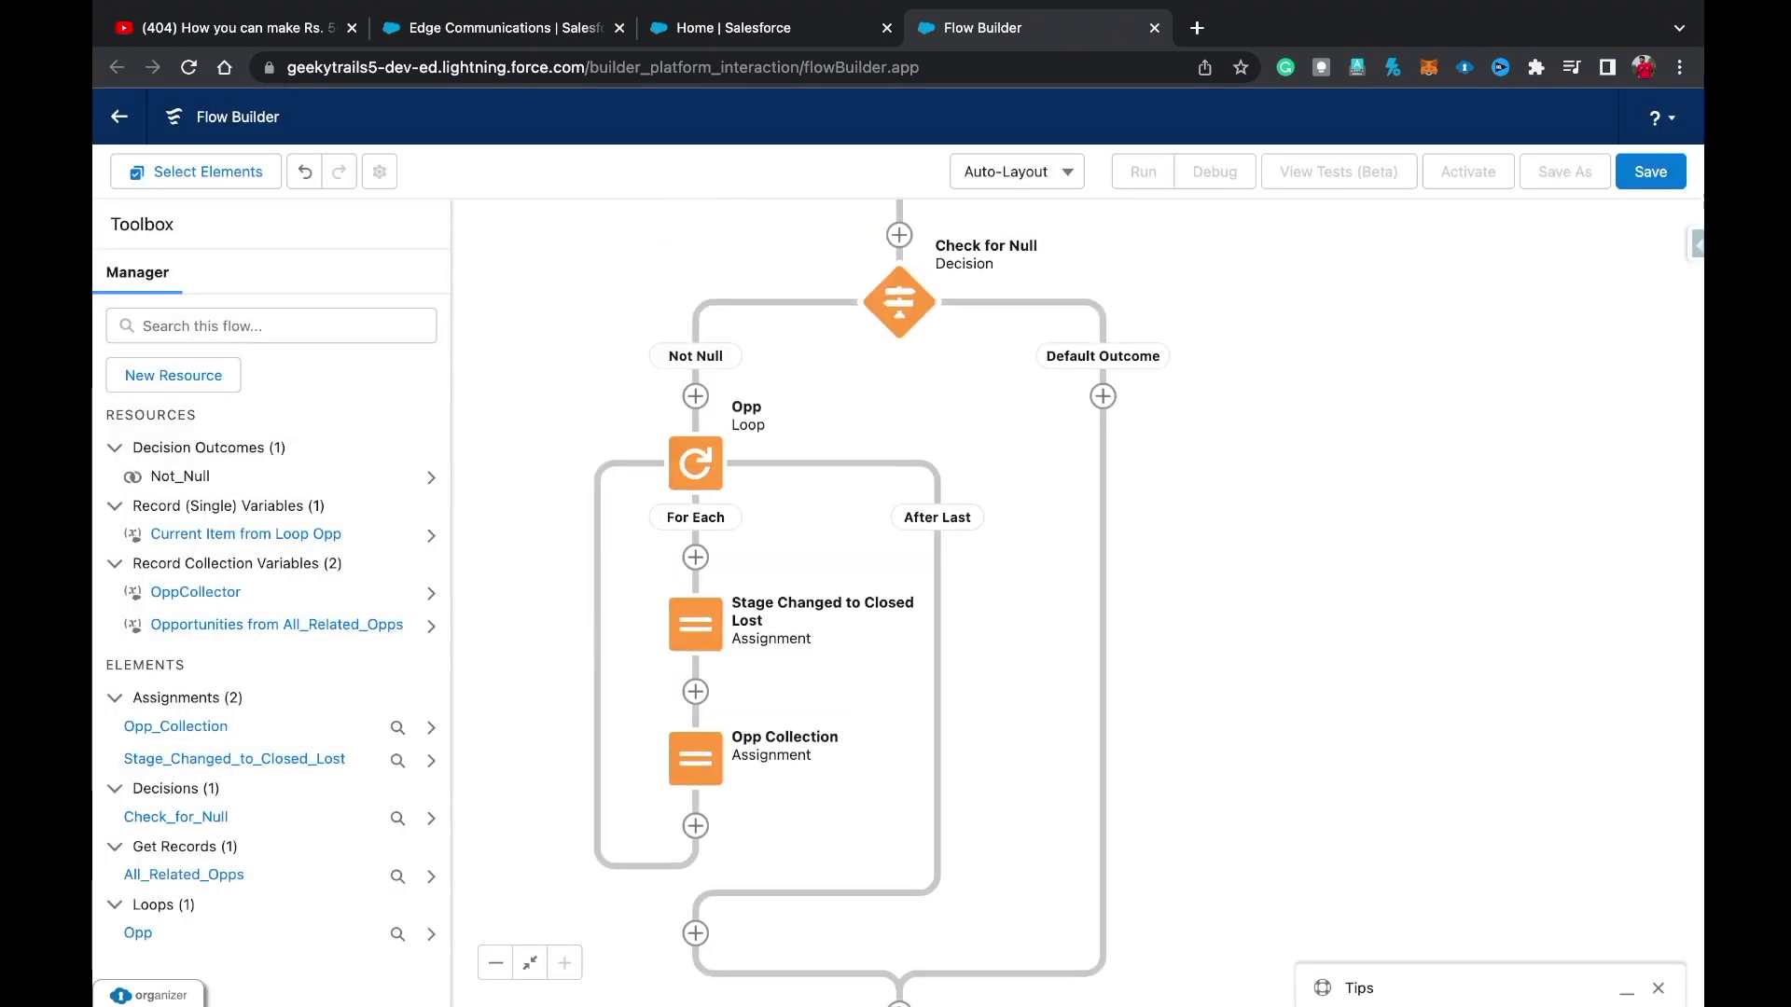
scroll(880, 603, up, 3)
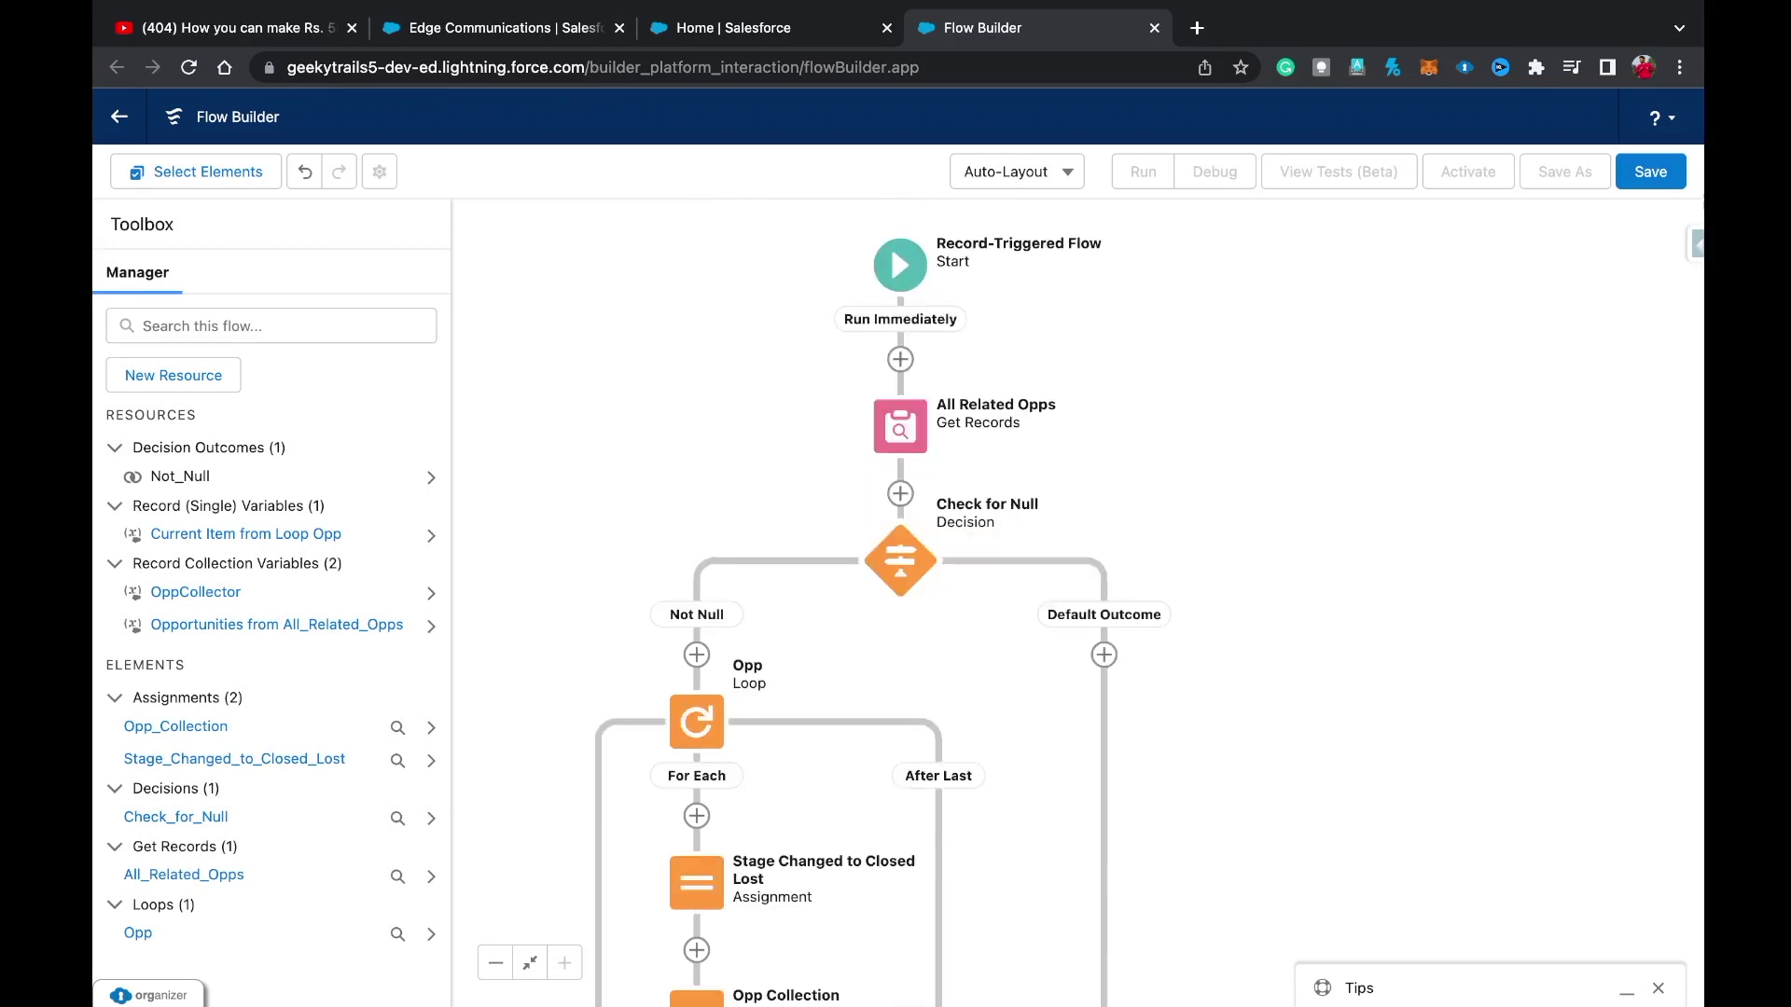
Add an Update Records element labelled "Update Opp" on the After Last path of the Opp loop.
click(496, 962)
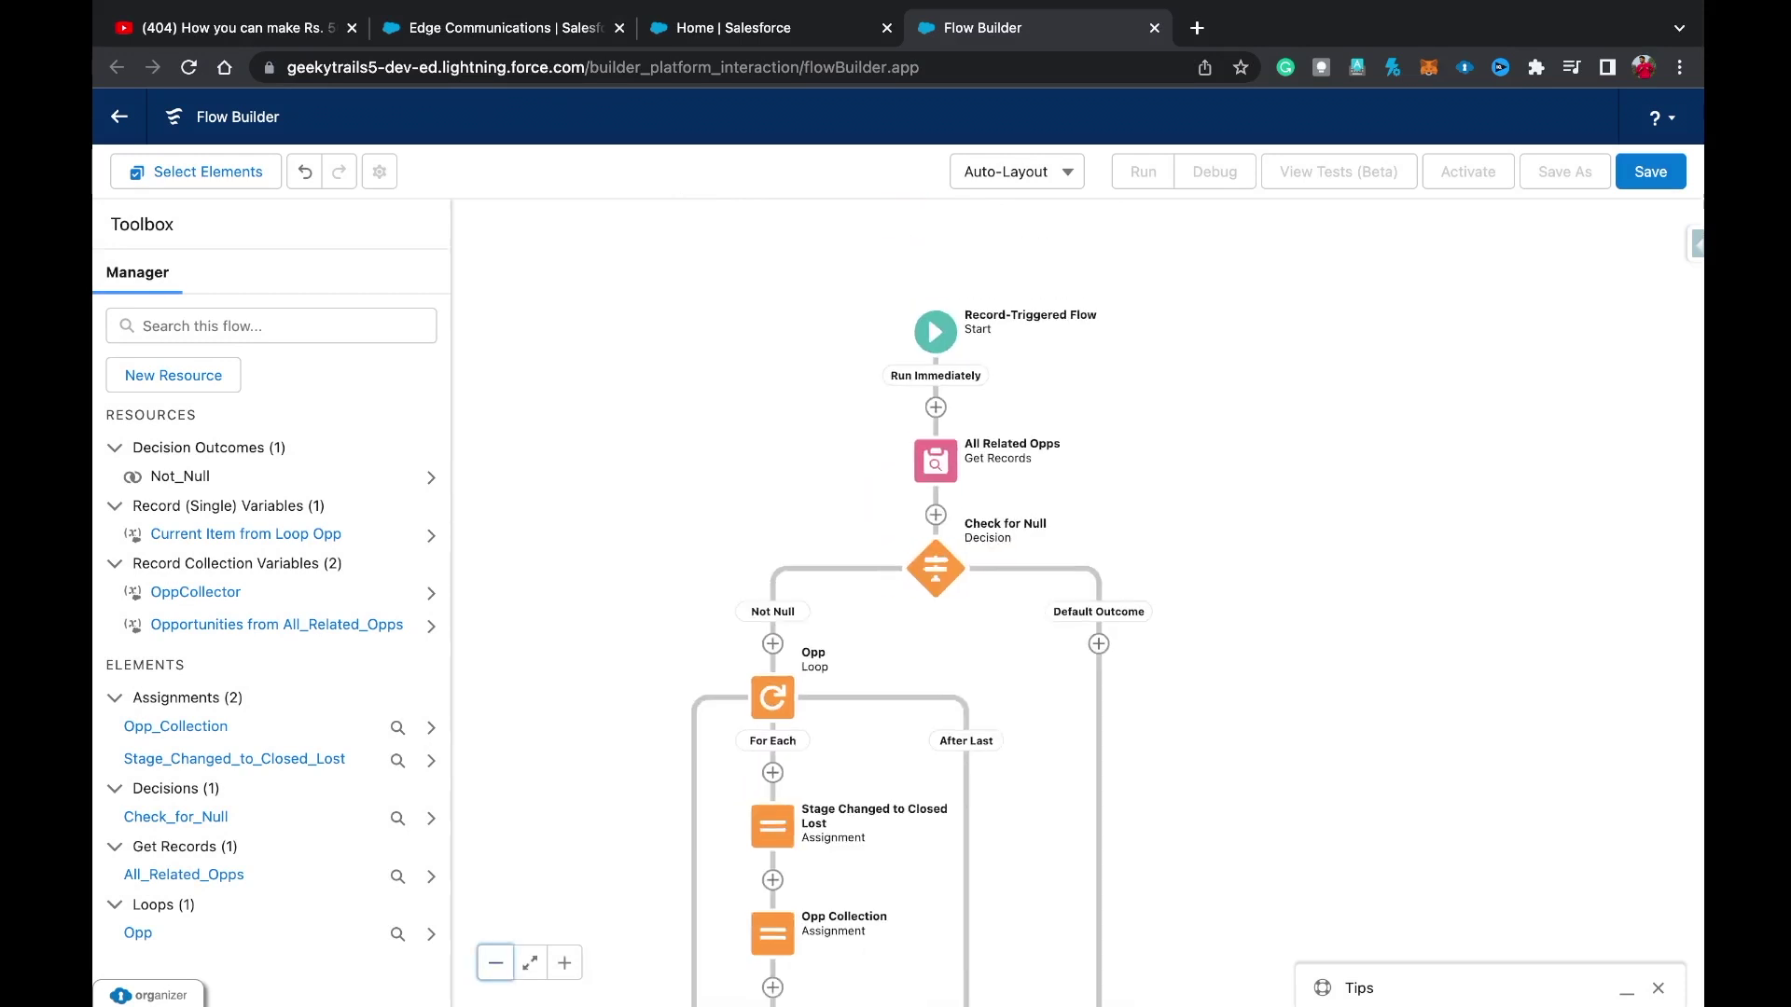
scroll(886, 597, down, 2)
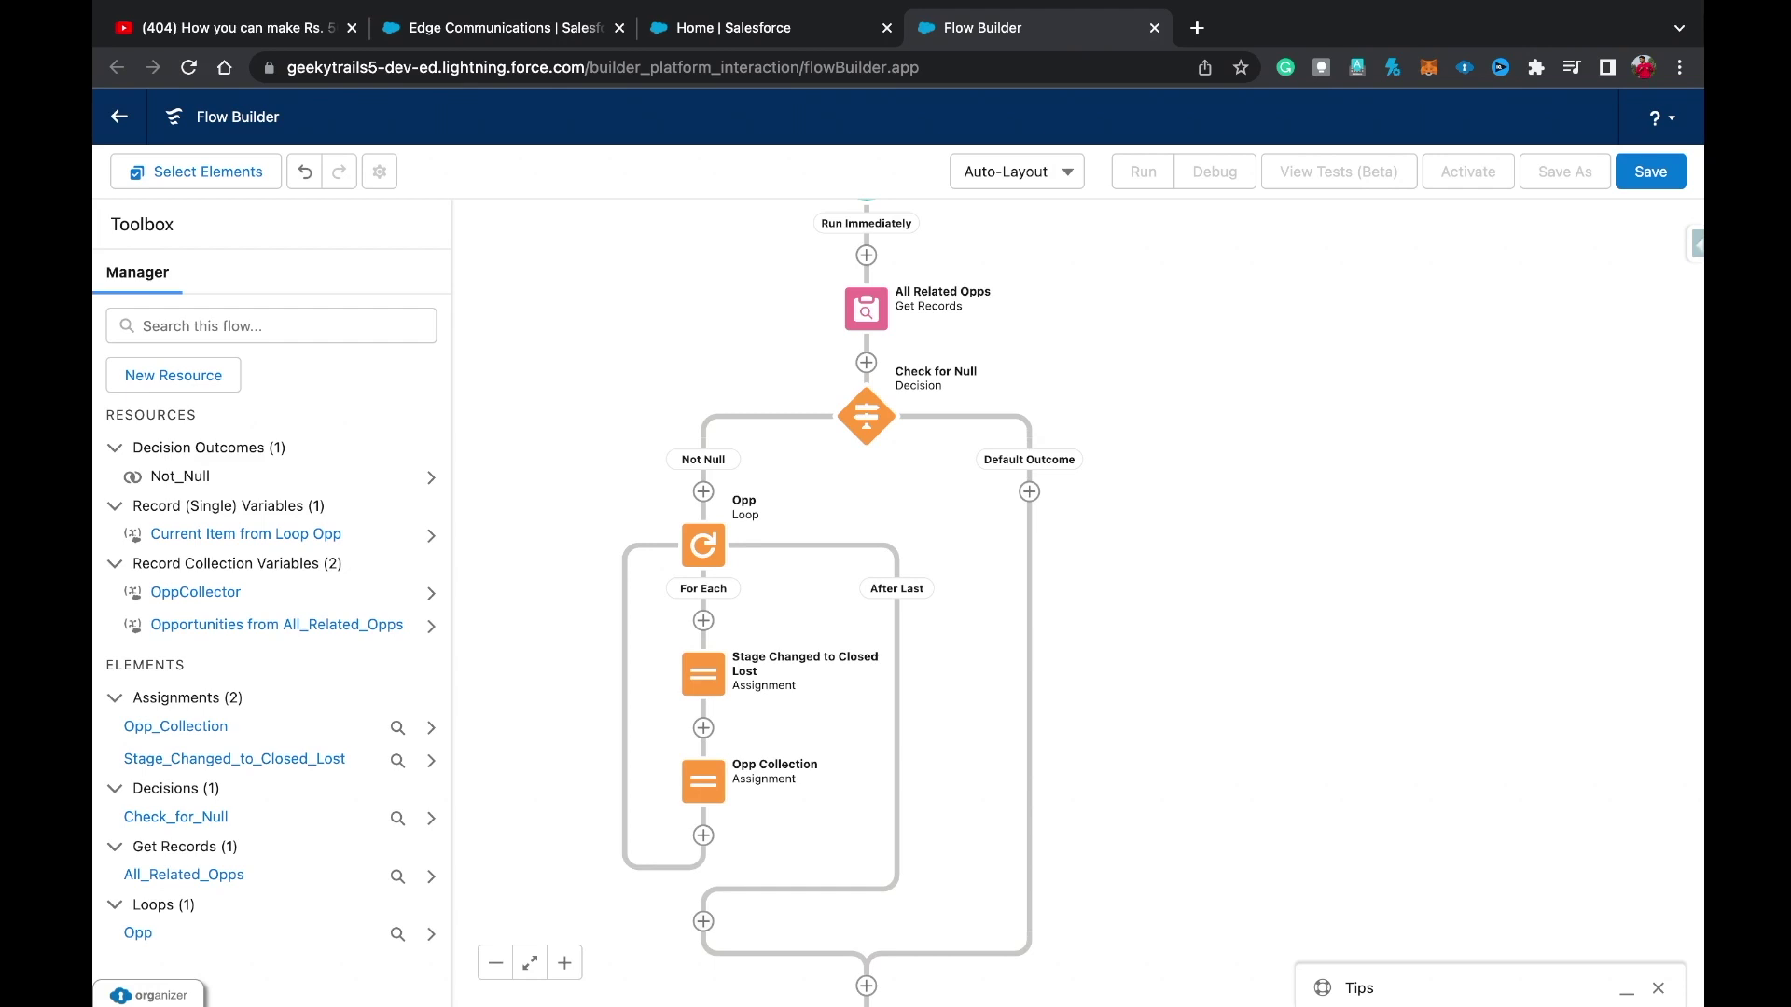
scroll(703, 921, up, 1)
click(703, 920)
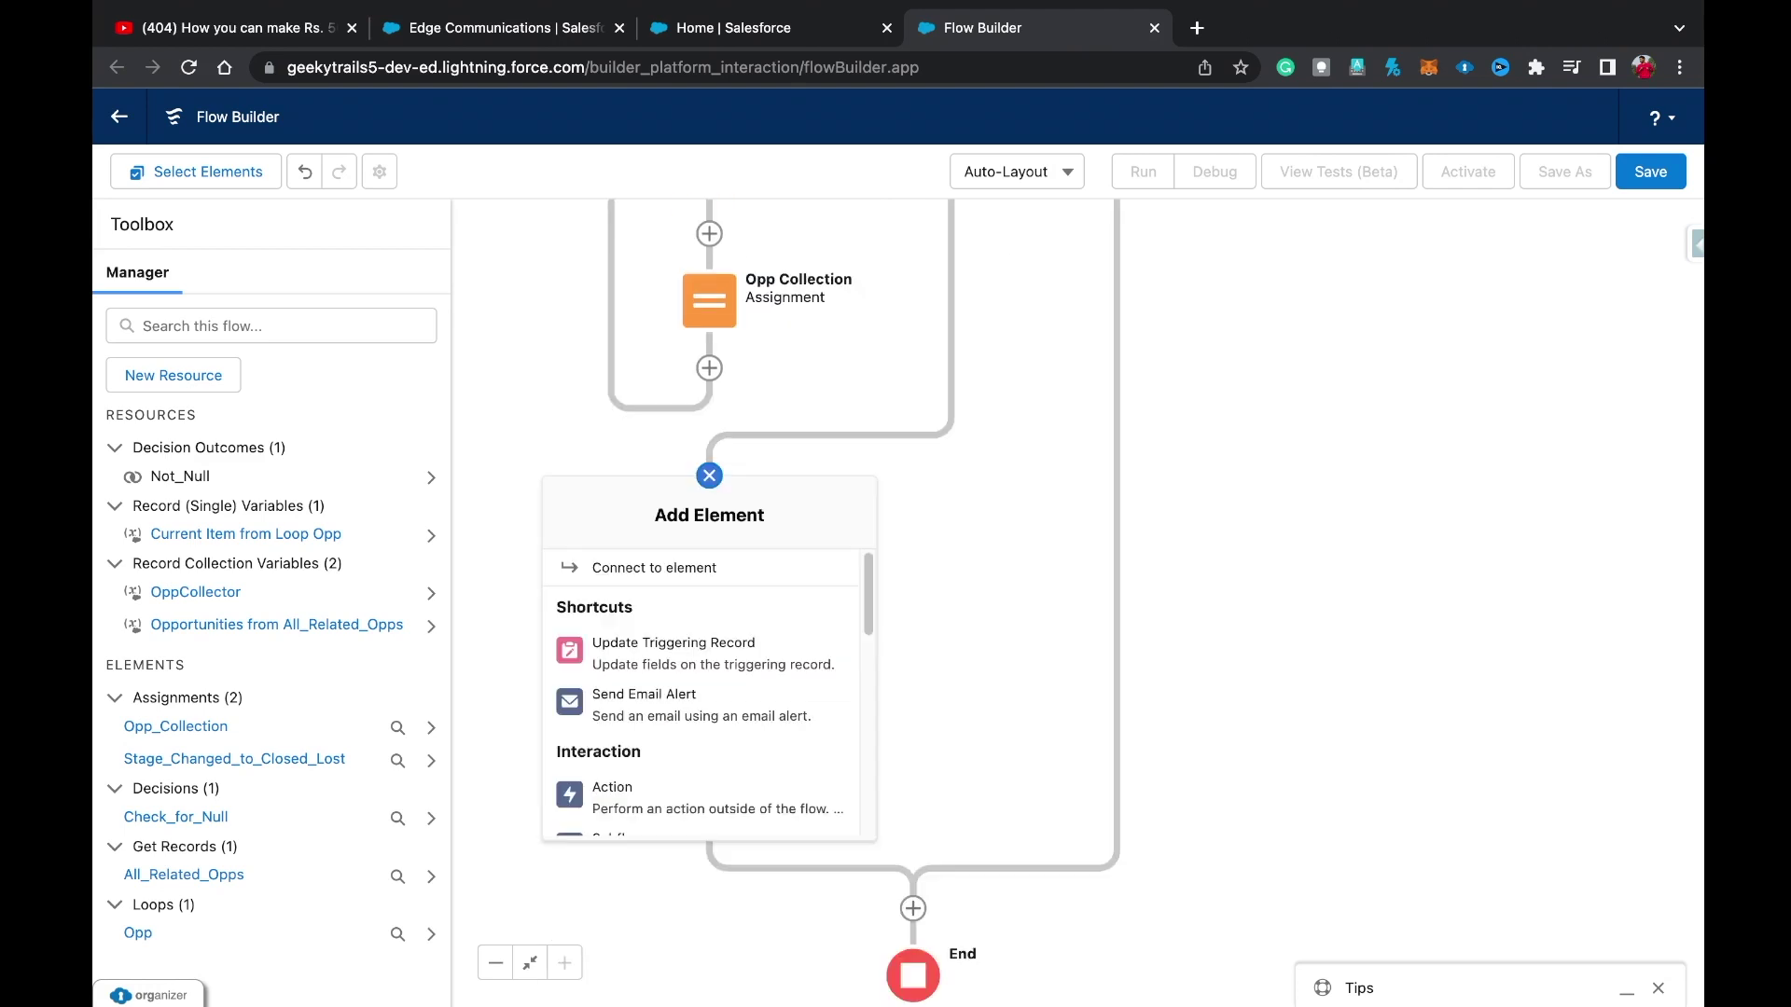
scroll(700, 714, down, 6)
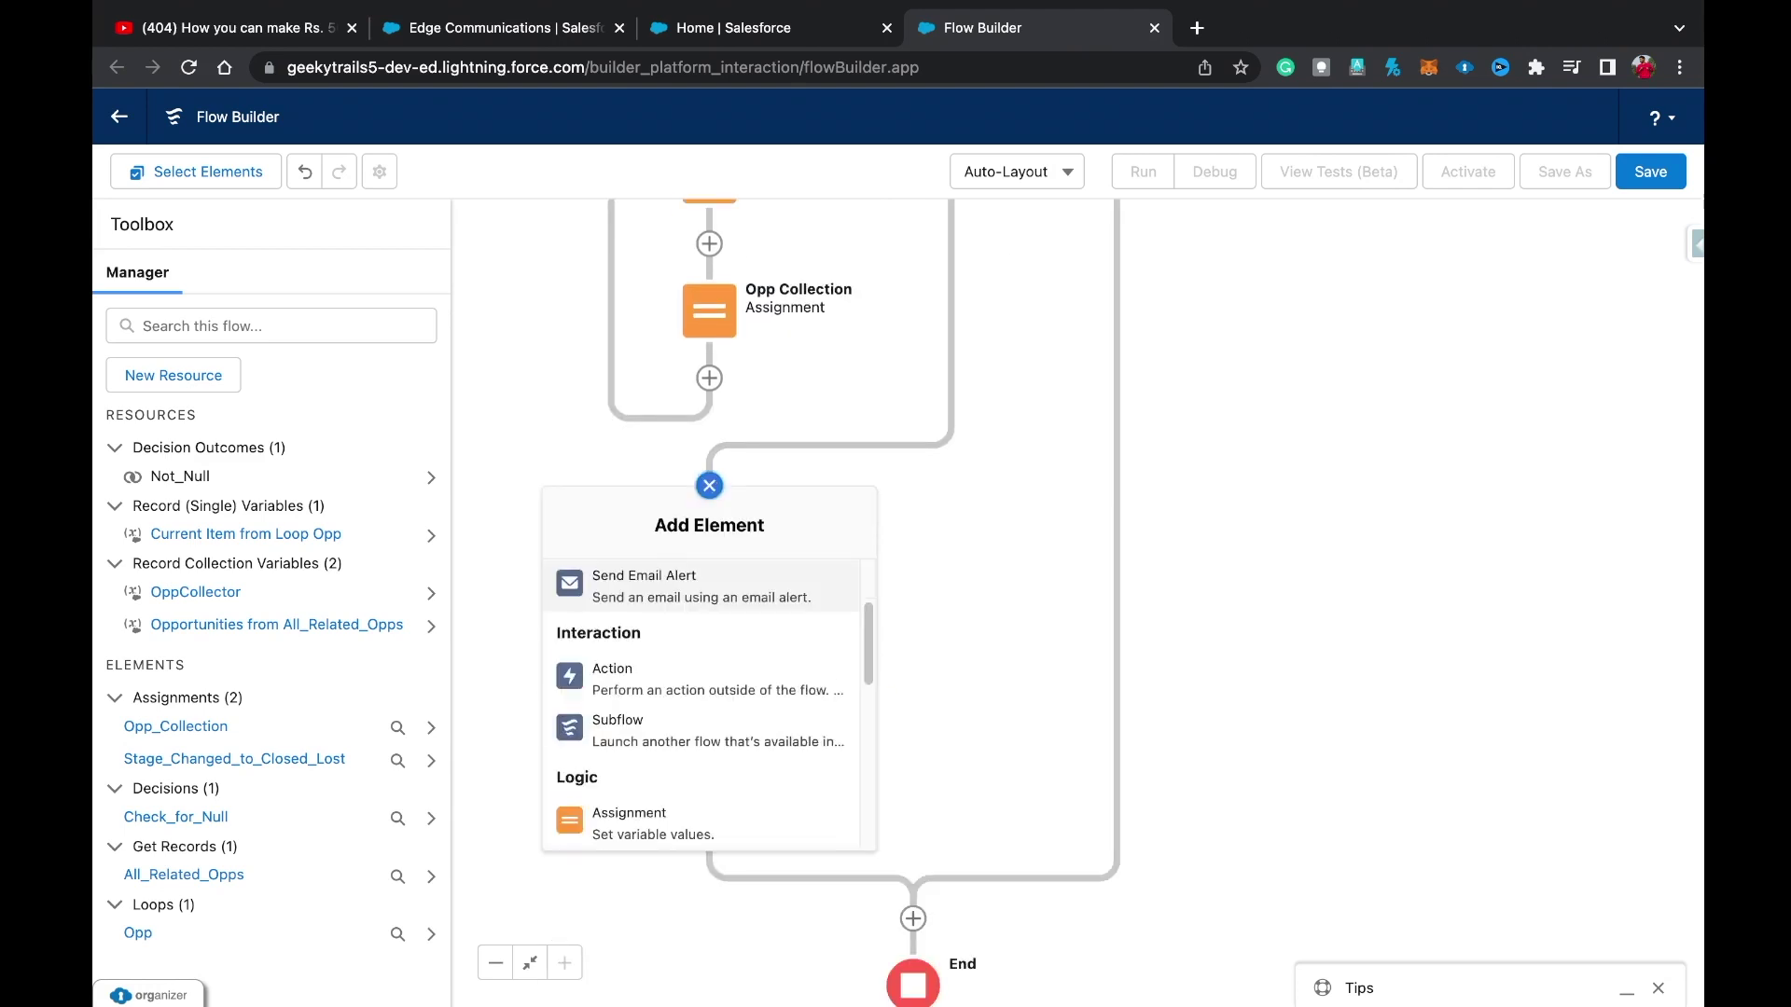
scroll(700, 714, down, 2)
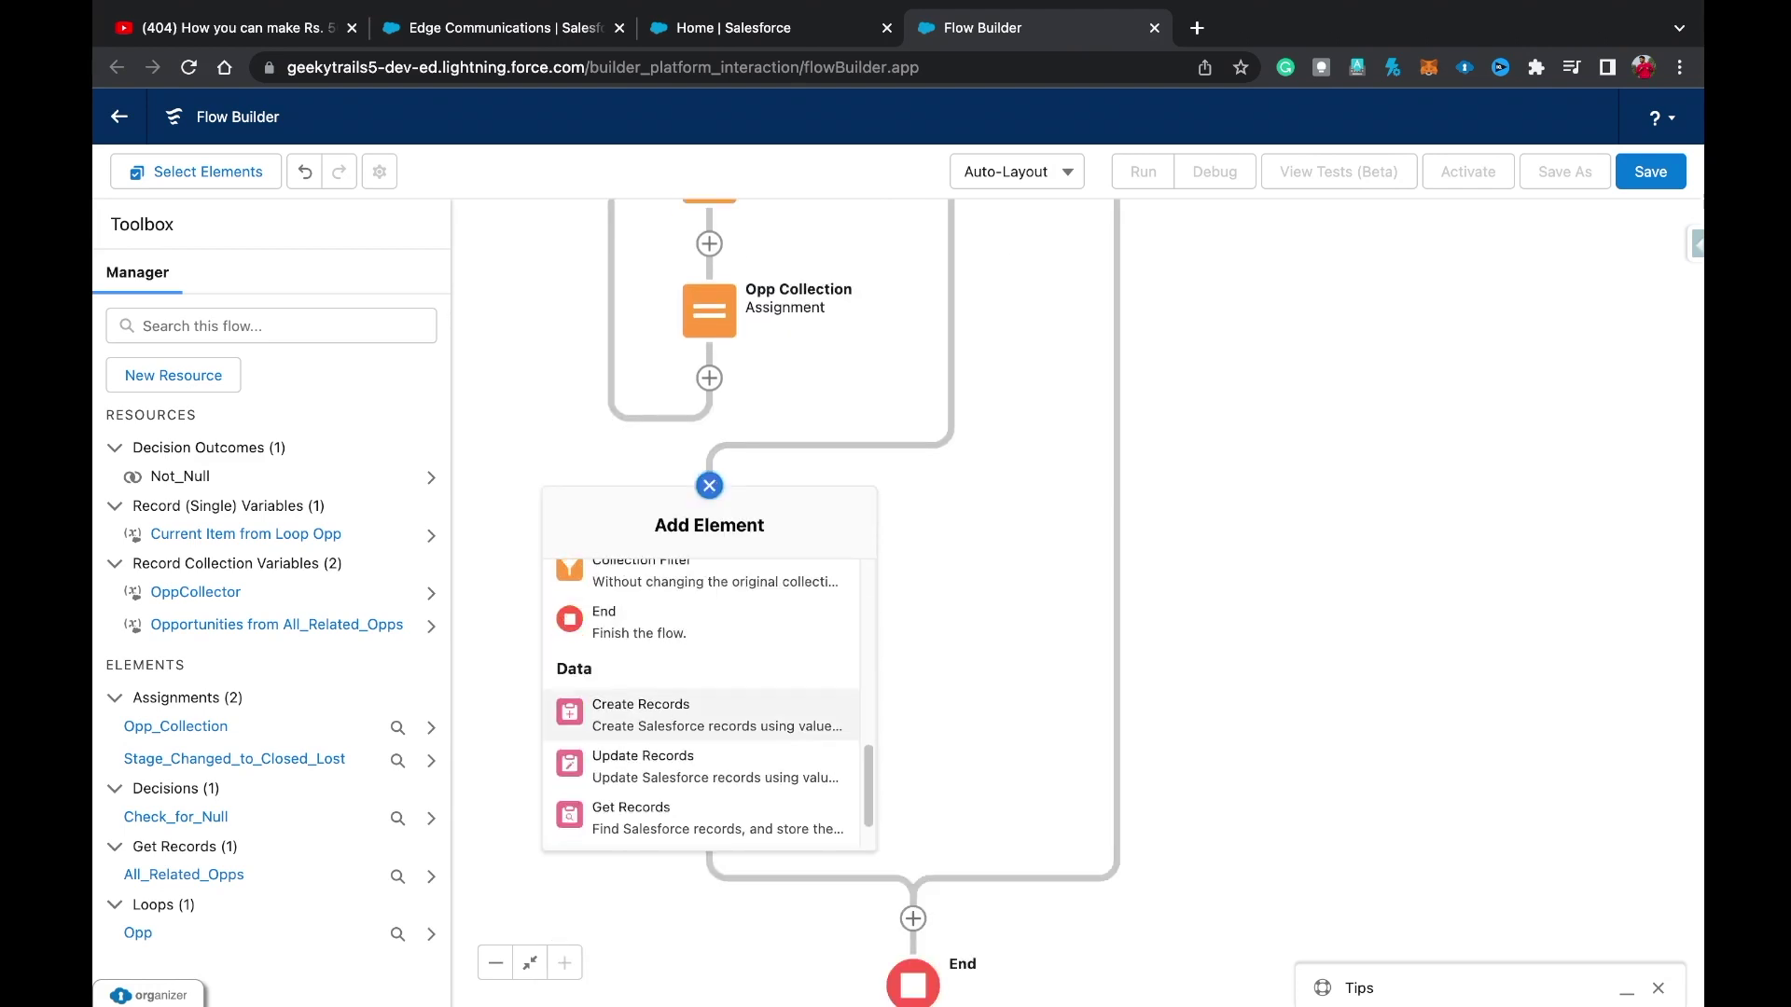
click(643, 648)
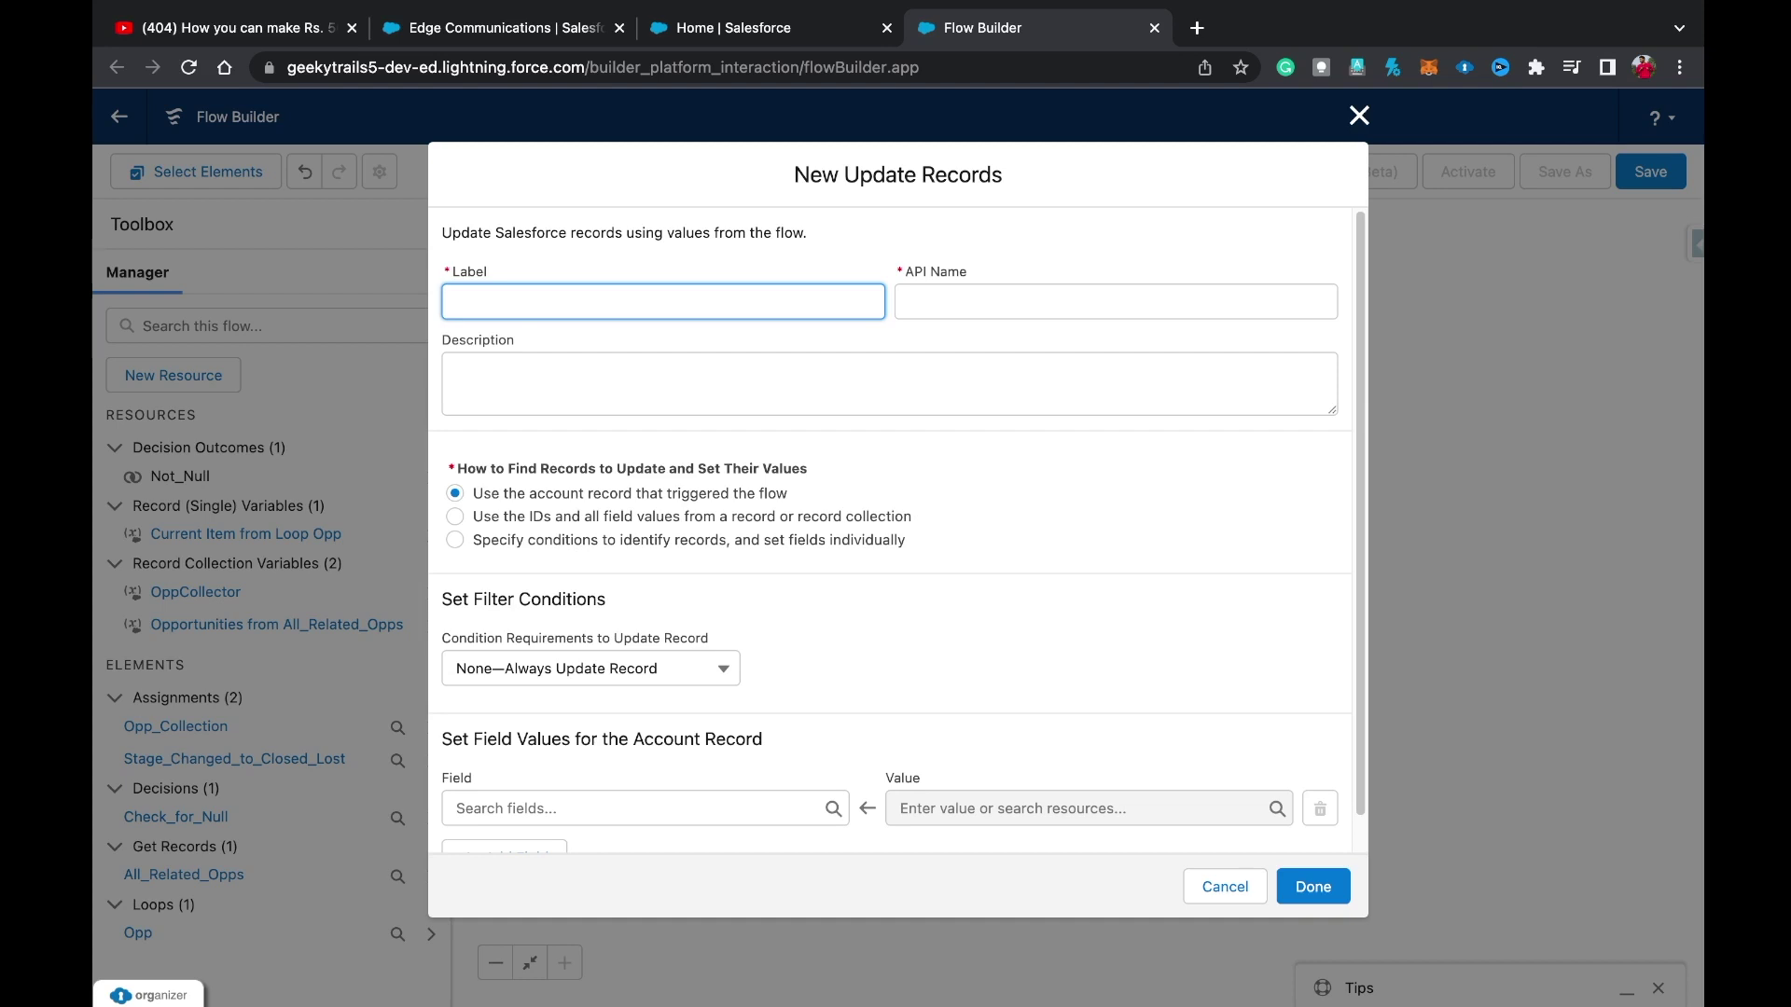
click(456, 302)
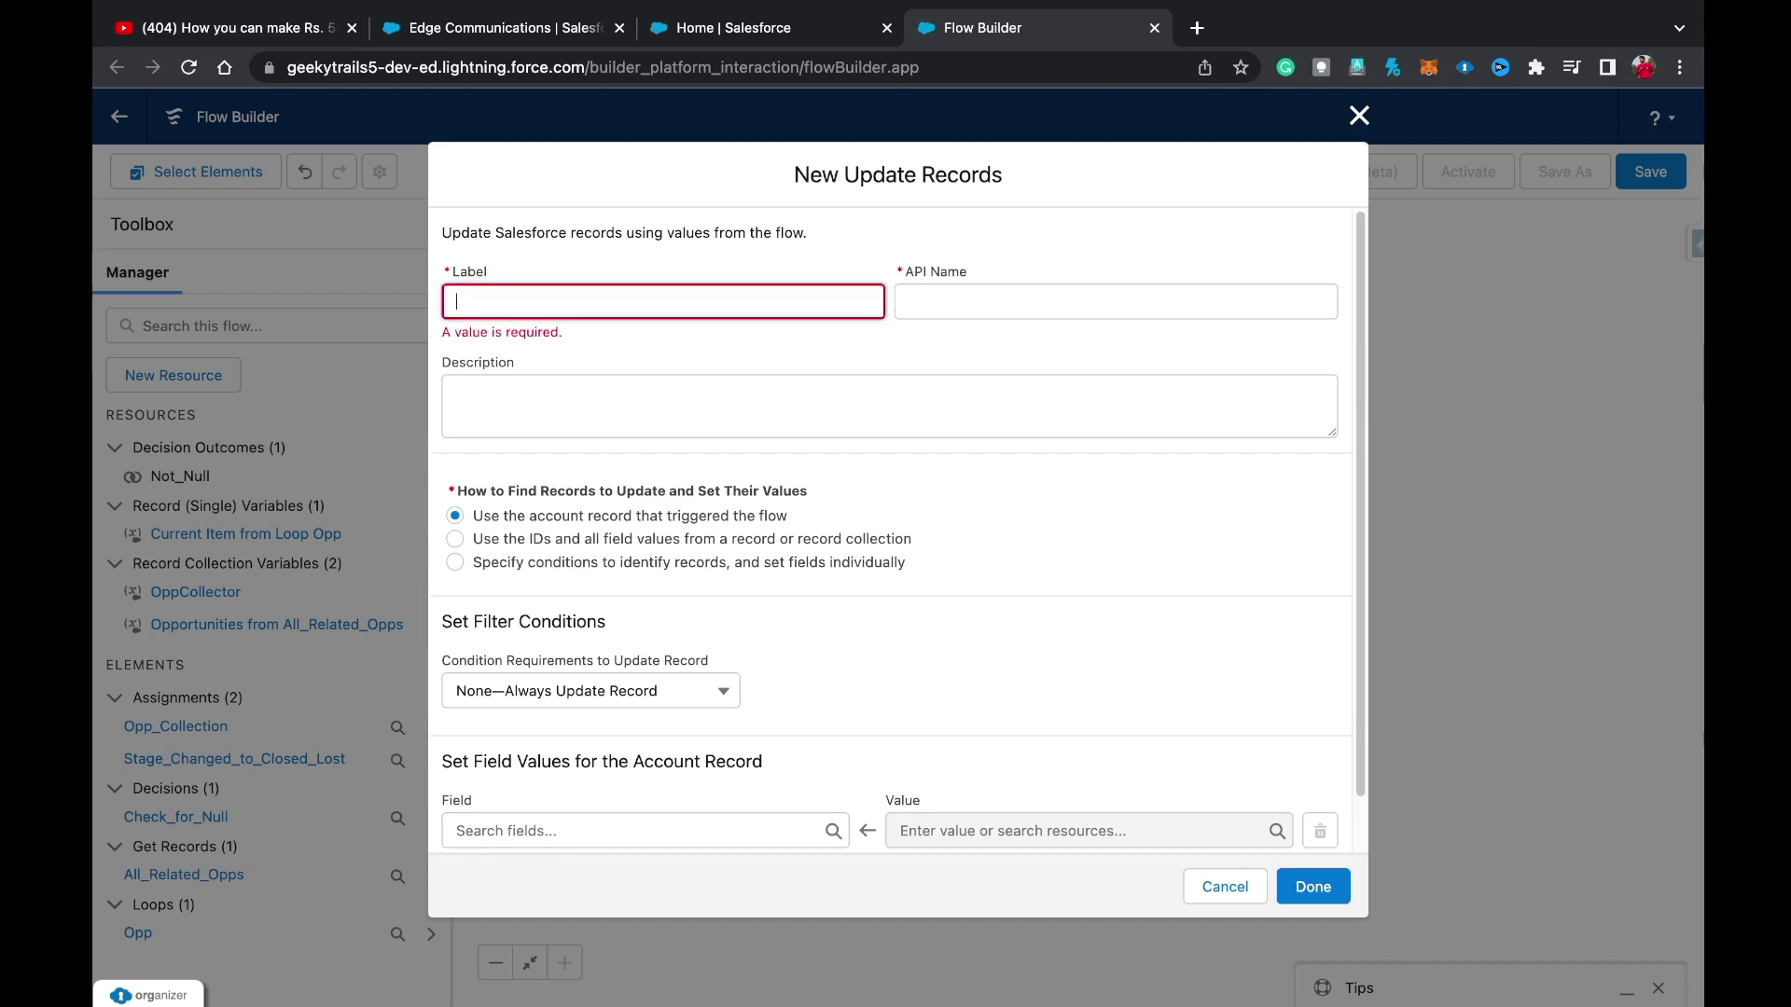
text(Update Opp)
click(951, 301)
scroll(952, 301, down, 1)
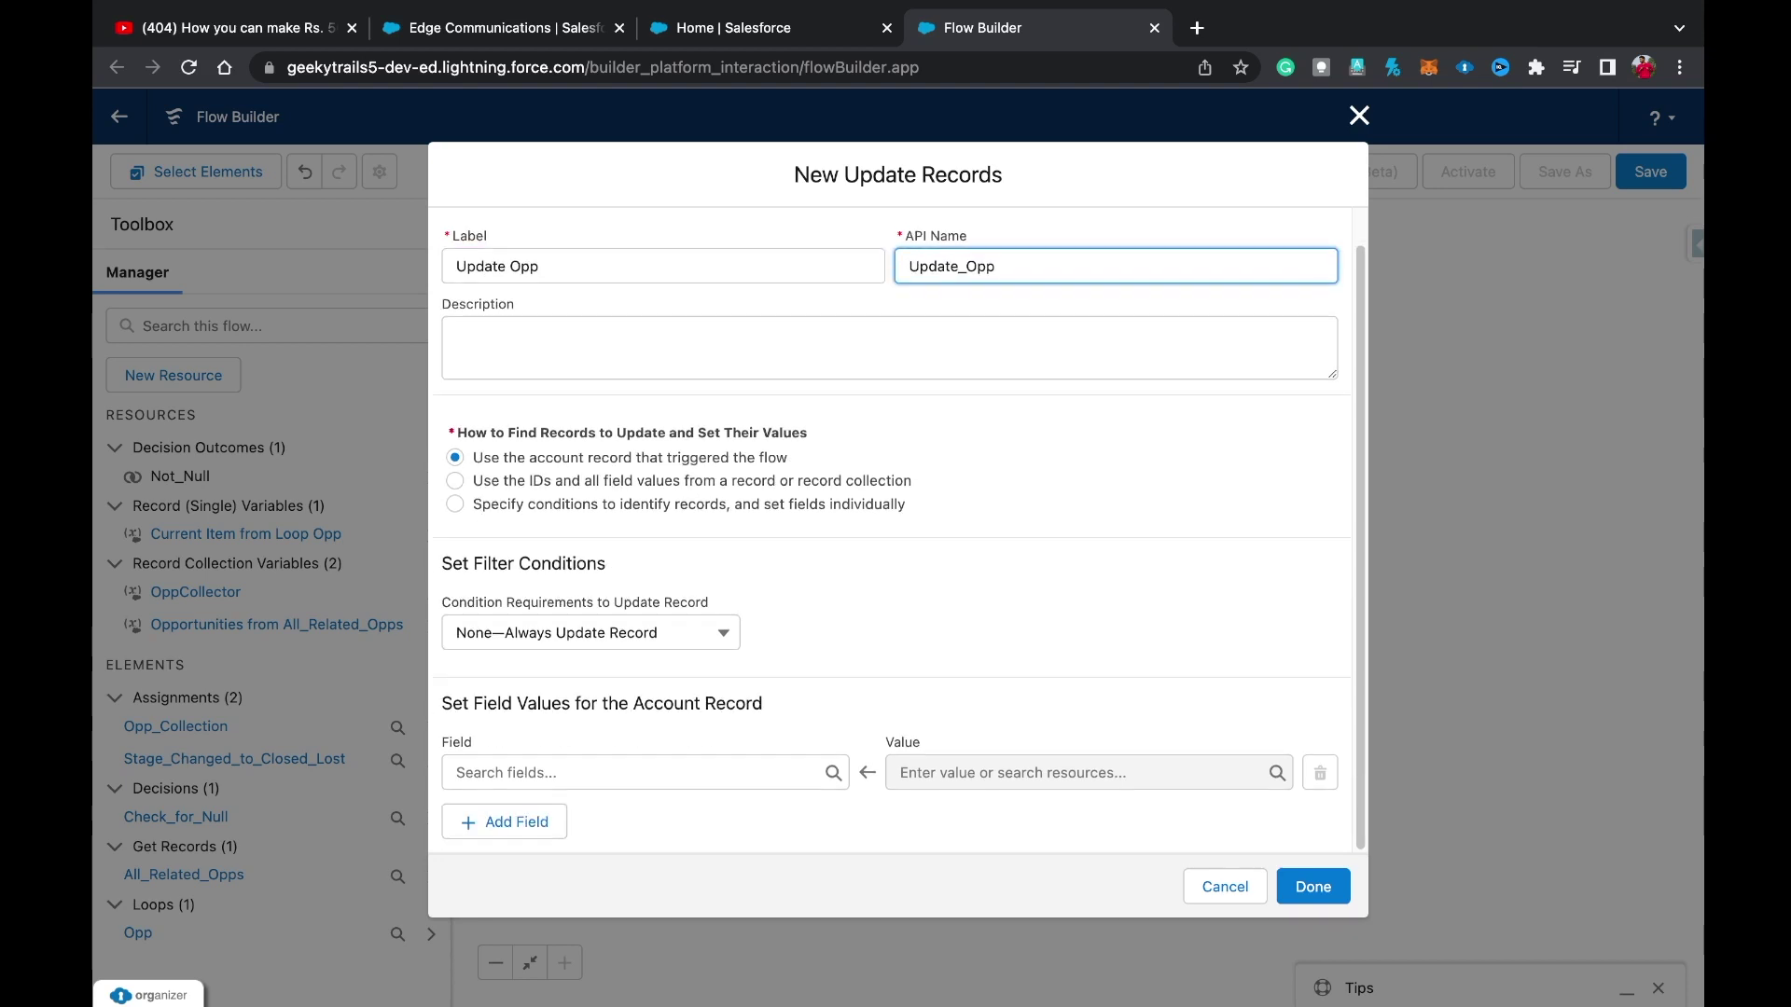
Make Update Opp use the IDs and all field values from the OppCollector record collection, and finish the element.
click(454, 480)
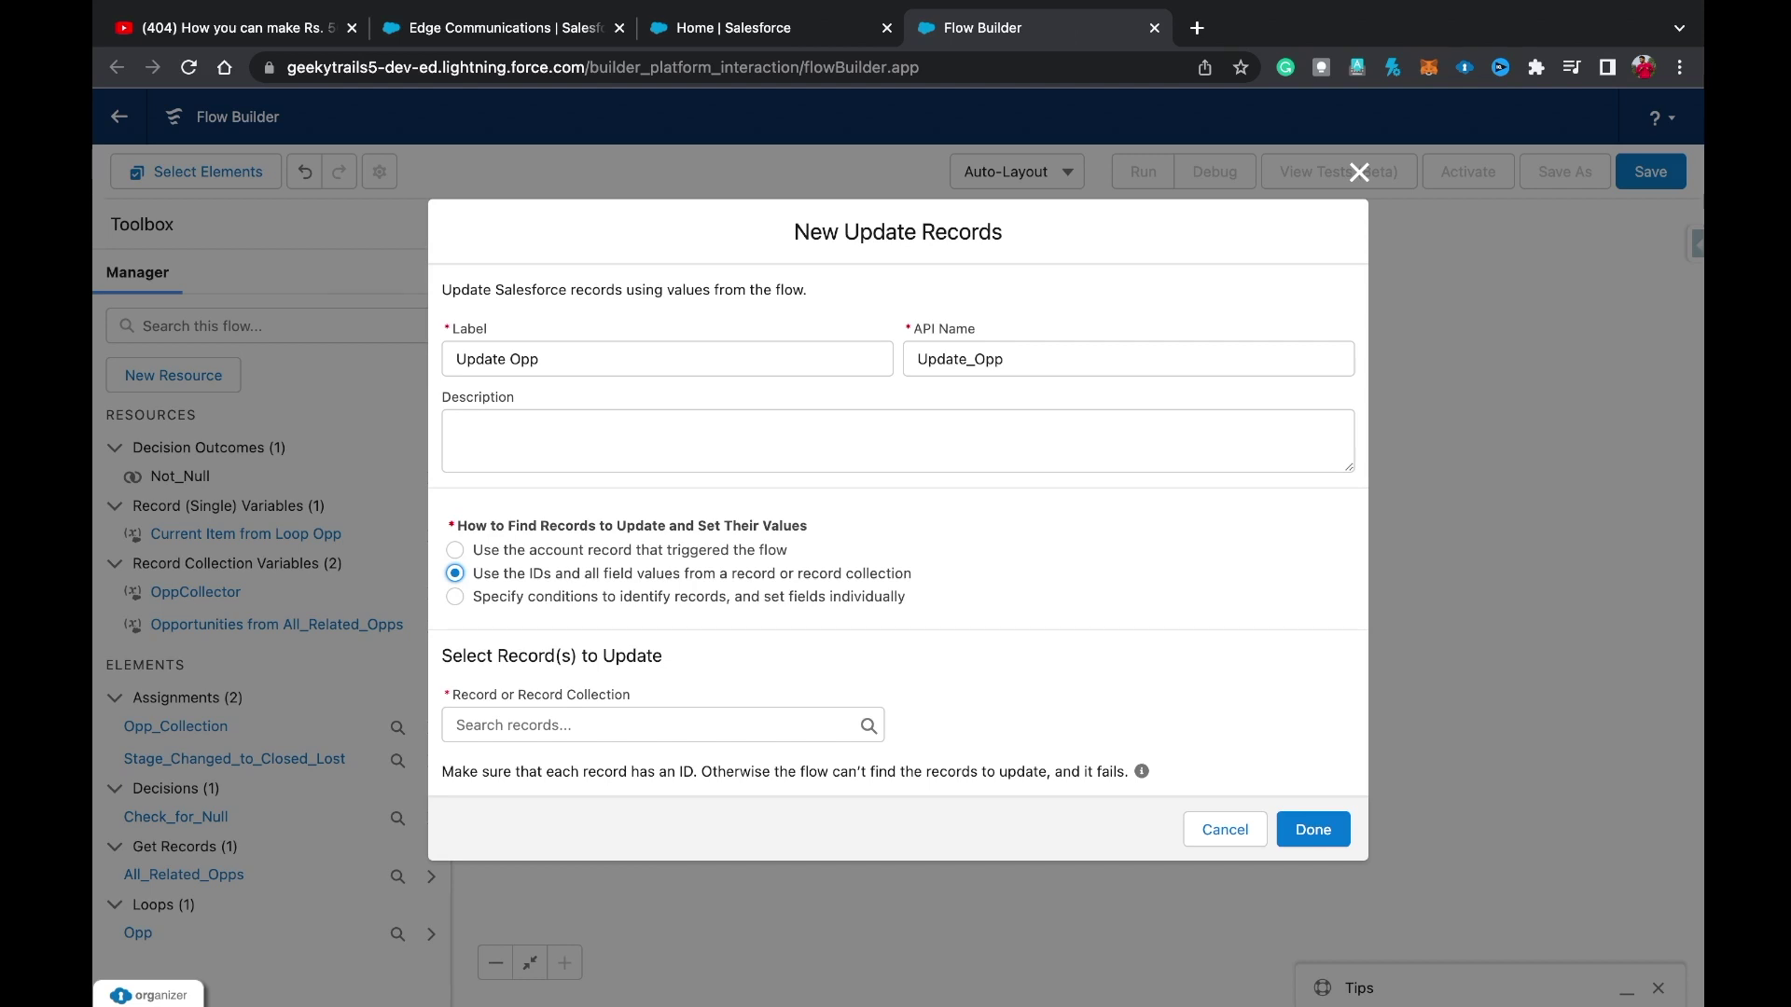
click(661, 724)
click(534, 589)
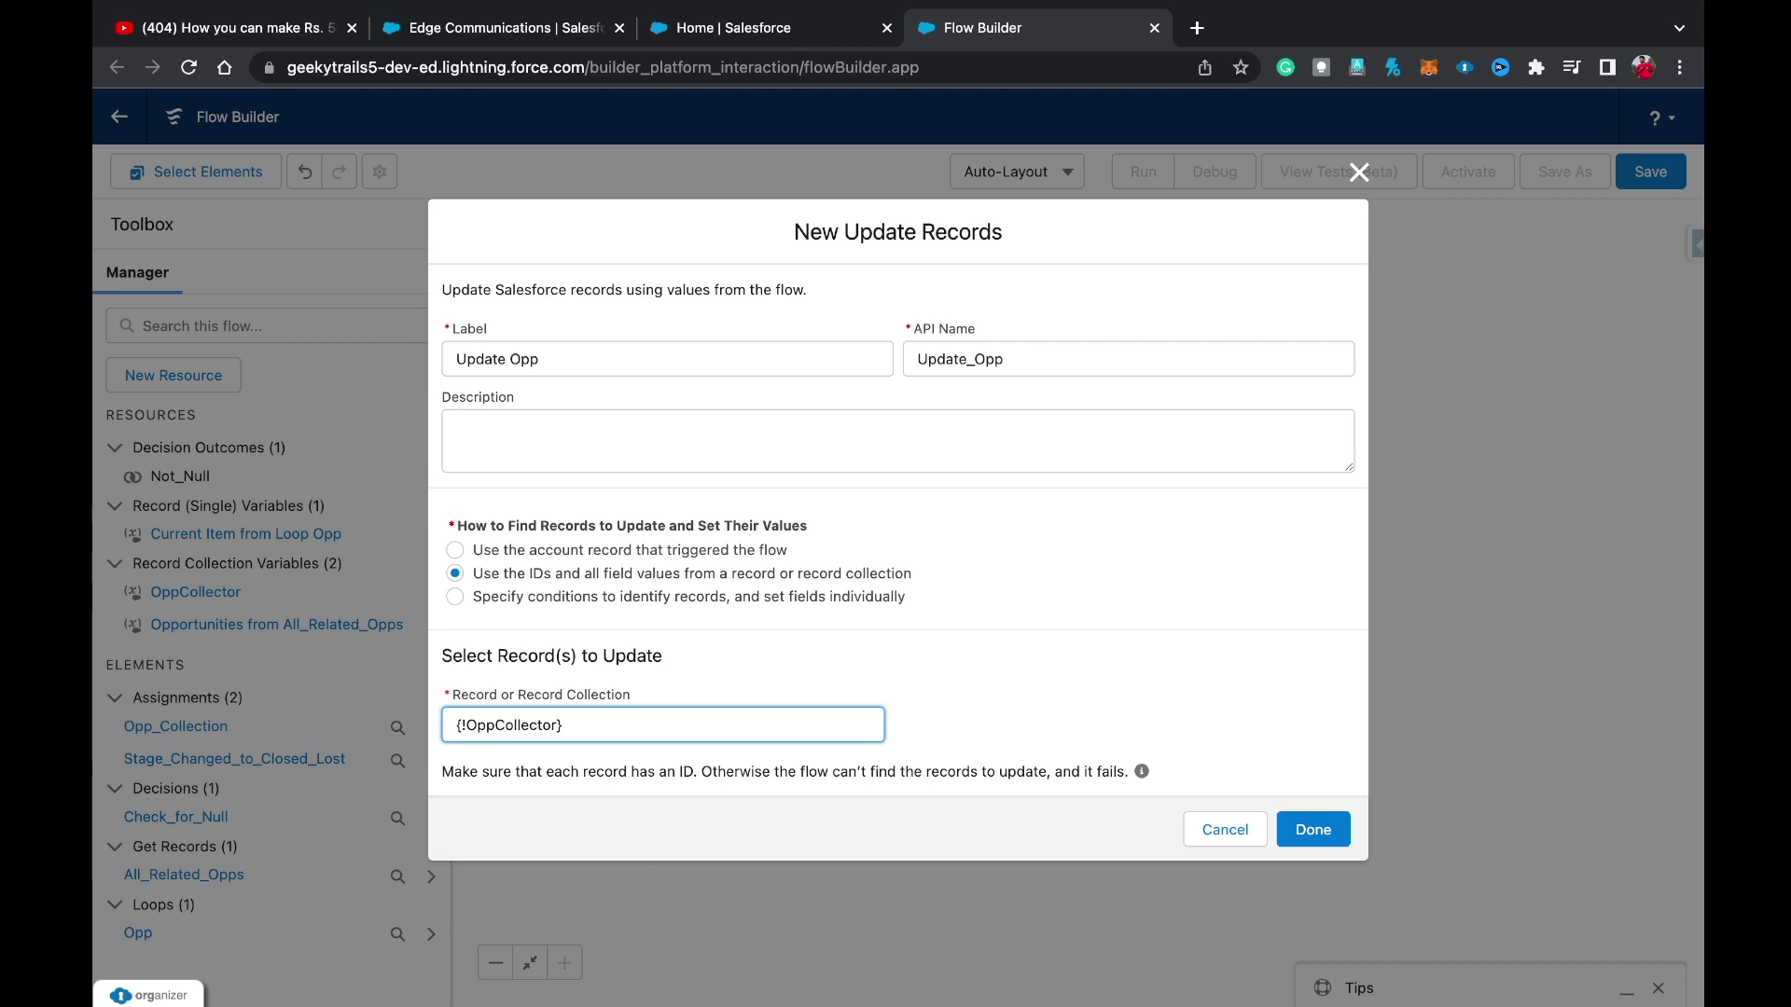
click(1313, 829)
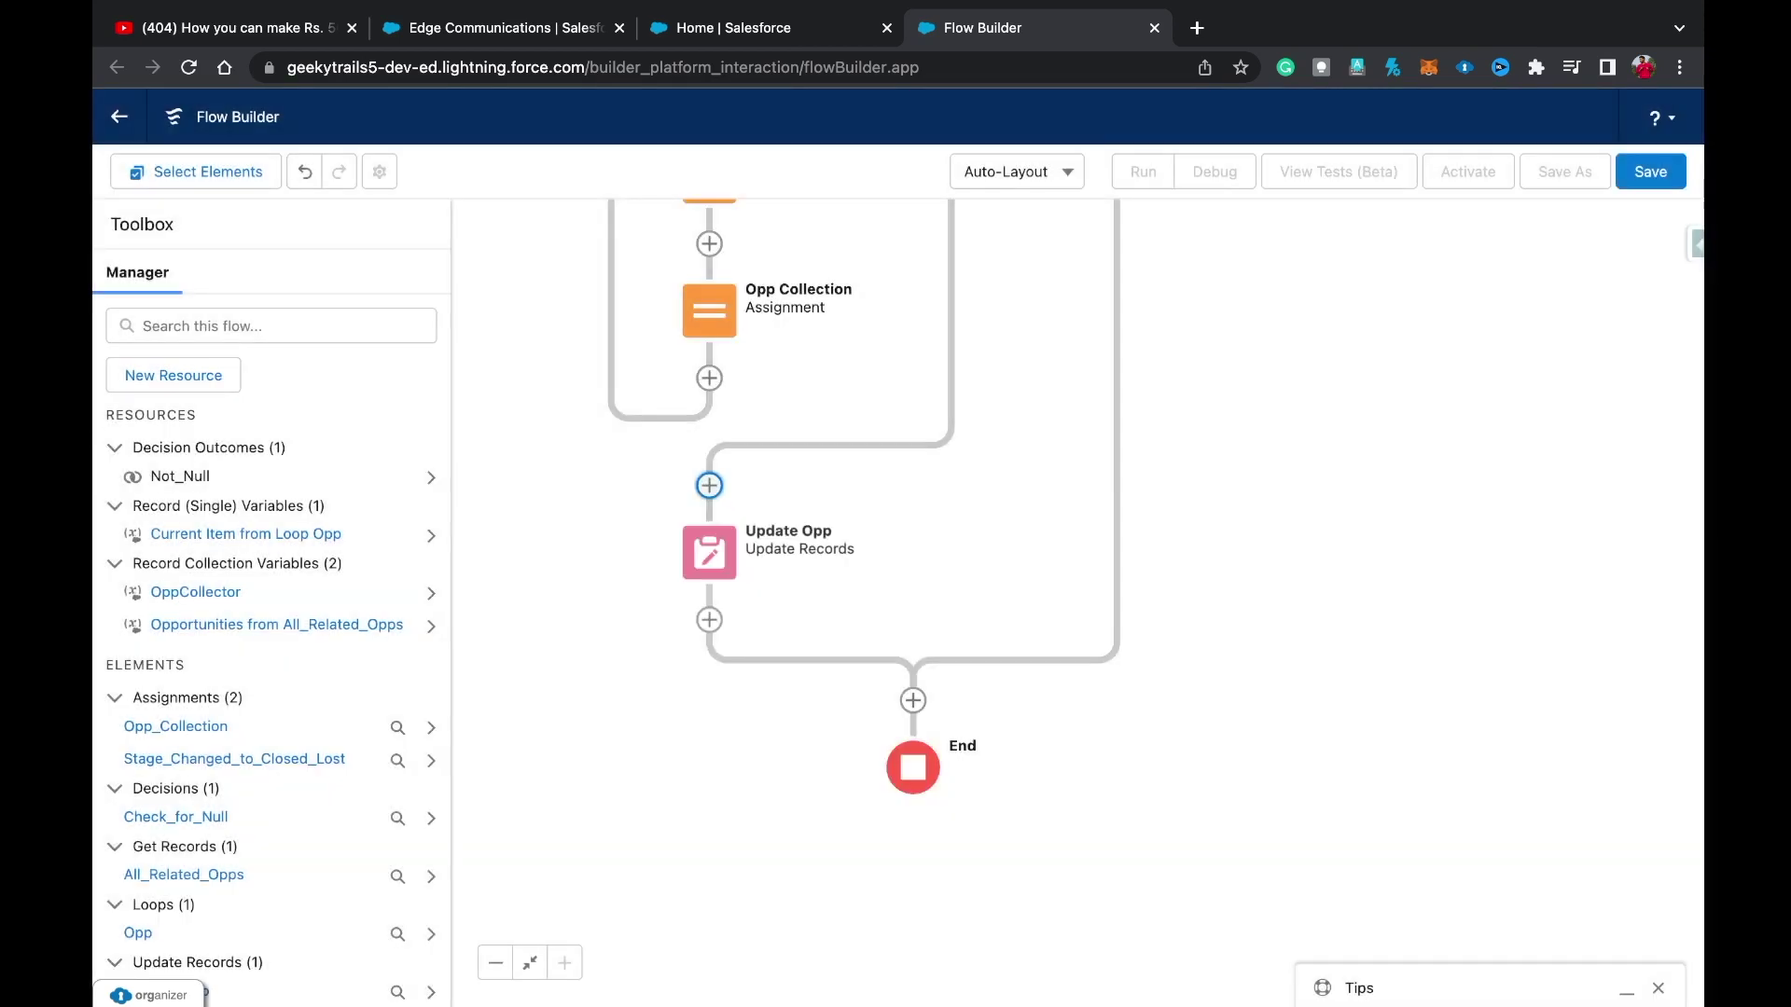
Save the flow with the label "Update Opportunites" and the API name Update_Opportunites, and activate it.
click(495, 962)
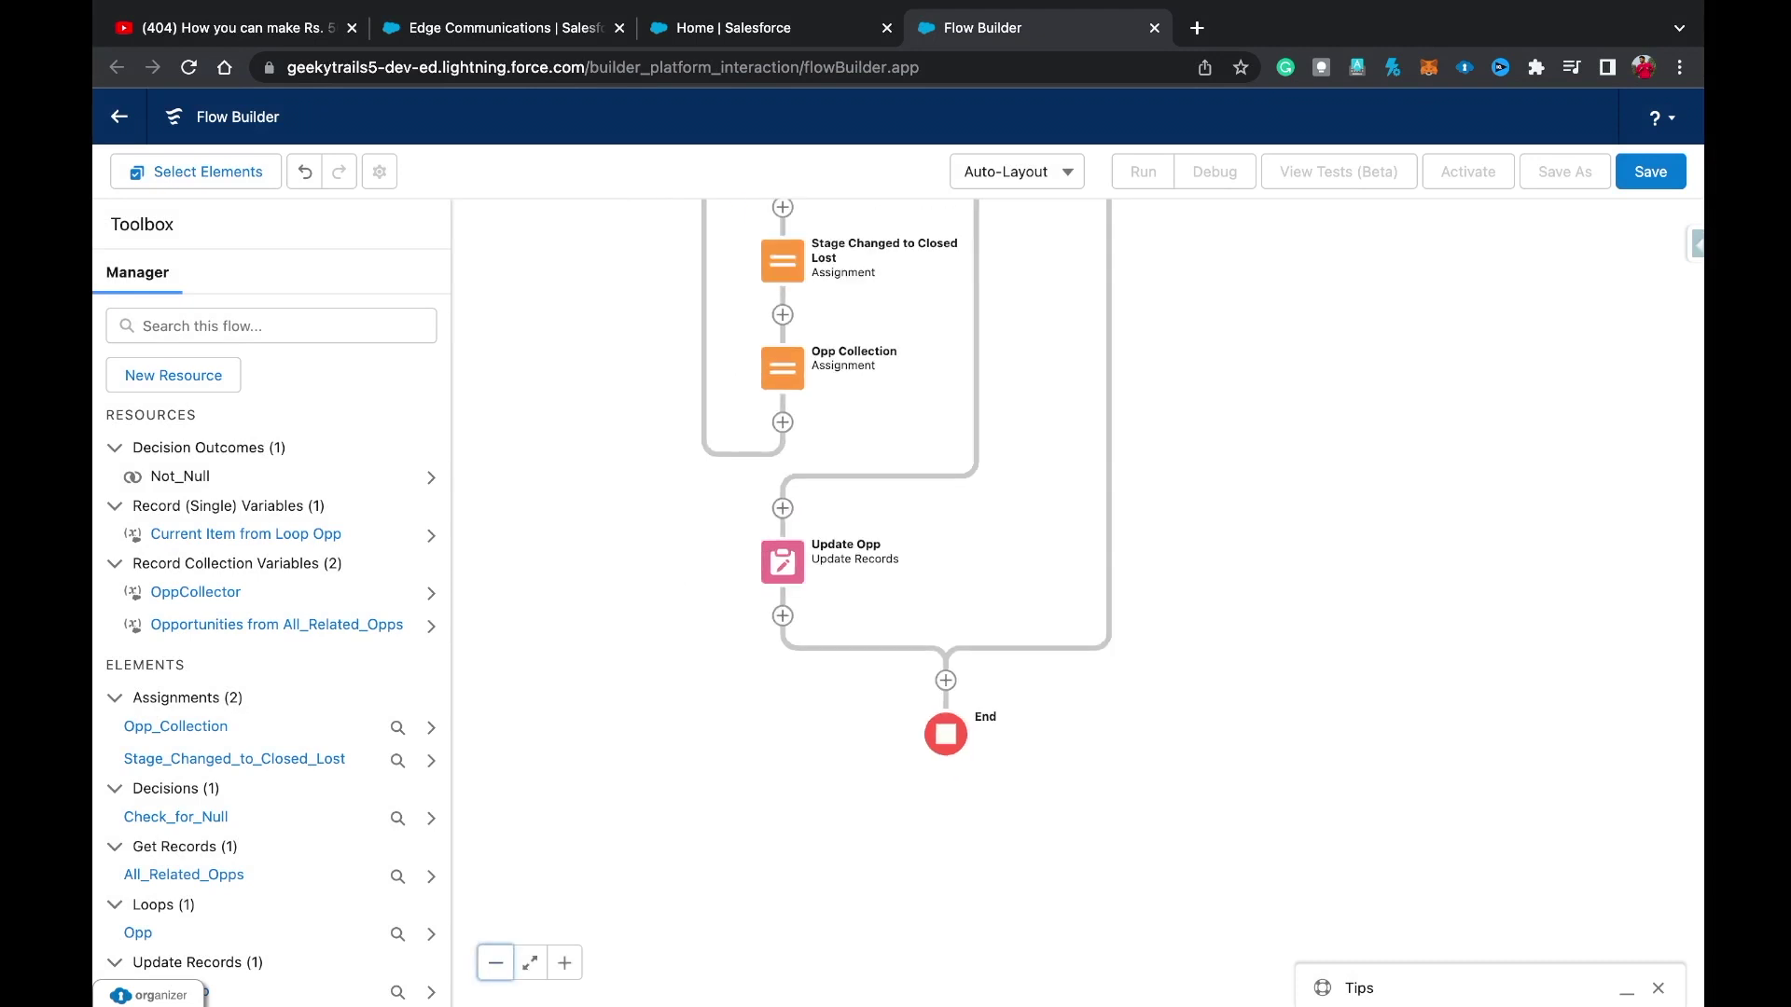
click(496, 962)
drag(1166, 467, 1013, 728)
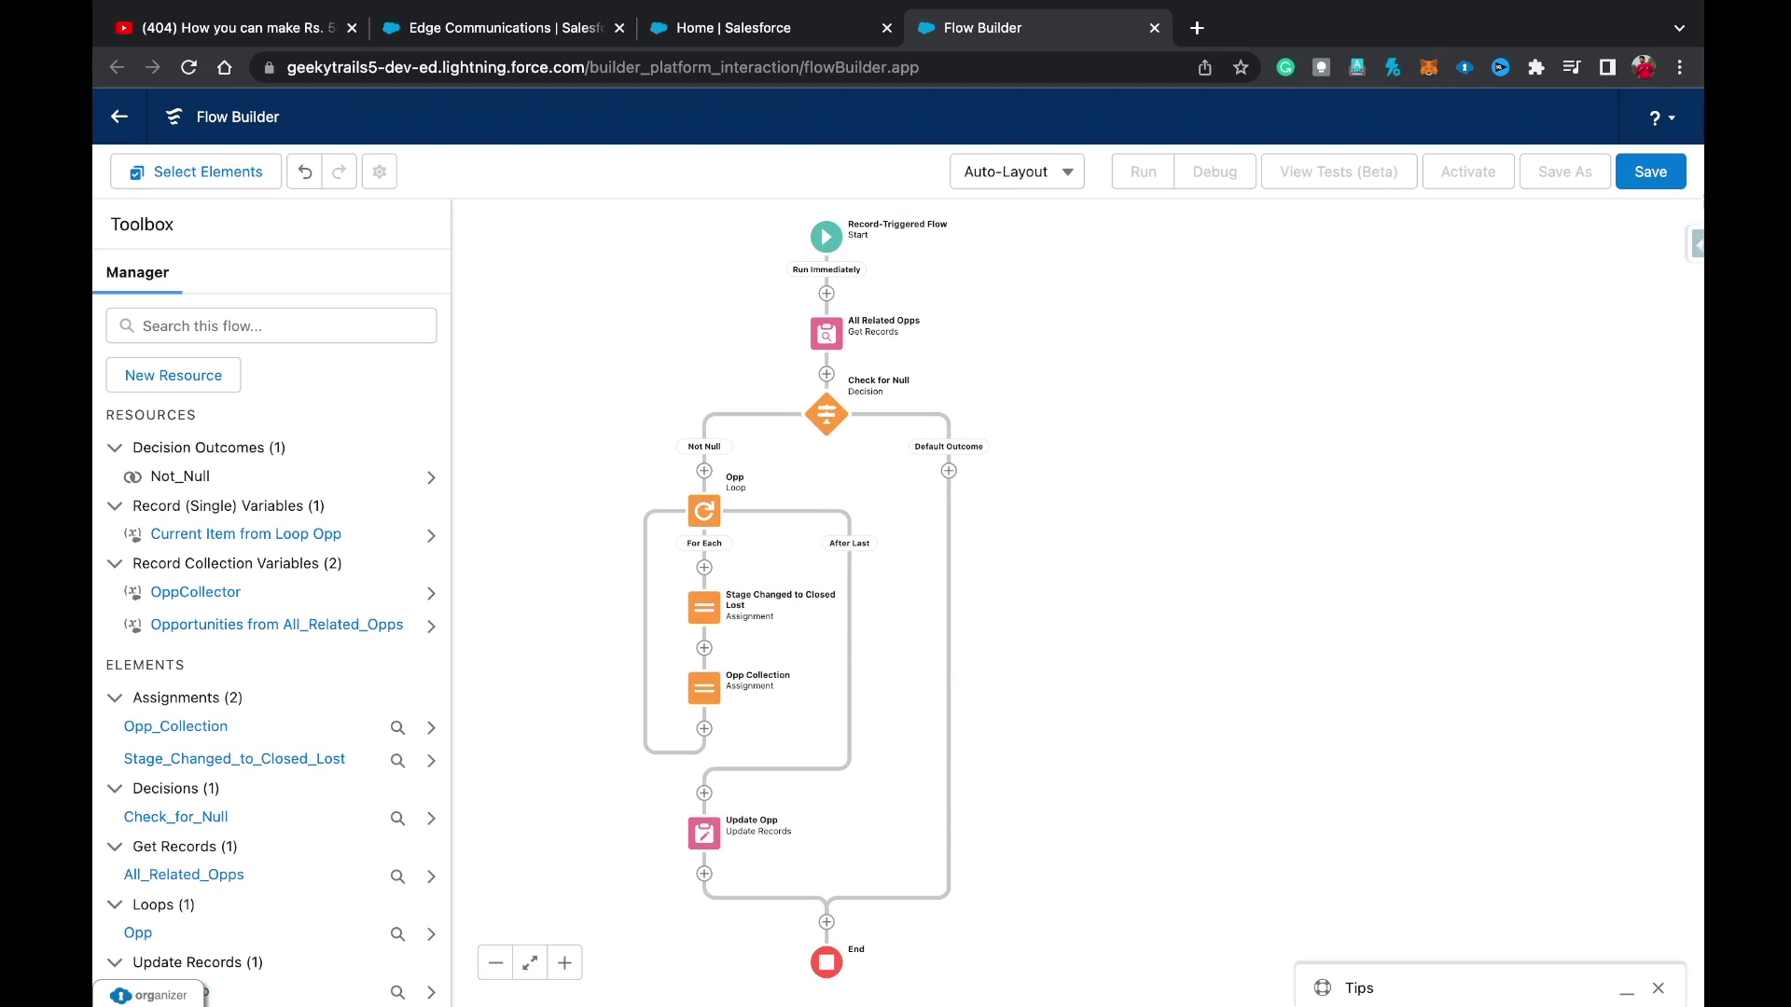
click(1650, 172)
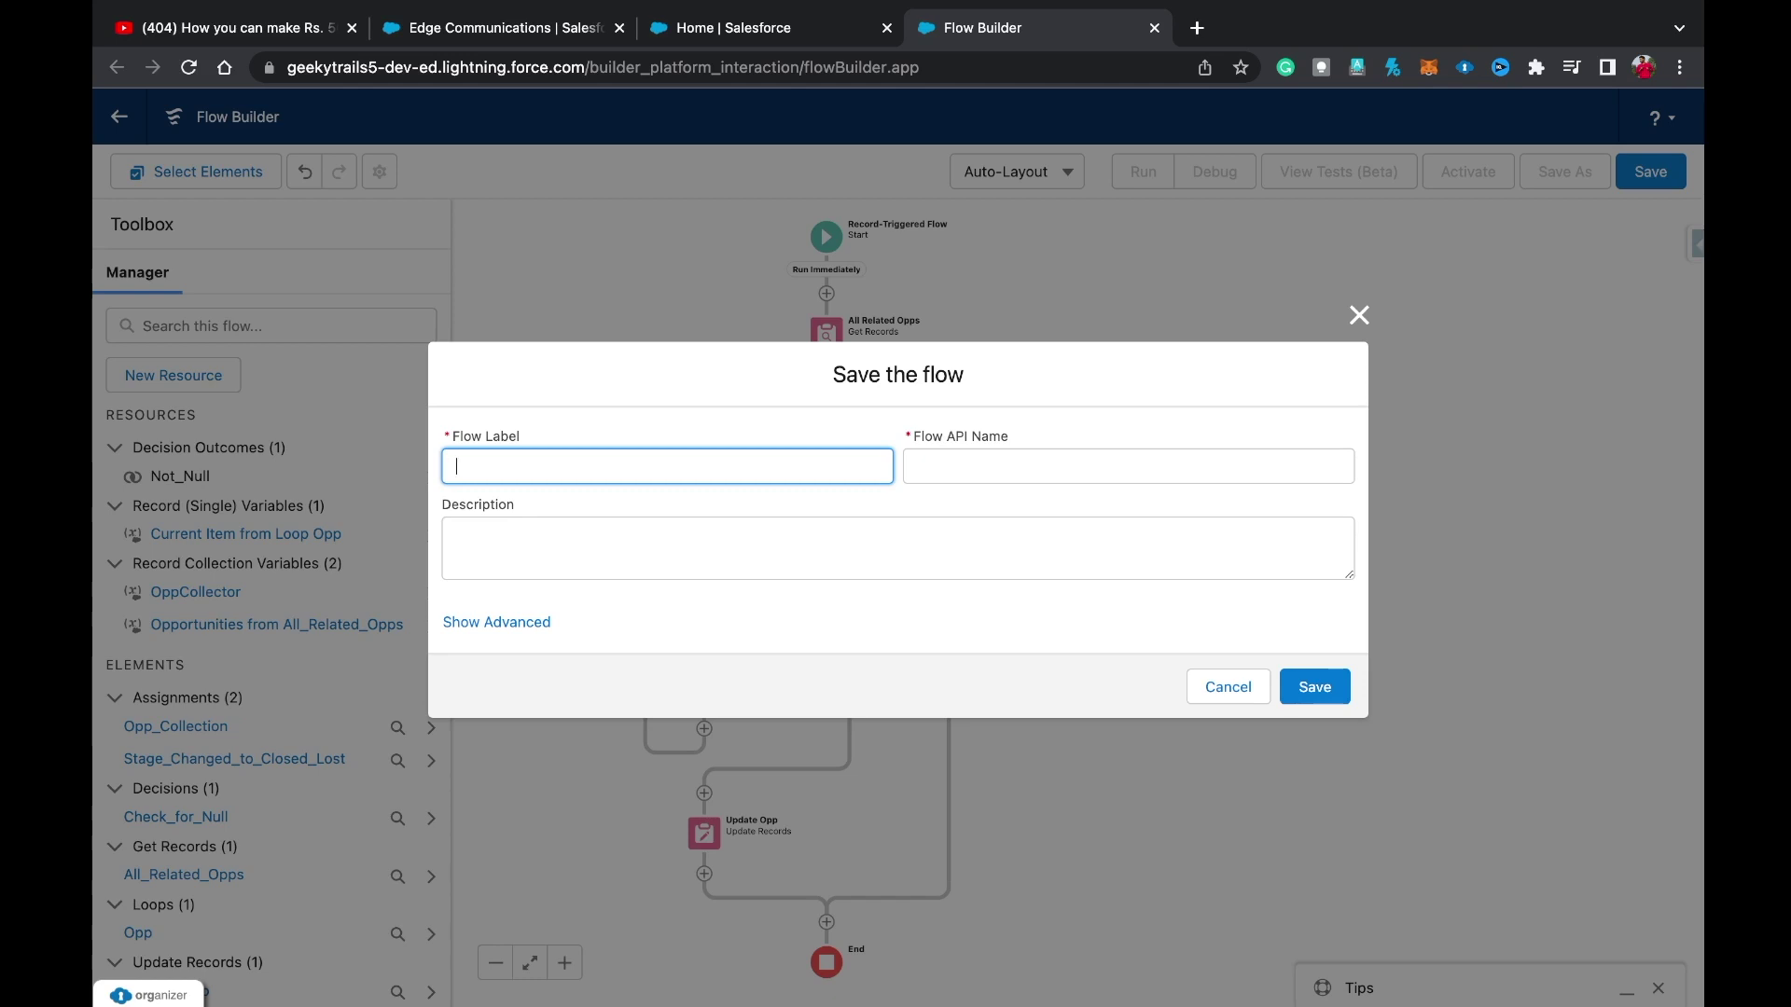
text(Update Opportunites)
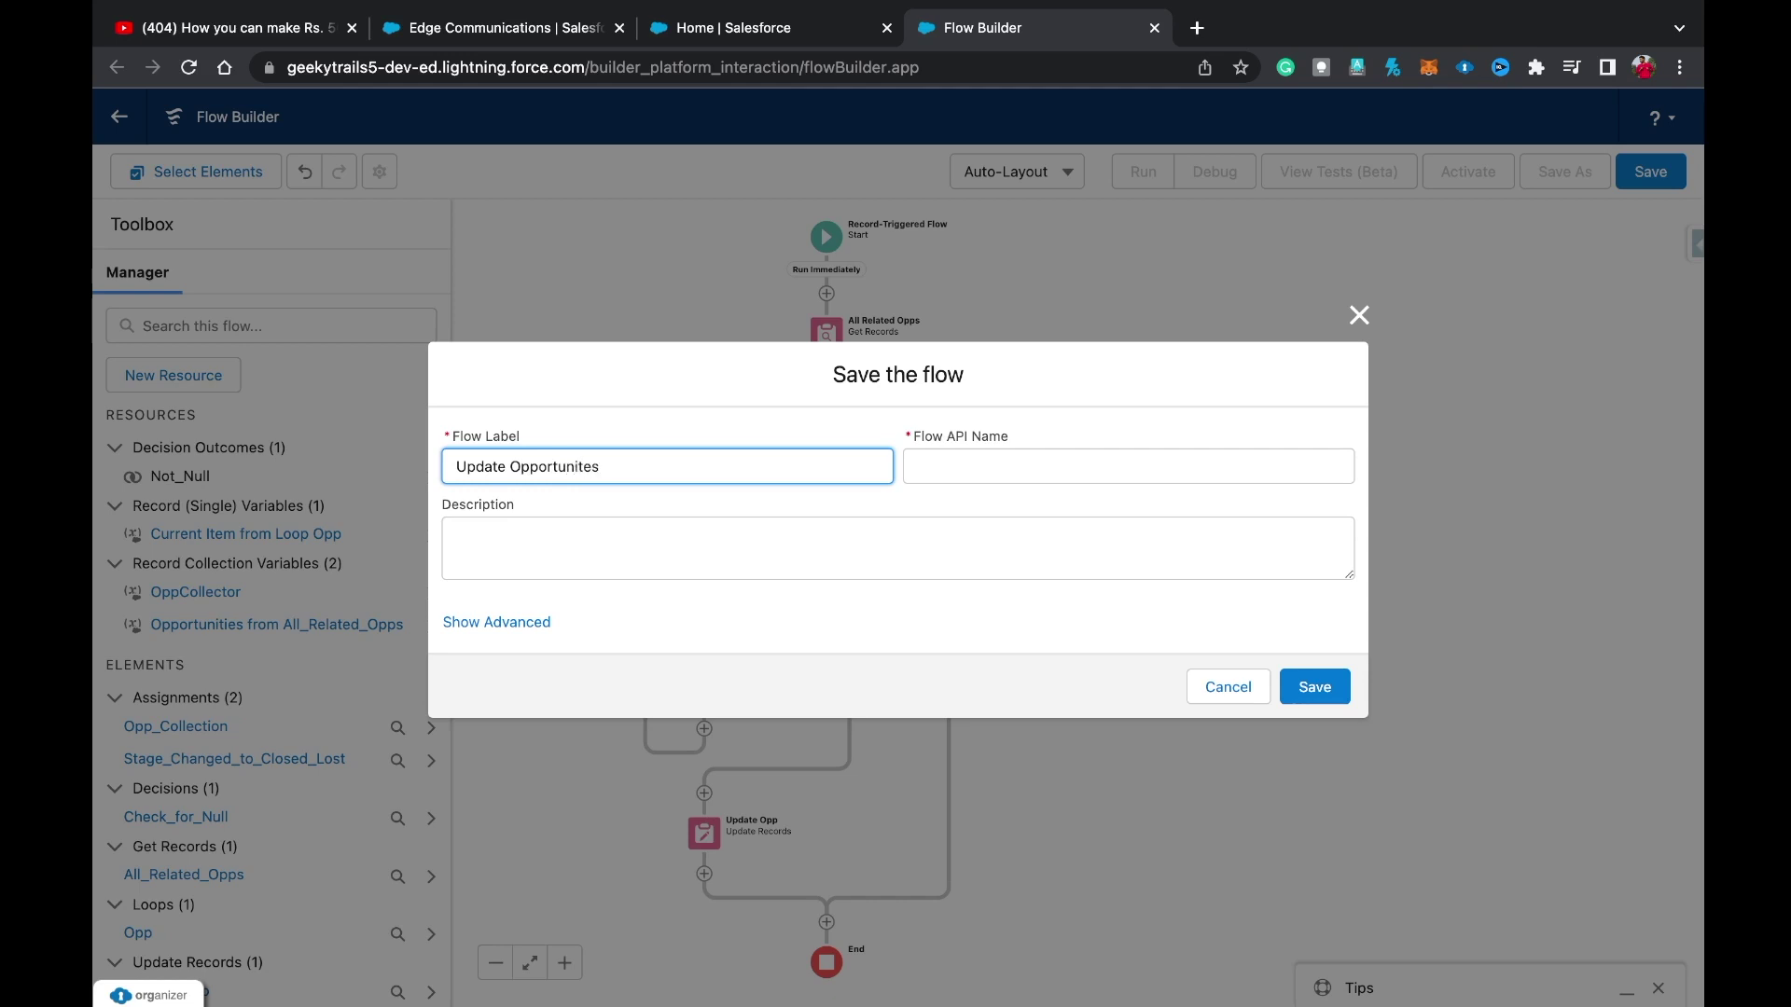
click(963, 466)
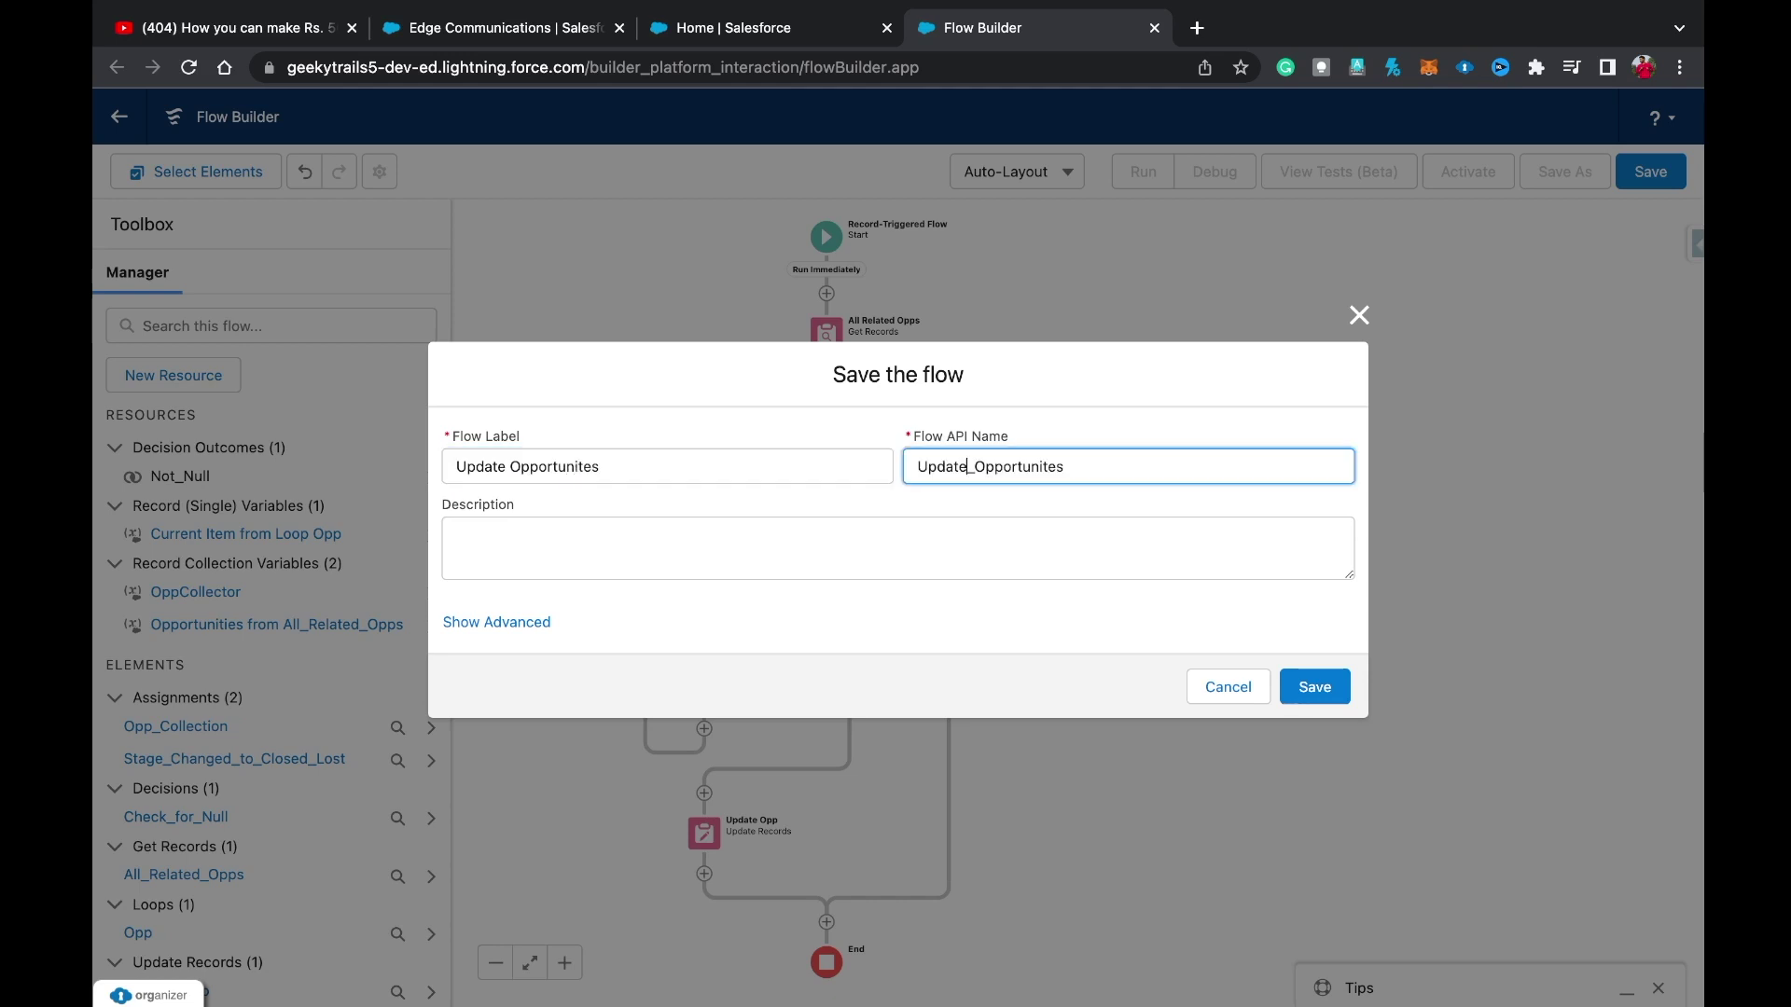
click(1314, 687)
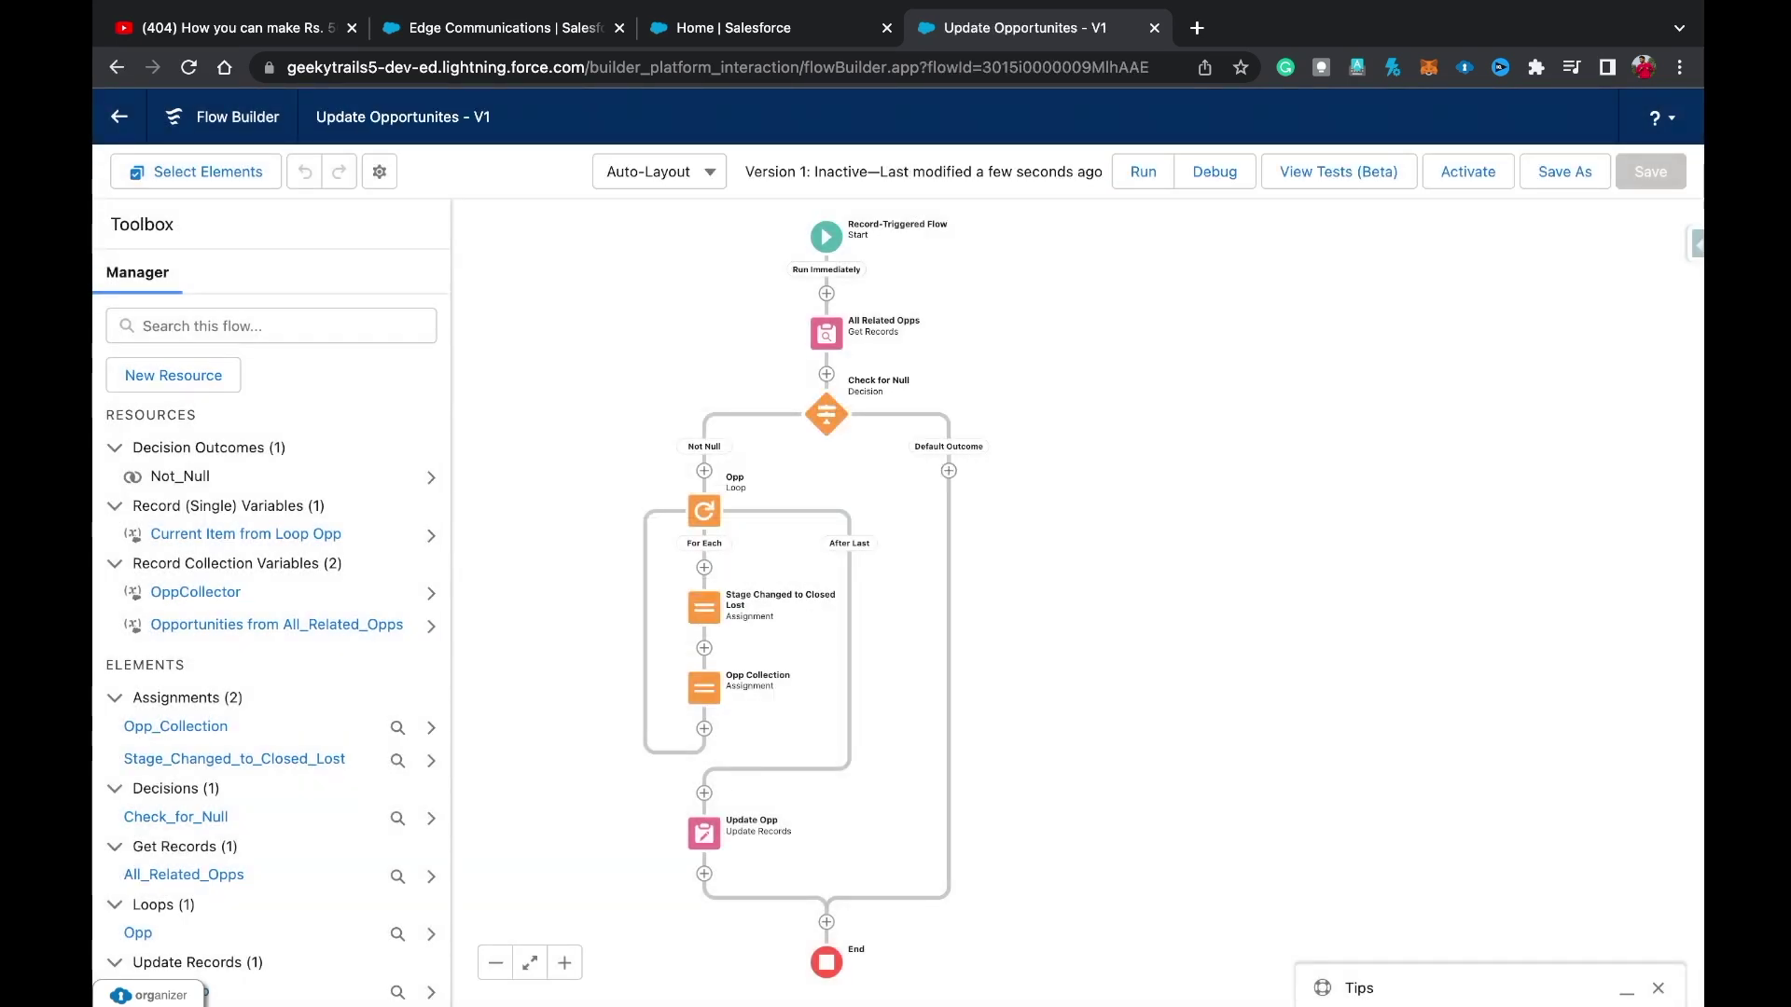
click(1468, 172)
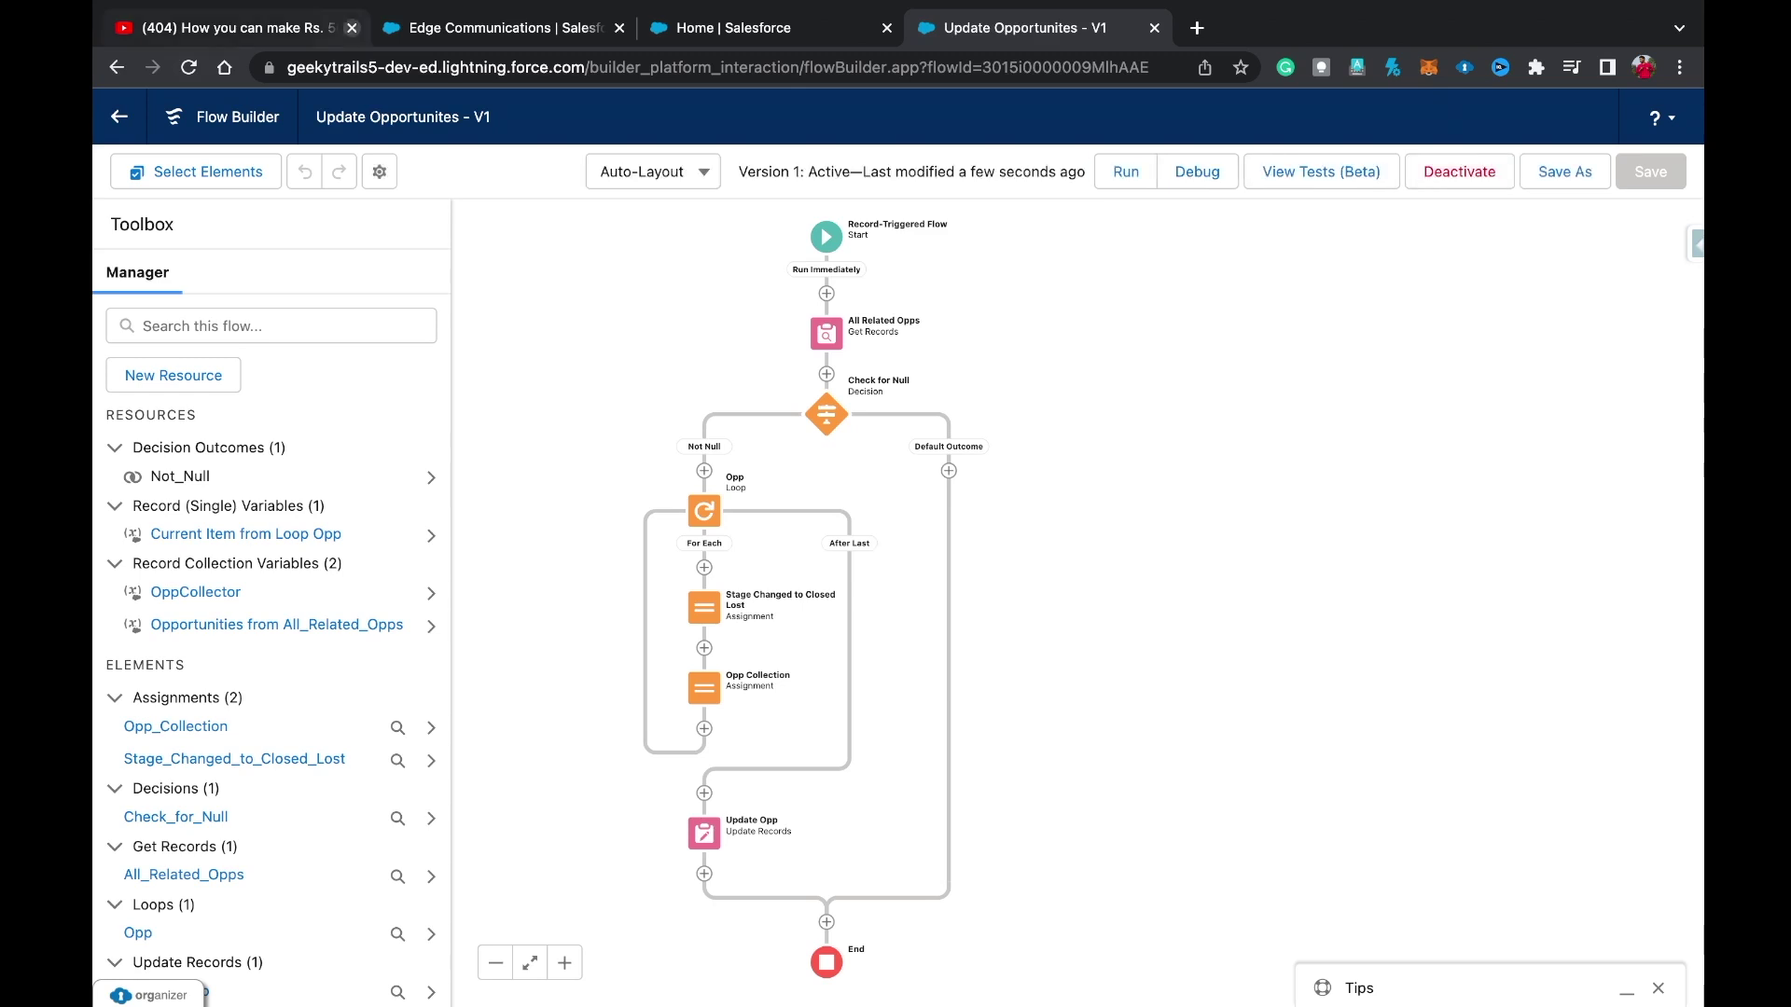
Switch to the Sales app, open Dickenson plc from the All Accounts list and examine its related opportunities.
click(494, 28)
click(782, 165)
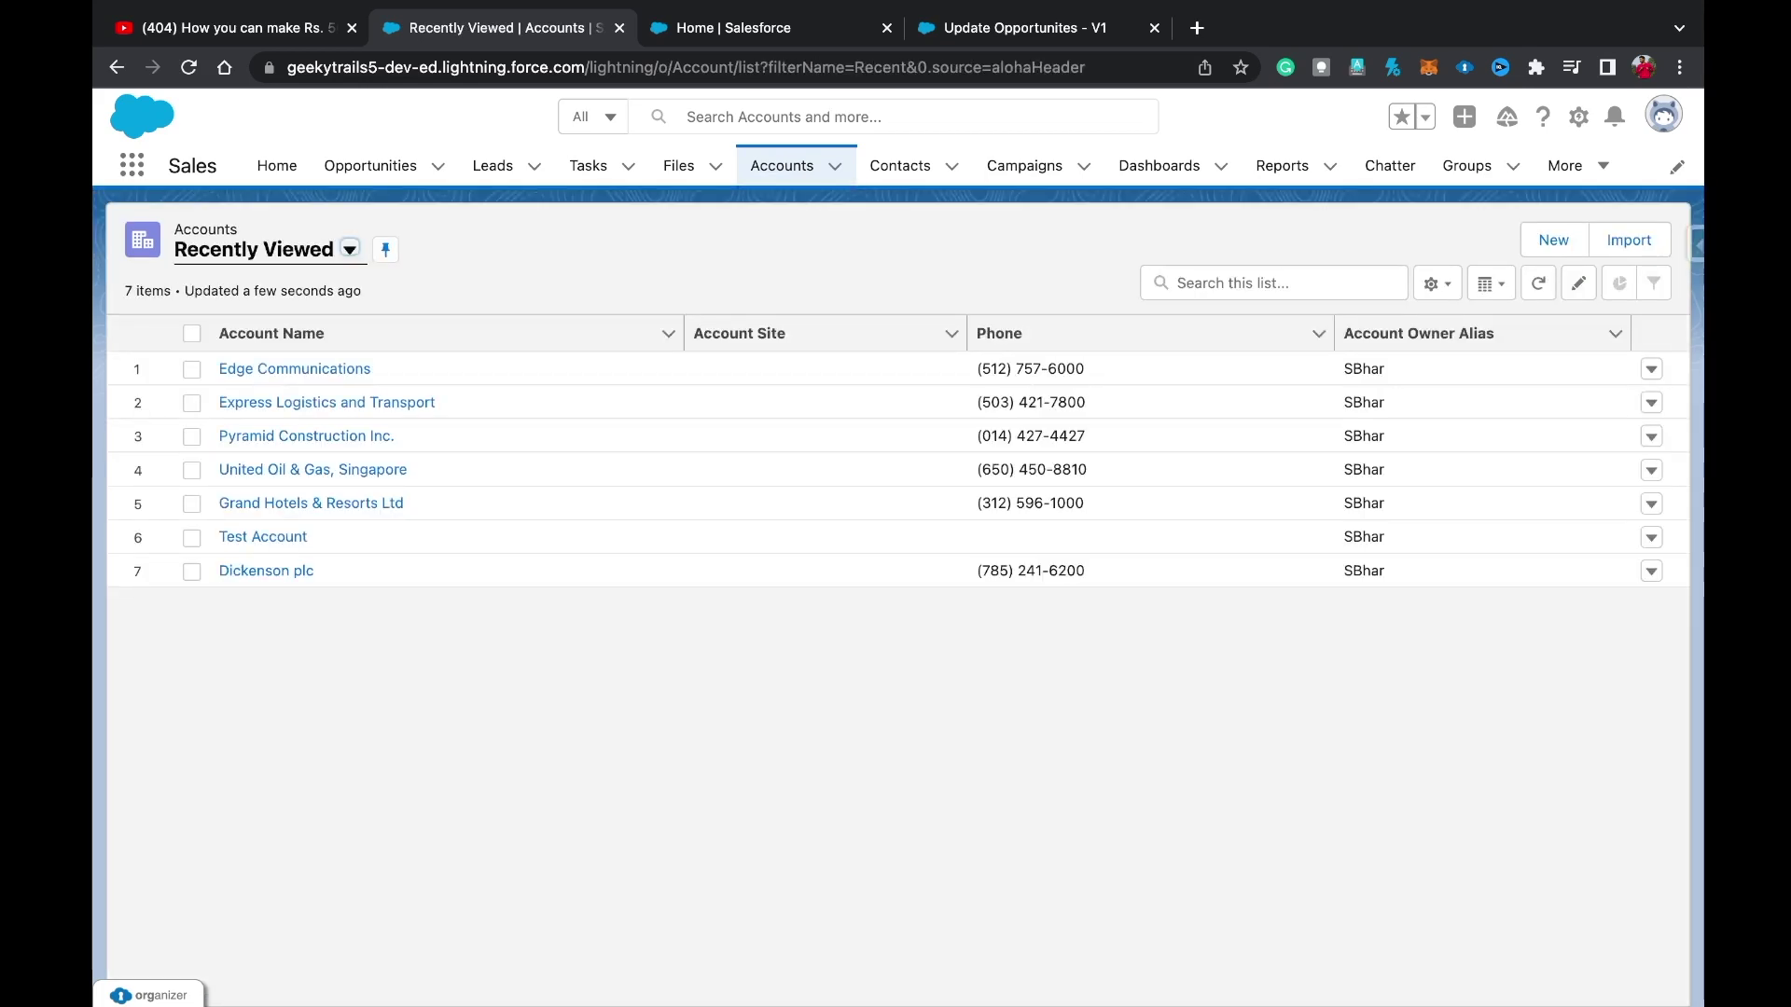
click(349, 249)
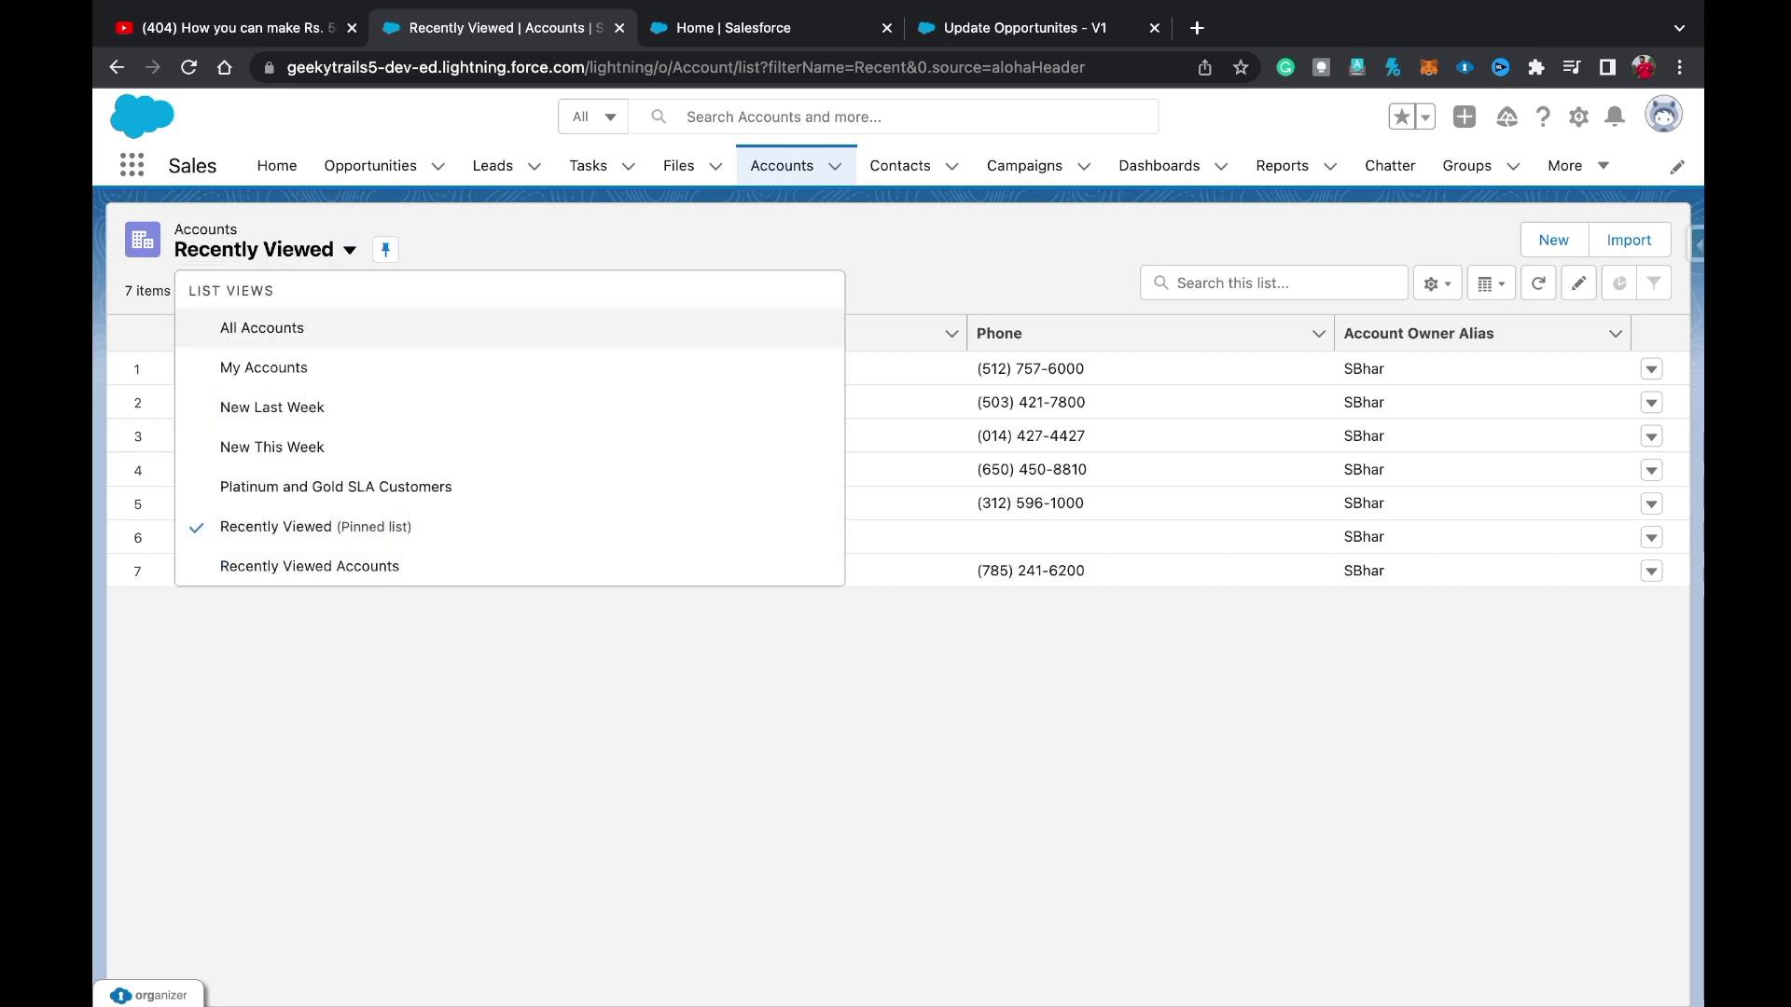
click(264, 327)
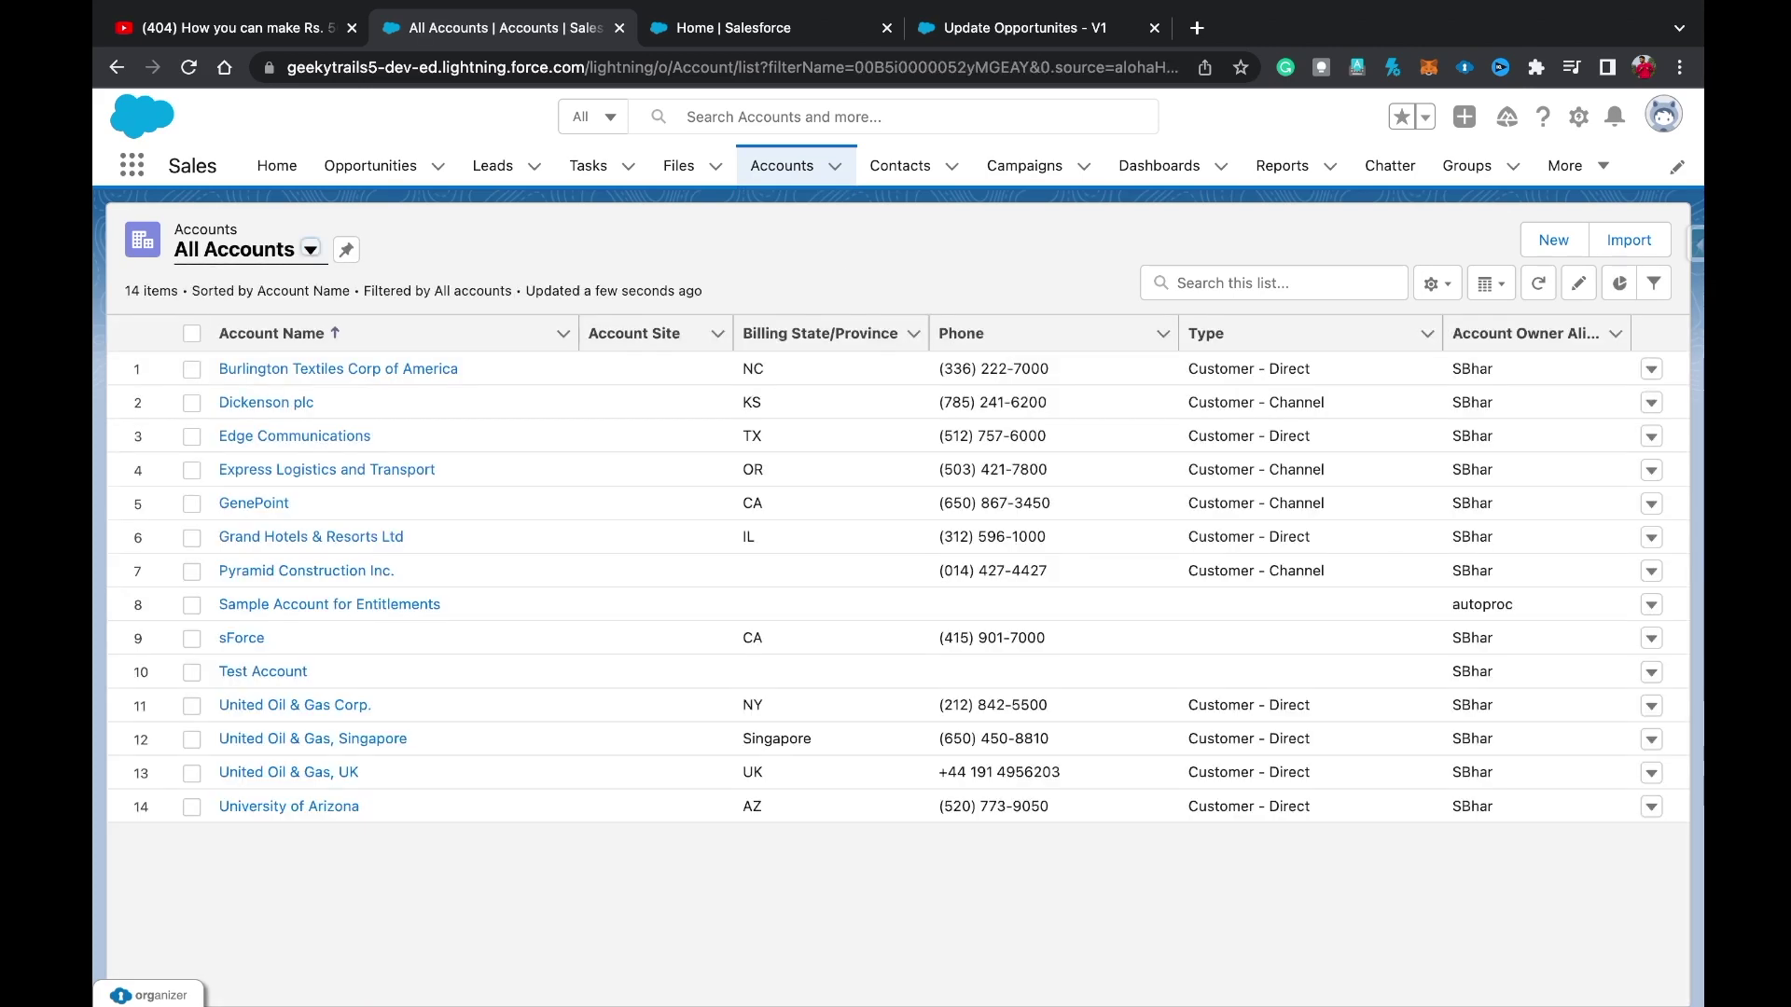
click(266, 402)
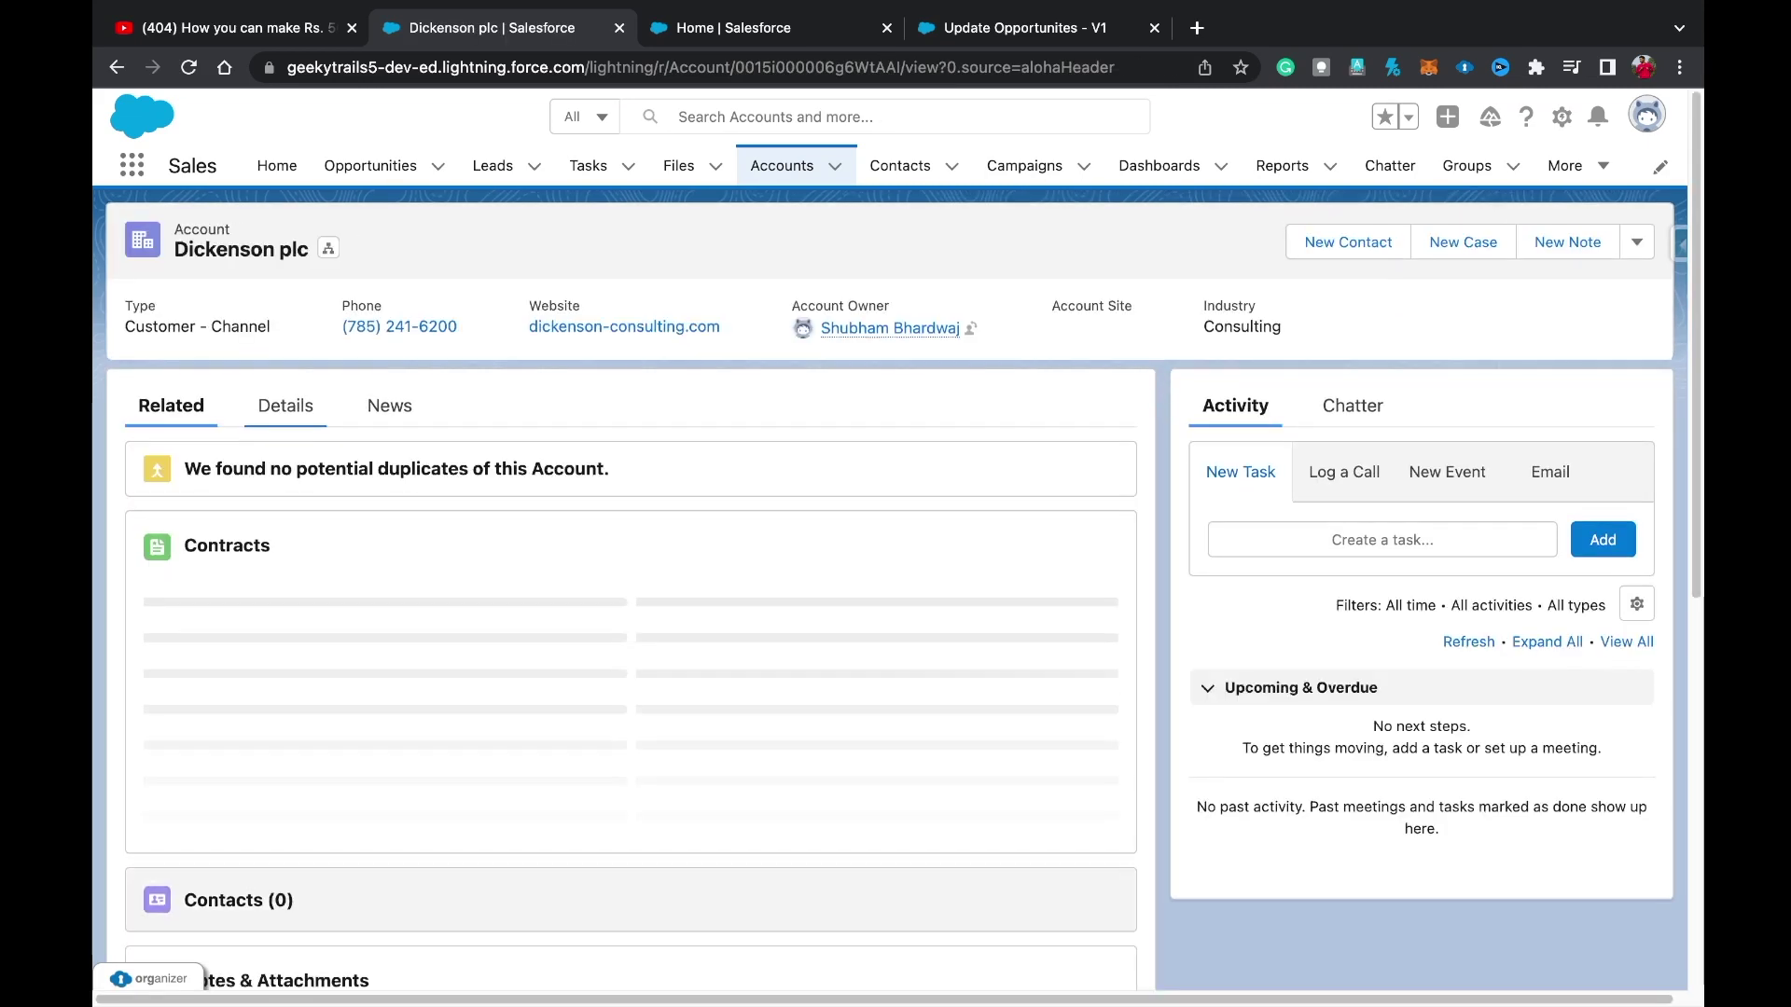
scroll(630, 597, down, 3)
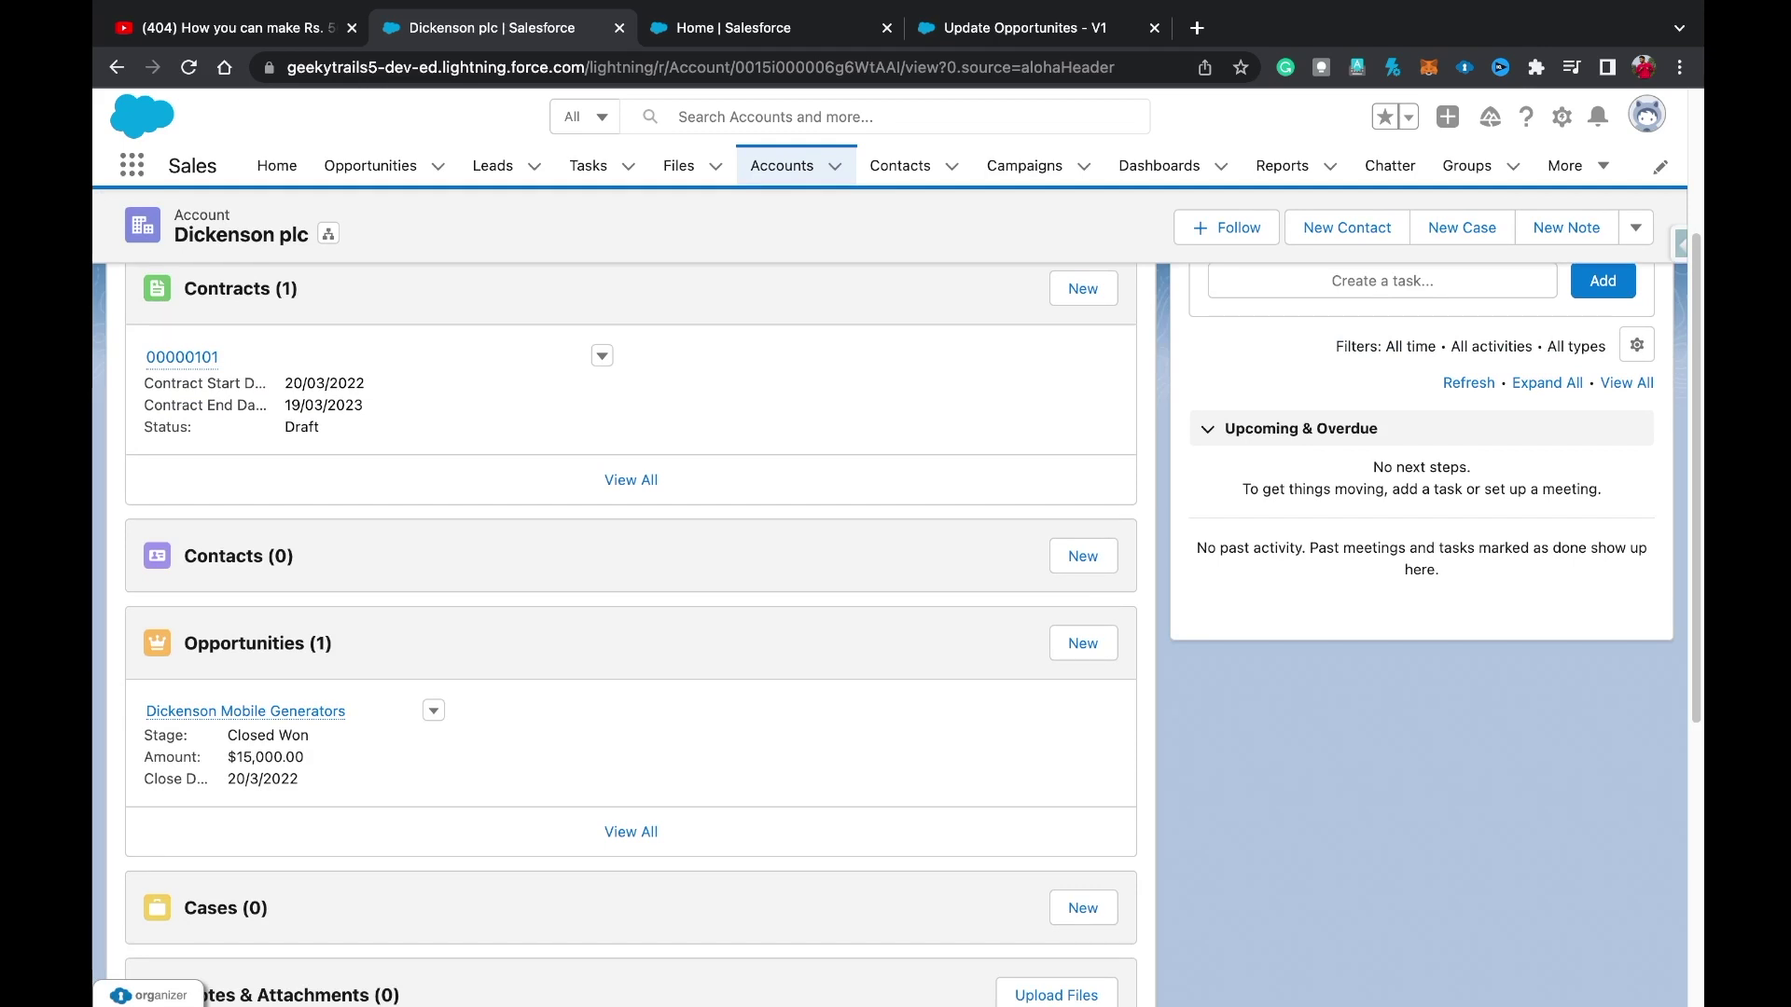
Open University of Arizona from the All Accounts list and examine the stages of its related opportunities.
click(782, 166)
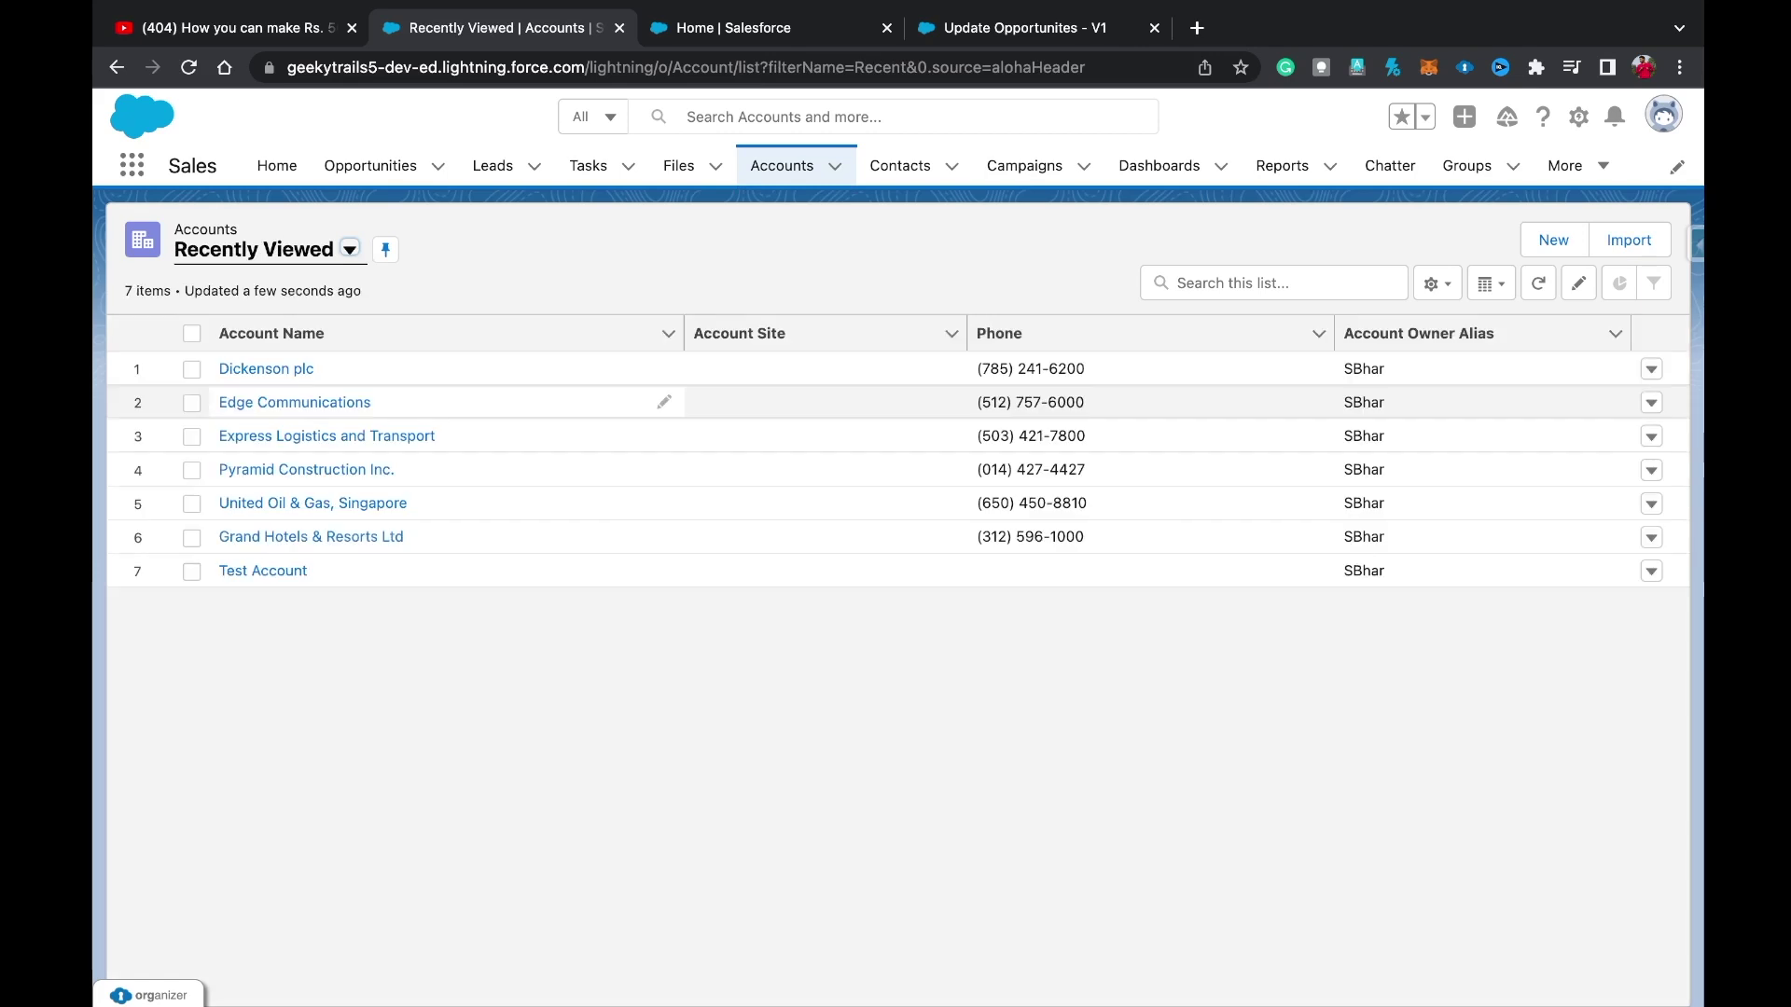
click(350, 249)
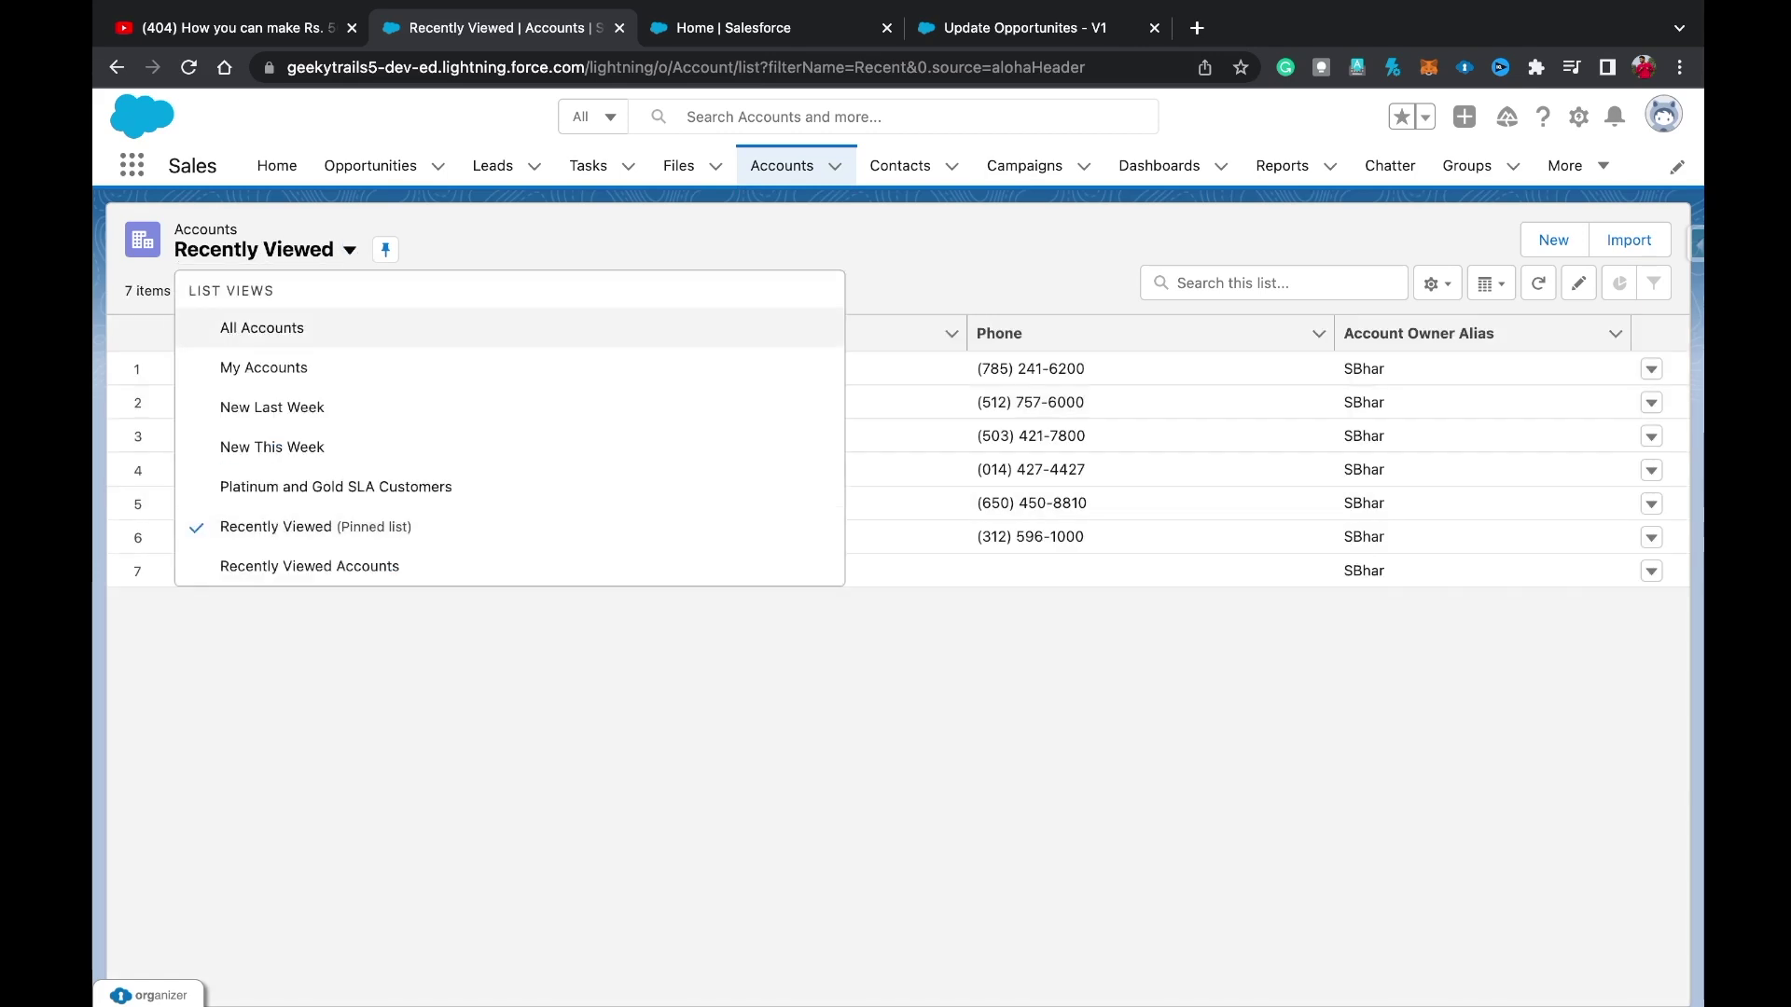
click(262, 327)
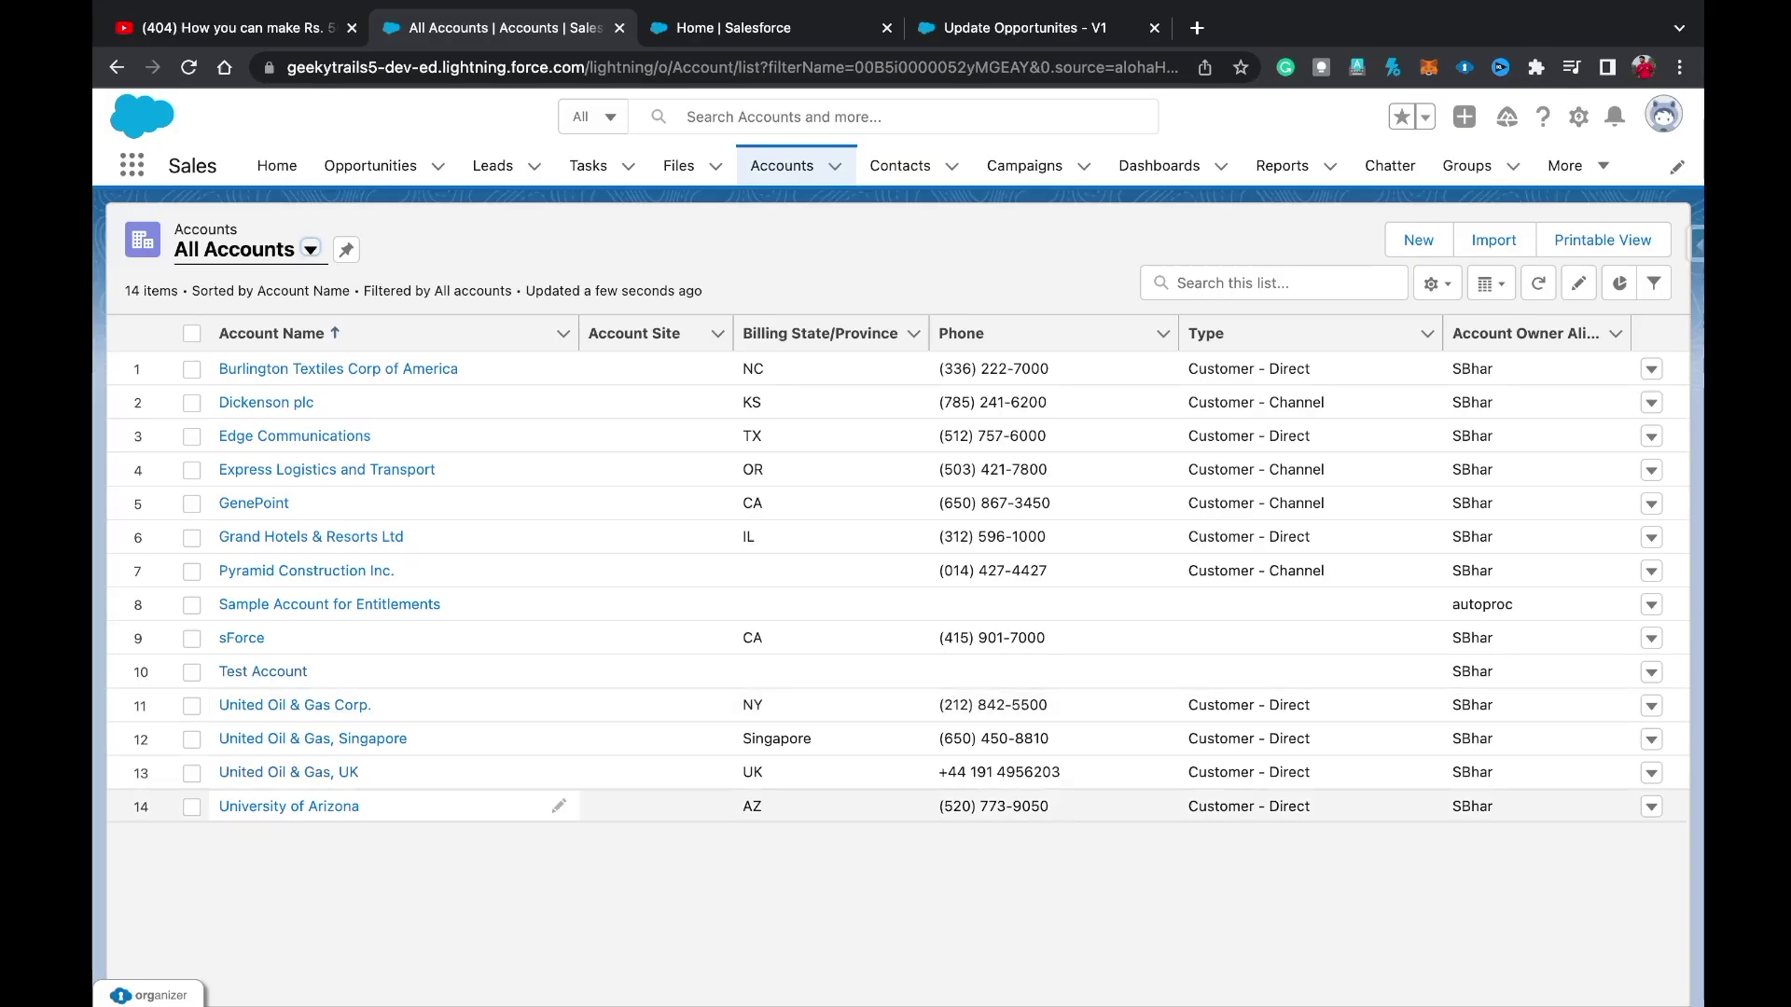
click(289, 806)
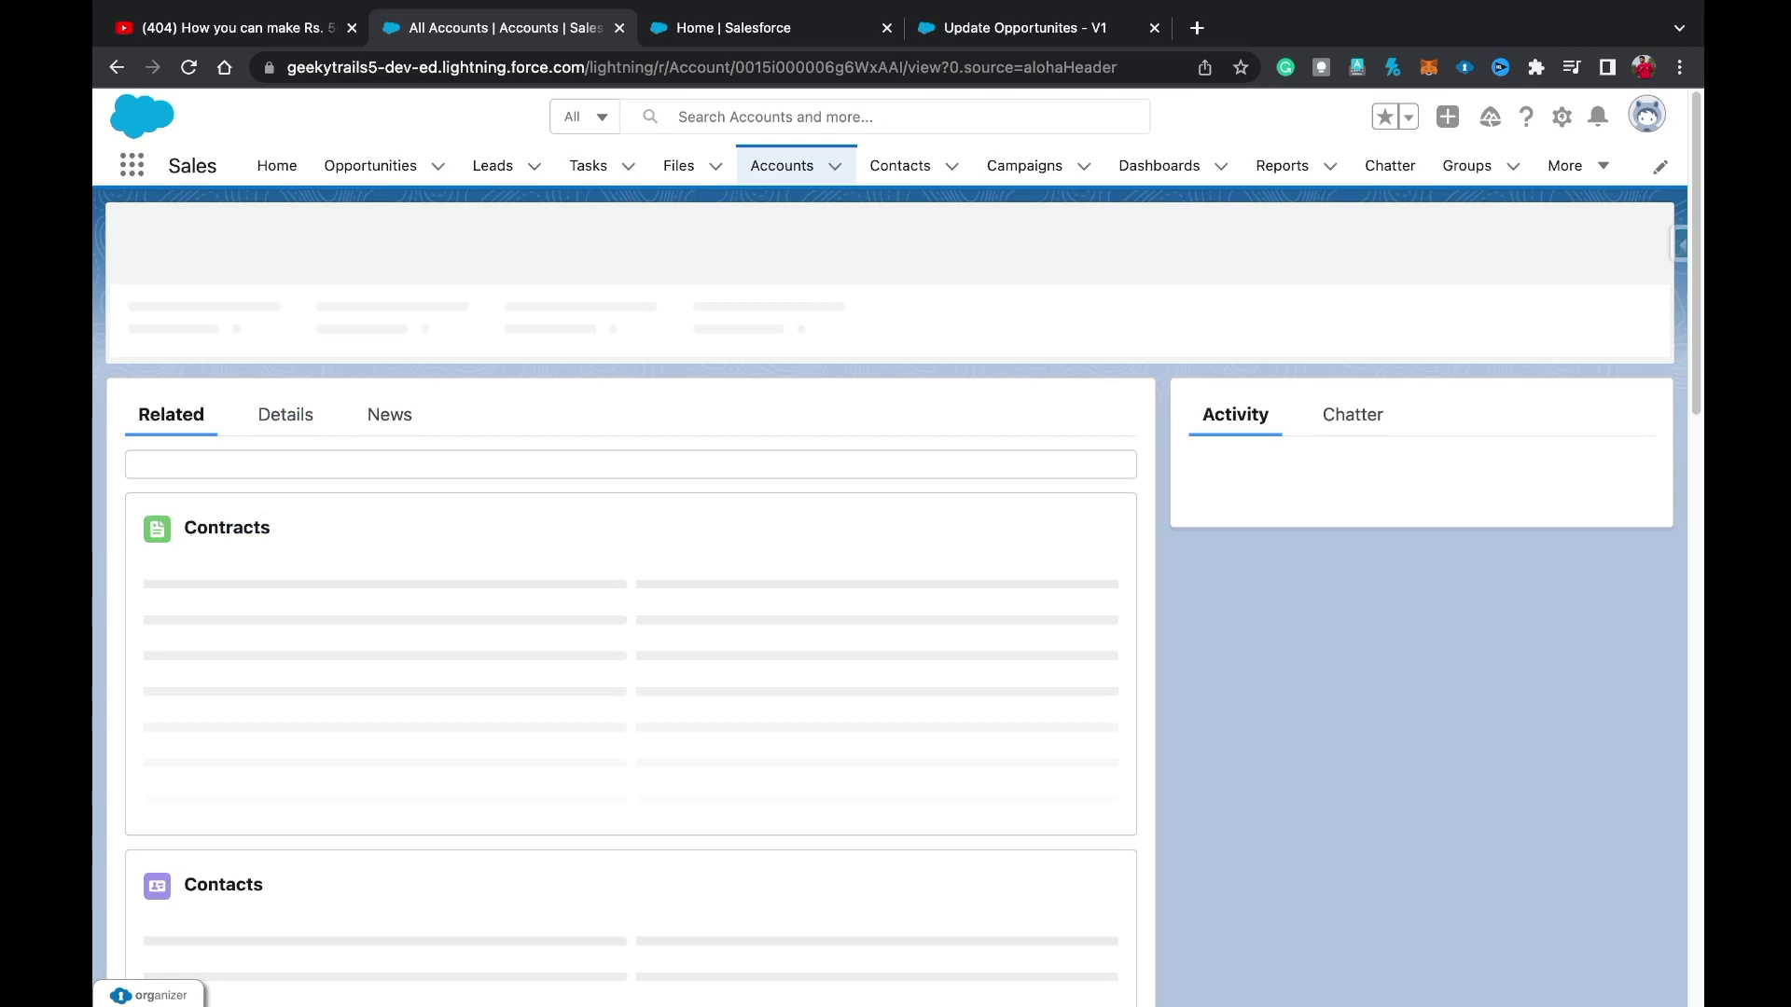
scroll(631, 794, down, 4)
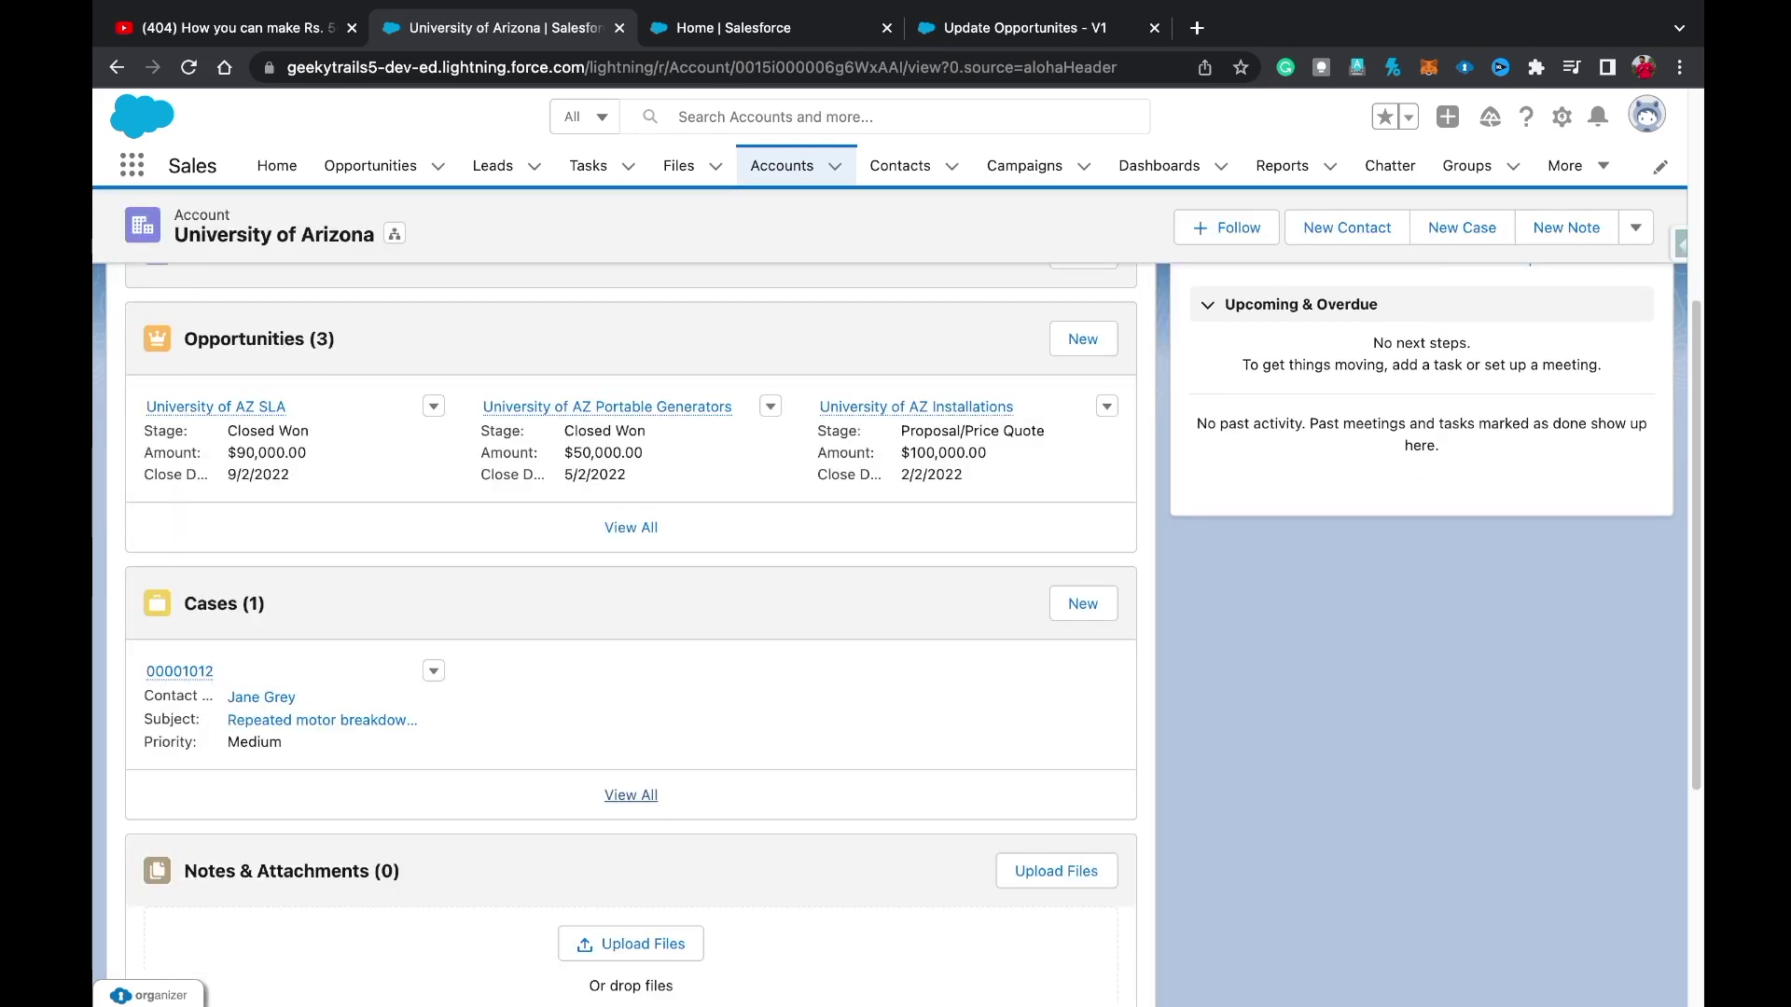
scroll(630, 794, down, 2)
scroll(631, 795, up, 3)
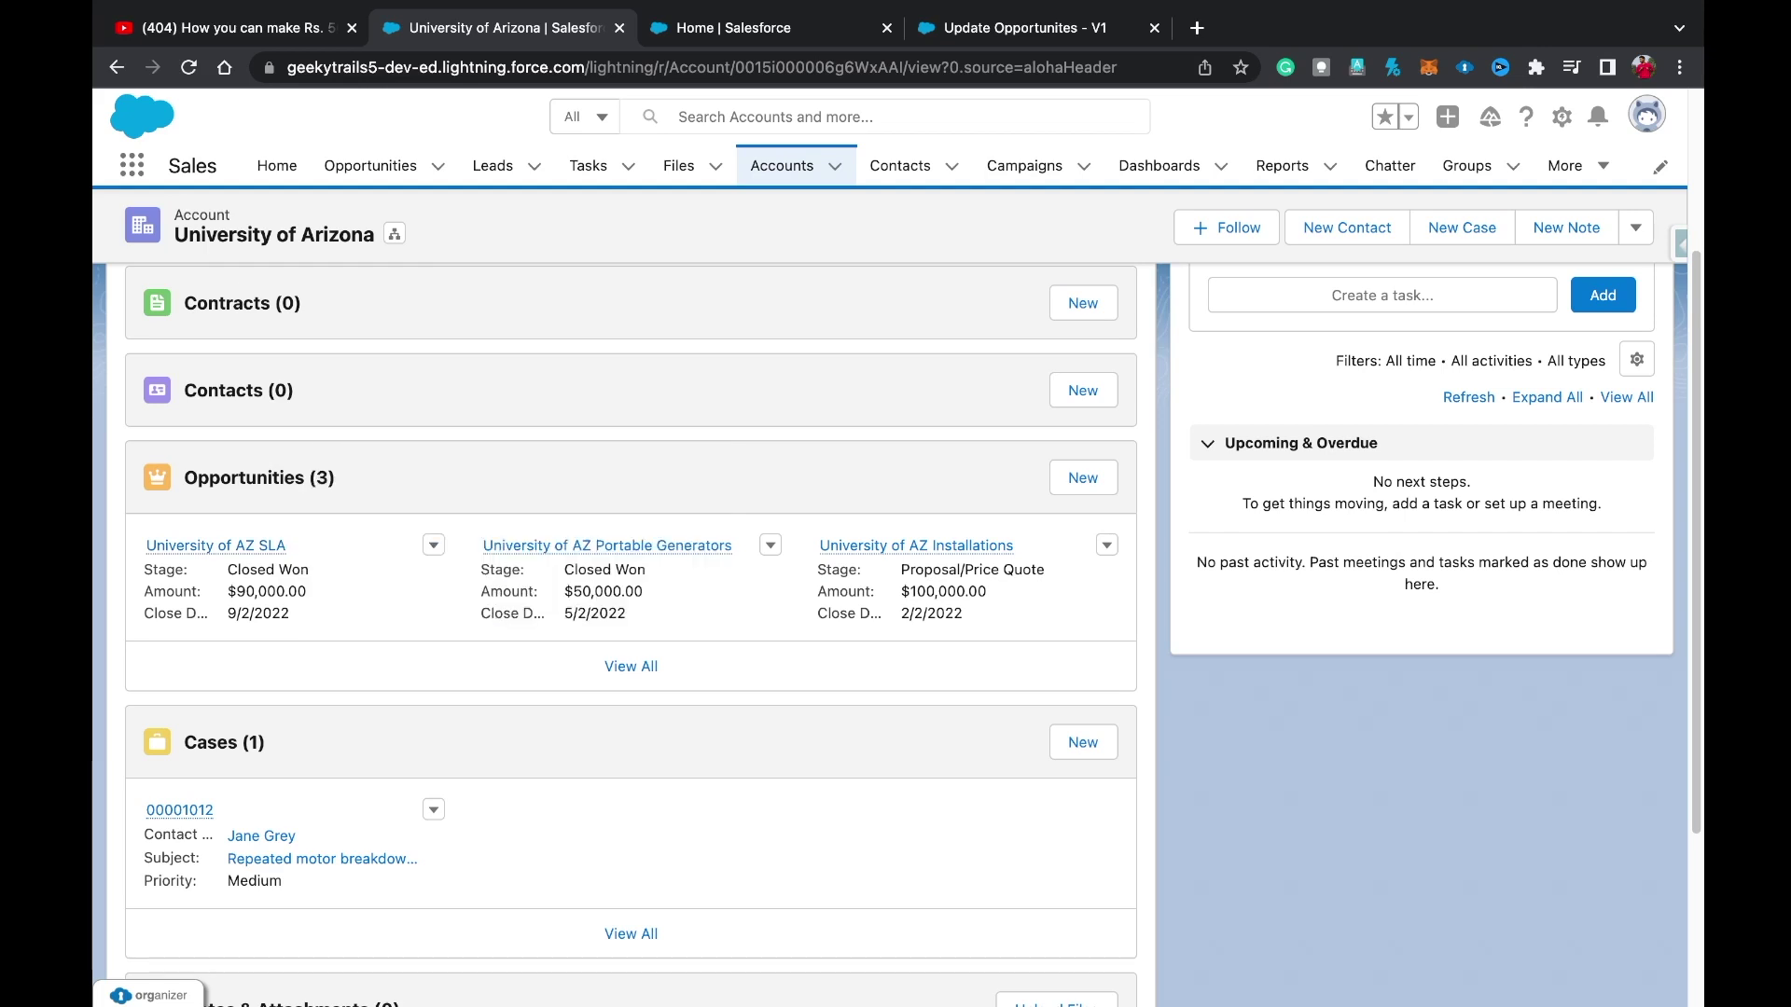
Set the stage of the University of AZ SLA opportunity to Needs Analysis and save the record.
click(433, 545)
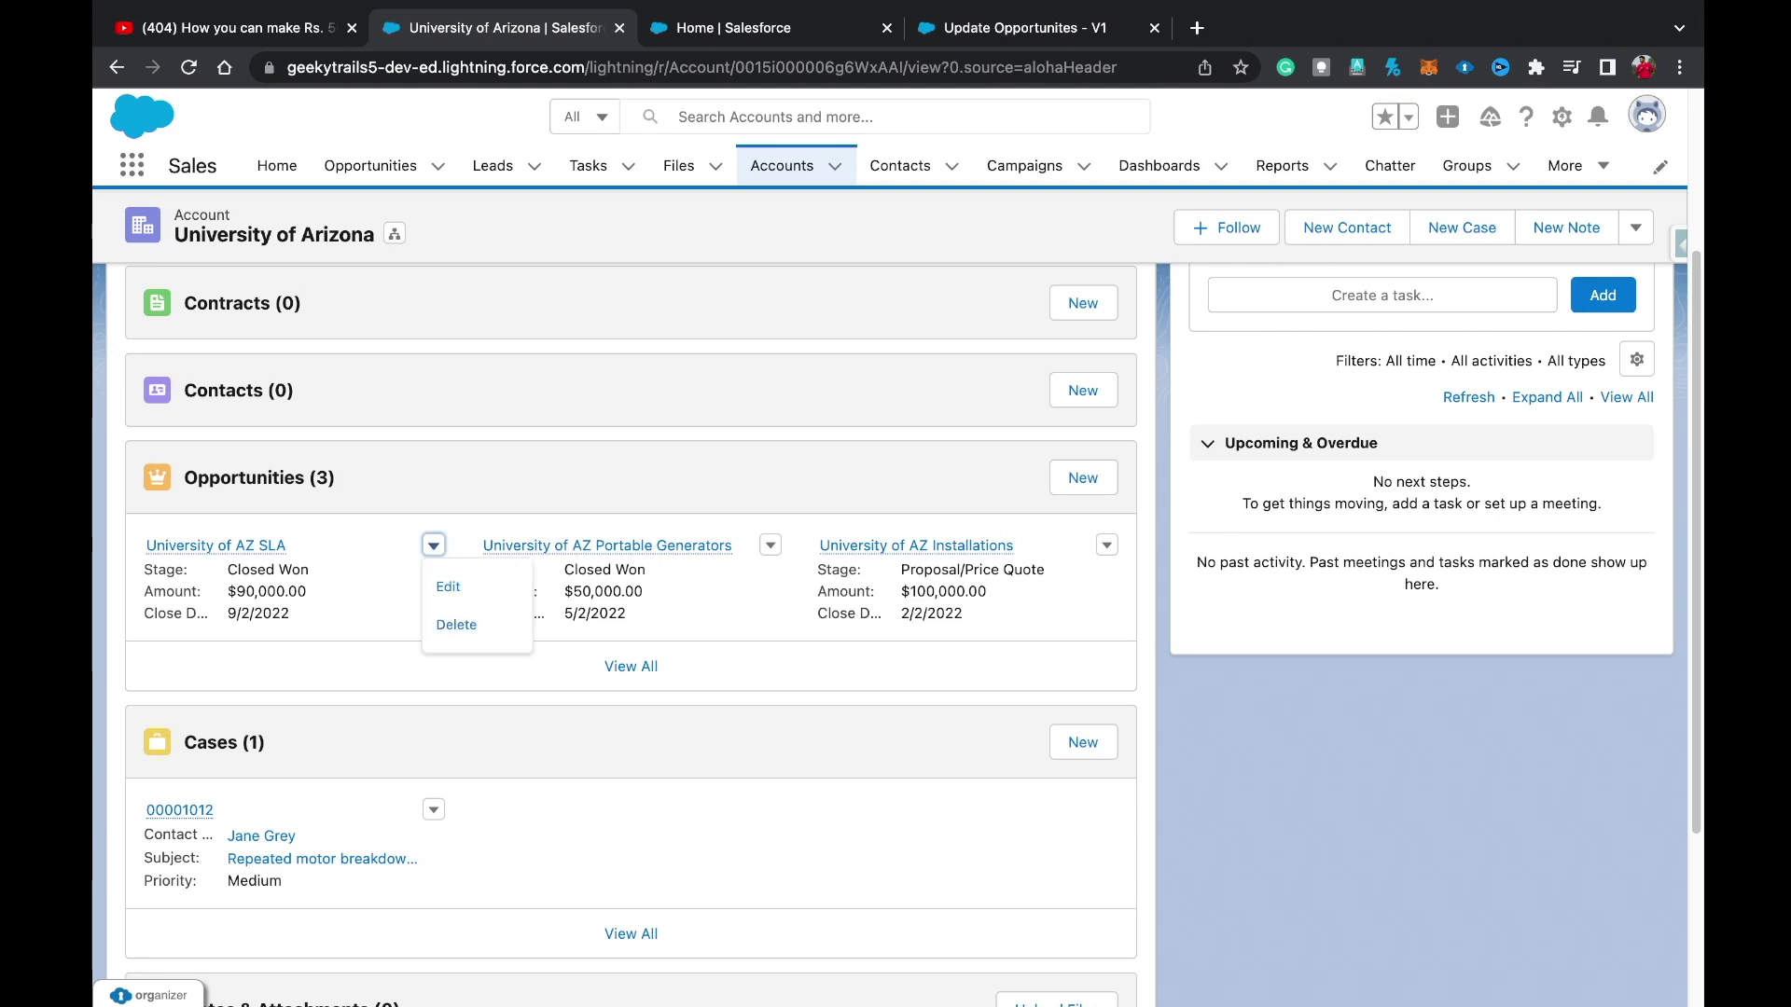
click(446, 584)
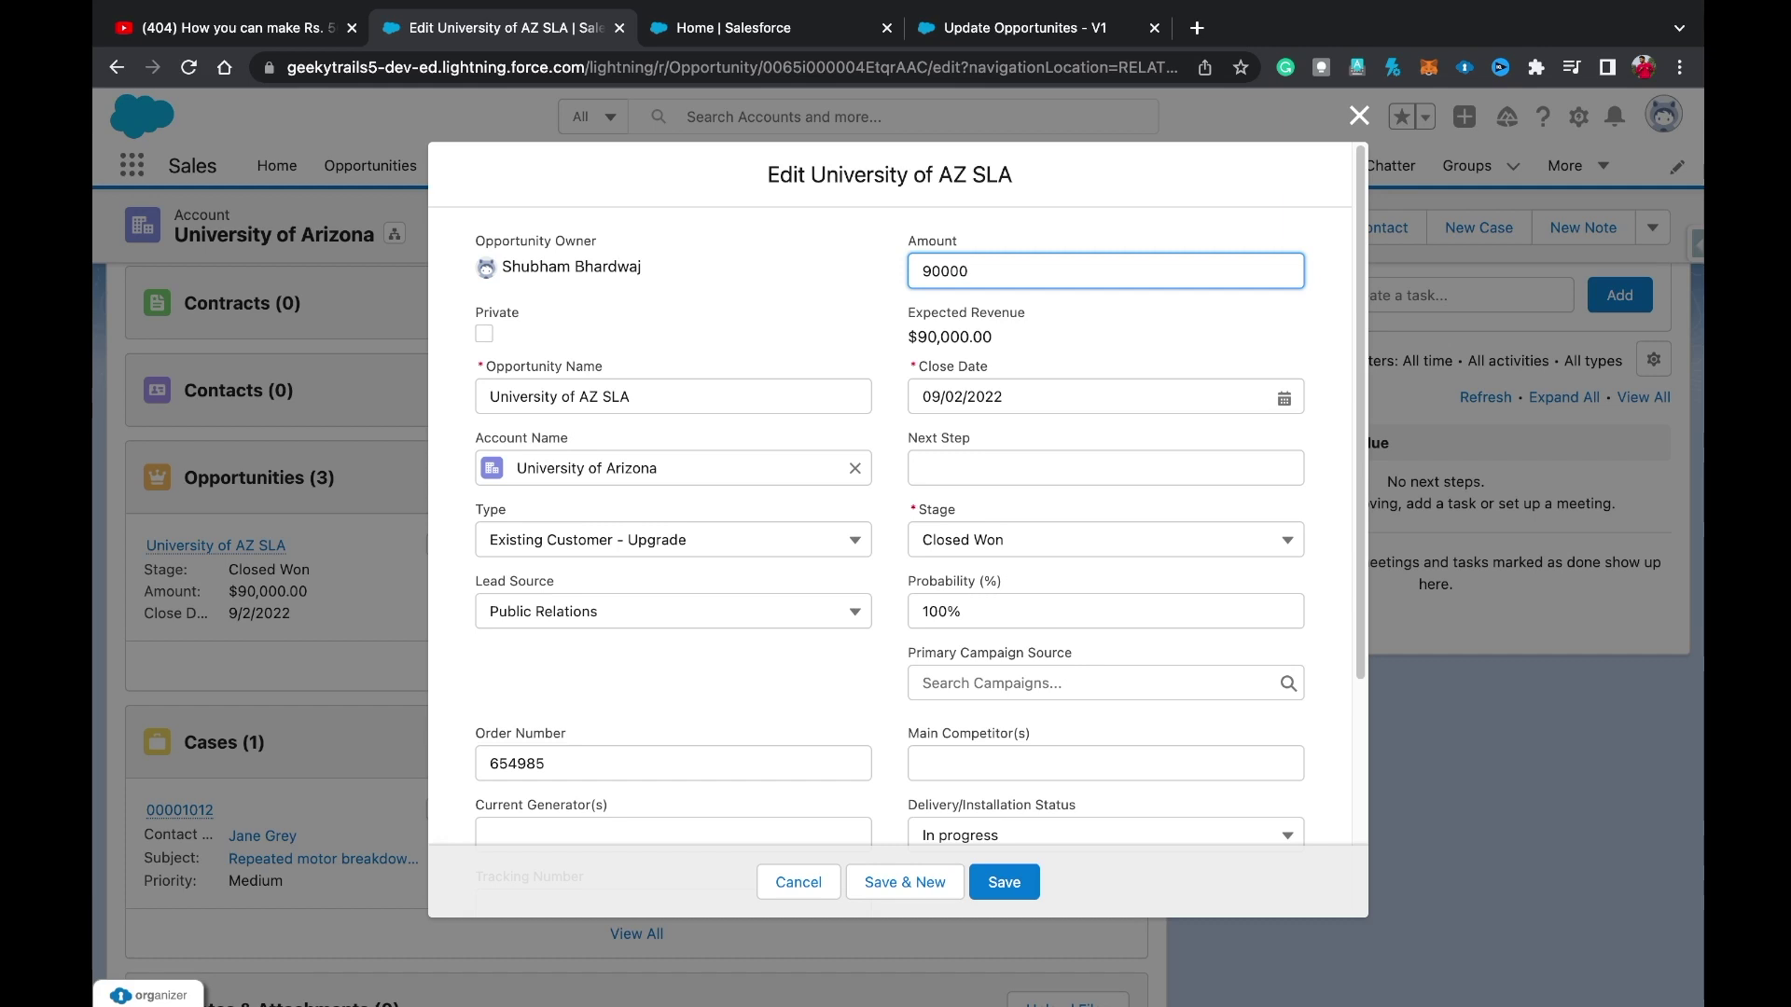
scroll(895, 495, down, 5)
scroll(895, 494, up, 3)
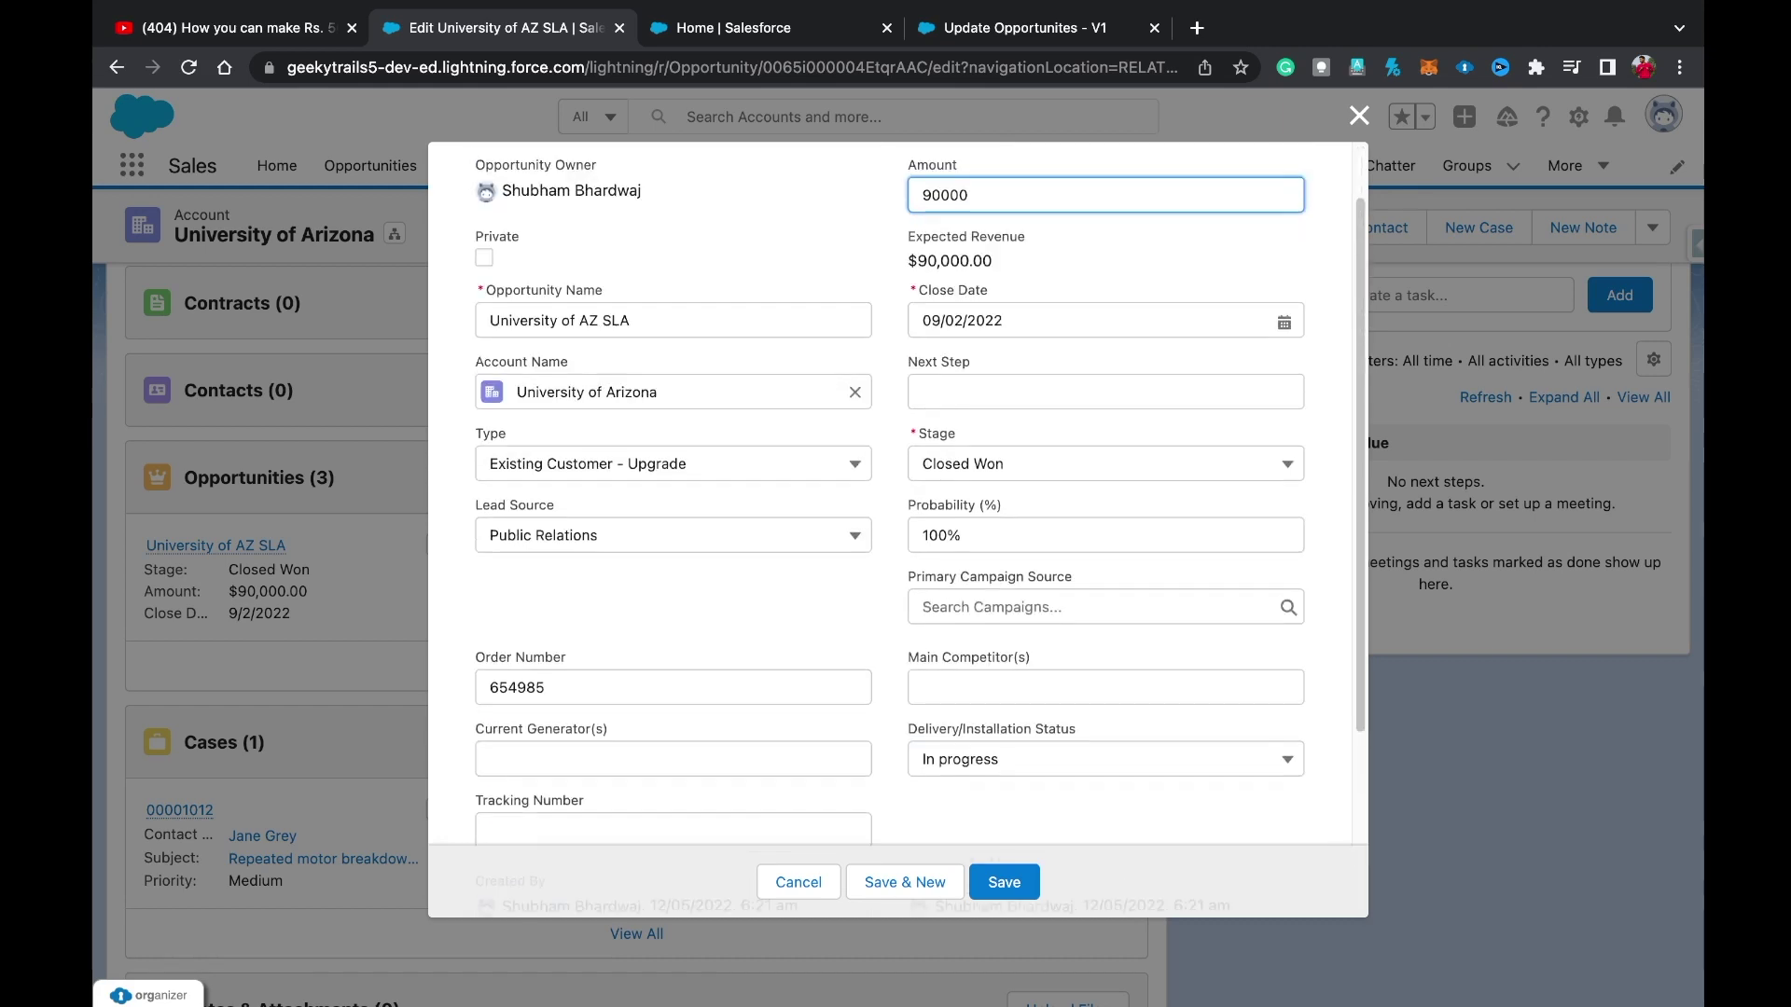
click(1104, 464)
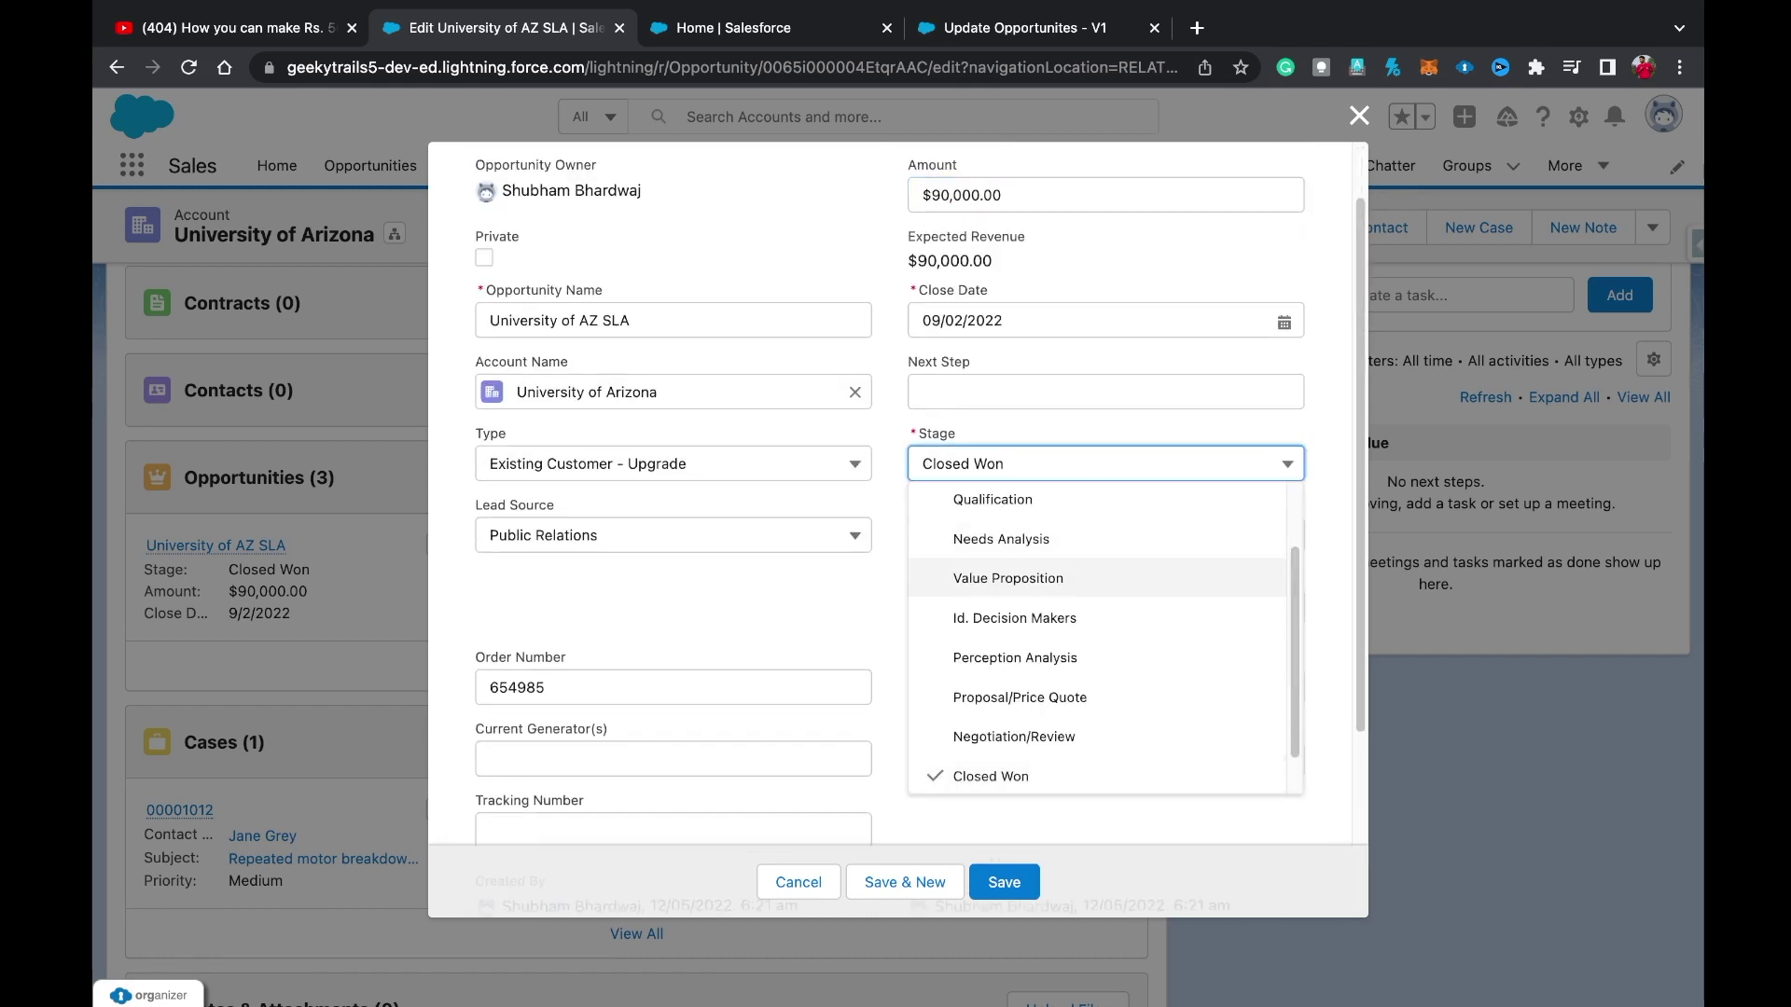
click(1001, 539)
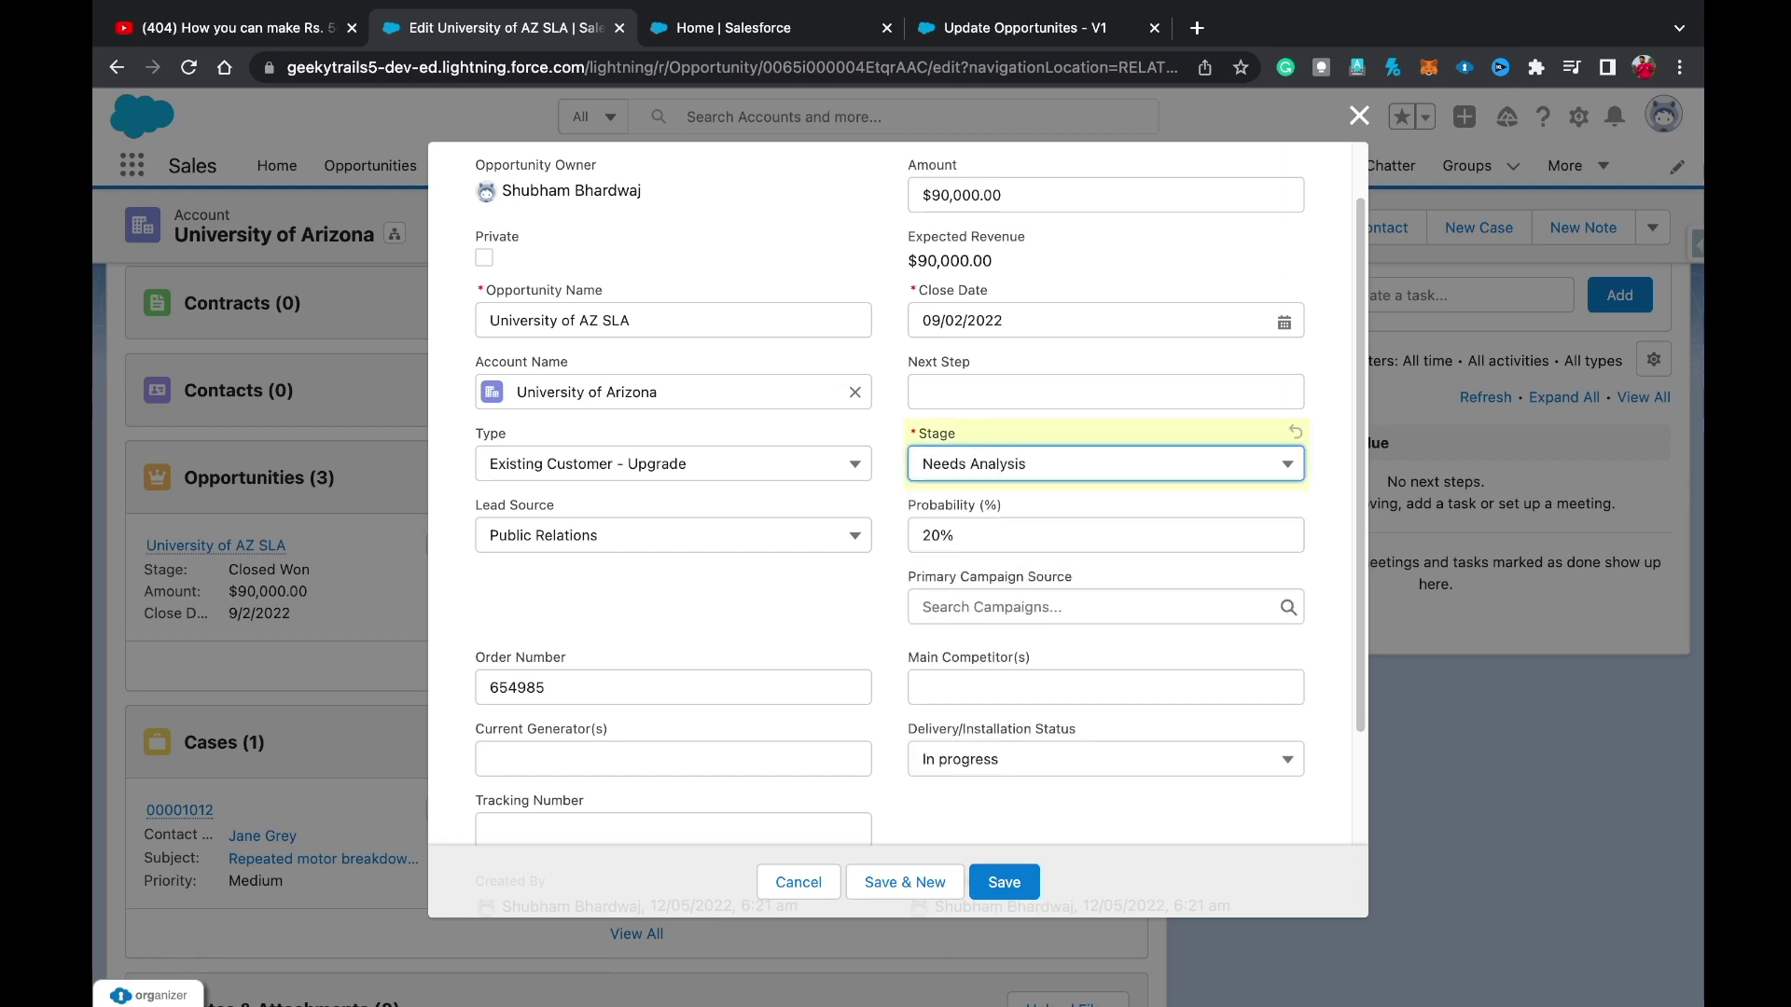
click(1004, 881)
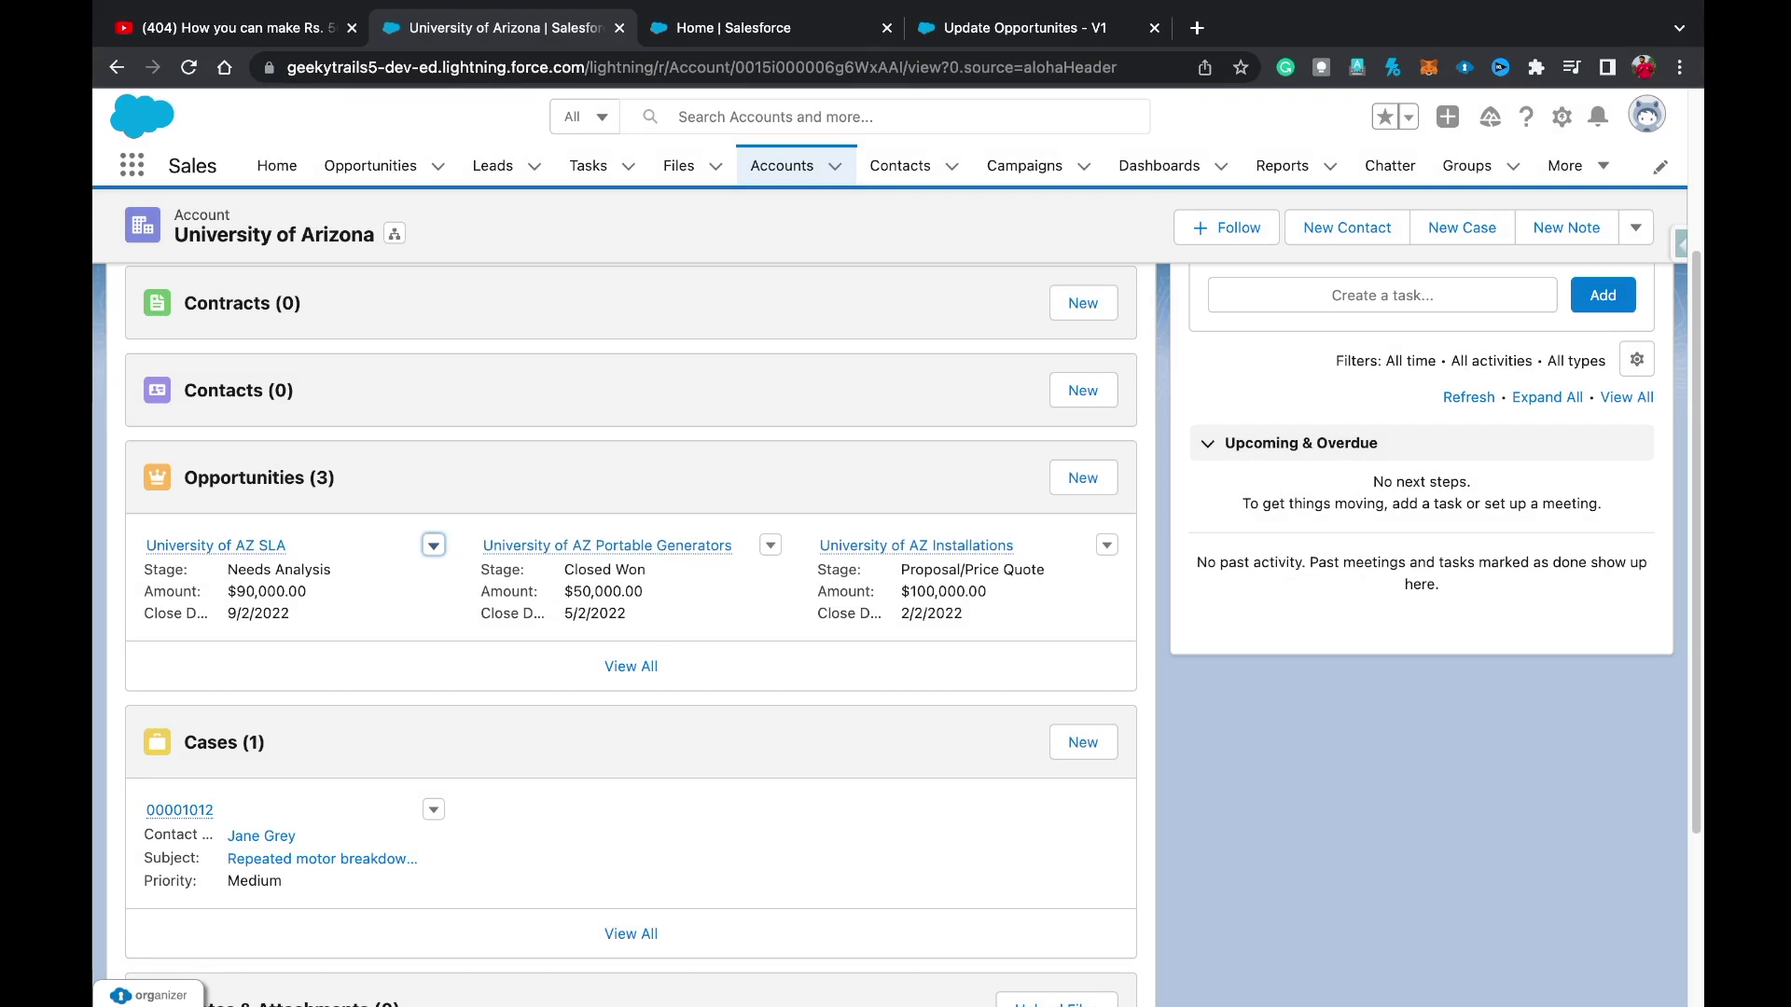
Set the Active field of the University of Arizona account to No and save the record.
scroll(630, 560, up, 4)
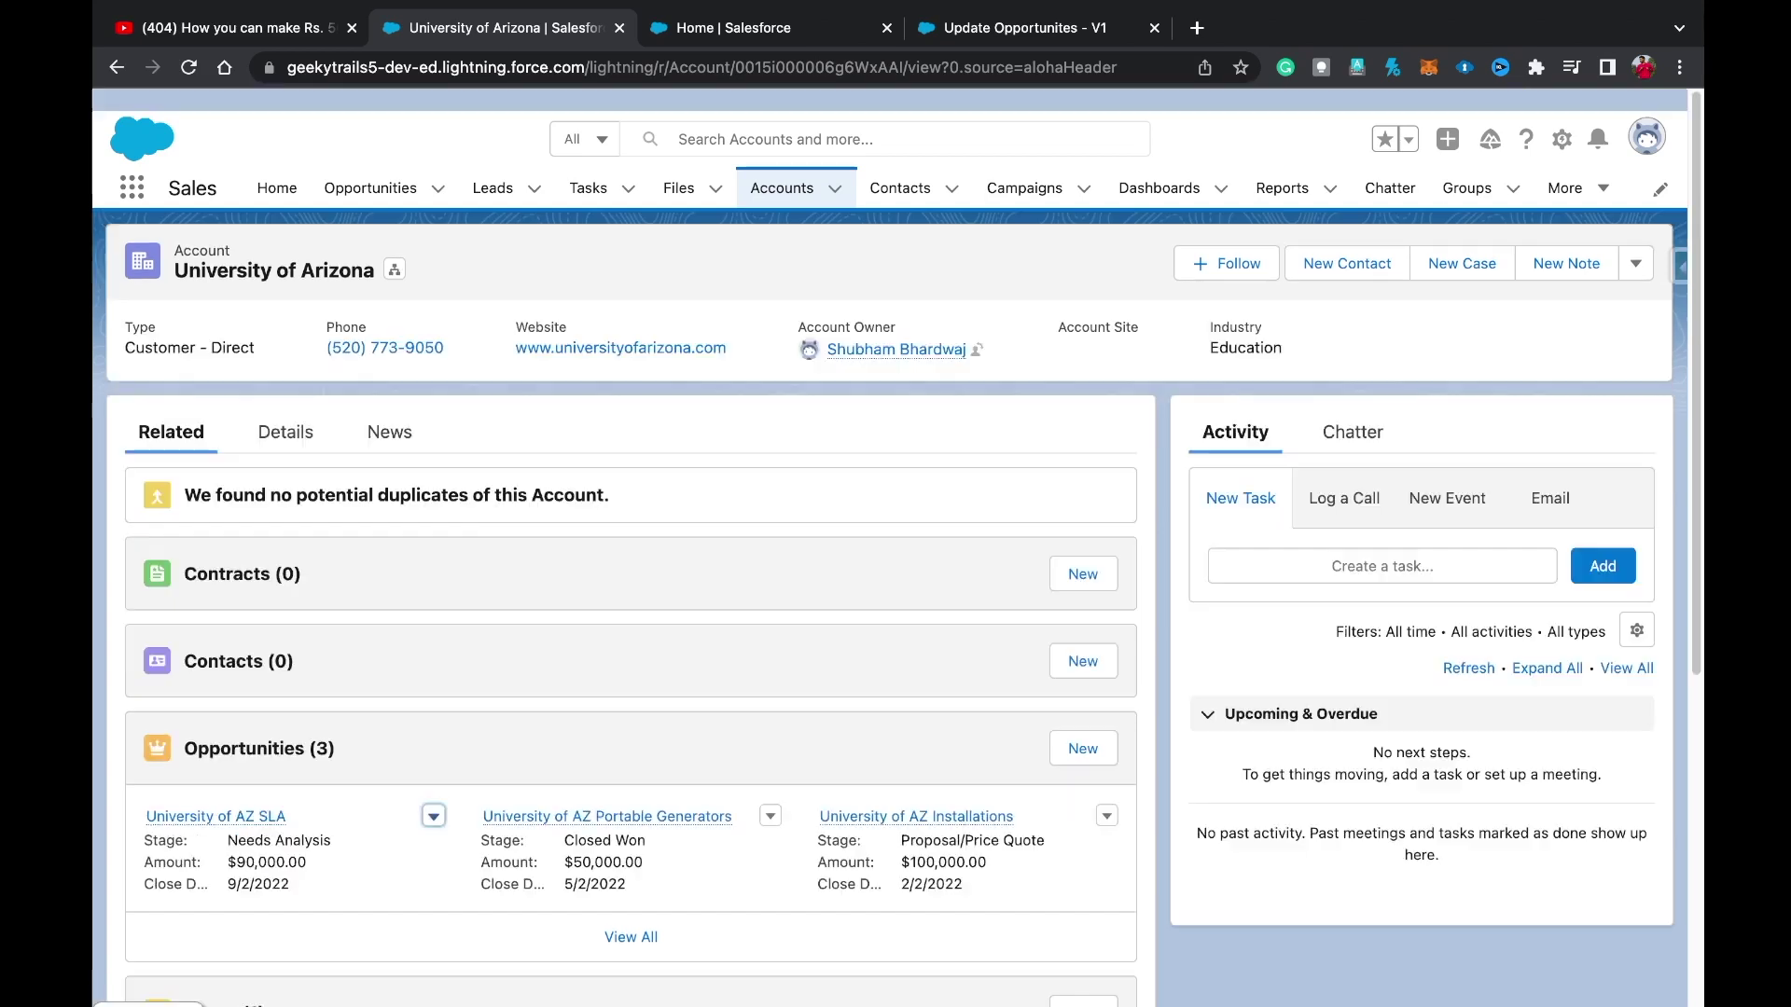
click(283, 409)
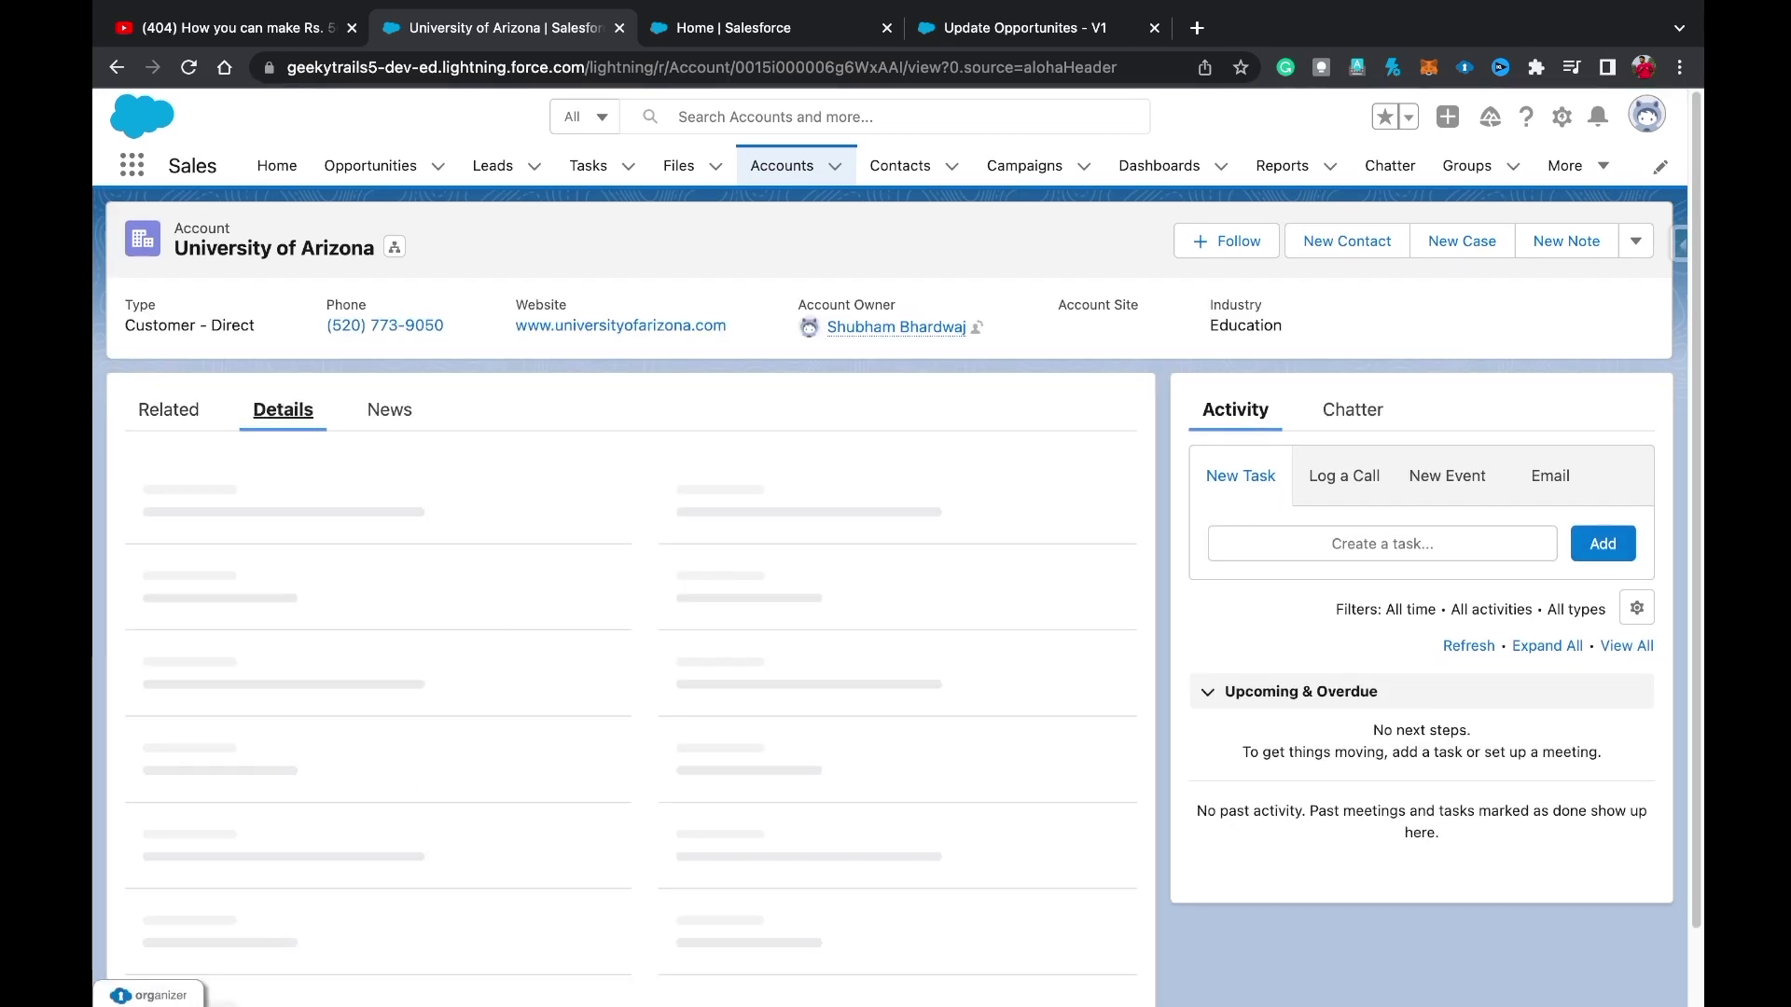
scroll(604, 877, down, 1)
scroll(605, 816, down, 5)
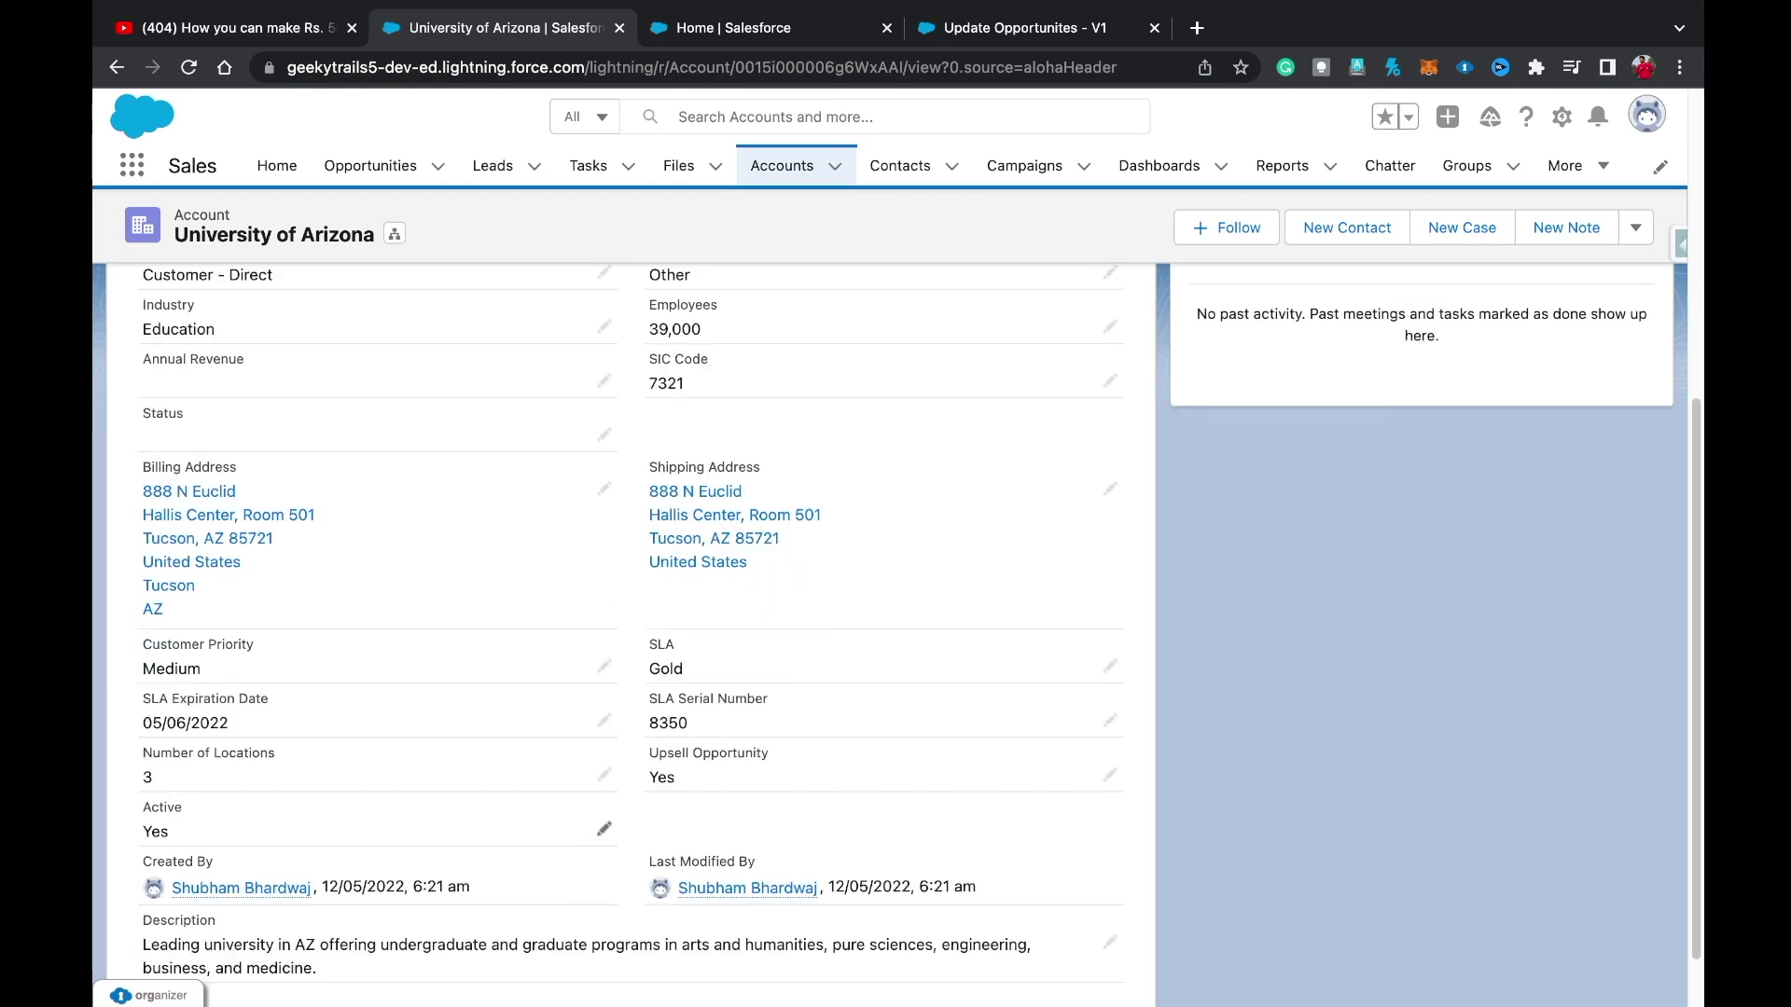
click(604, 829)
click(559, 850)
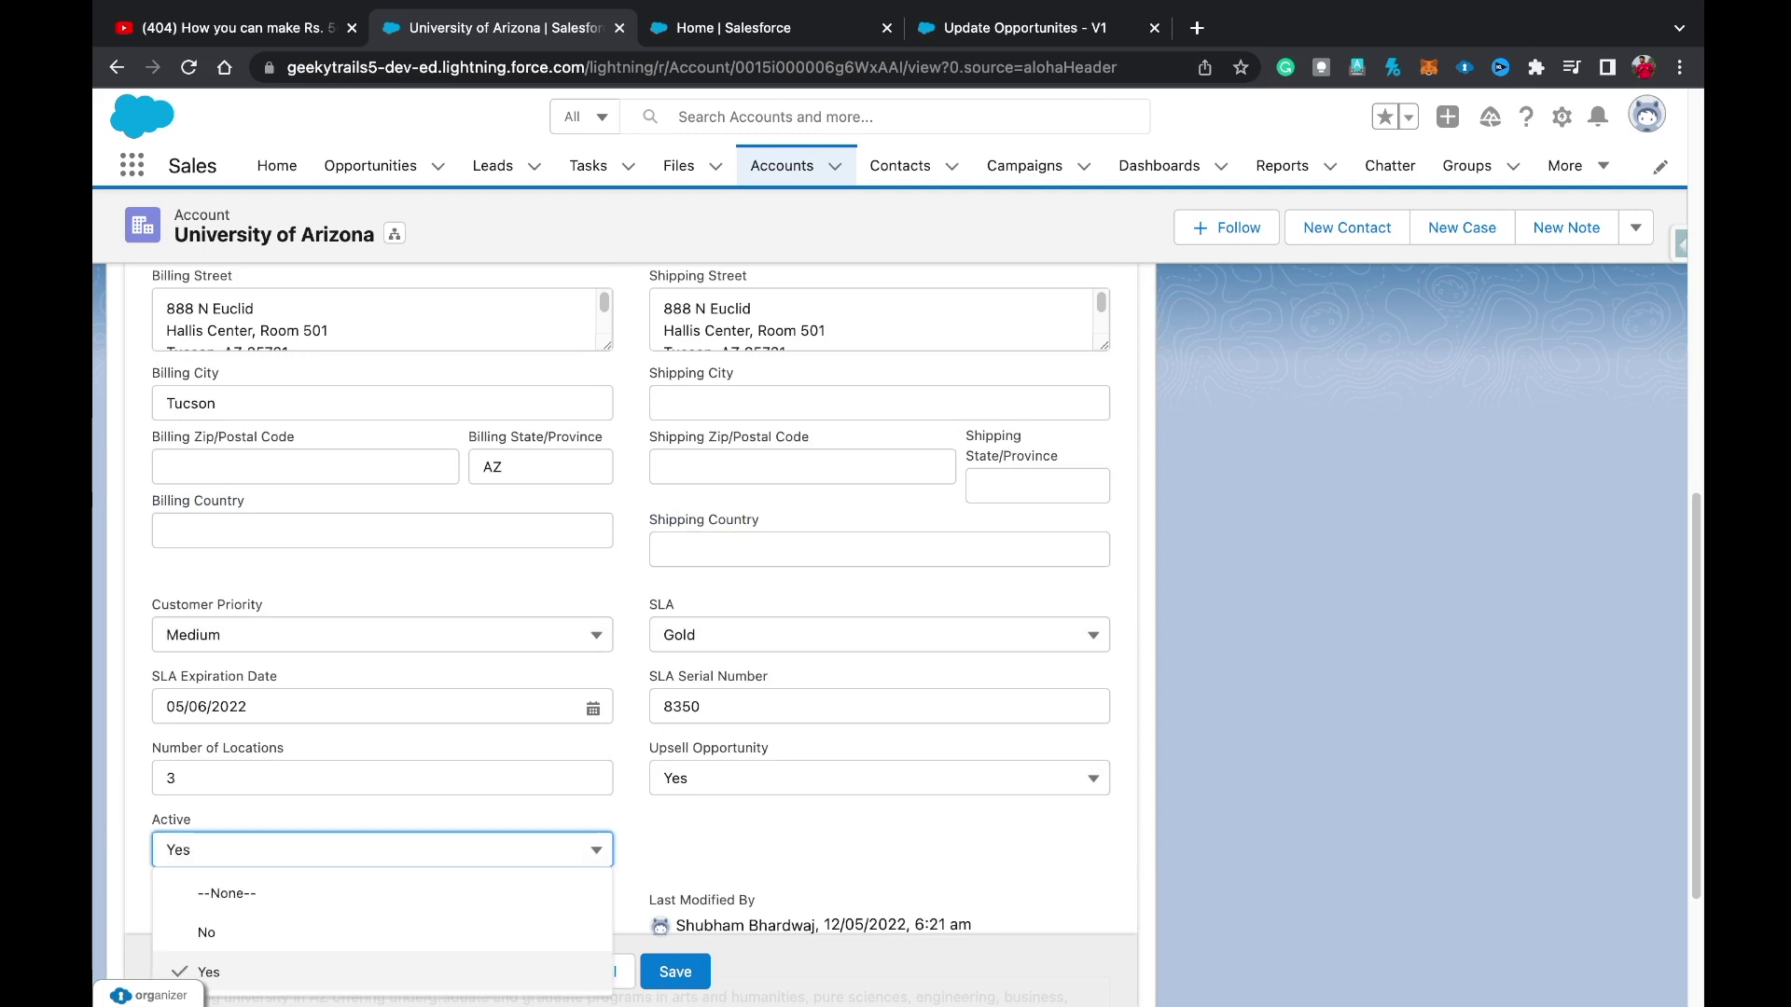
click(560, 797)
click(674, 971)
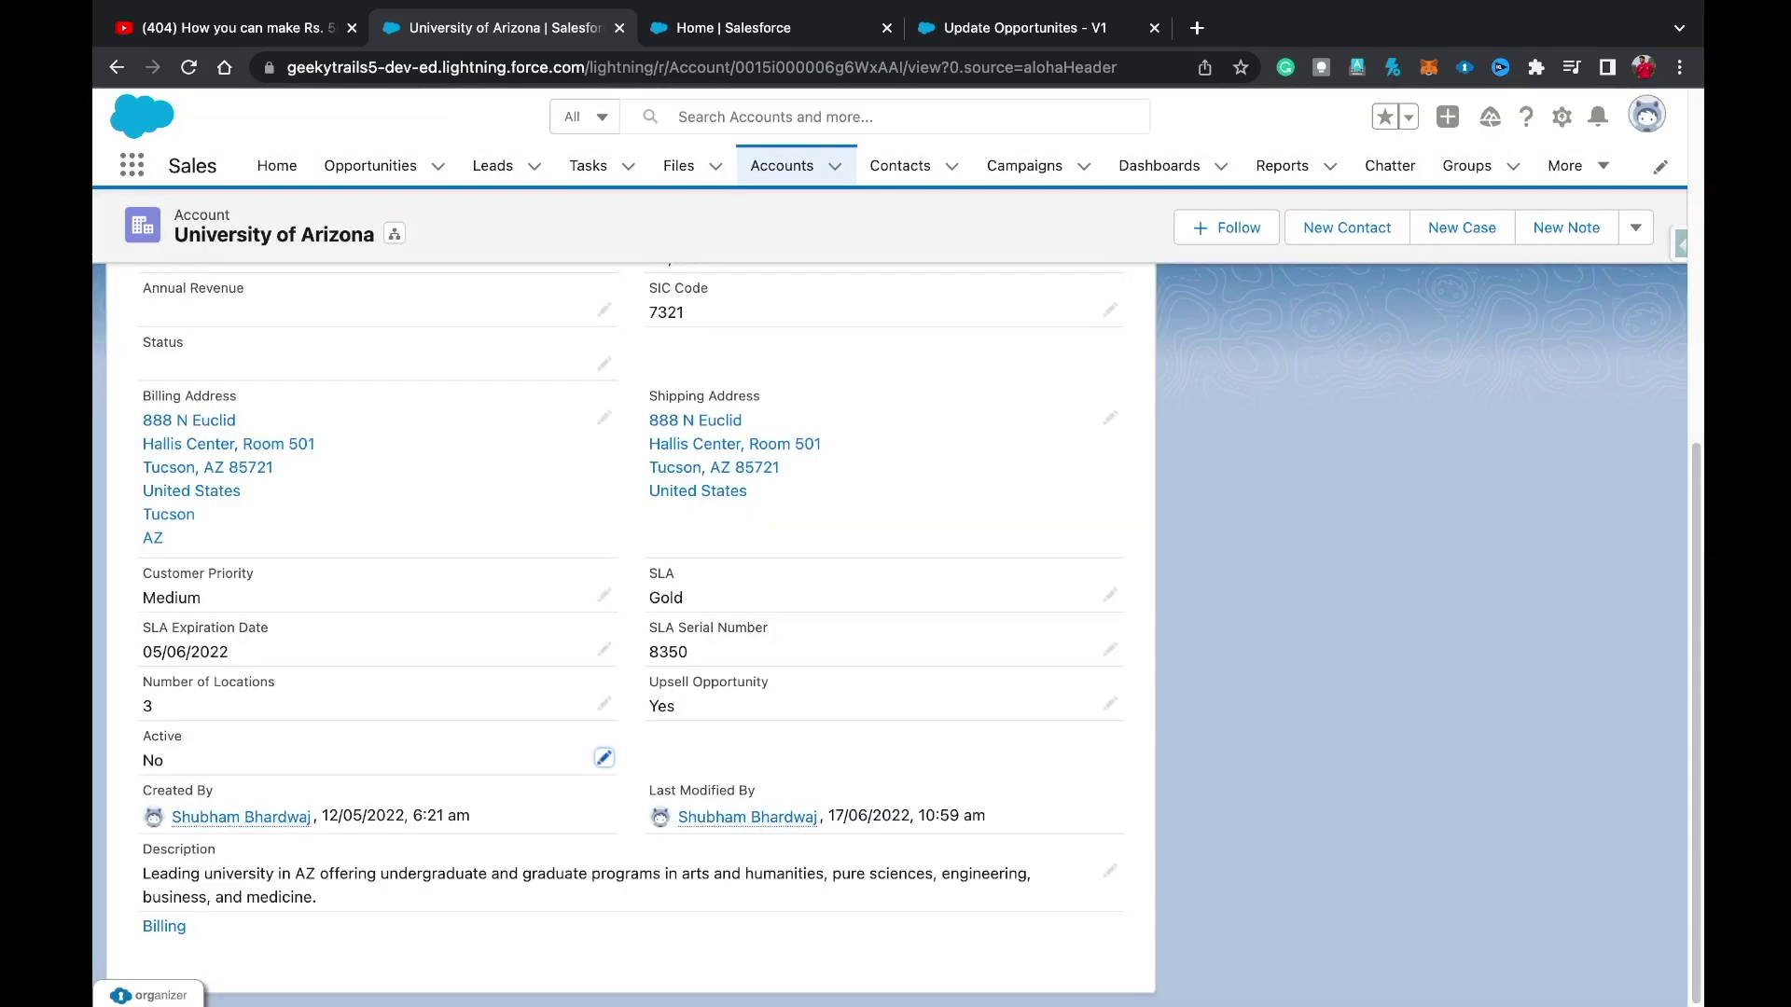
Examine the stages of University of Arizona's related opportunities to test the flow.
scroll(630, 597, up, 6)
click(170, 410)
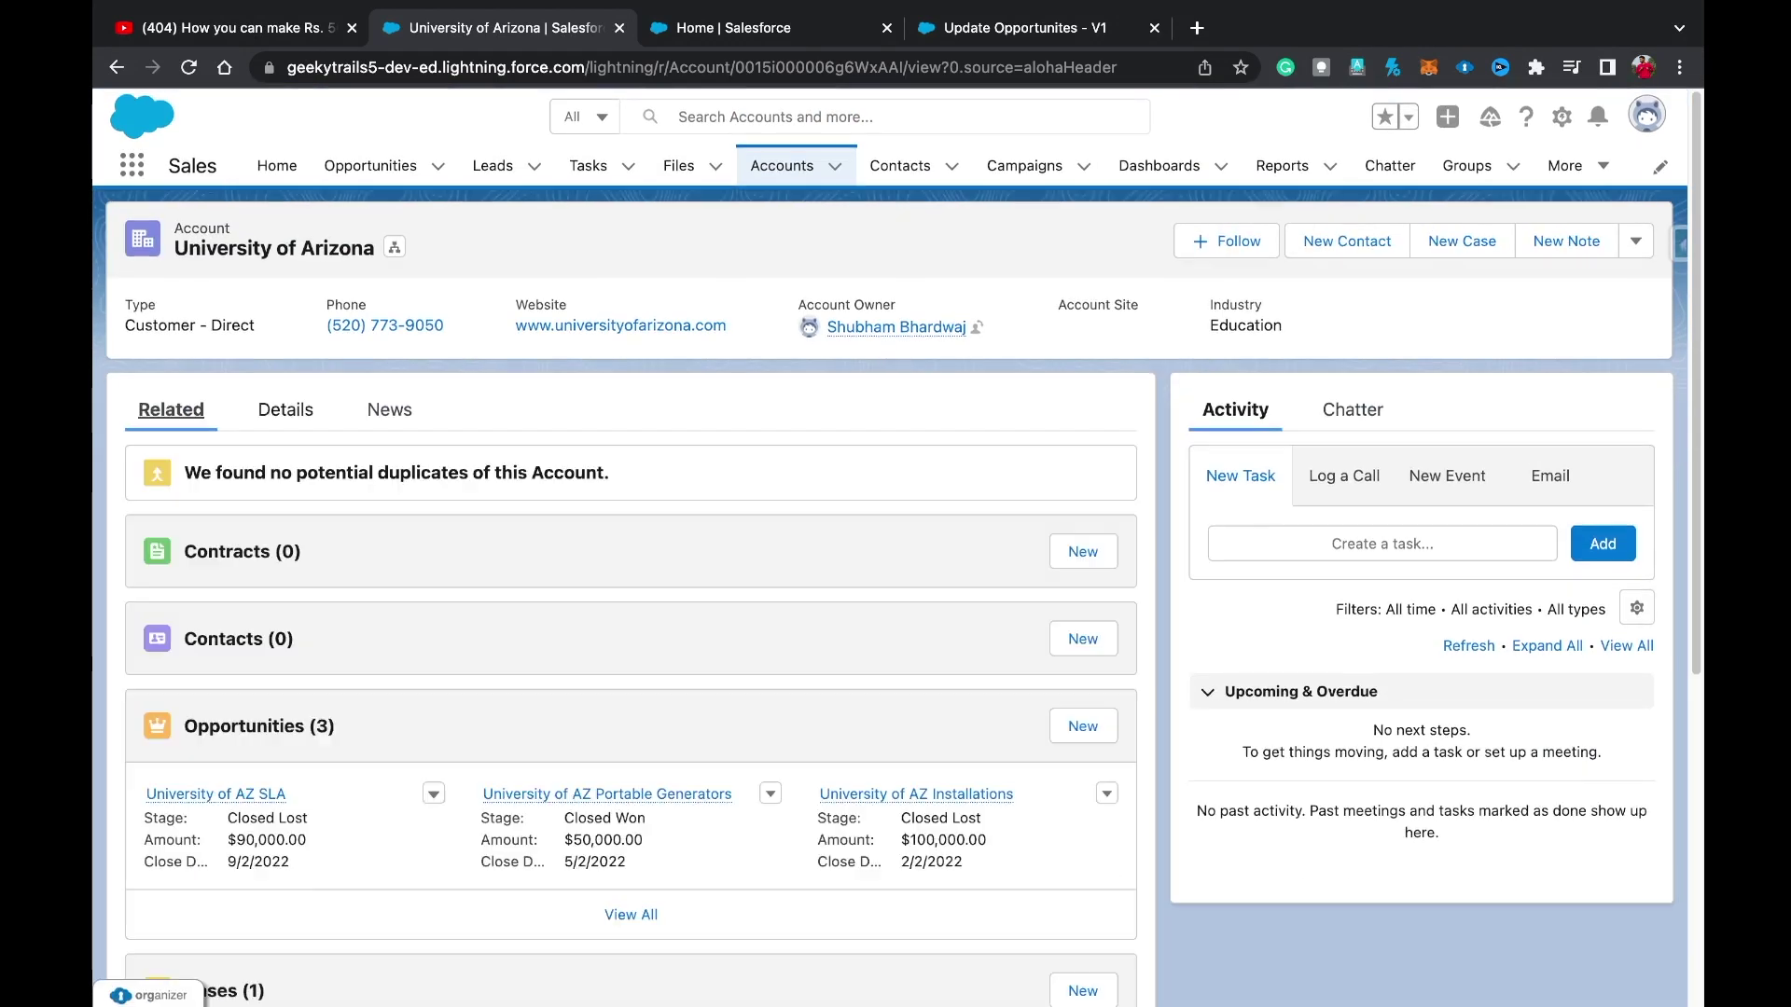
scroll(630, 597, down, 2)
scroll(896, 615, down, 1)
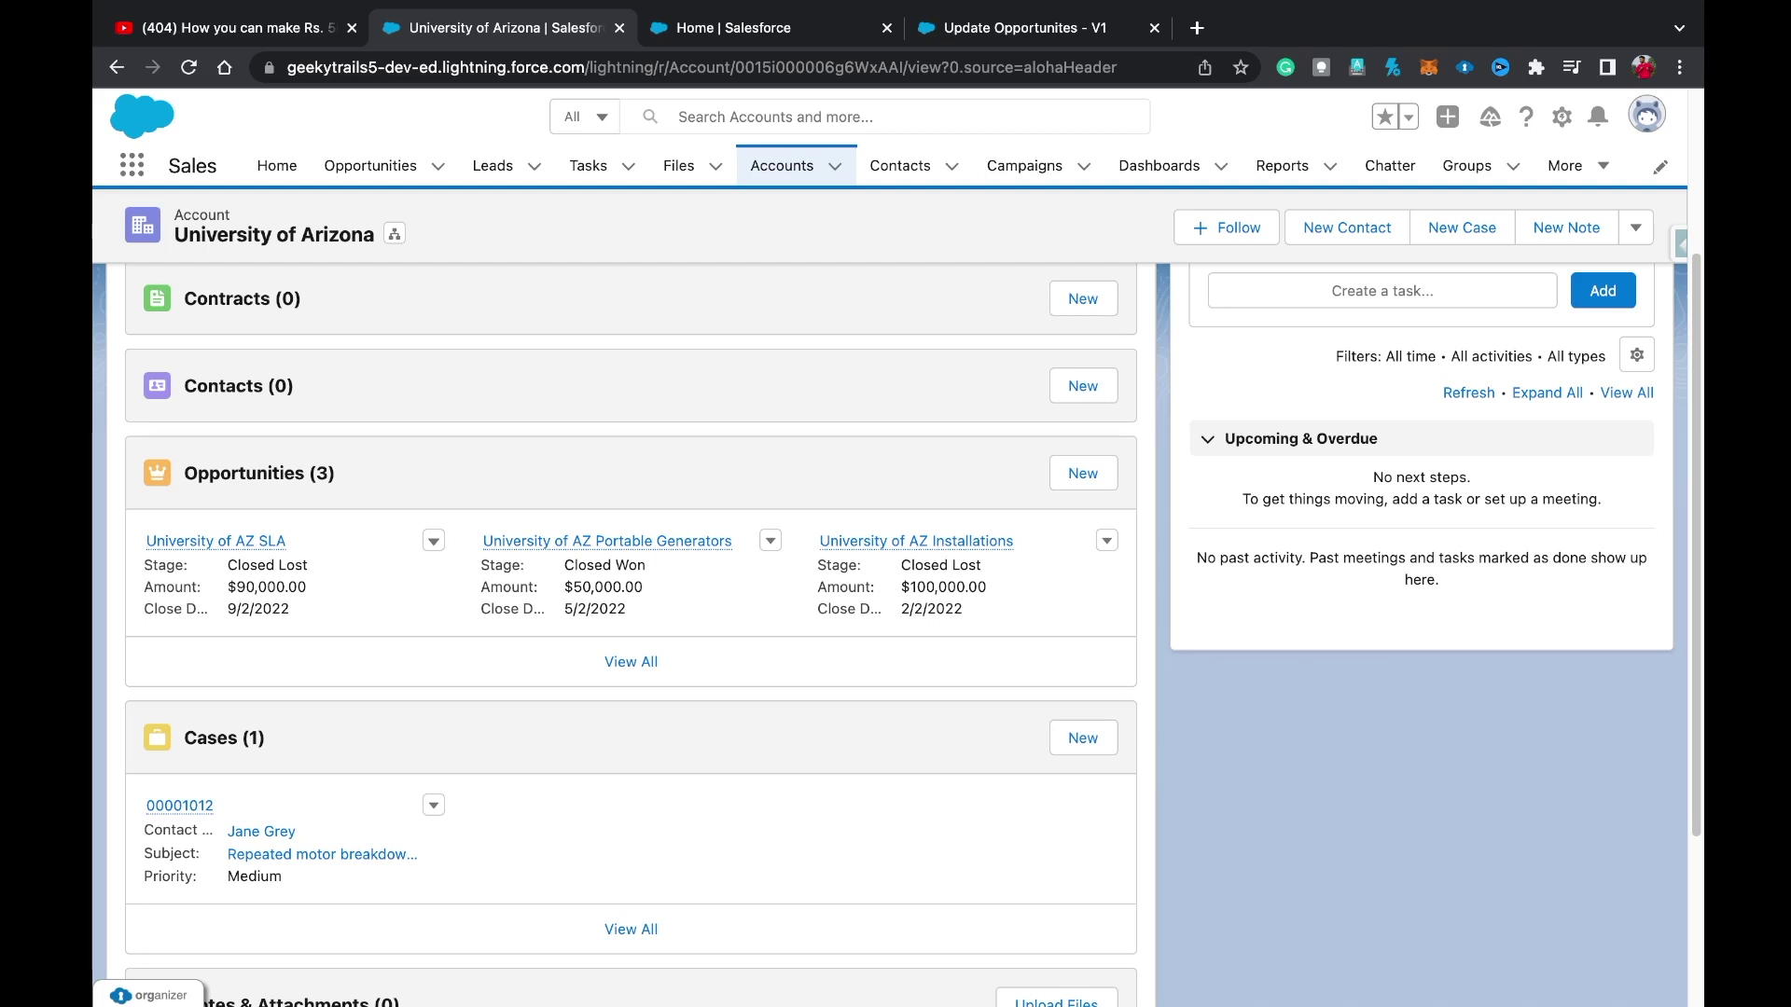
Return to the Update Opportunites flow and delete the Opp Collection and Stage Changed to Closed Lost assignments and the Opp loop.
key(super+4)
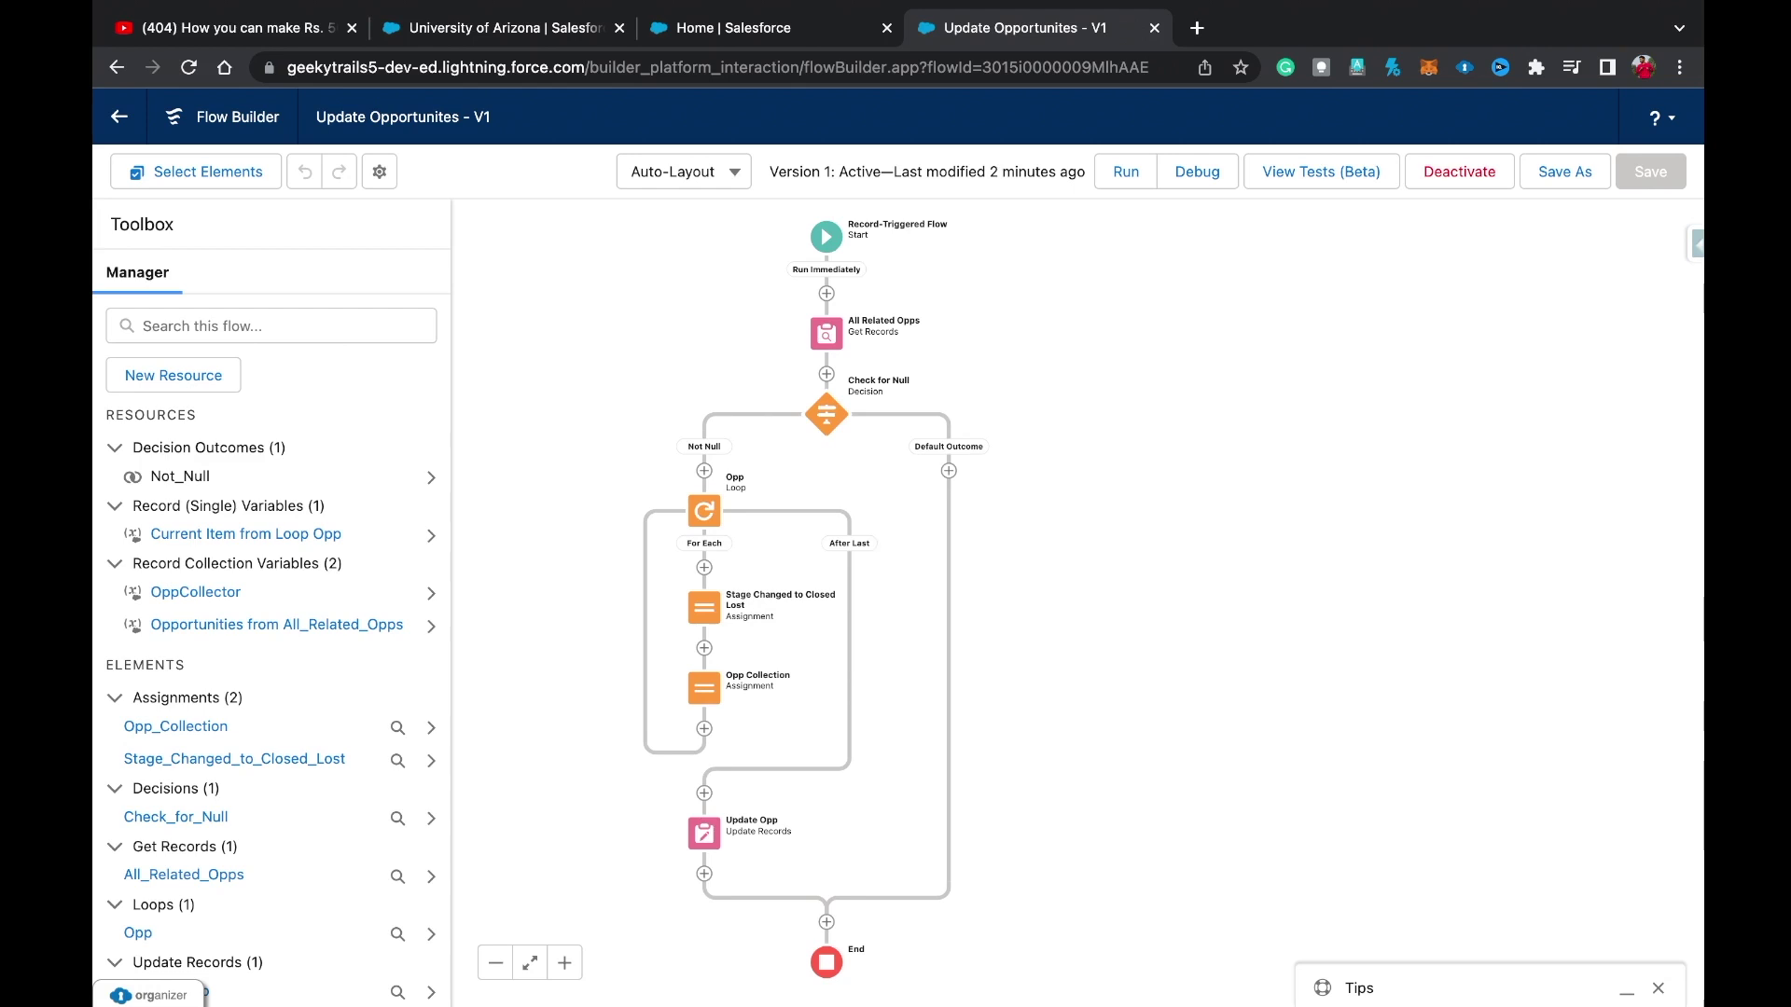
scroll(704, 688, up, 3)
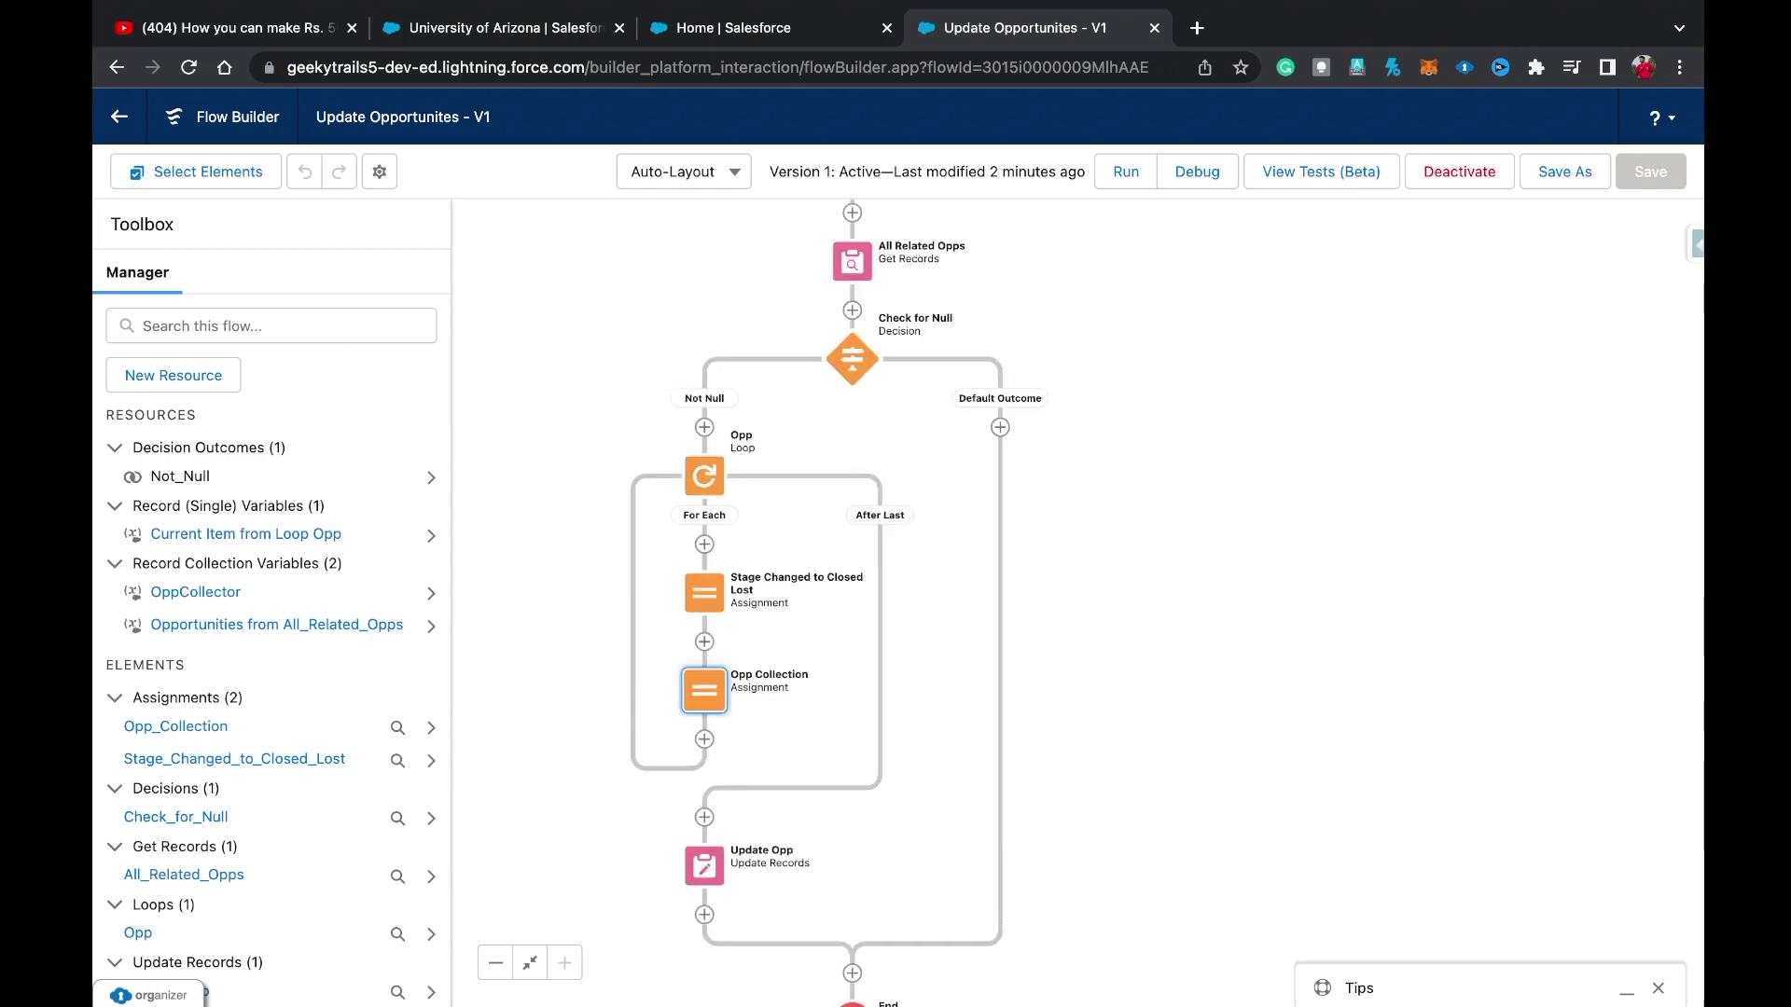
click(705, 689)
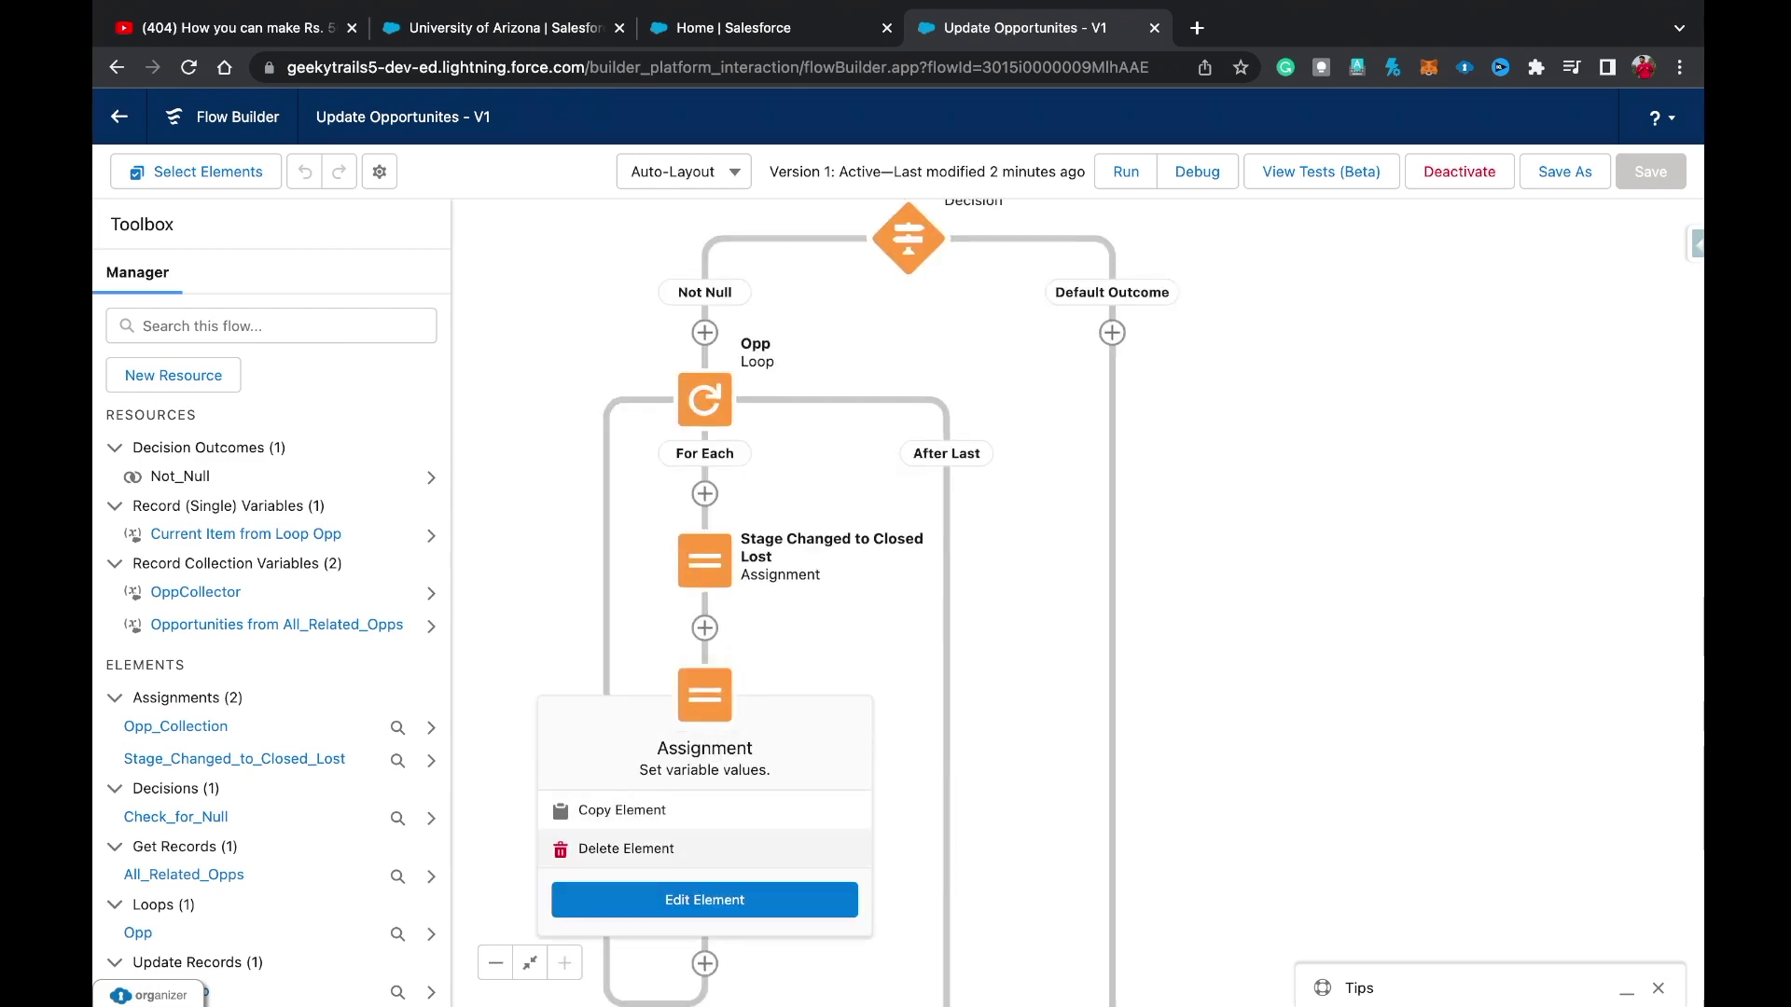
click(625, 849)
click(704, 560)
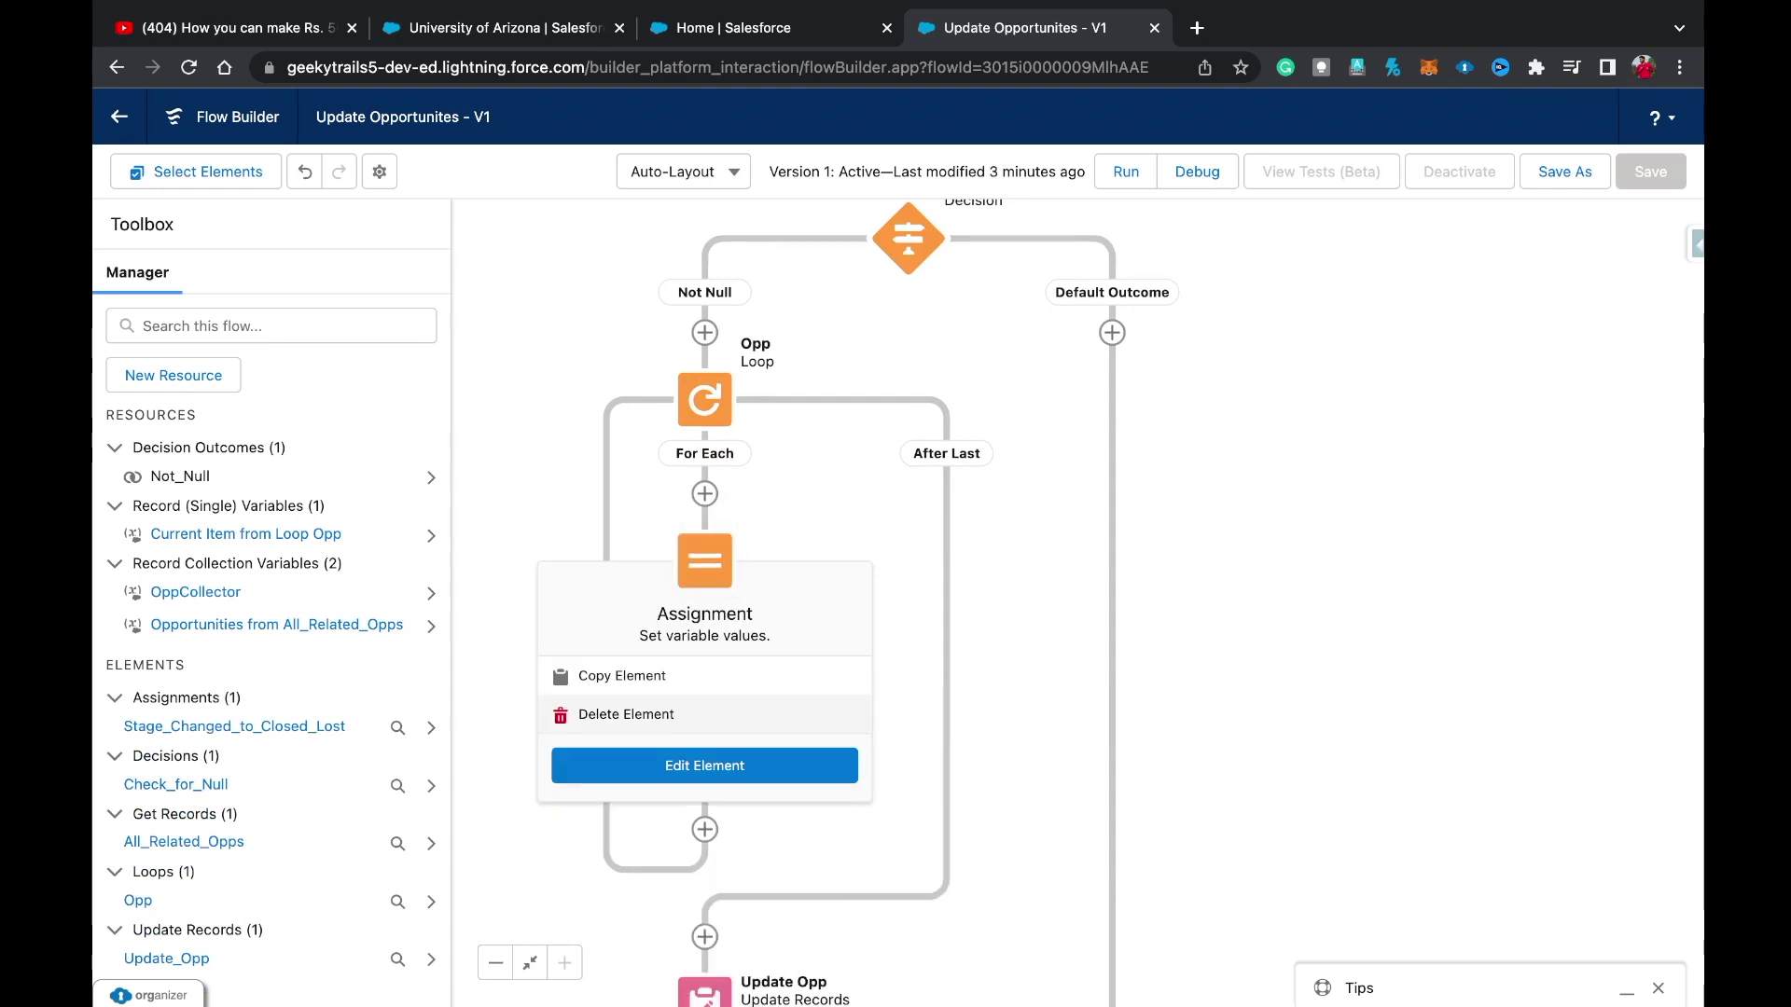
click(624, 714)
click(761, 400)
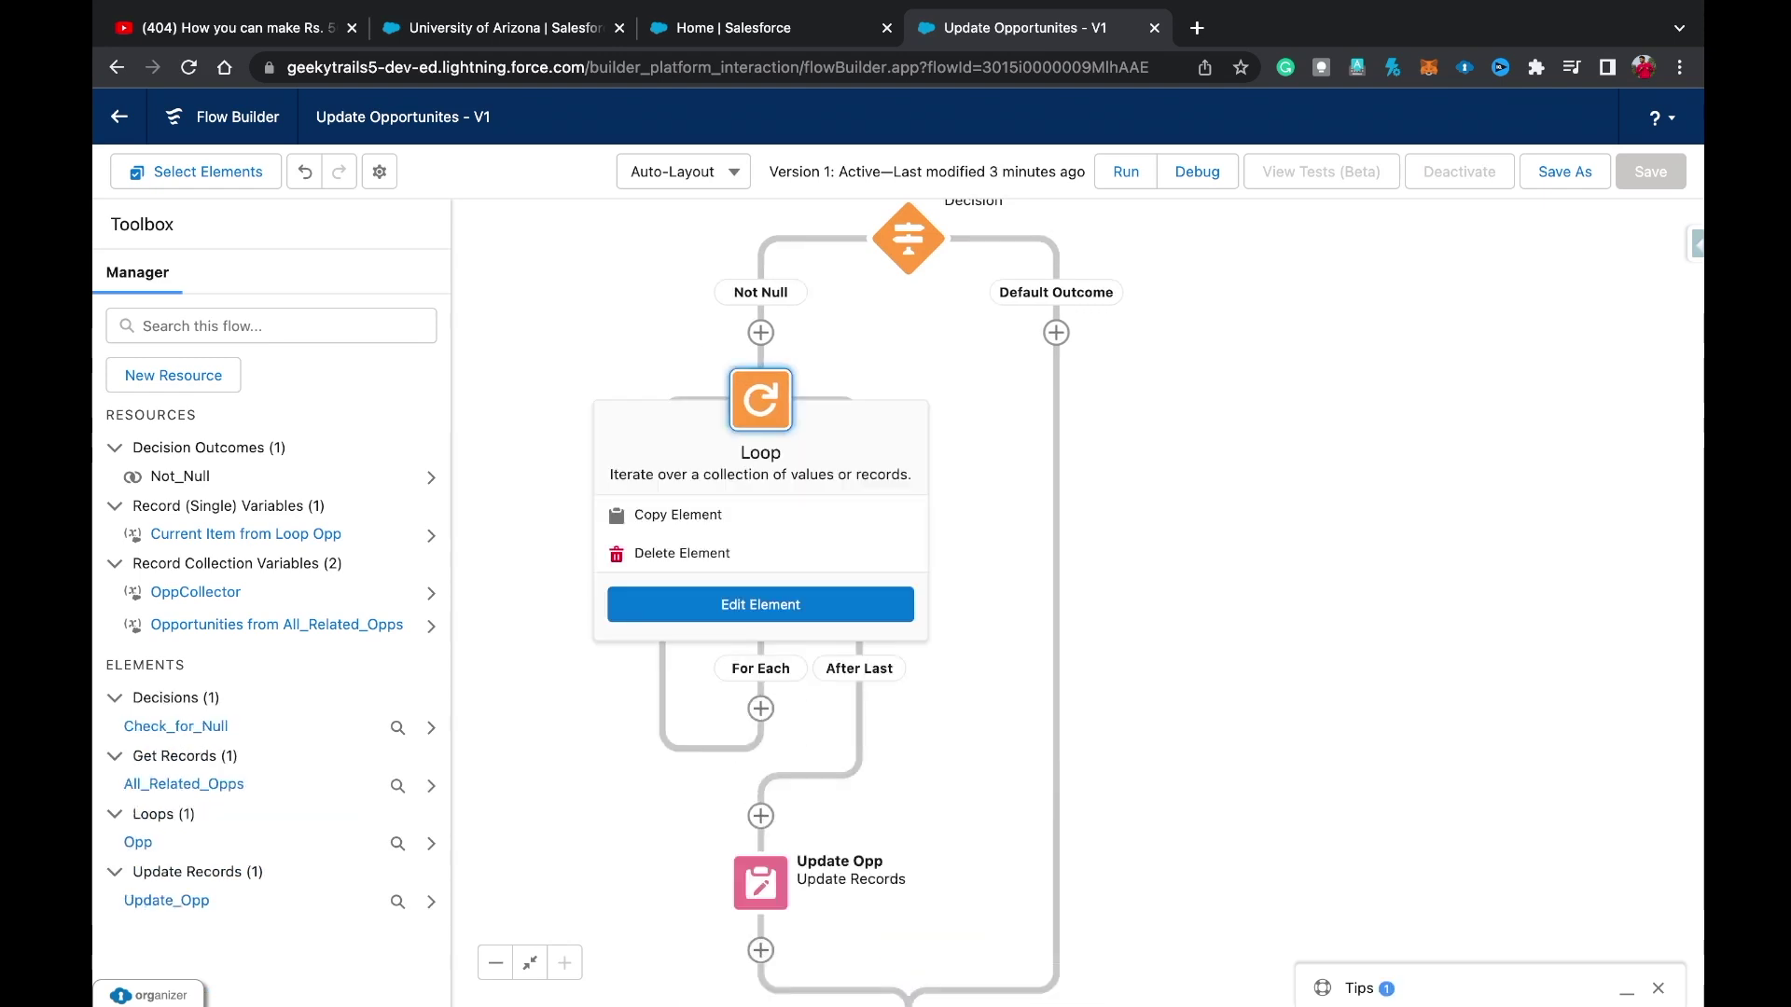
click(764, 559)
scroll(897, 568, up, 3)
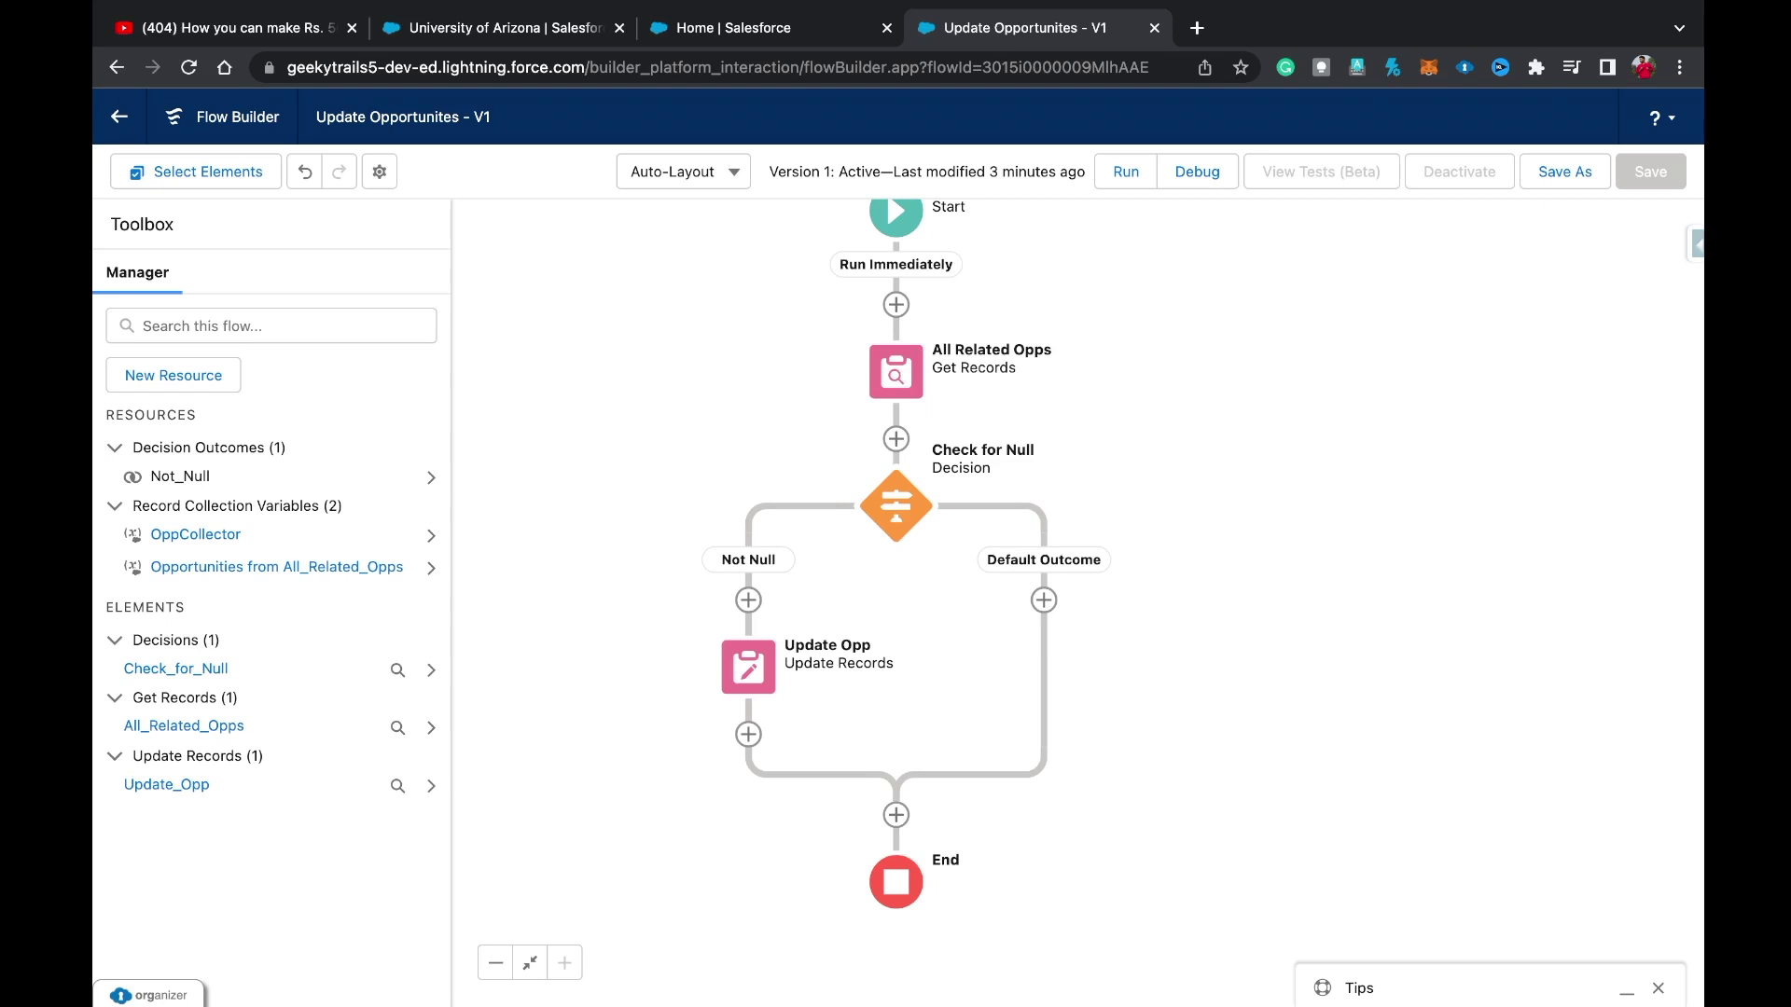
click(883, 531)
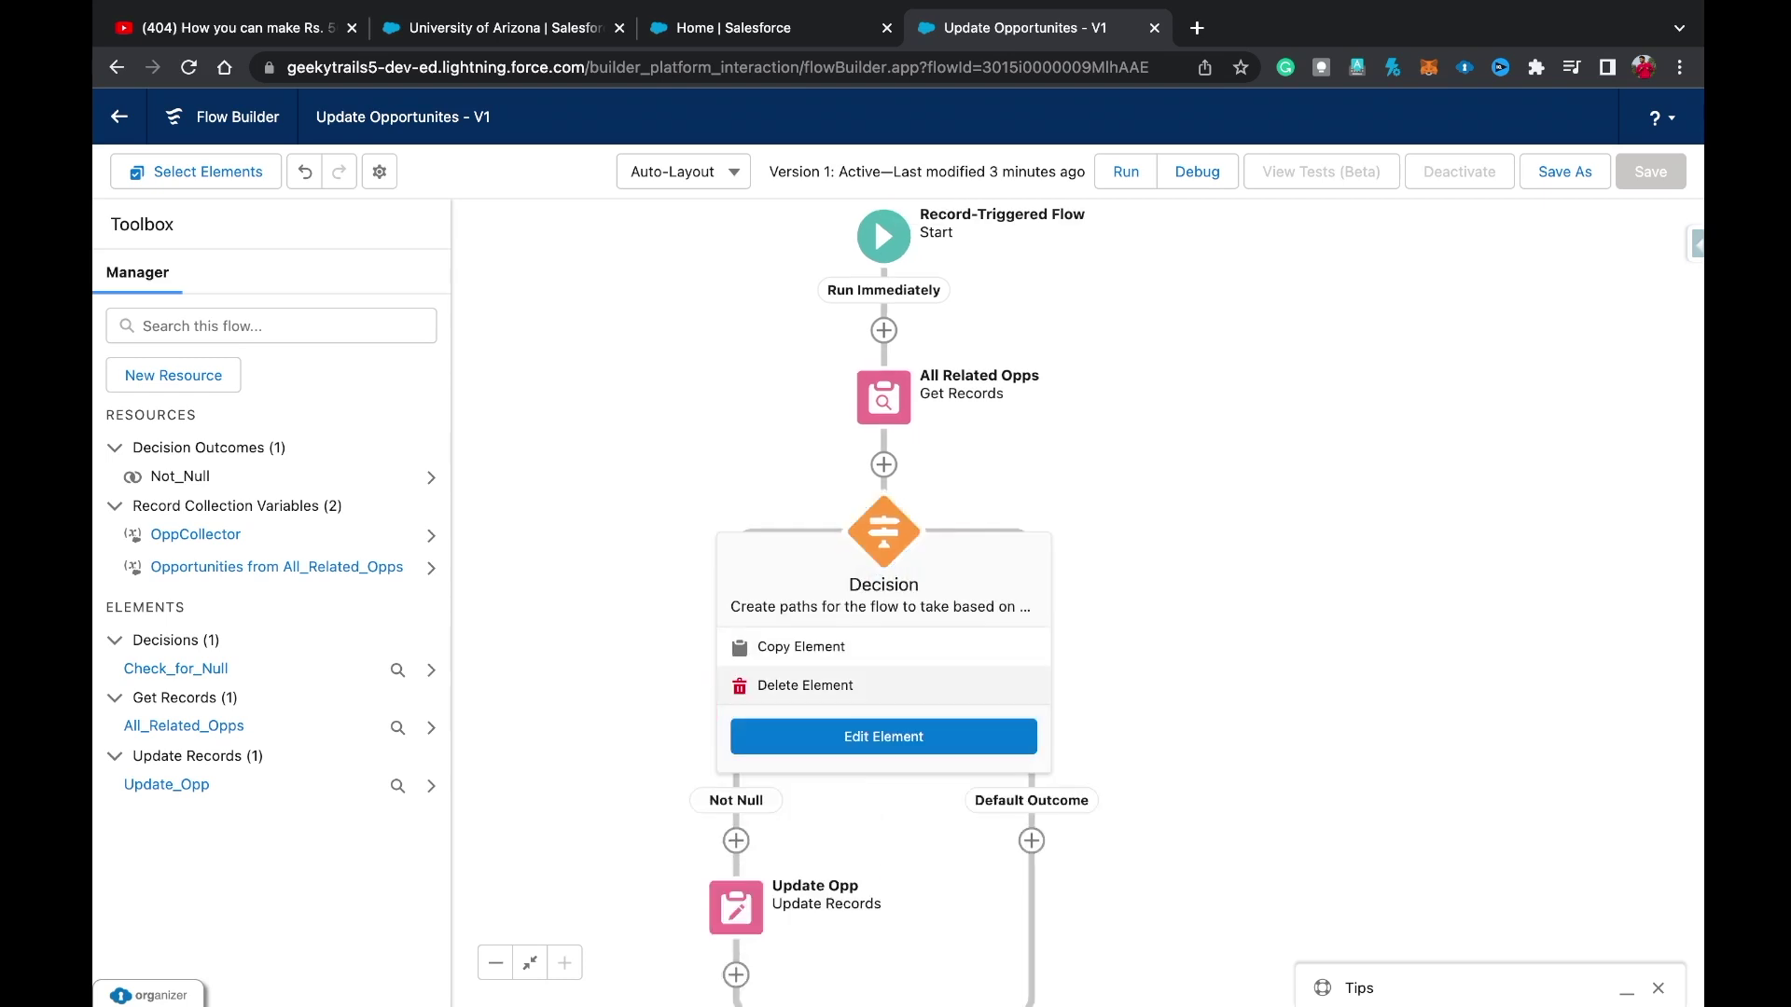
click(805, 684)
key(Escape)
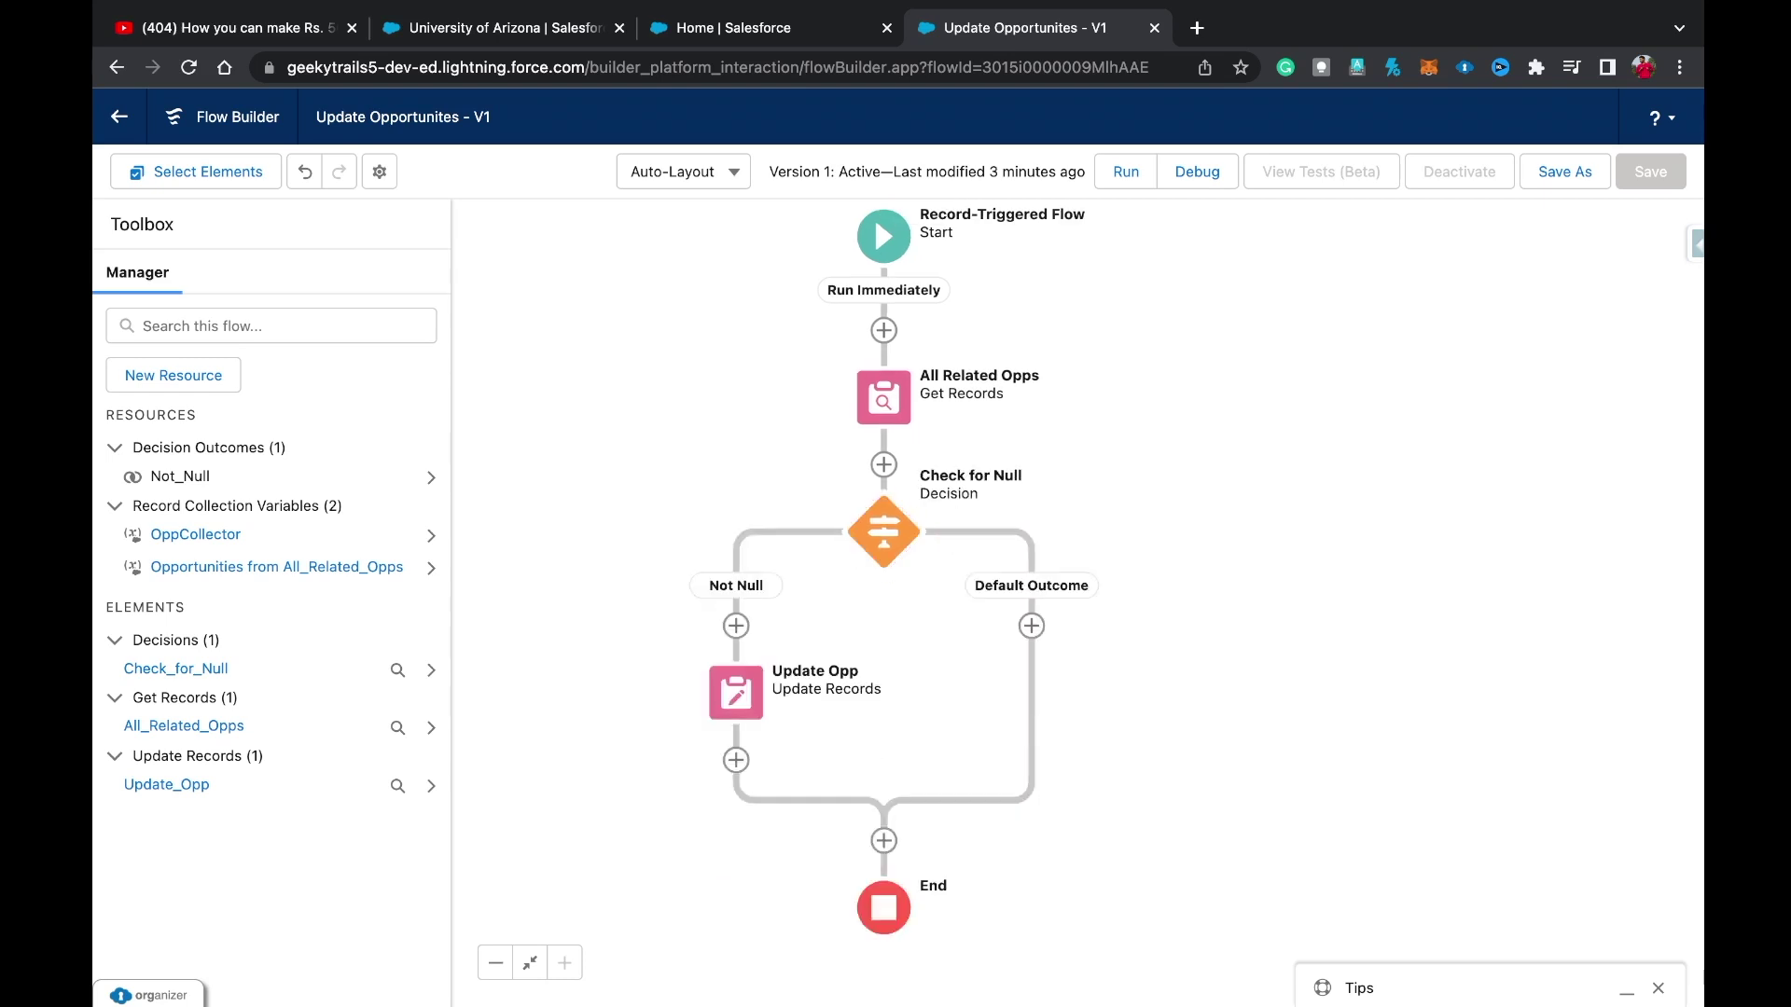
Copy the Update Opp element, paste it between All Related Opps and Check for Null, and delete the original on the Not Null path.
click(736, 692)
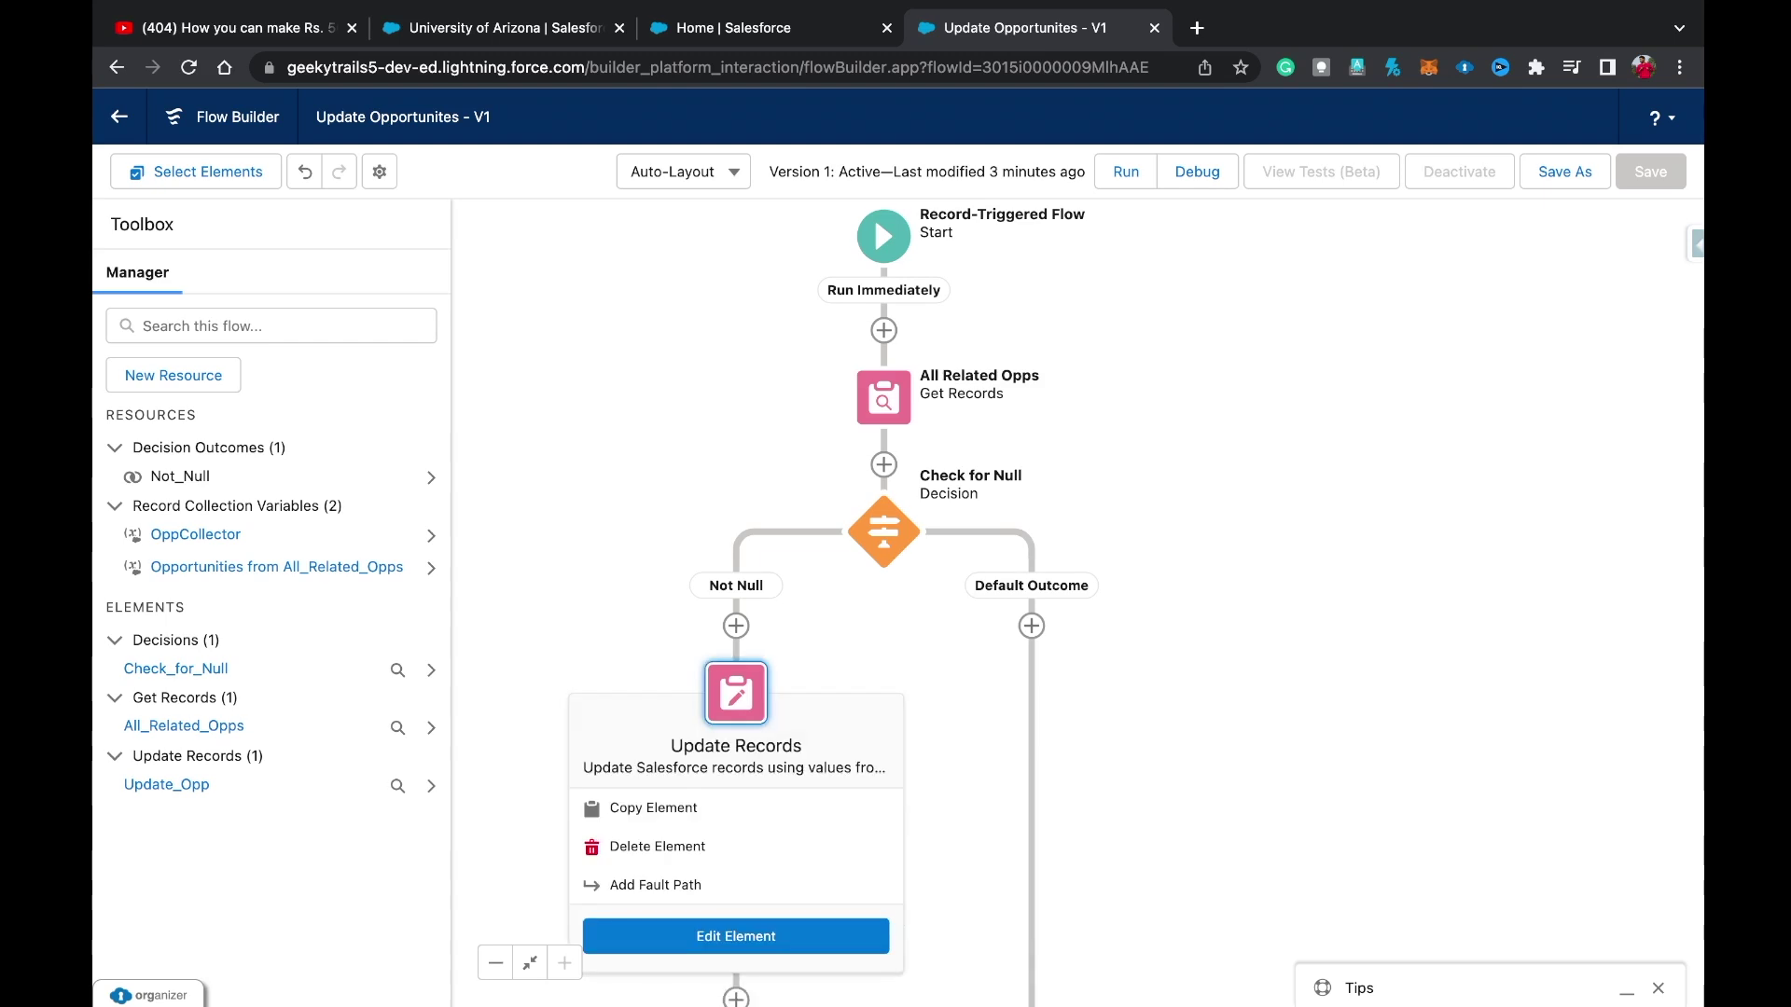
click(653, 807)
click(885, 464)
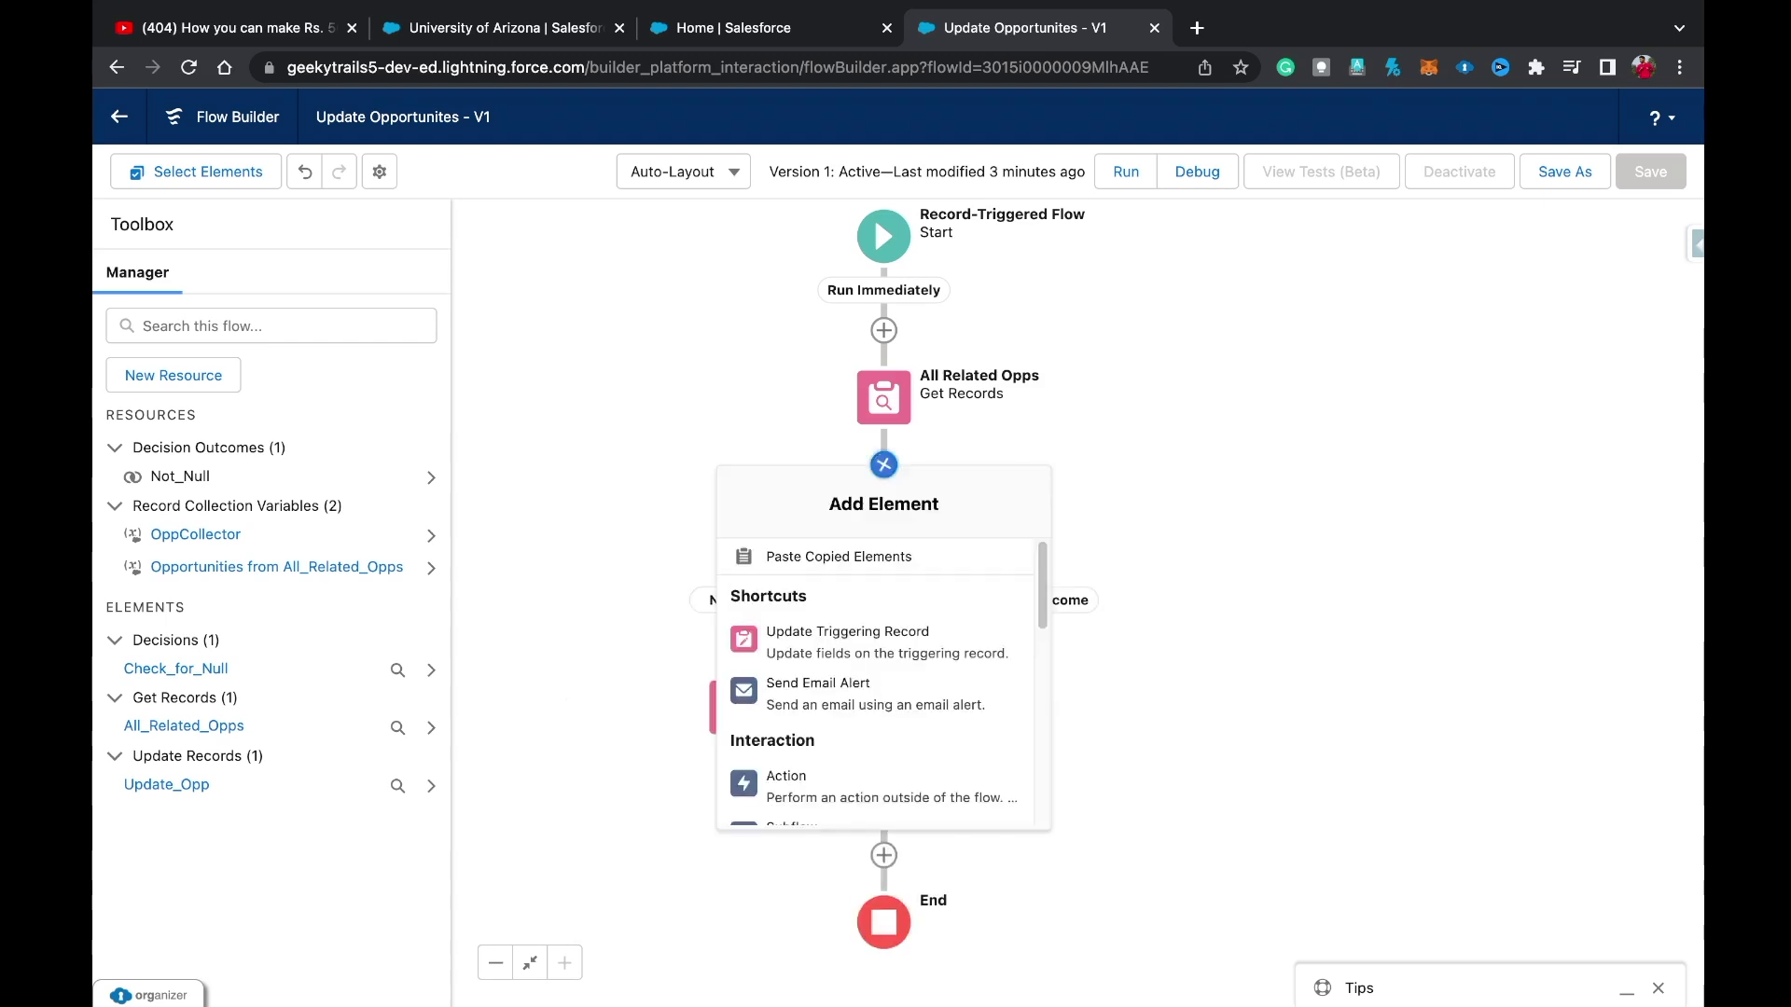
click(838, 556)
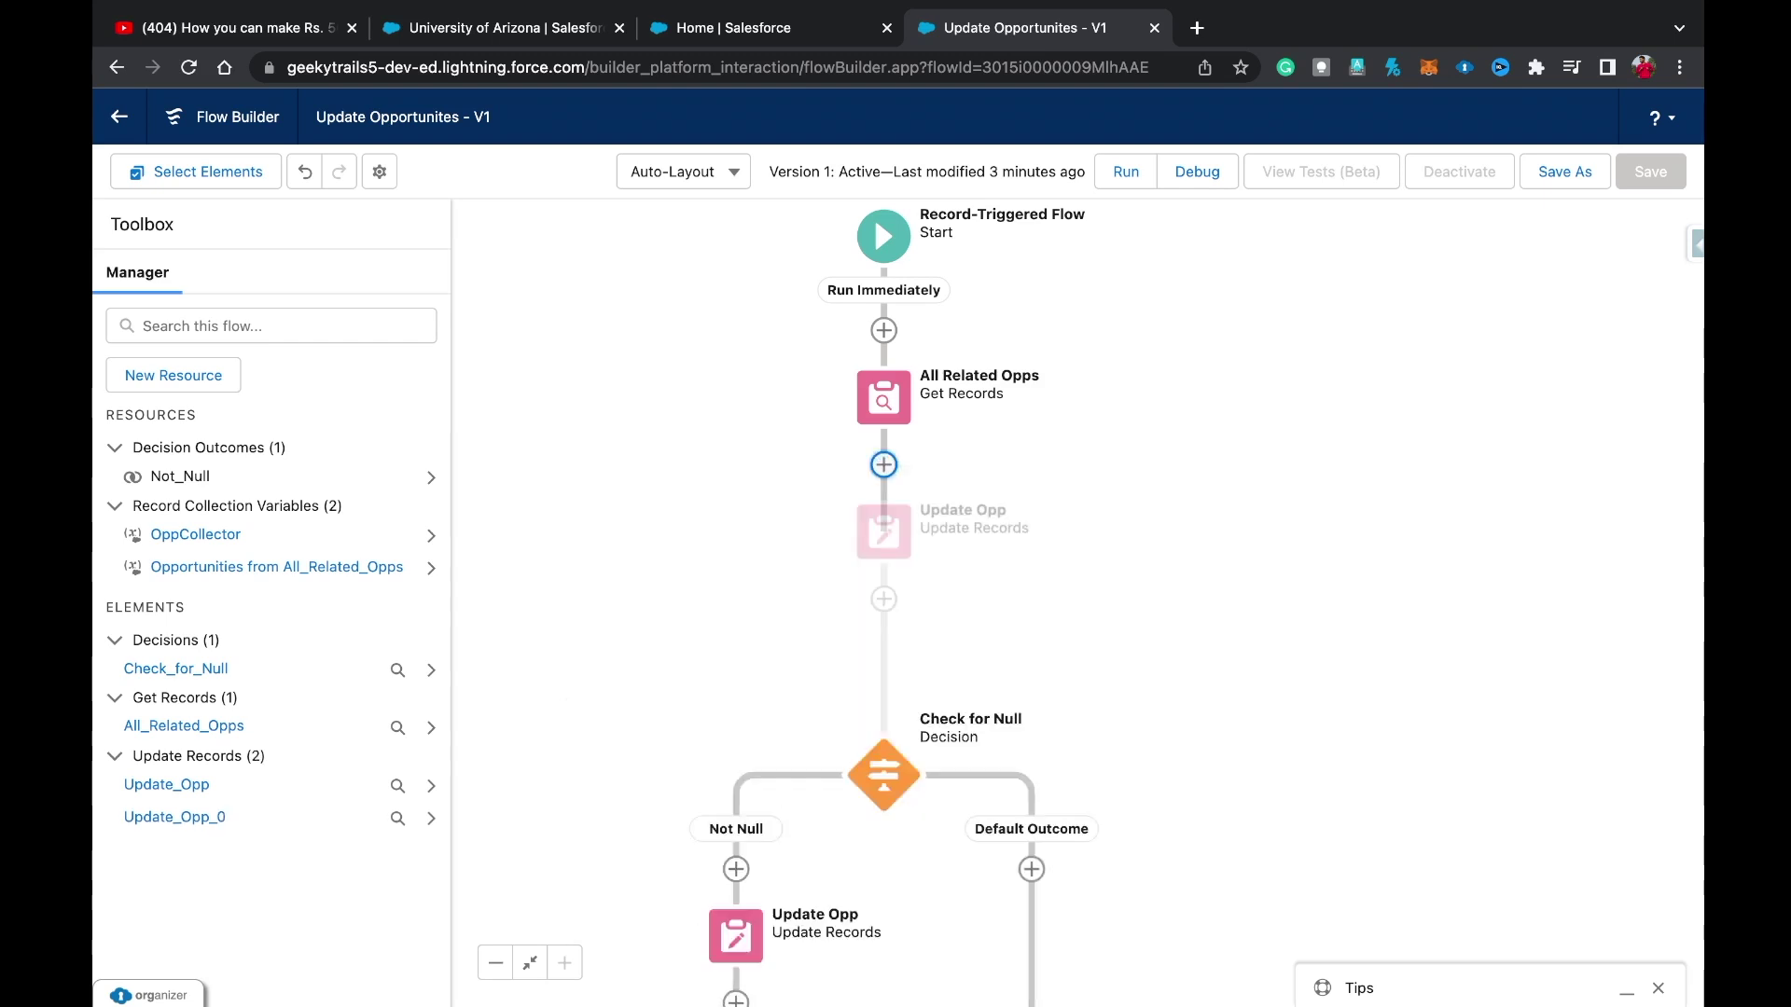
click(735, 826)
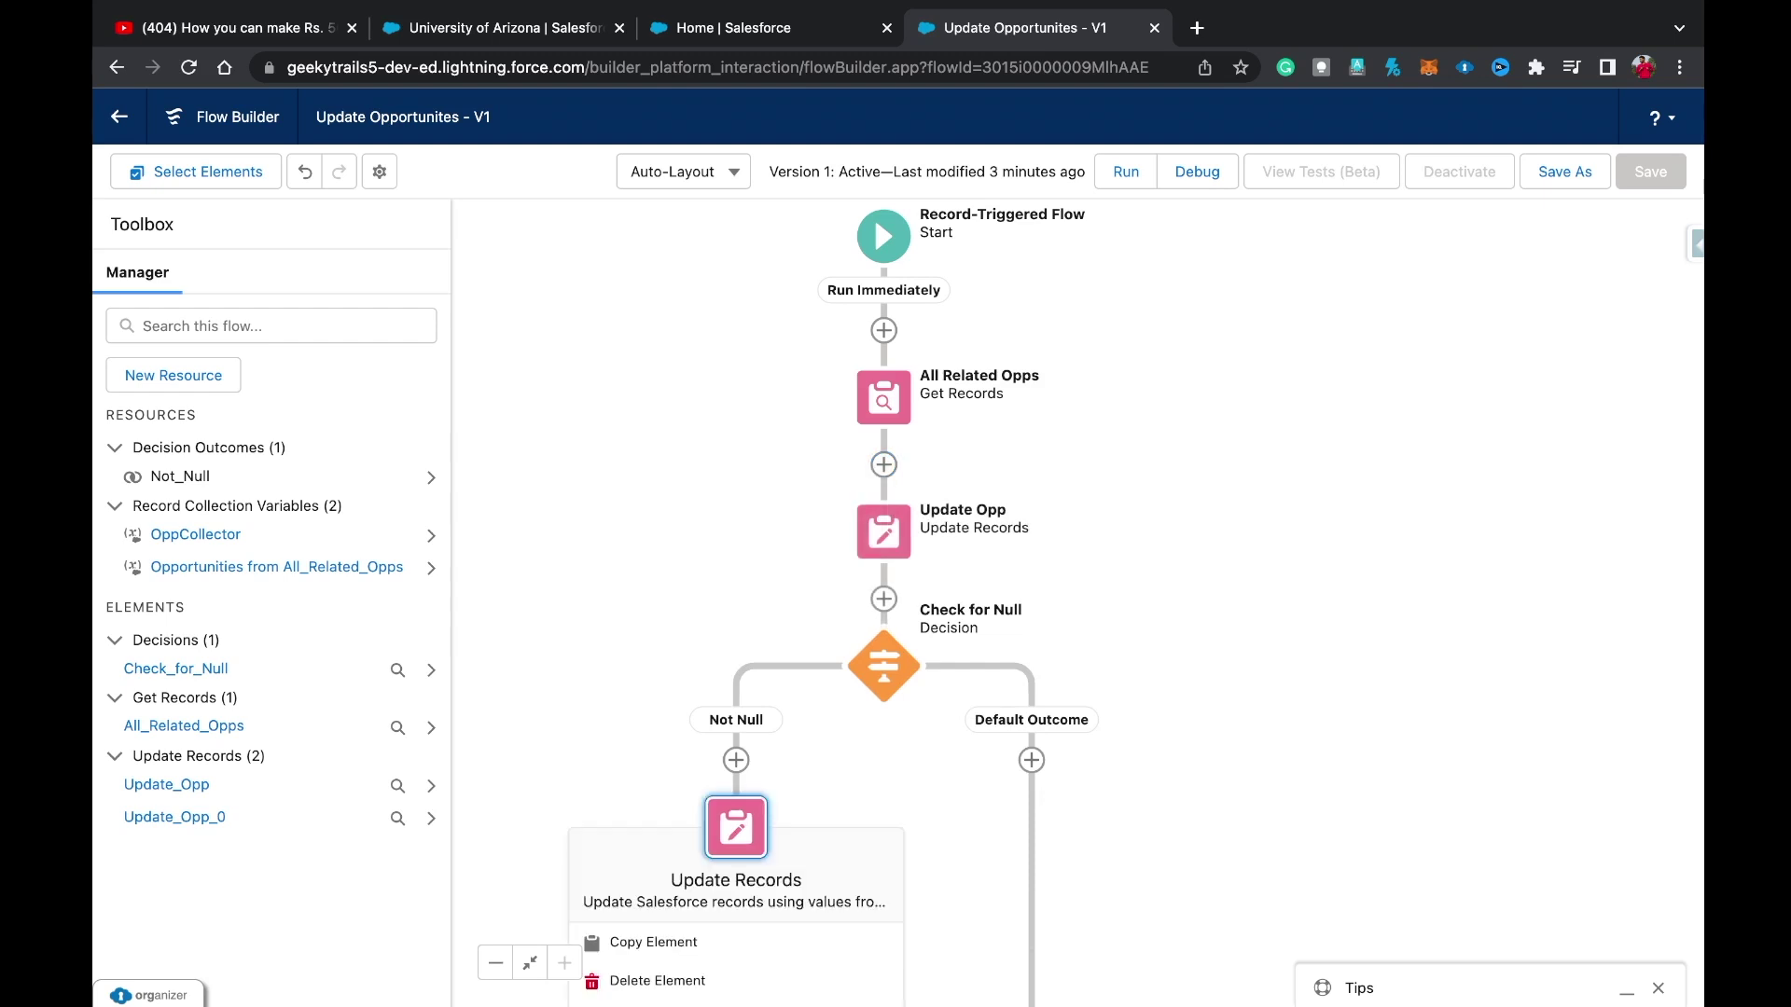
click(643, 979)
Delete the Check for Null decision, keeping the Not Null path, and delete the All Related Opps Get Records element.
click(884, 666)
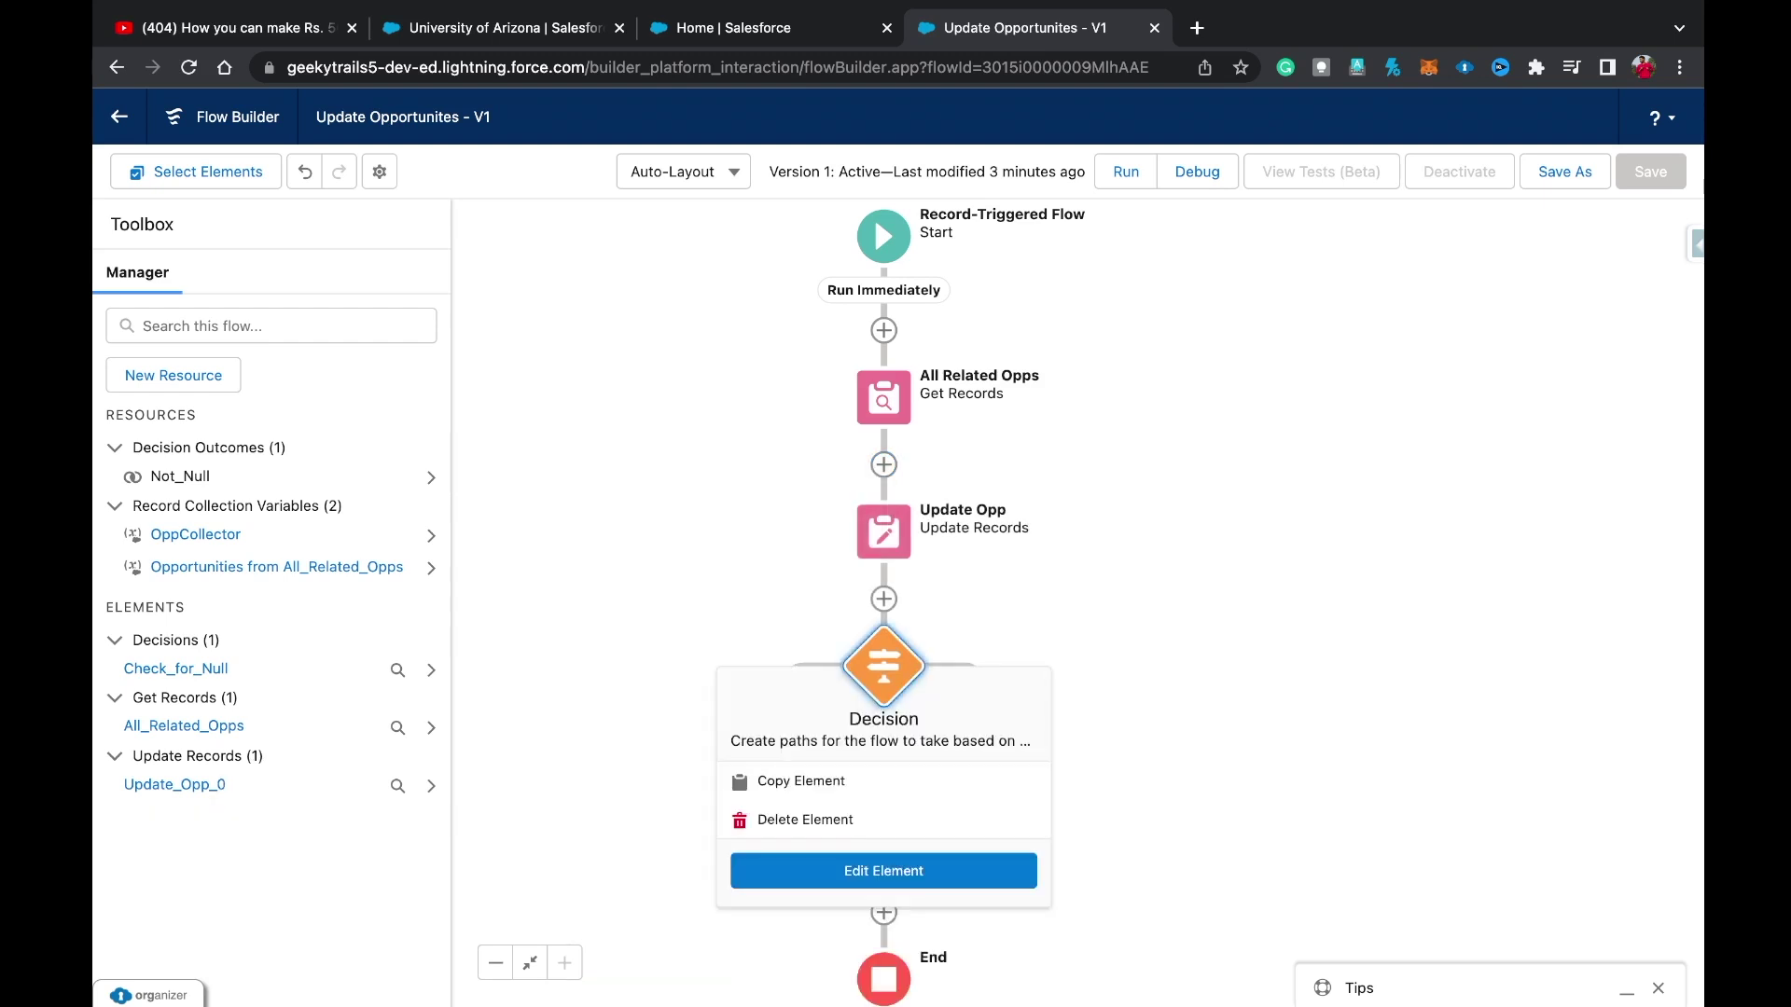
click(812, 834)
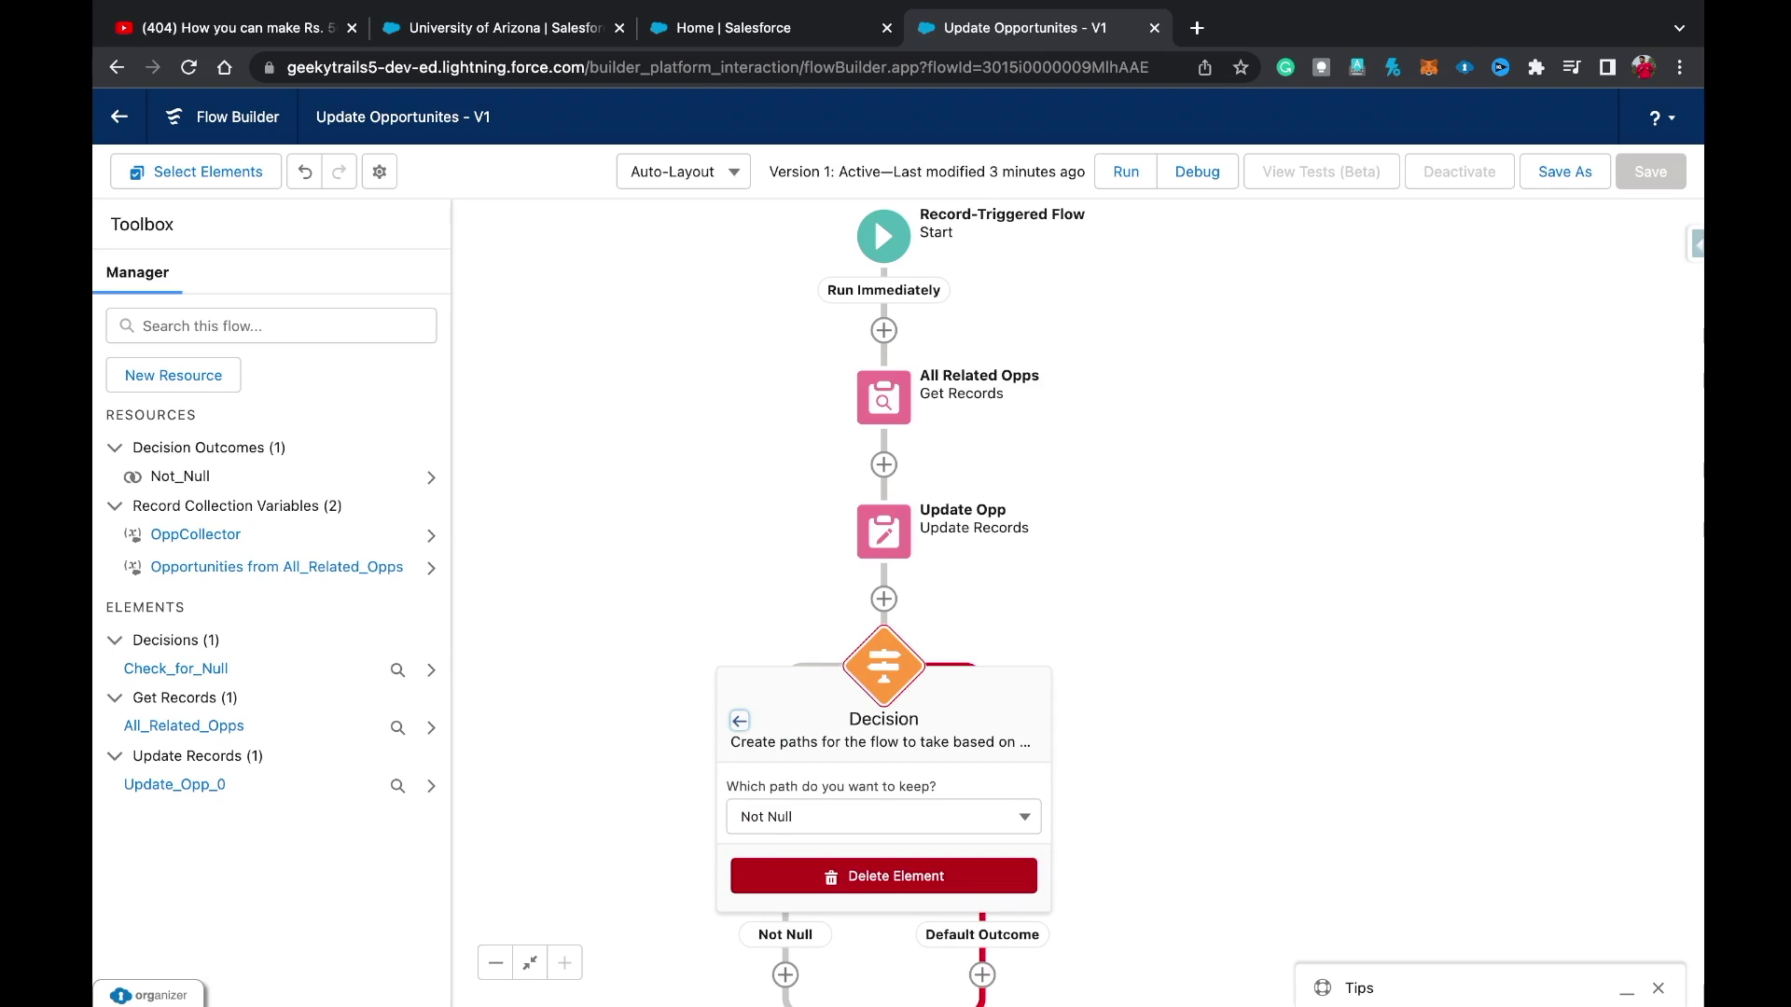
click(884, 876)
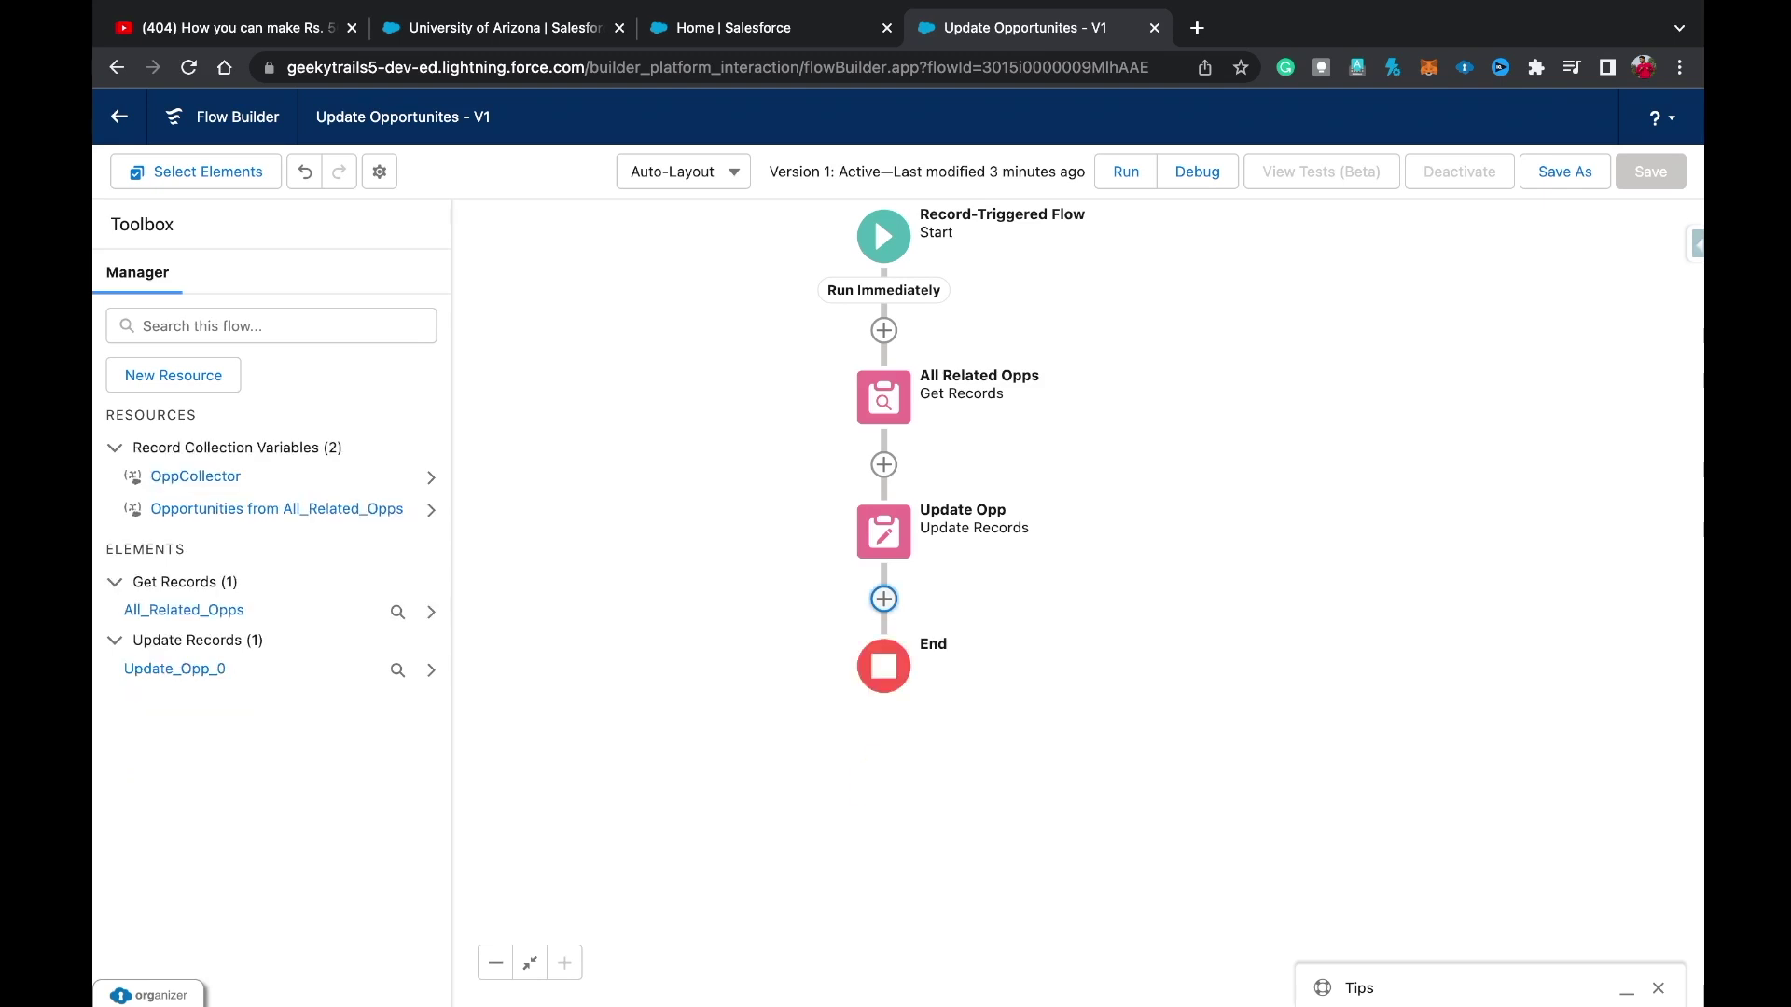
scroll(884, 451, right, 1)
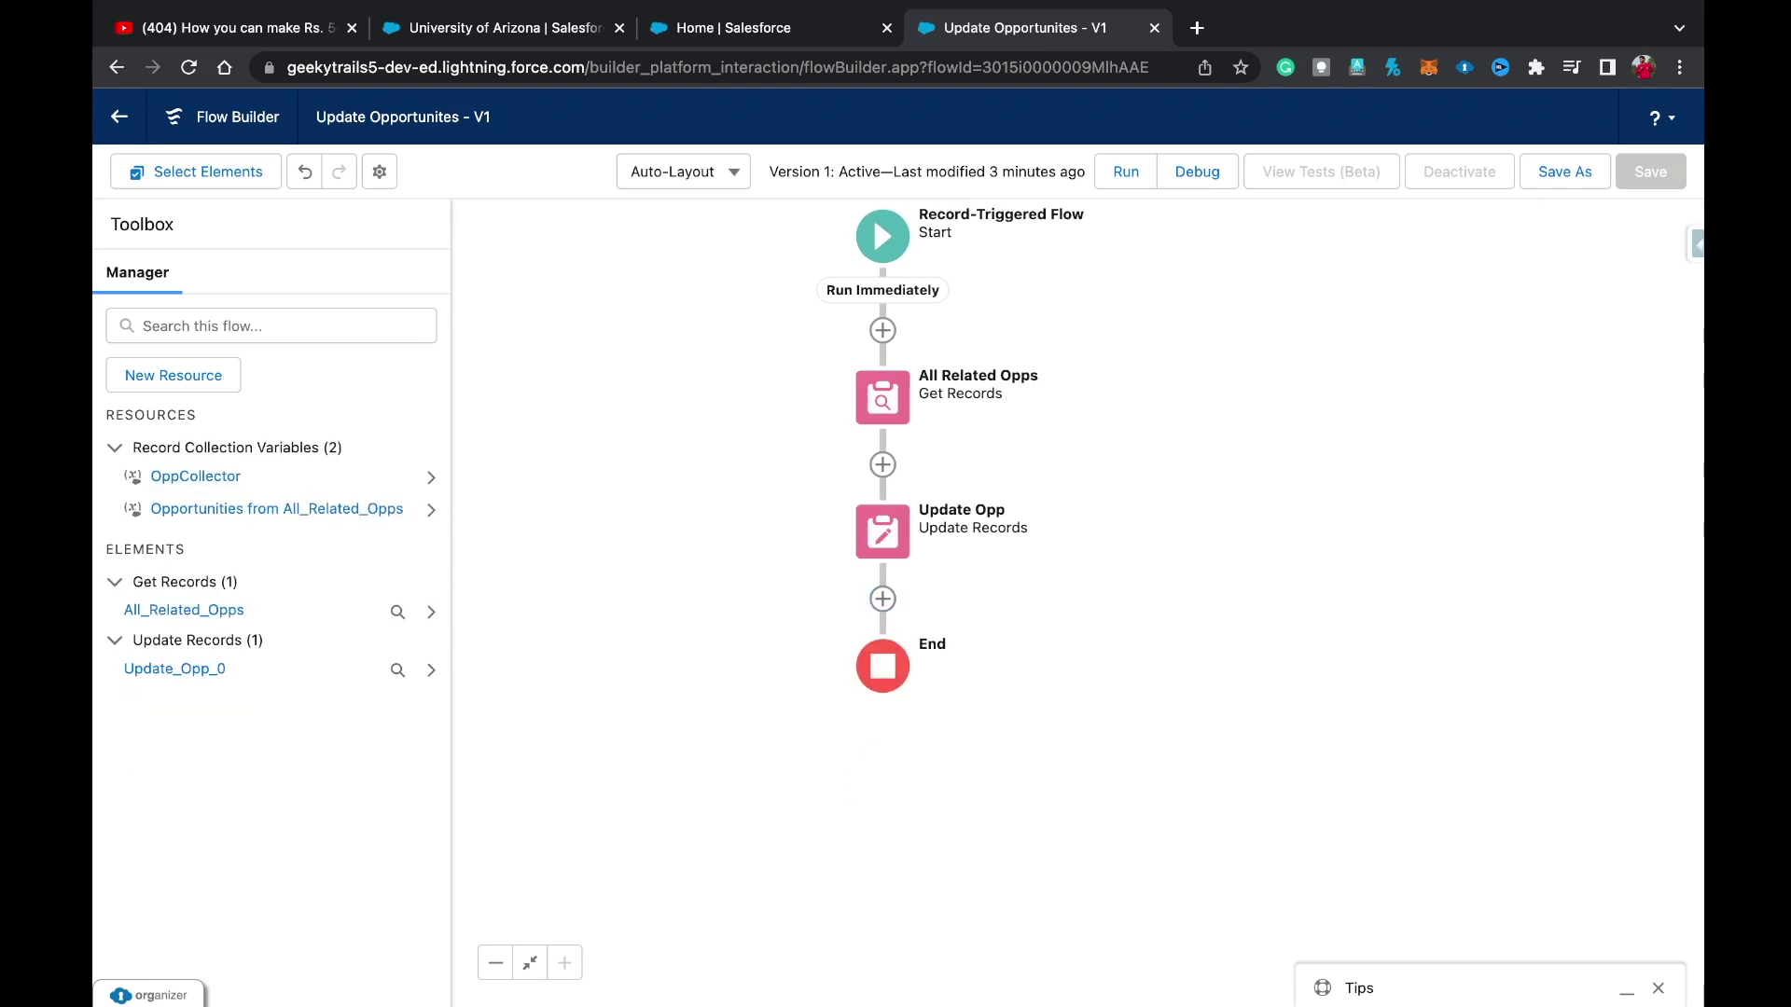
click(864, 402)
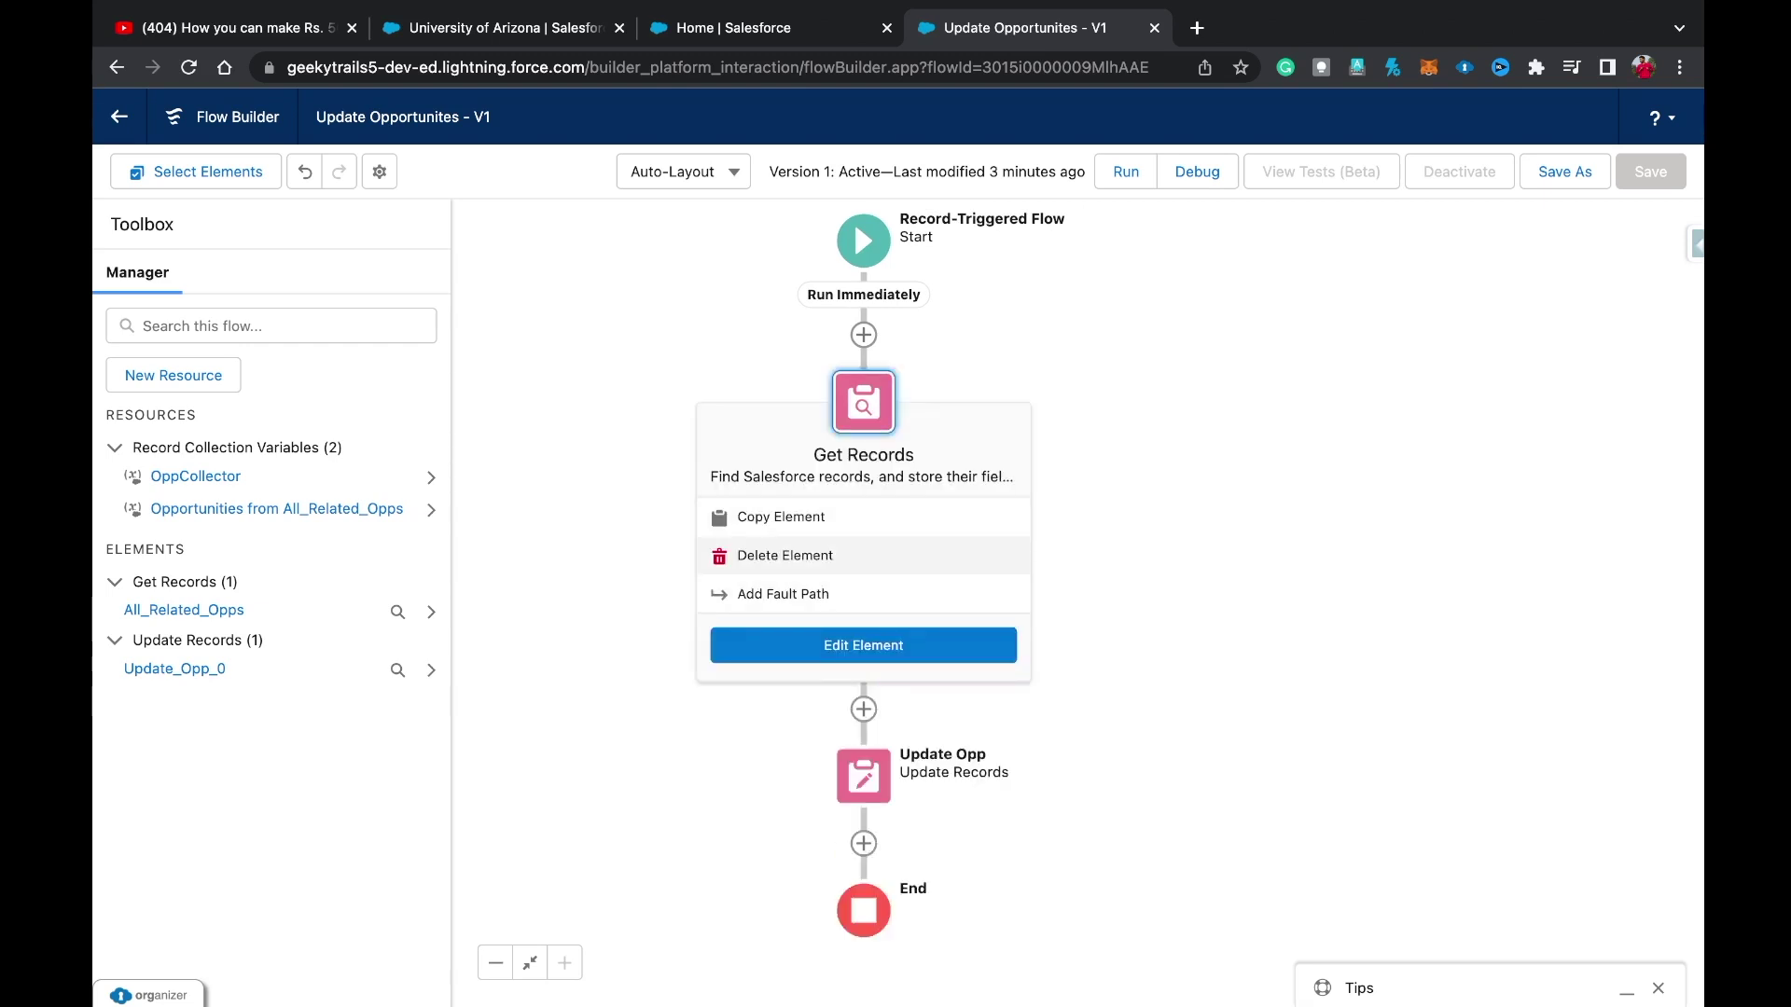
click(784, 555)
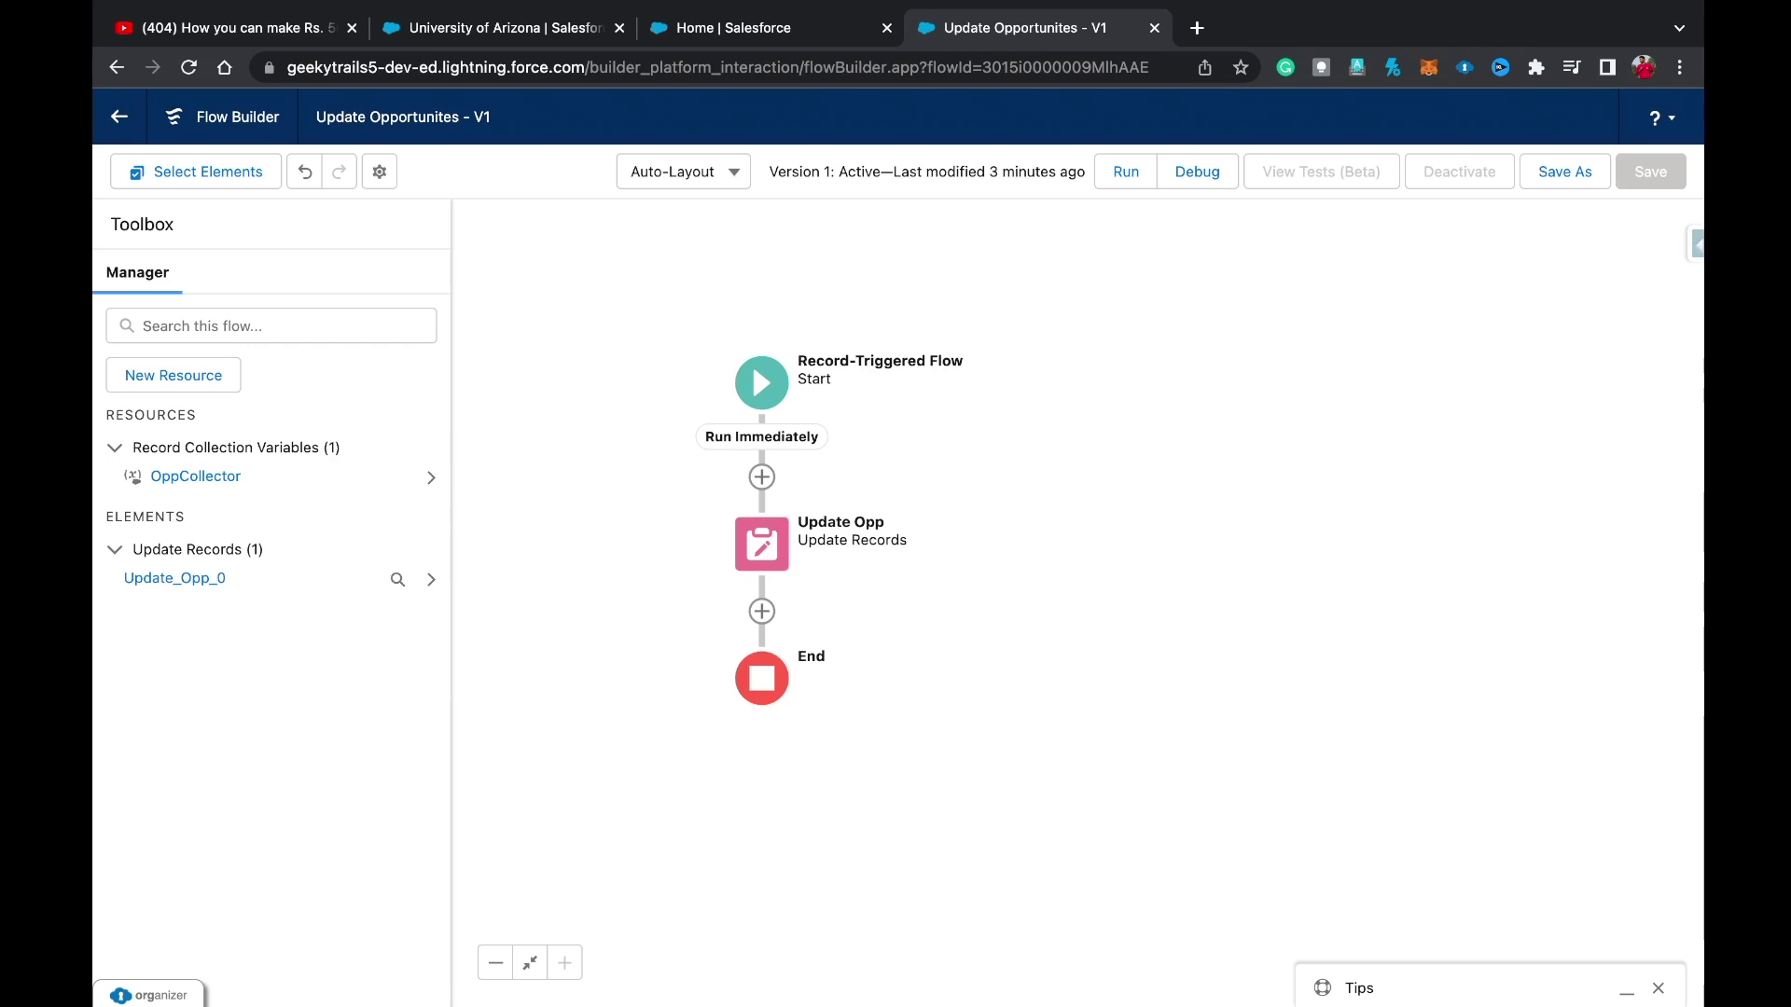
Edit the Update Opp element to identify records by specified conditions with fields set individually, on the Opportunity object.
click(761, 543)
click(761, 787)
click(761, 787)
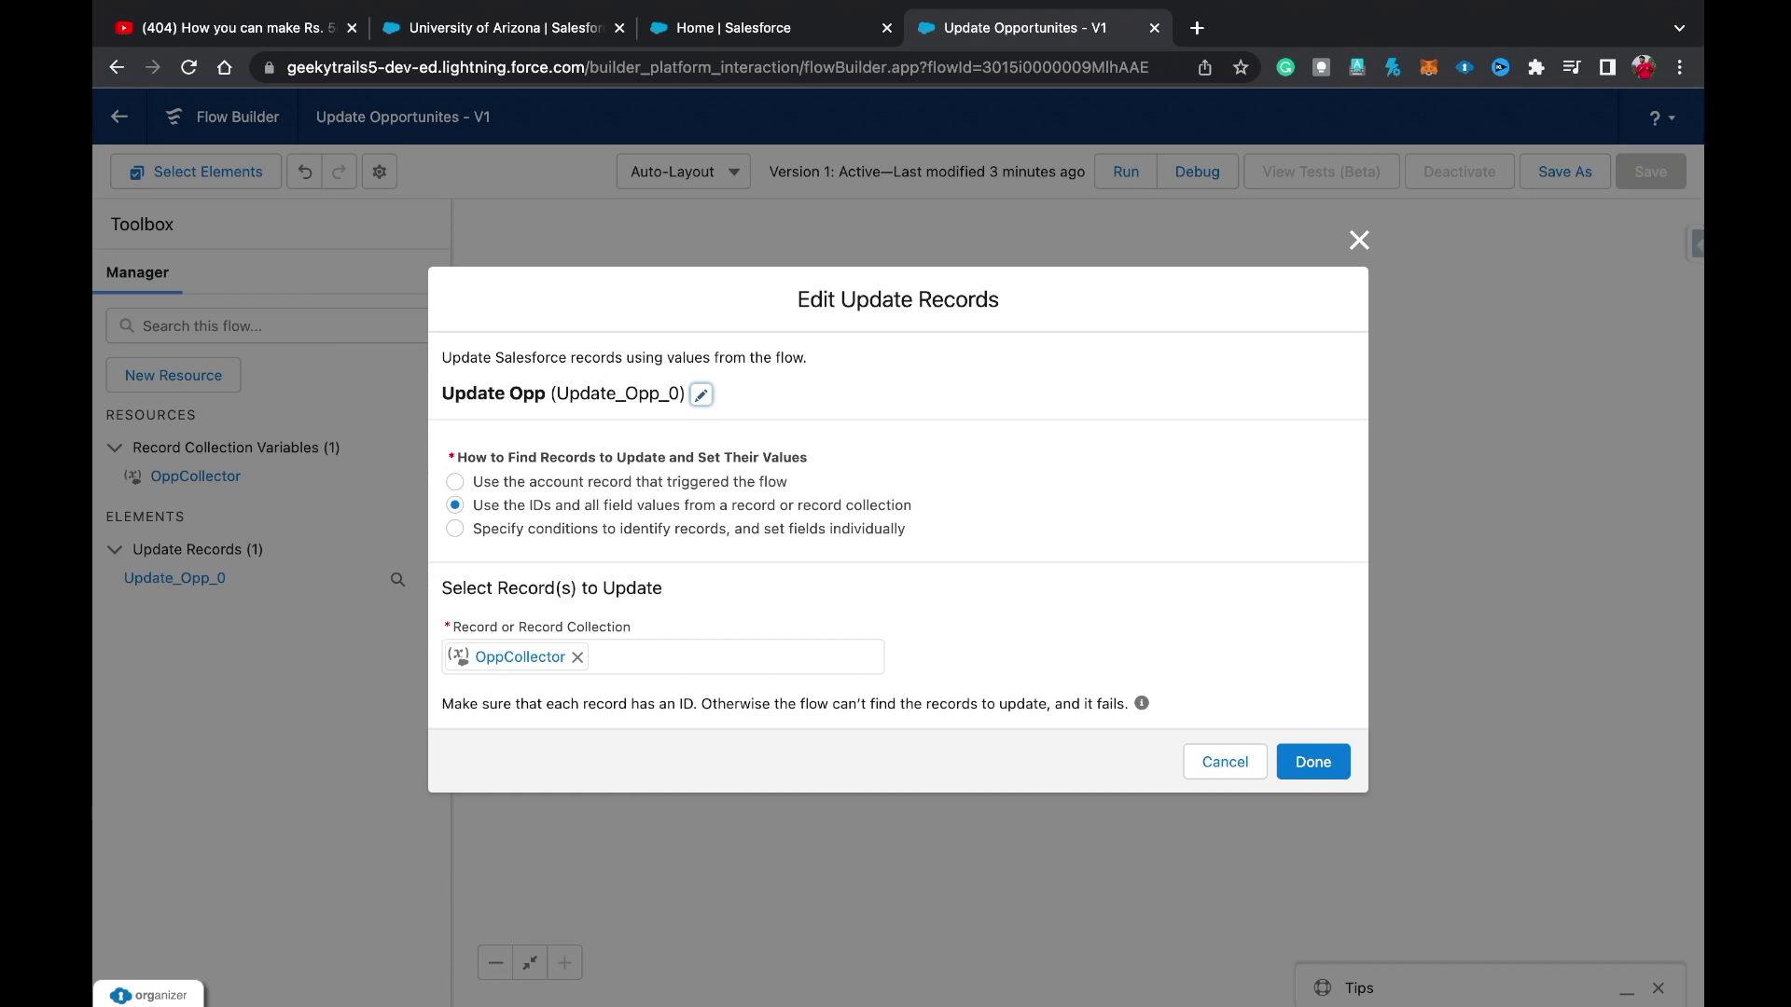
click(455, 528)
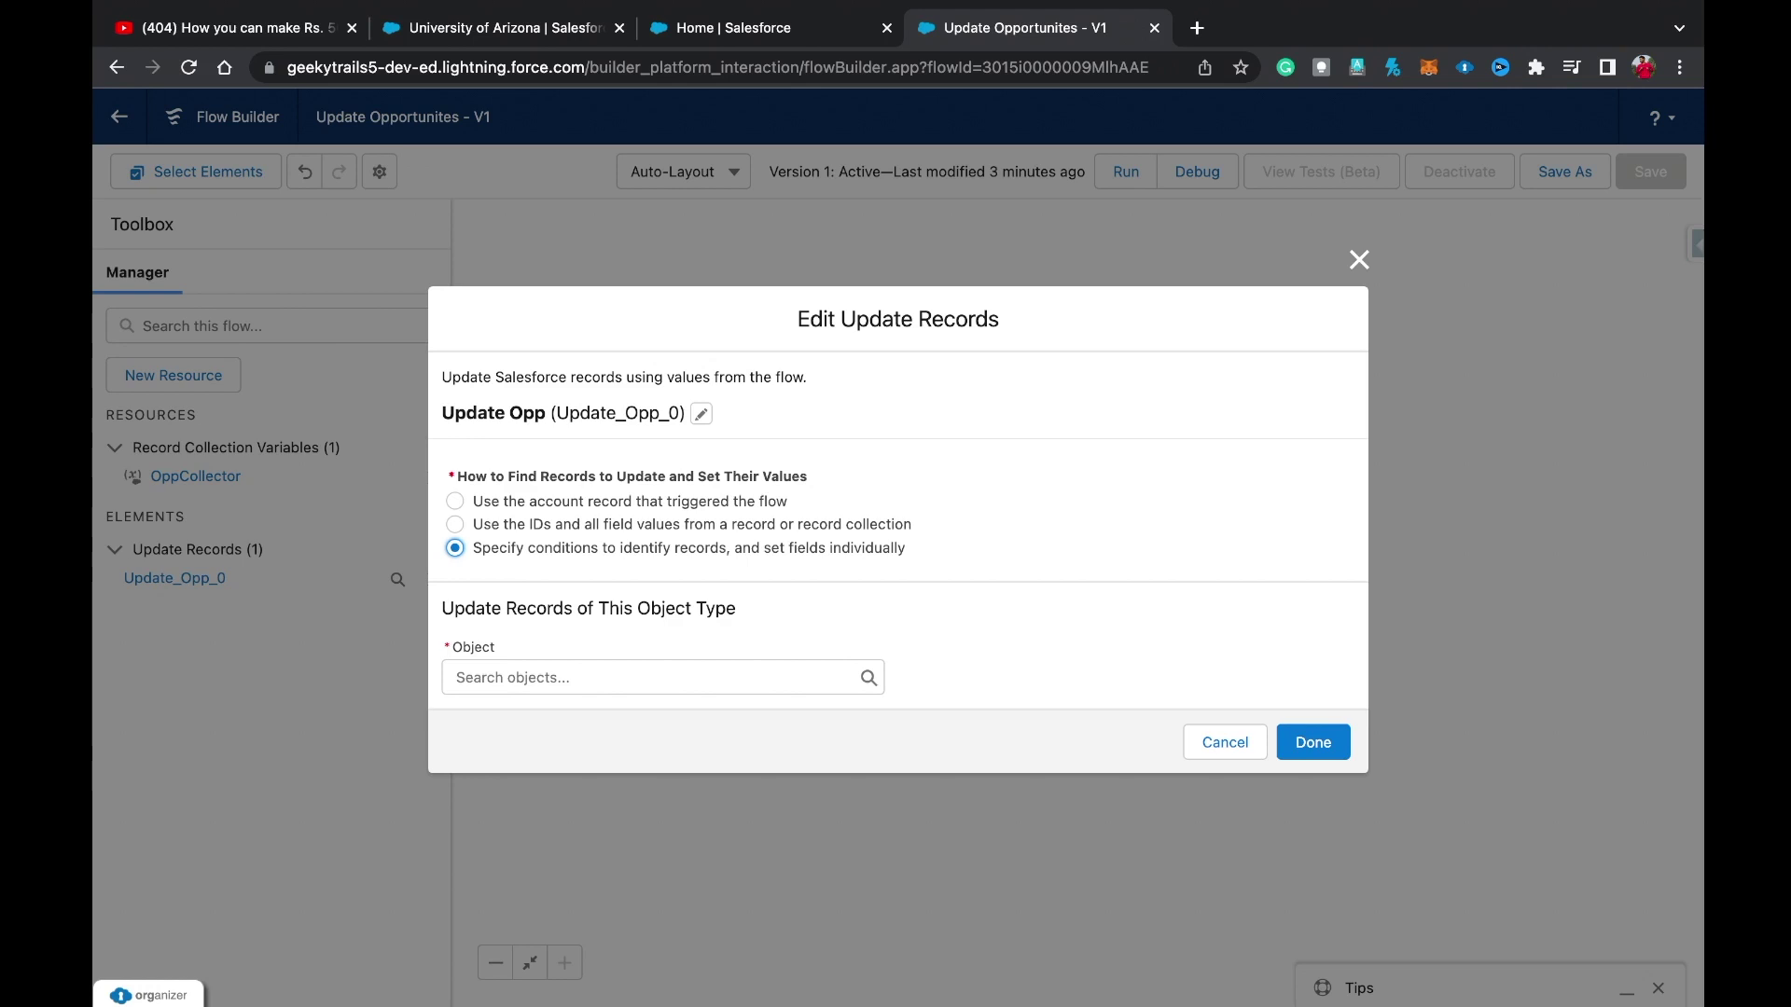
click(662, 677)
text(Oppo)
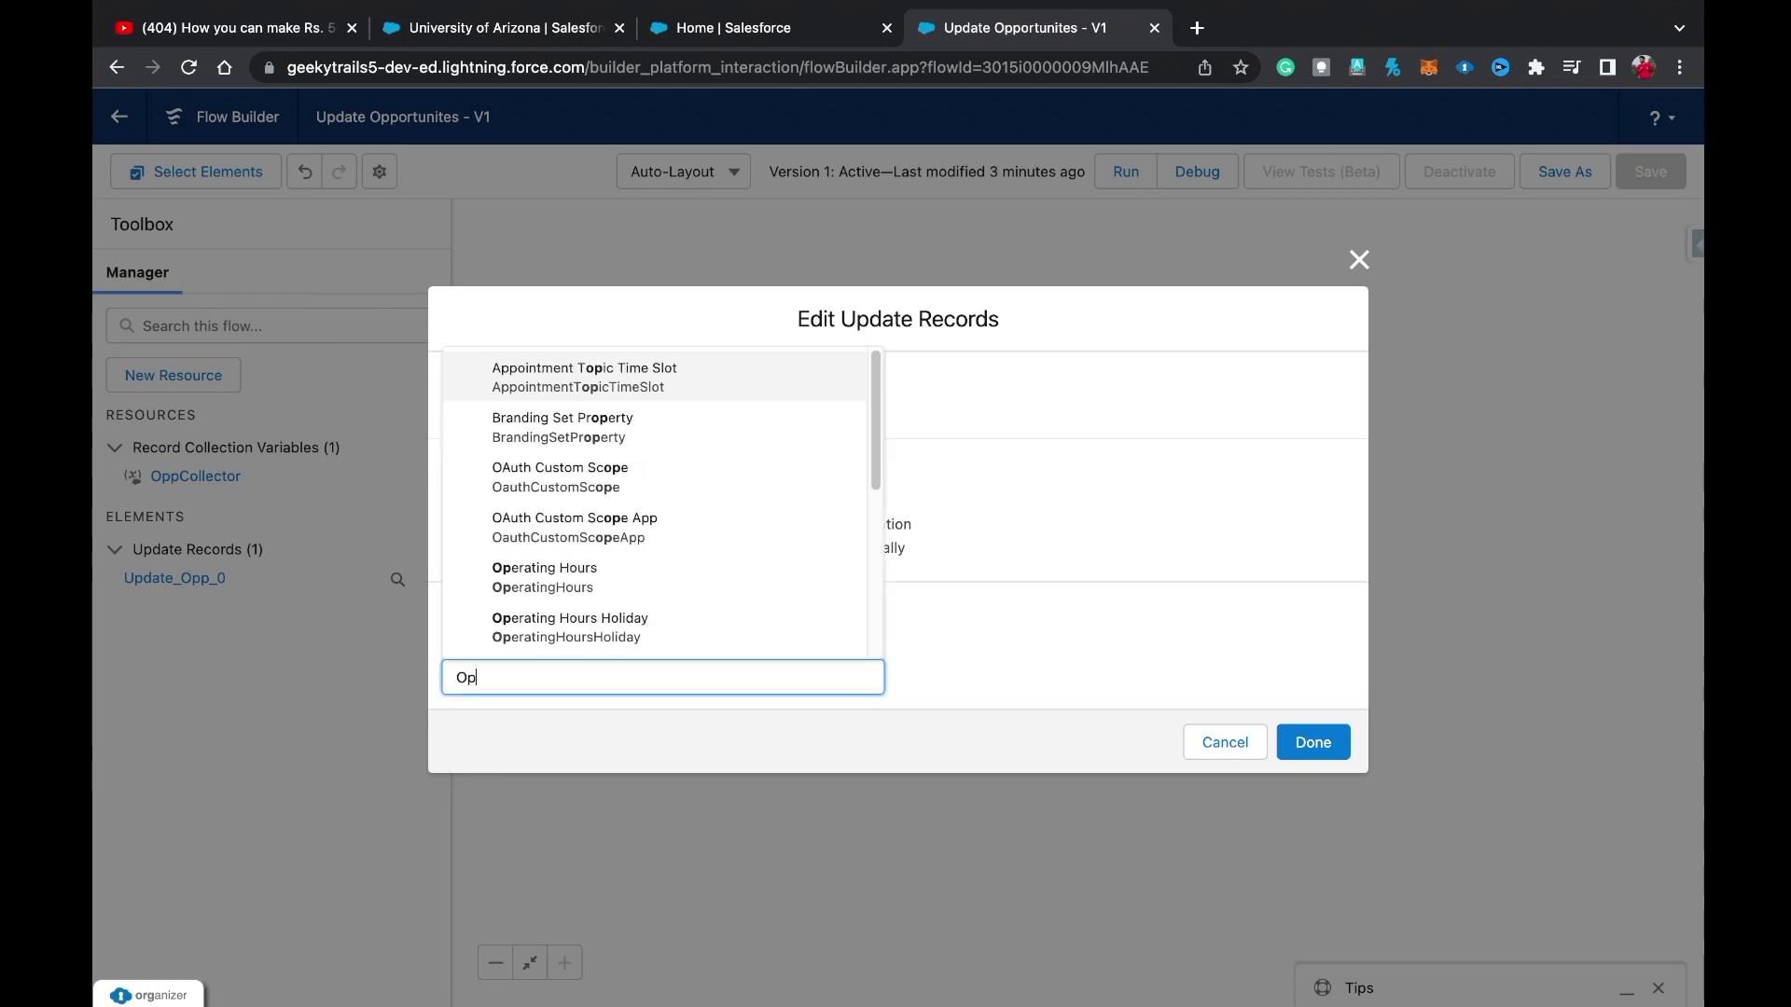
key(Return)
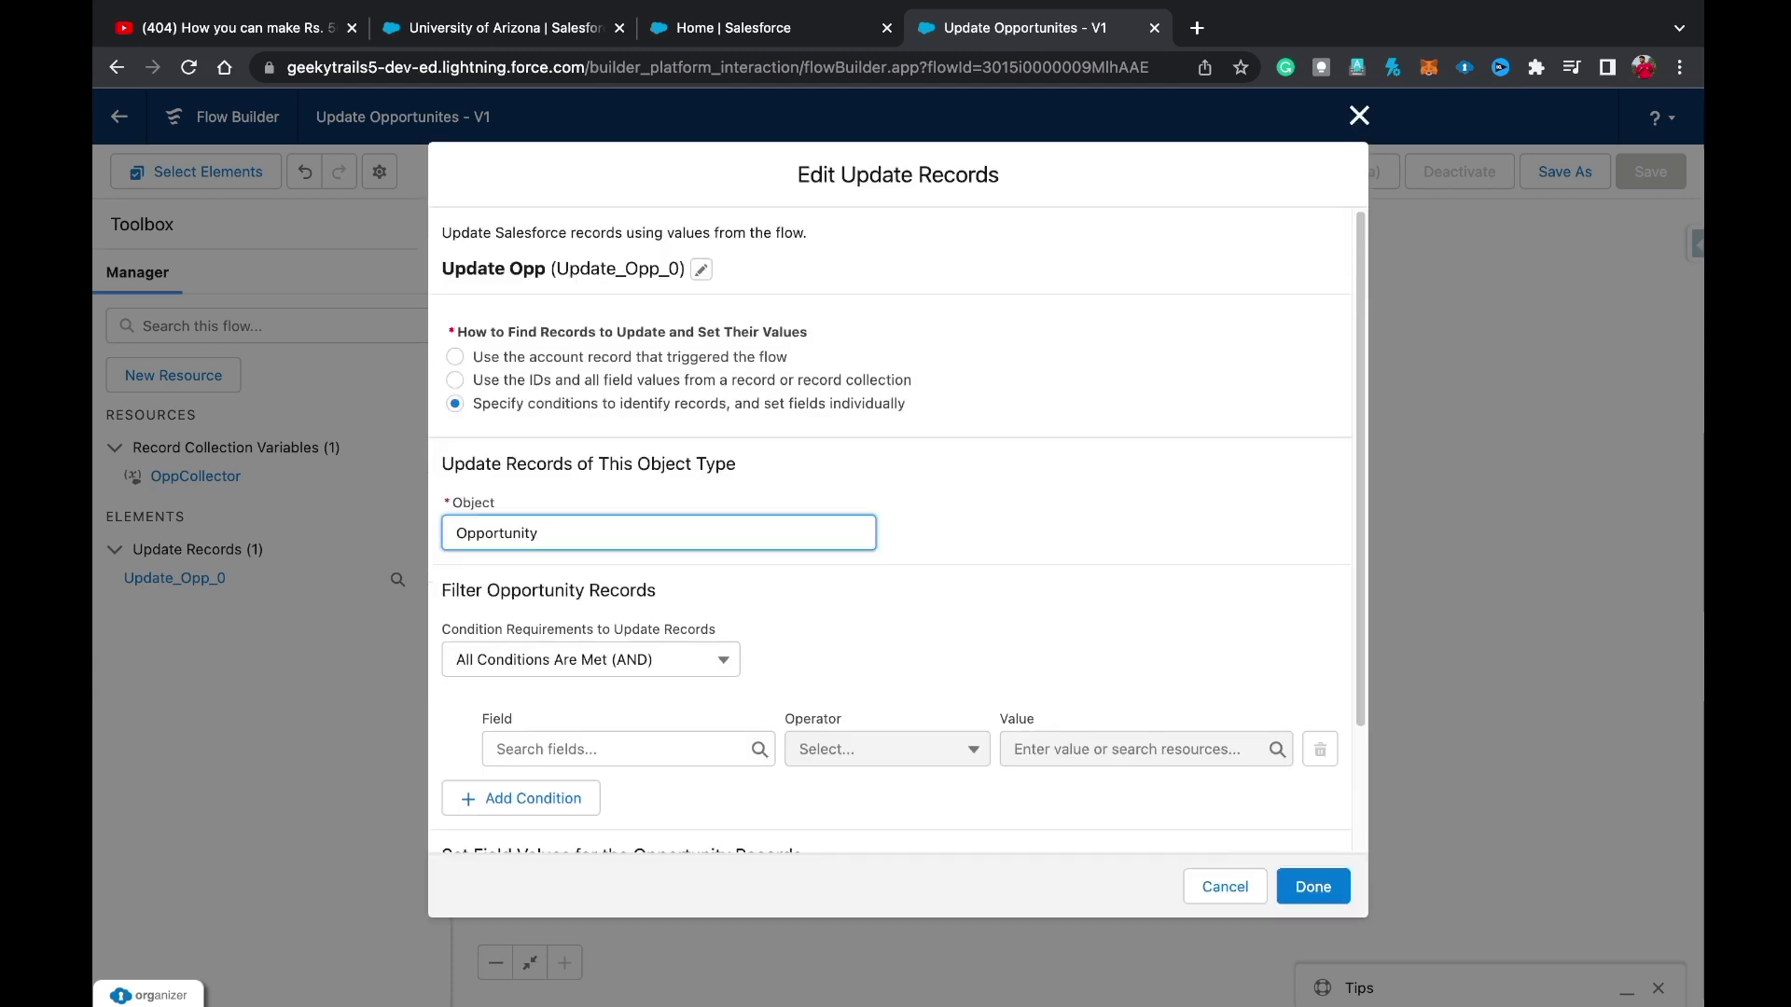
Add a filter condition to the opportunity update where AccountId Equals {!$Record.Id}.
scroll(889, 529, down, 2)
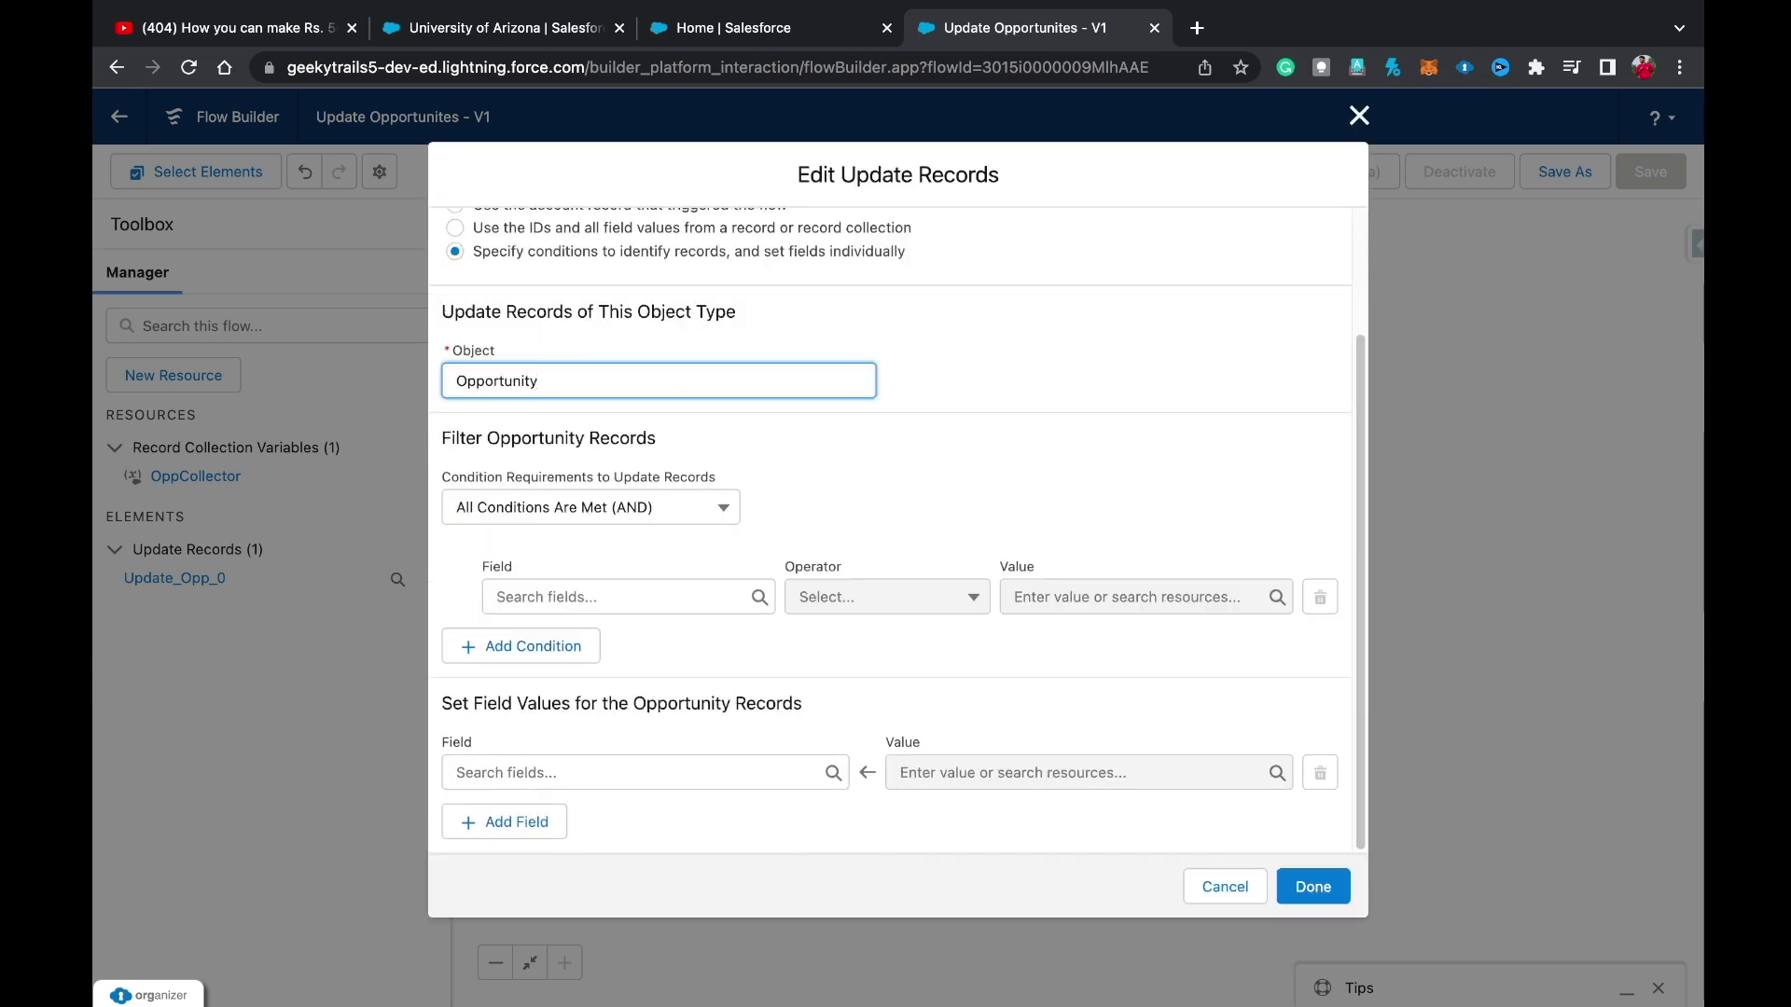
click(626, 596)
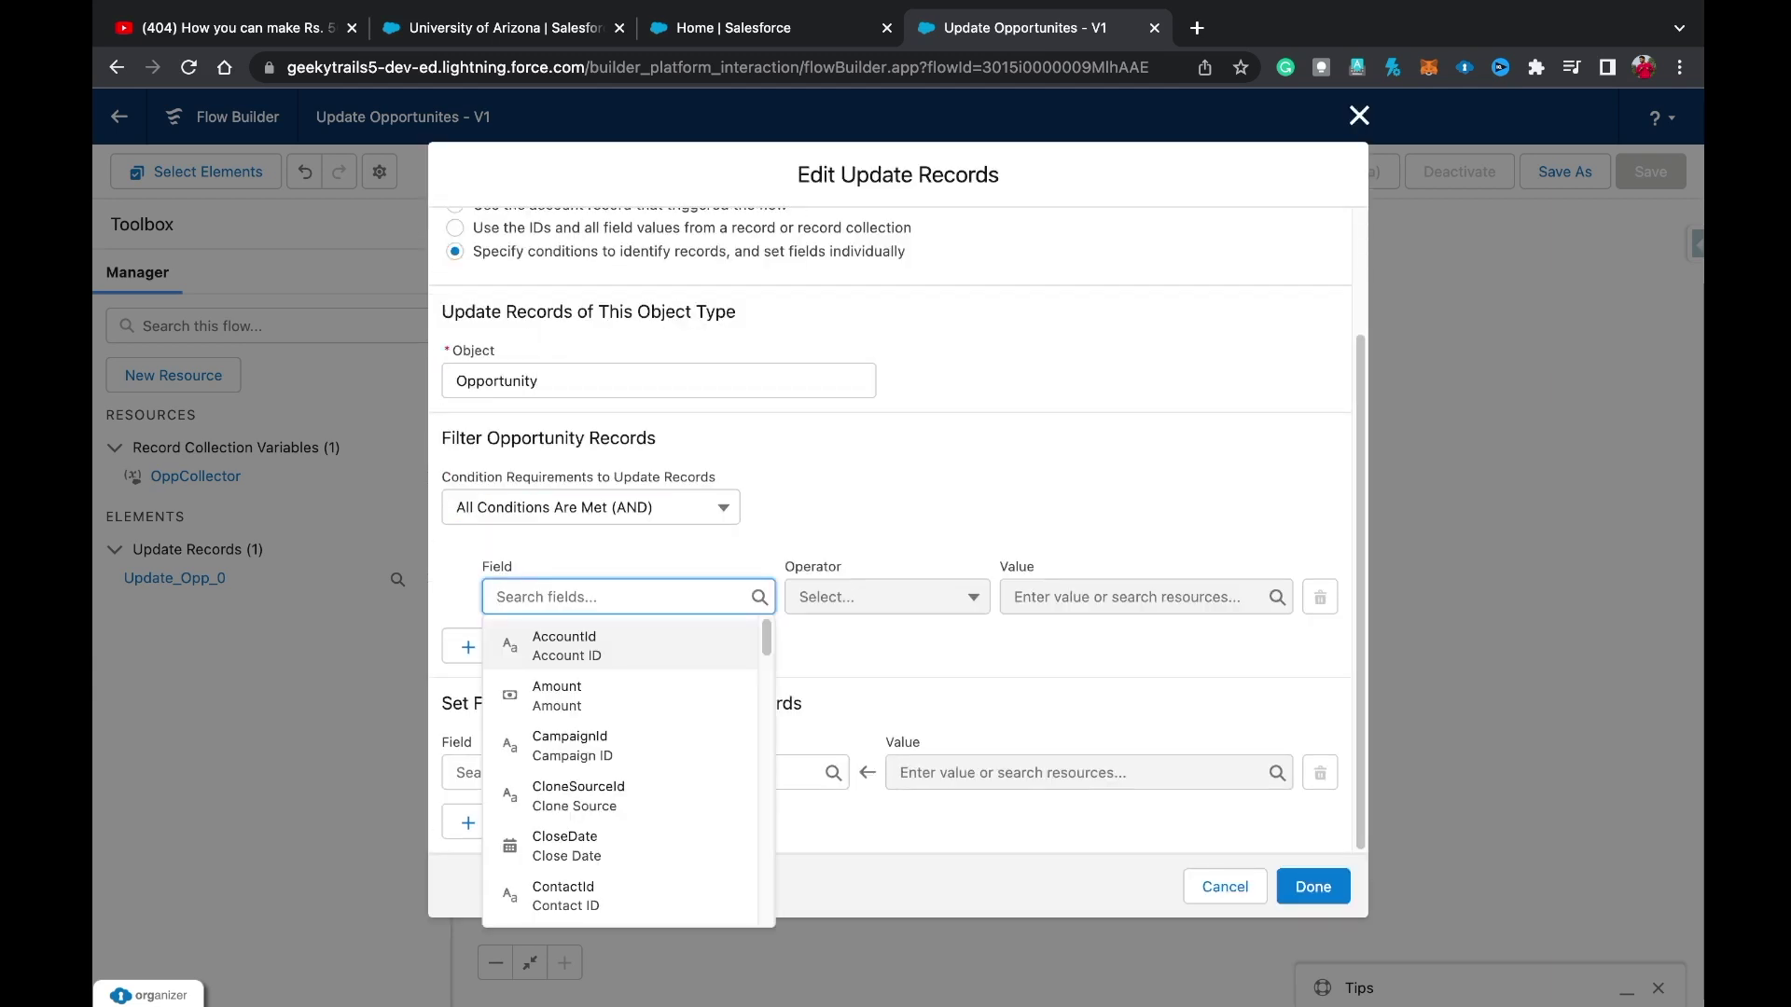
click(564, 645)
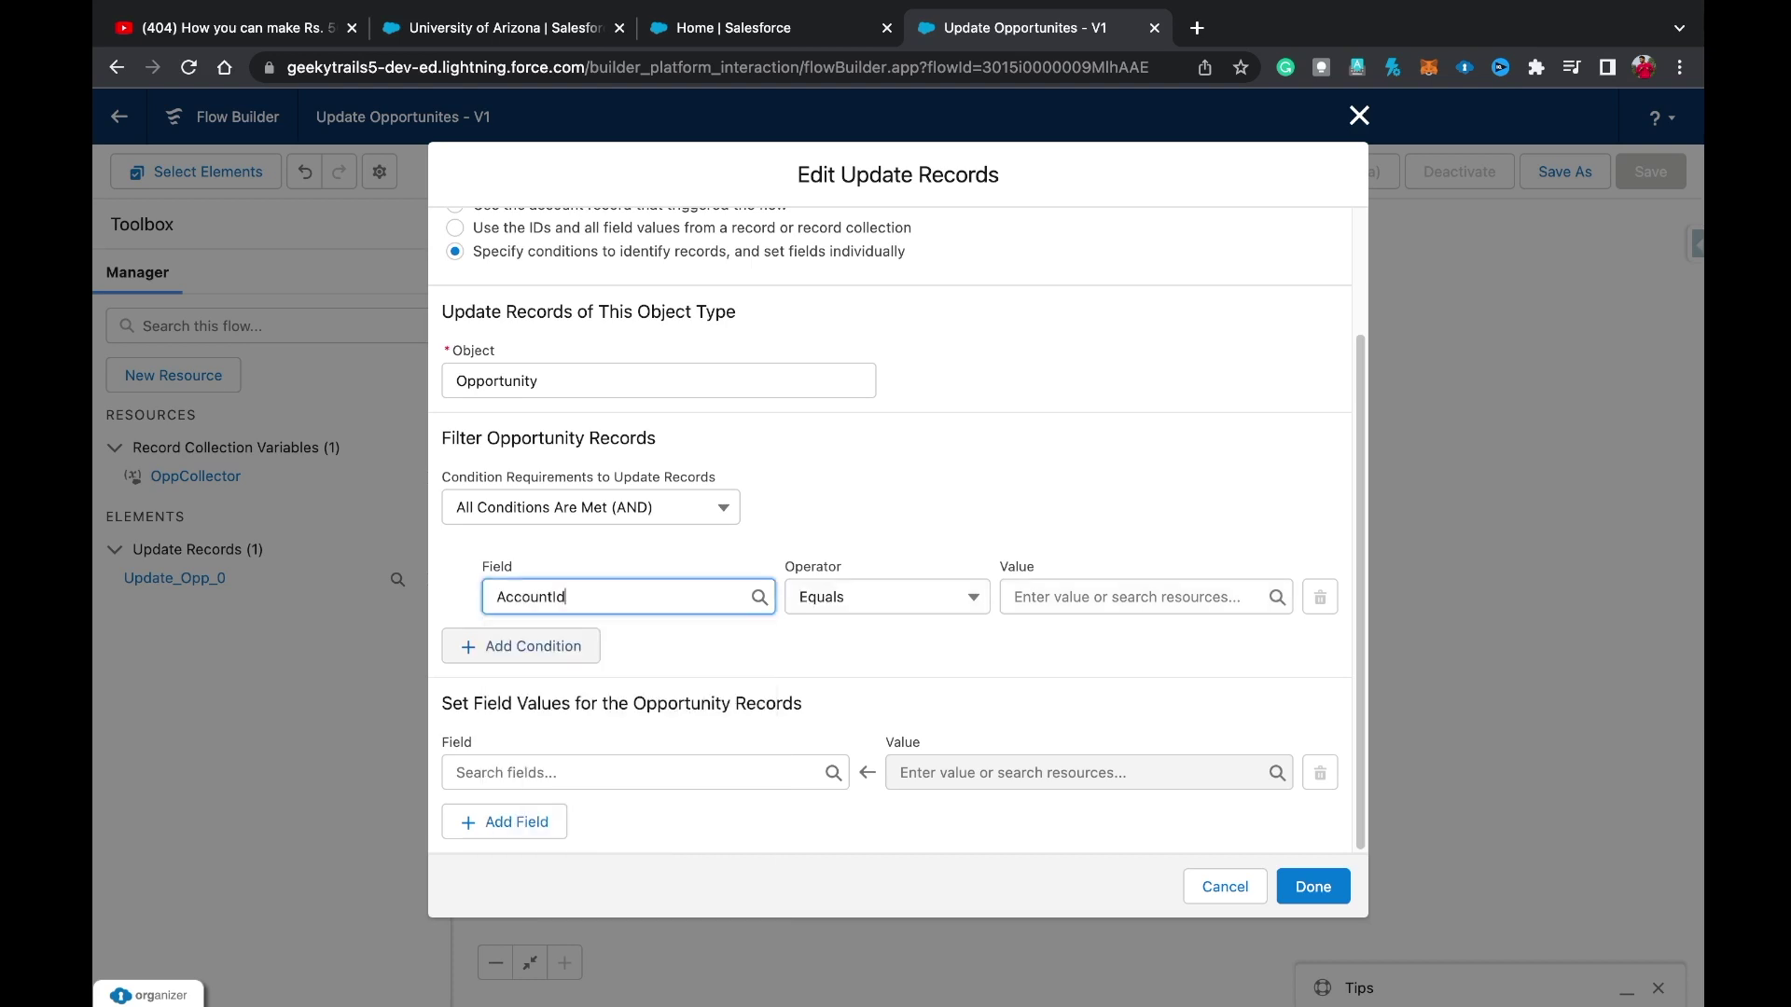
click(1146, 596)
text(reco)
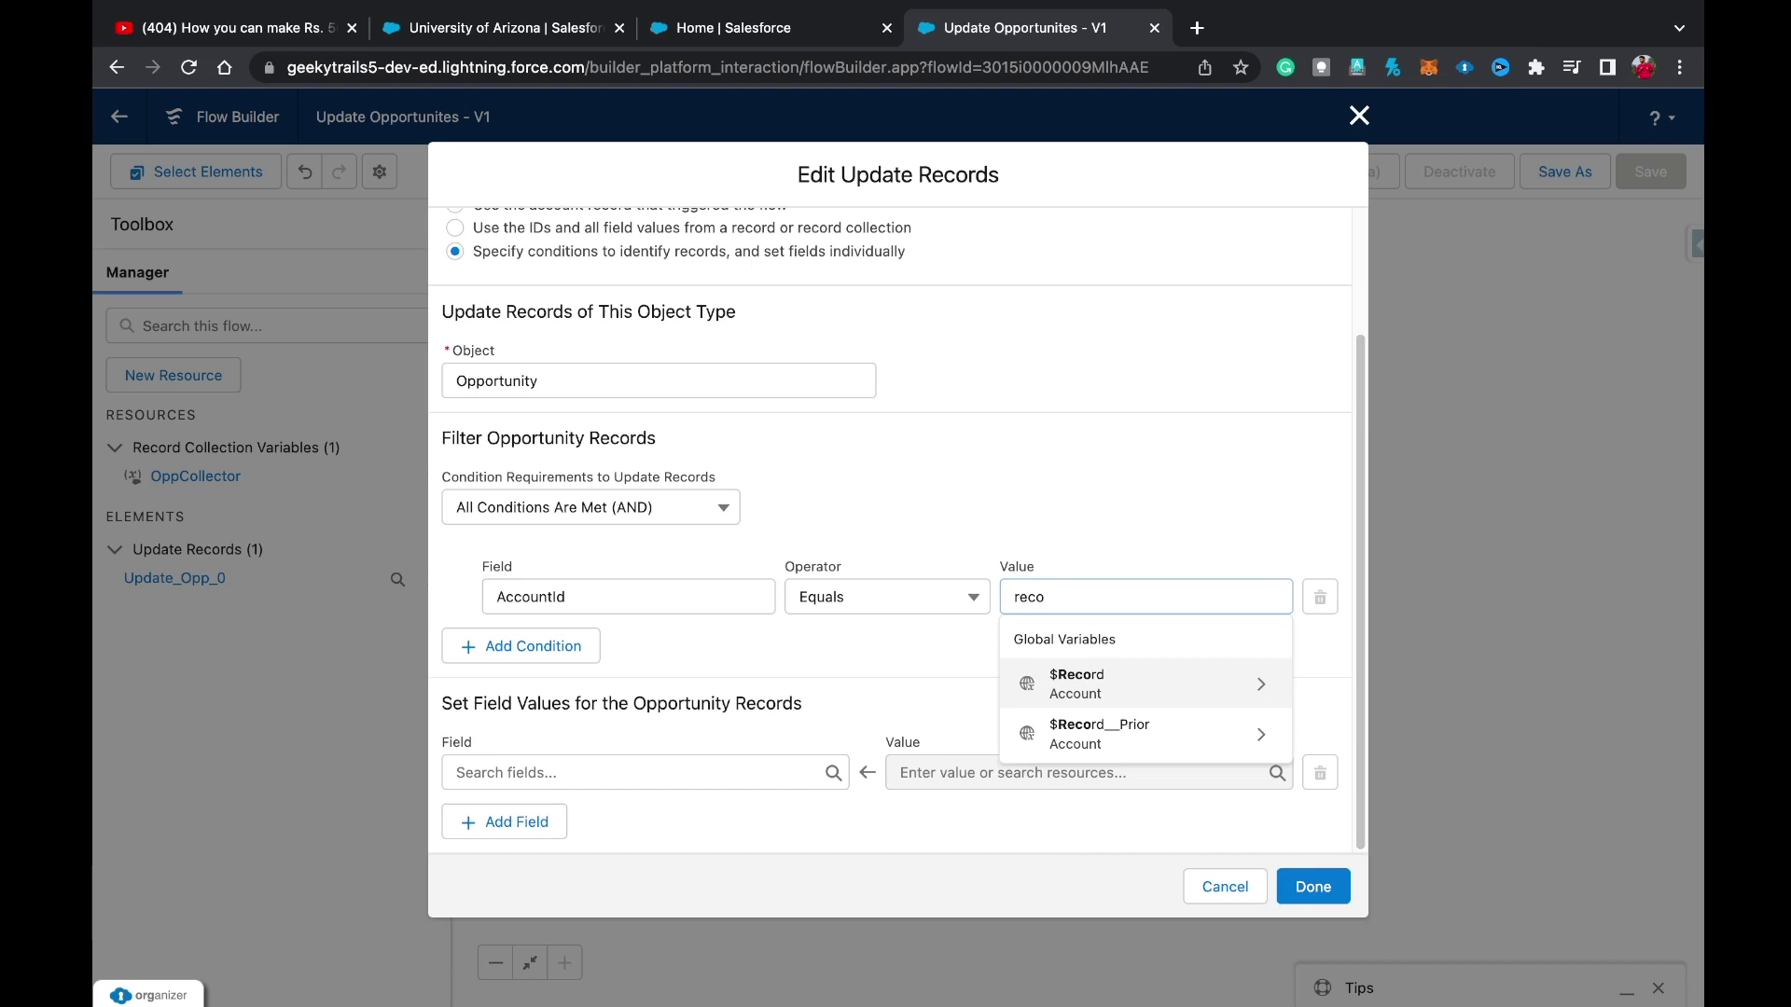
key(Return)
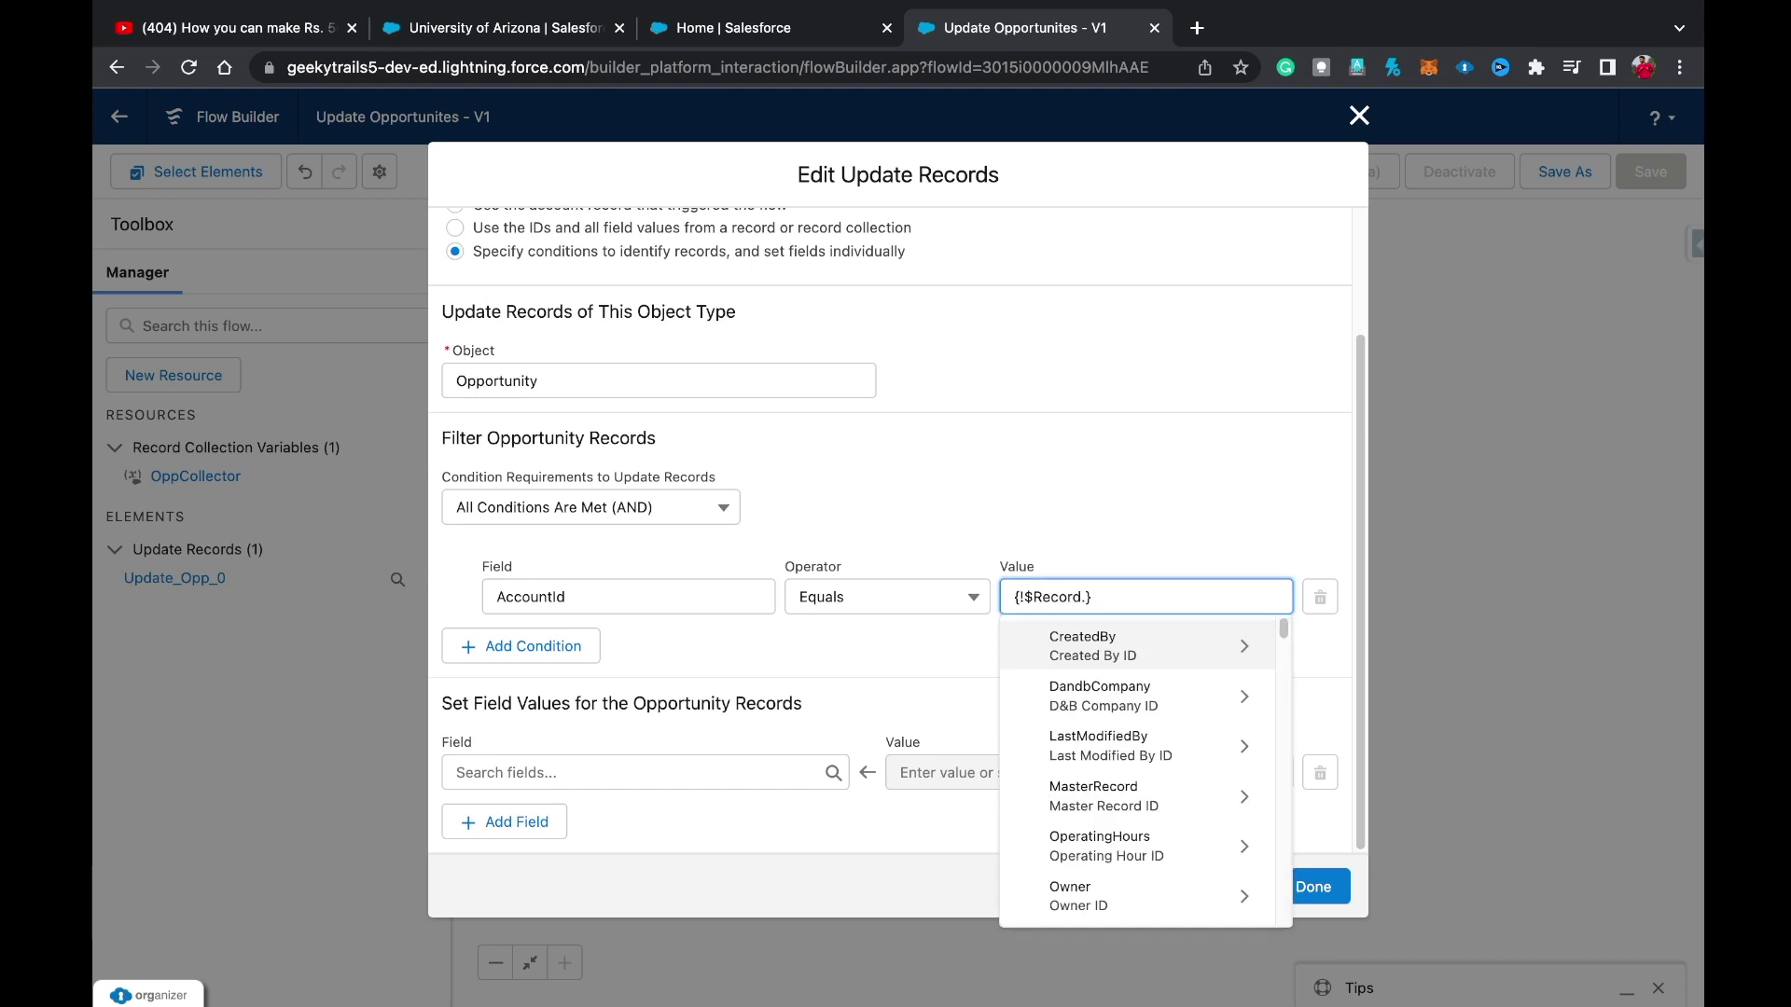
text(Id)
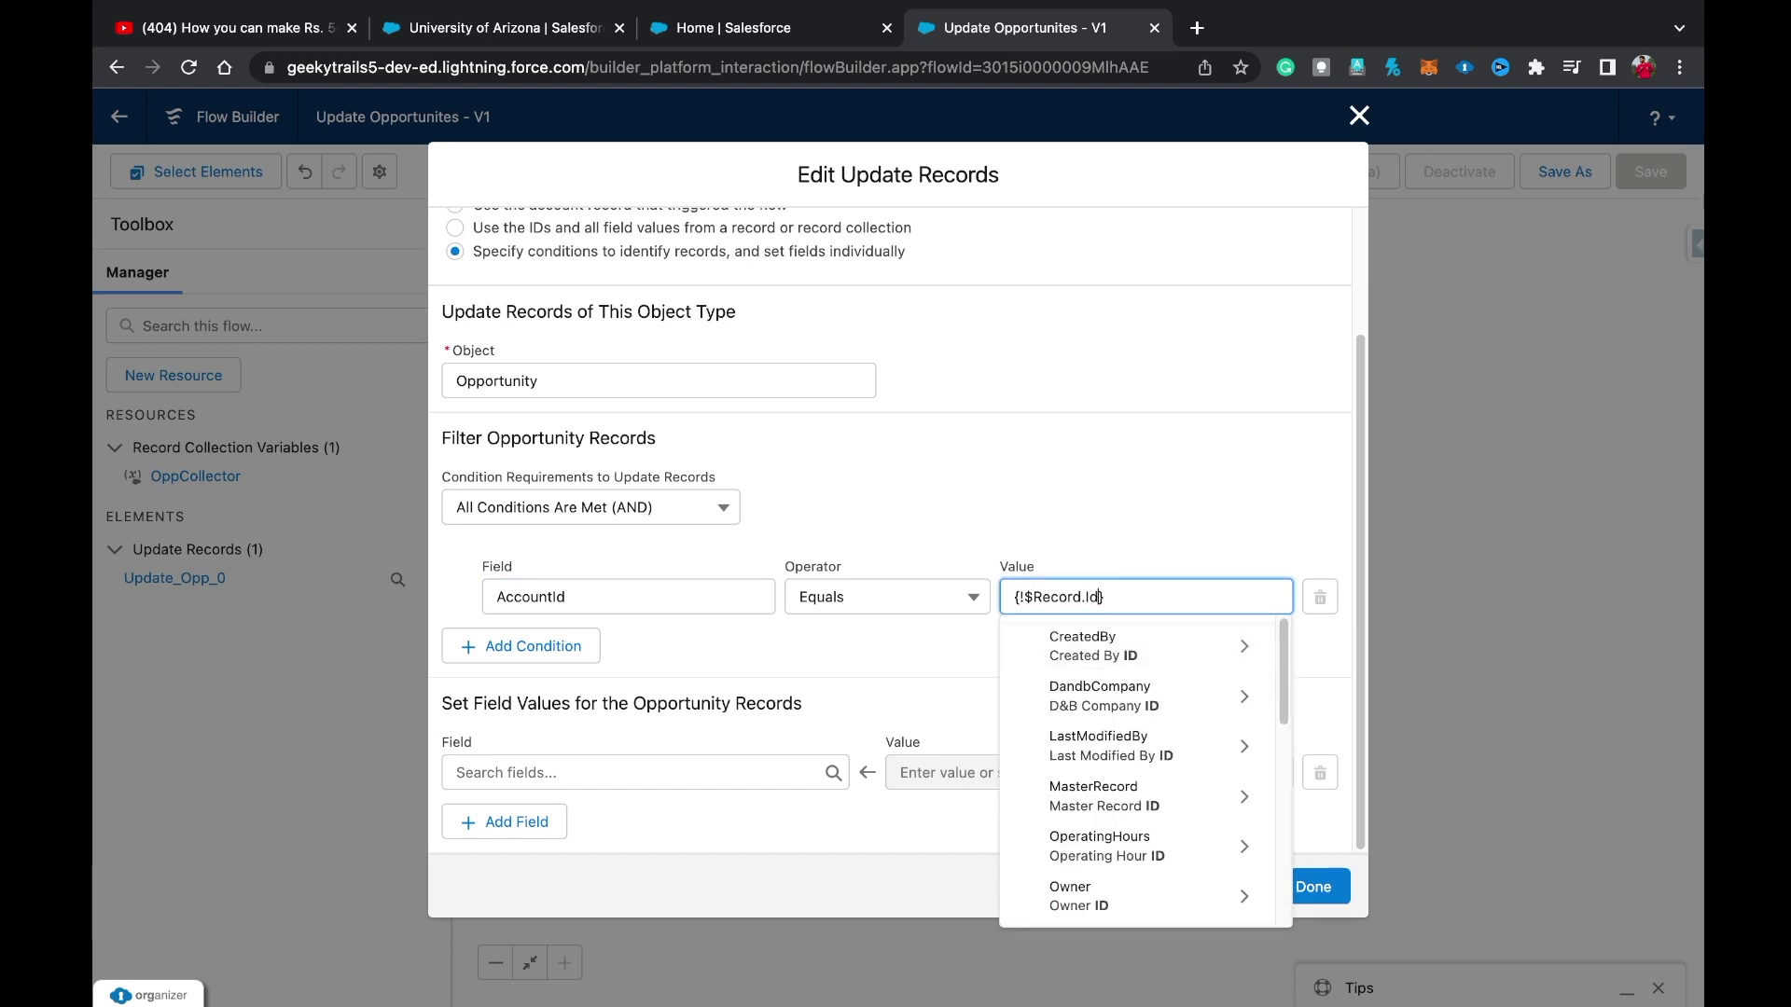
Add a second filter condition to the opportunity update where StageName Does Not Equal Closed Won.
key(Return)
click(521, 646)
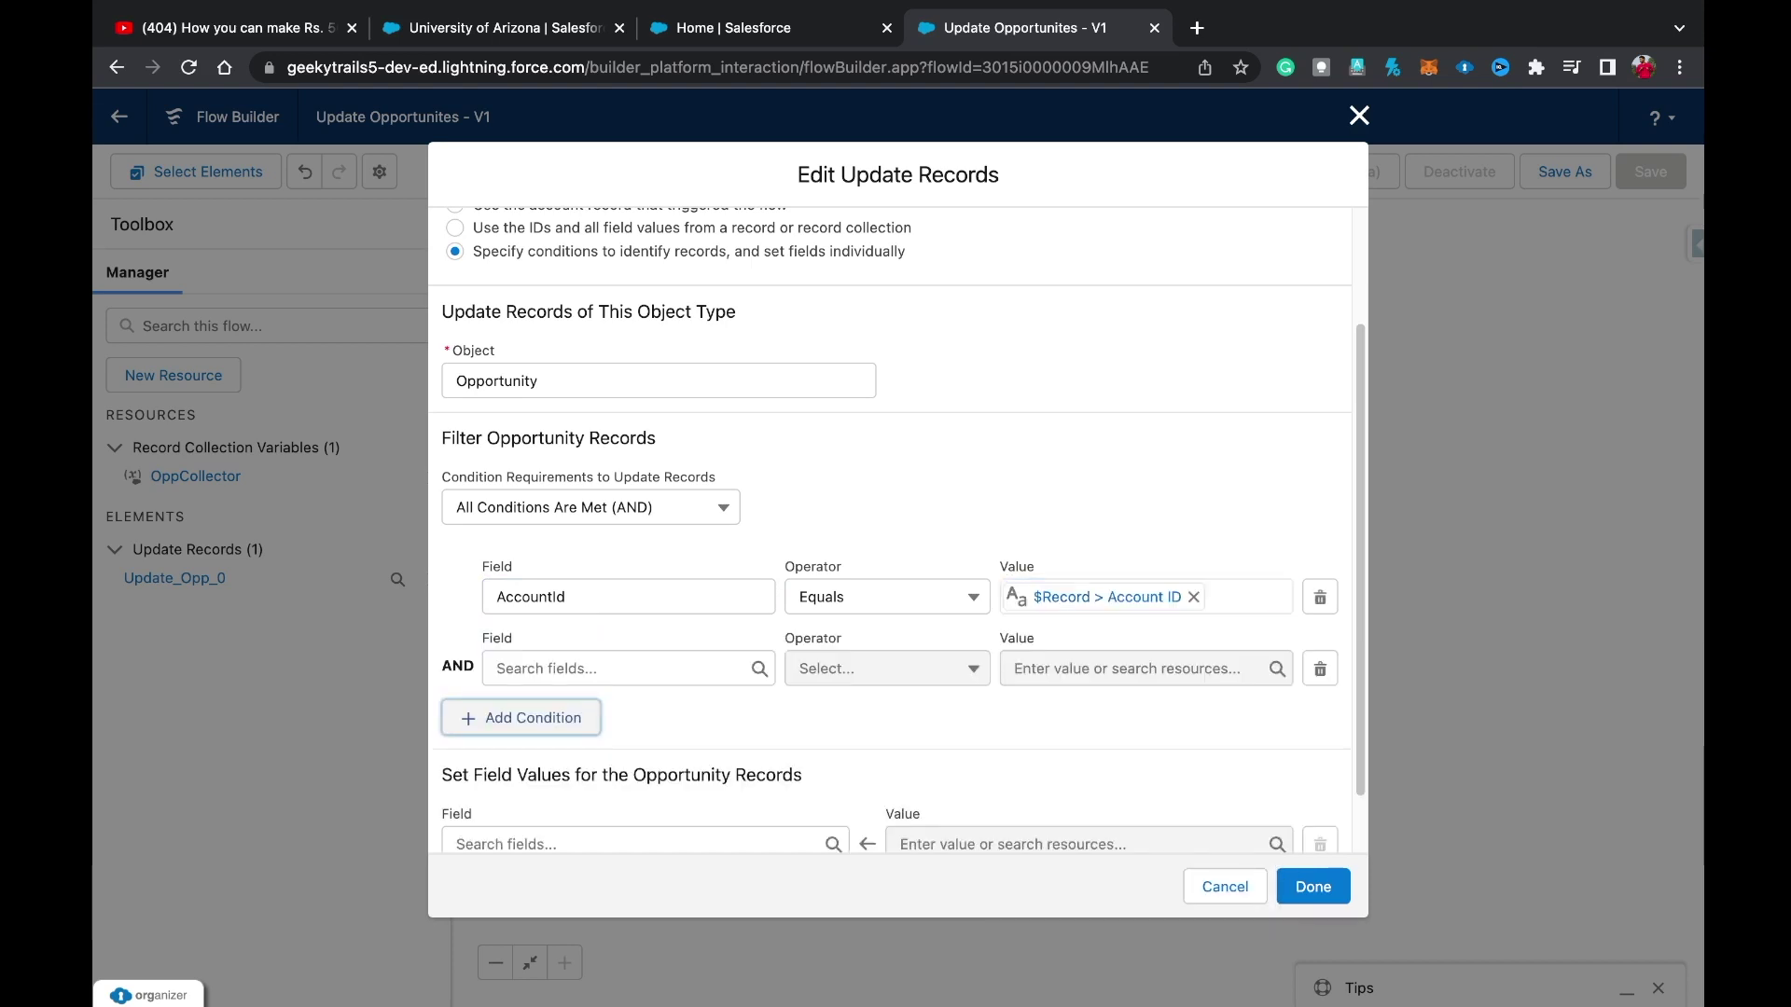
click(600, 667)
text(stage)
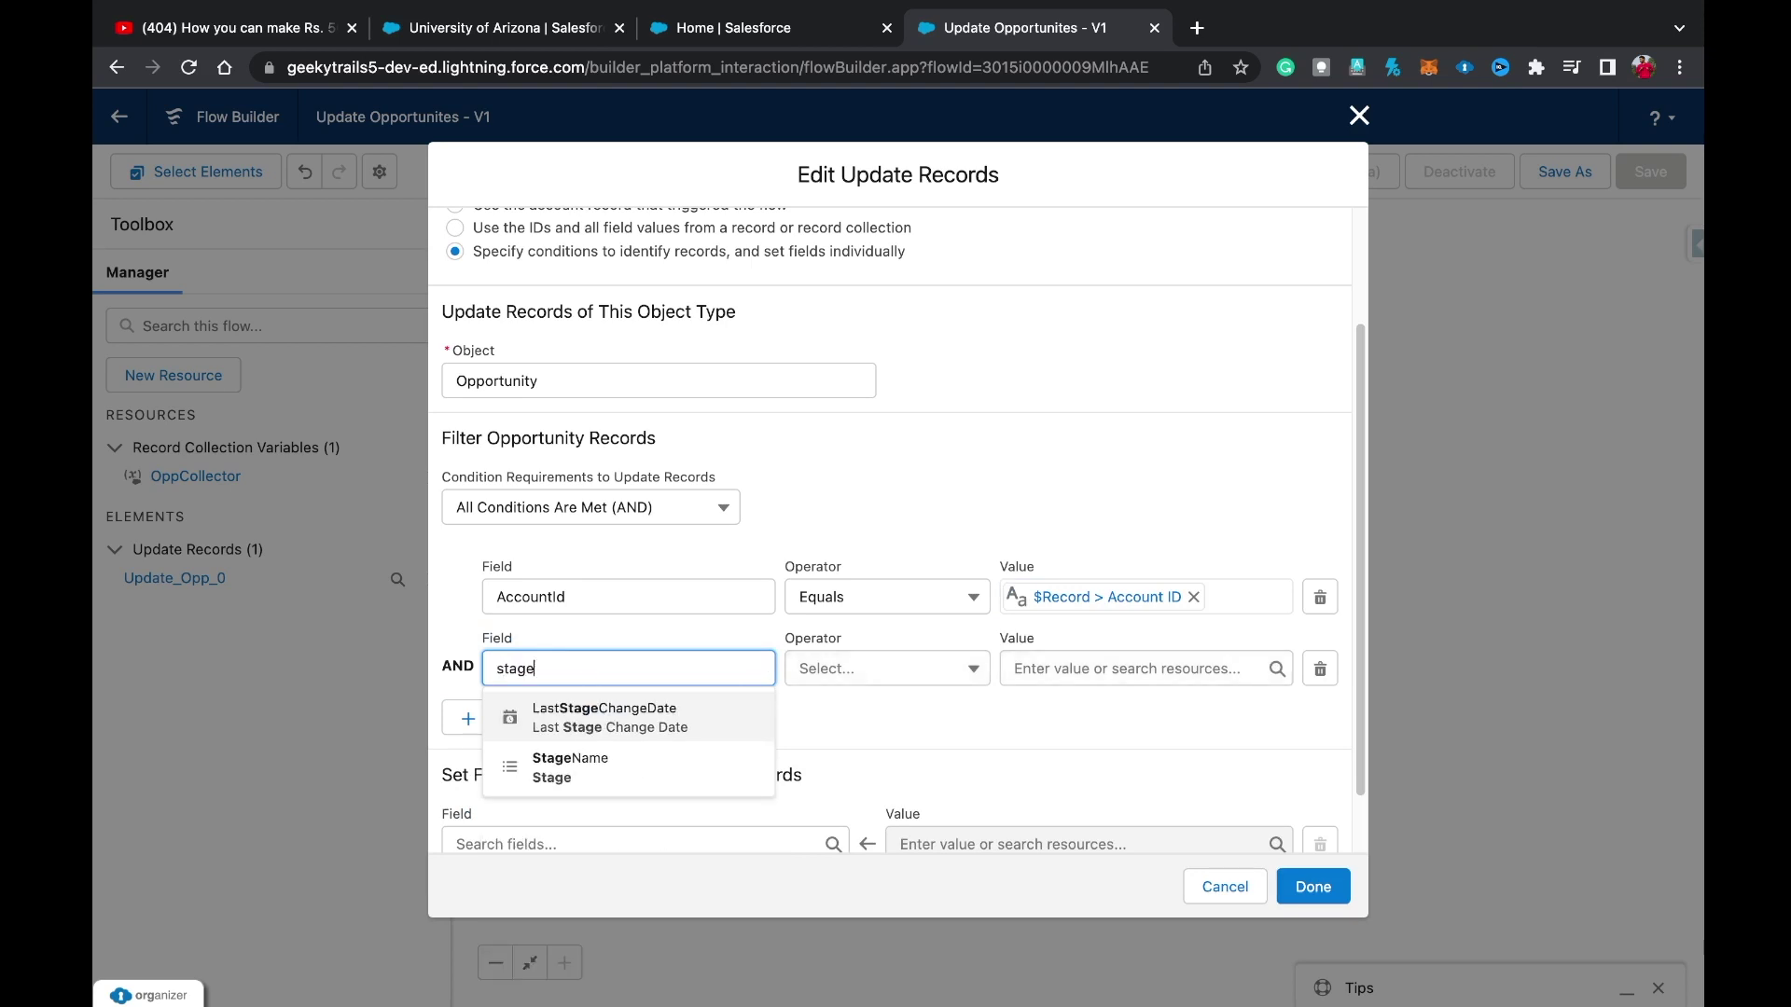
key(Down)
key(Return)
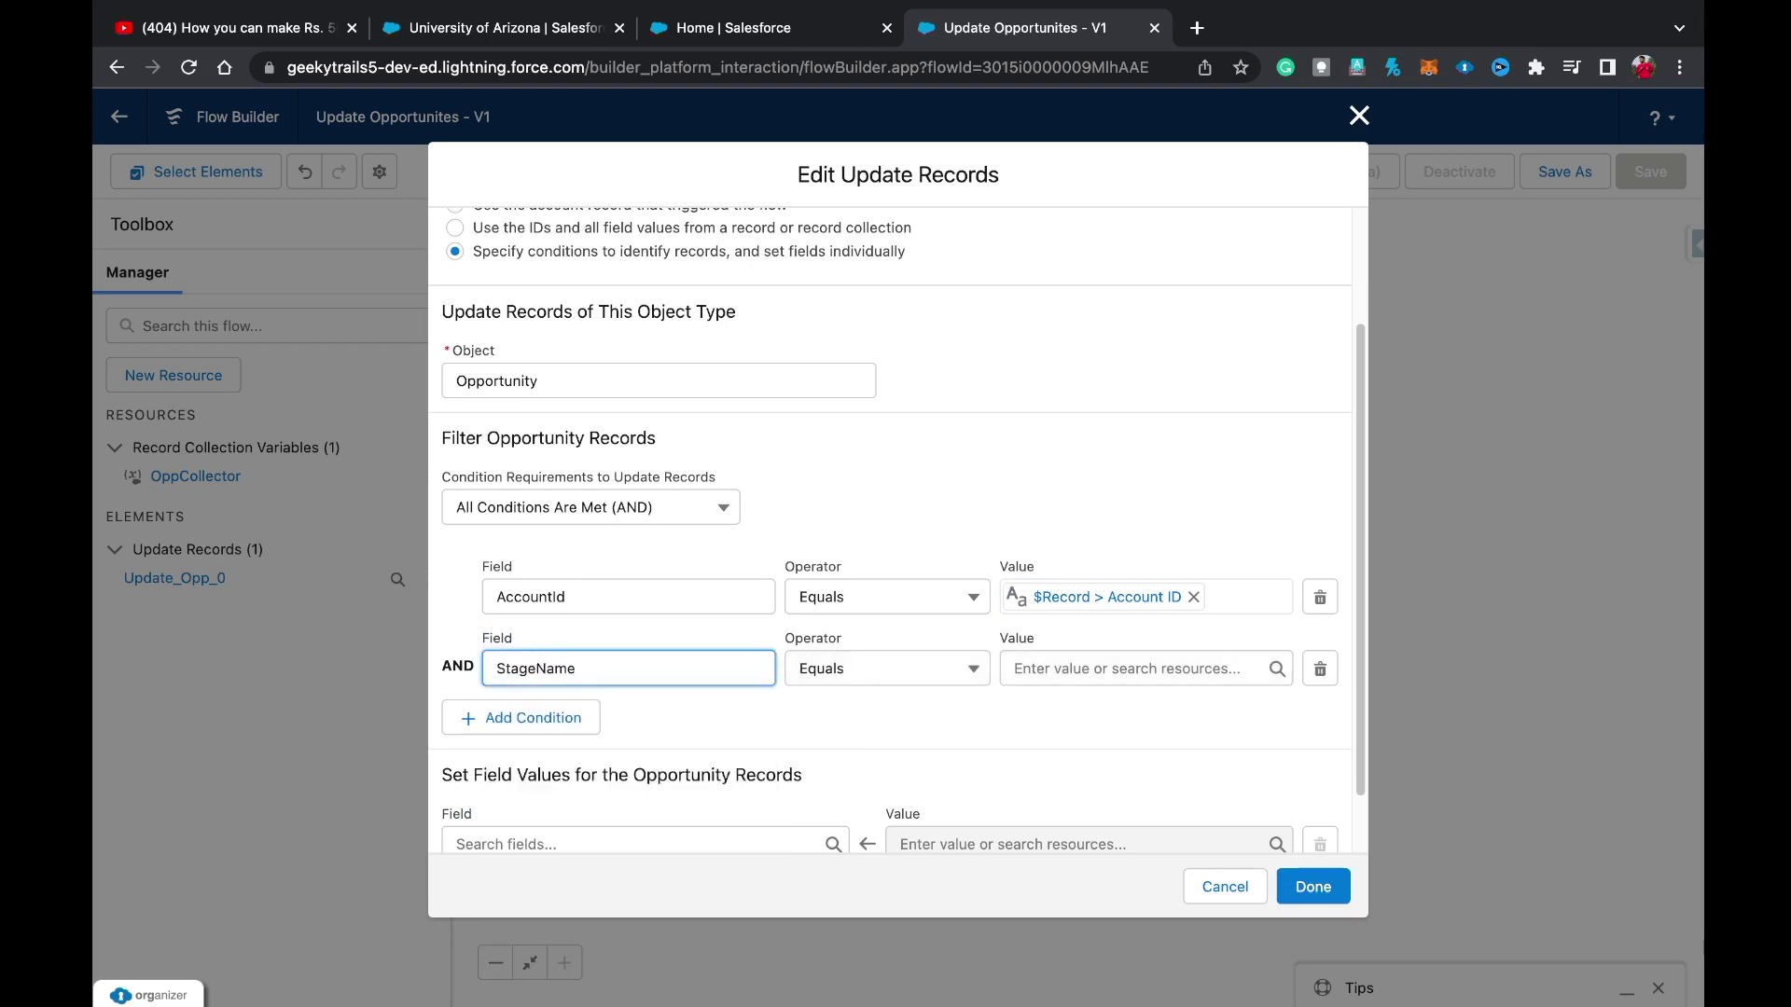
key(Tab)
key(Down)
key(Down)
key(Return)
key(Tab)
text(closed)
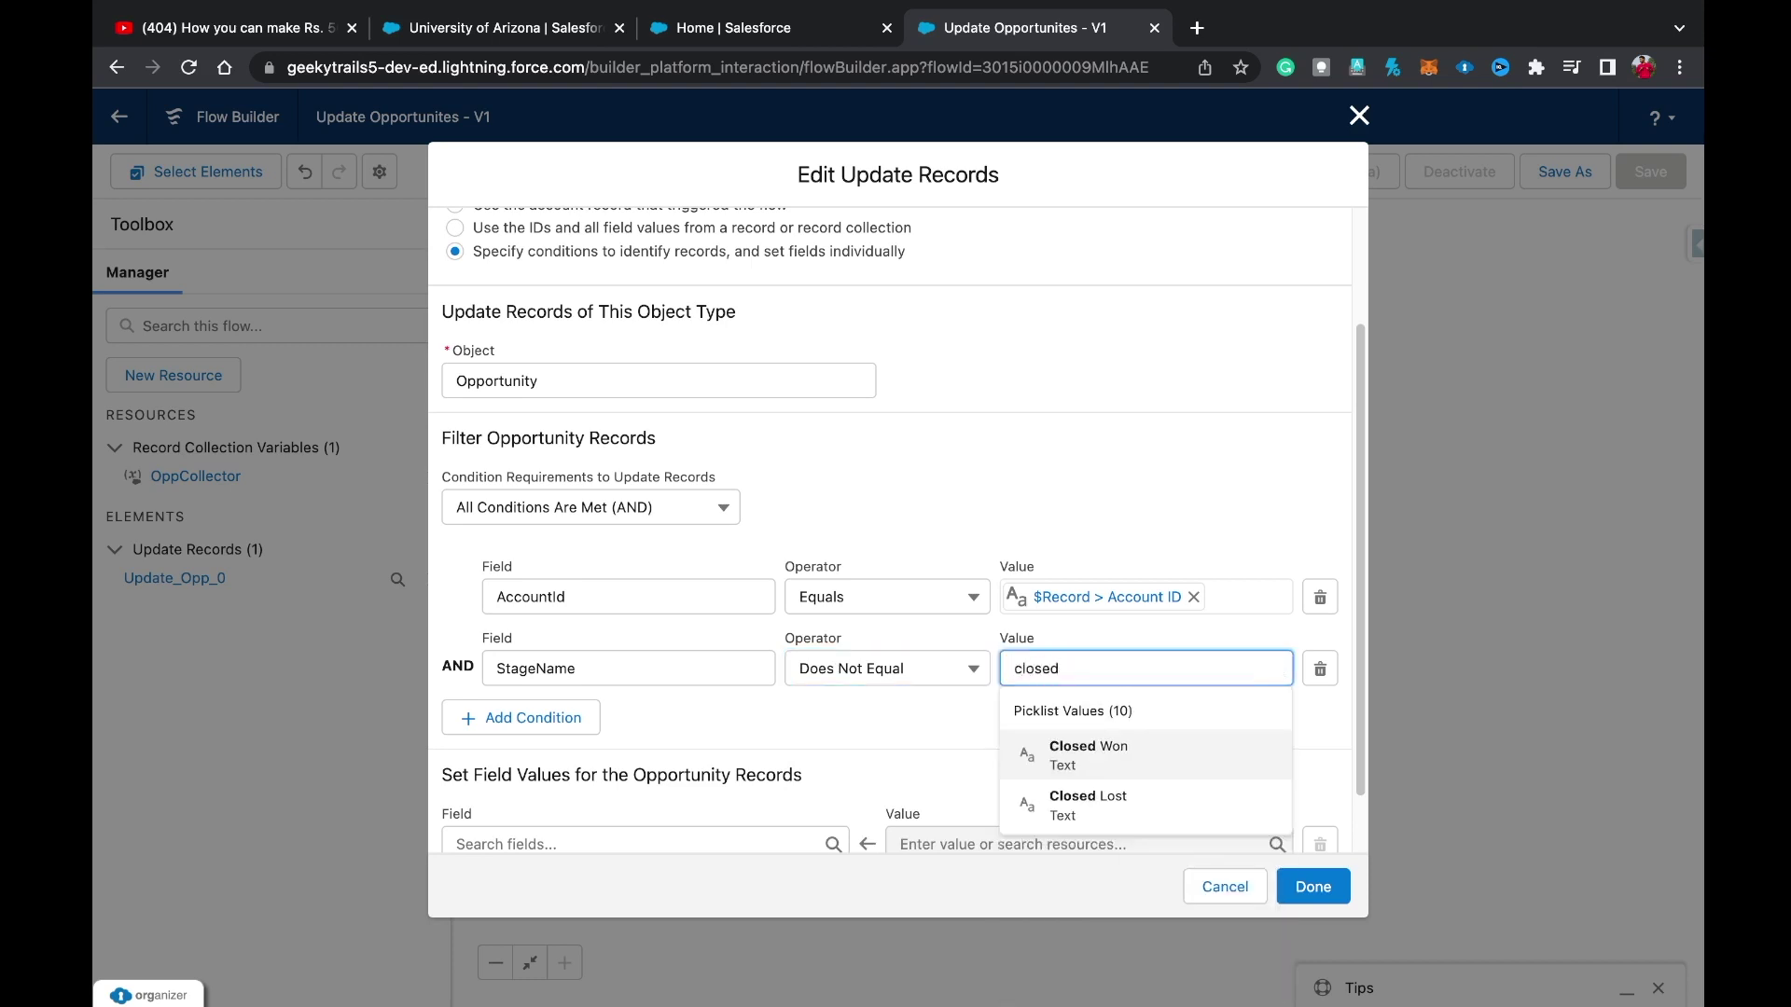
key(Return)
Add a third filter condition to the opportunity update where StageName Does Not Equal Closed Lost.
key(Tab)
key(Return)
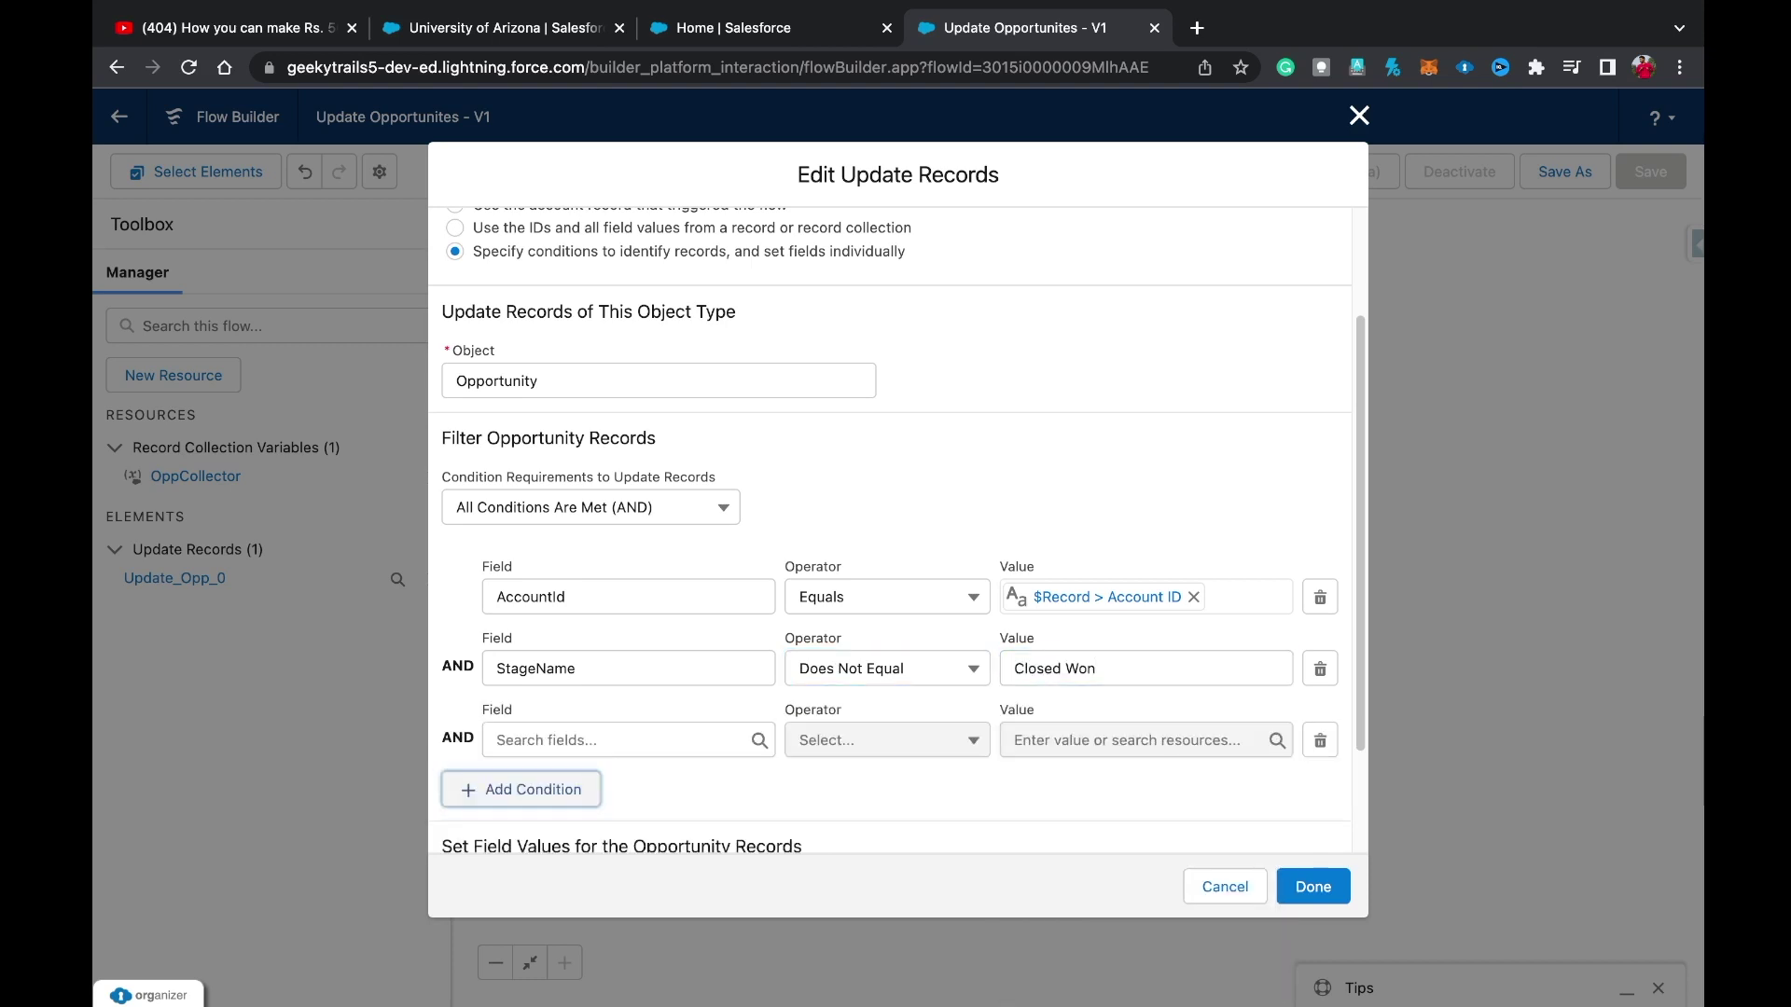
click(627, 740)
text(stage)
key(Down)
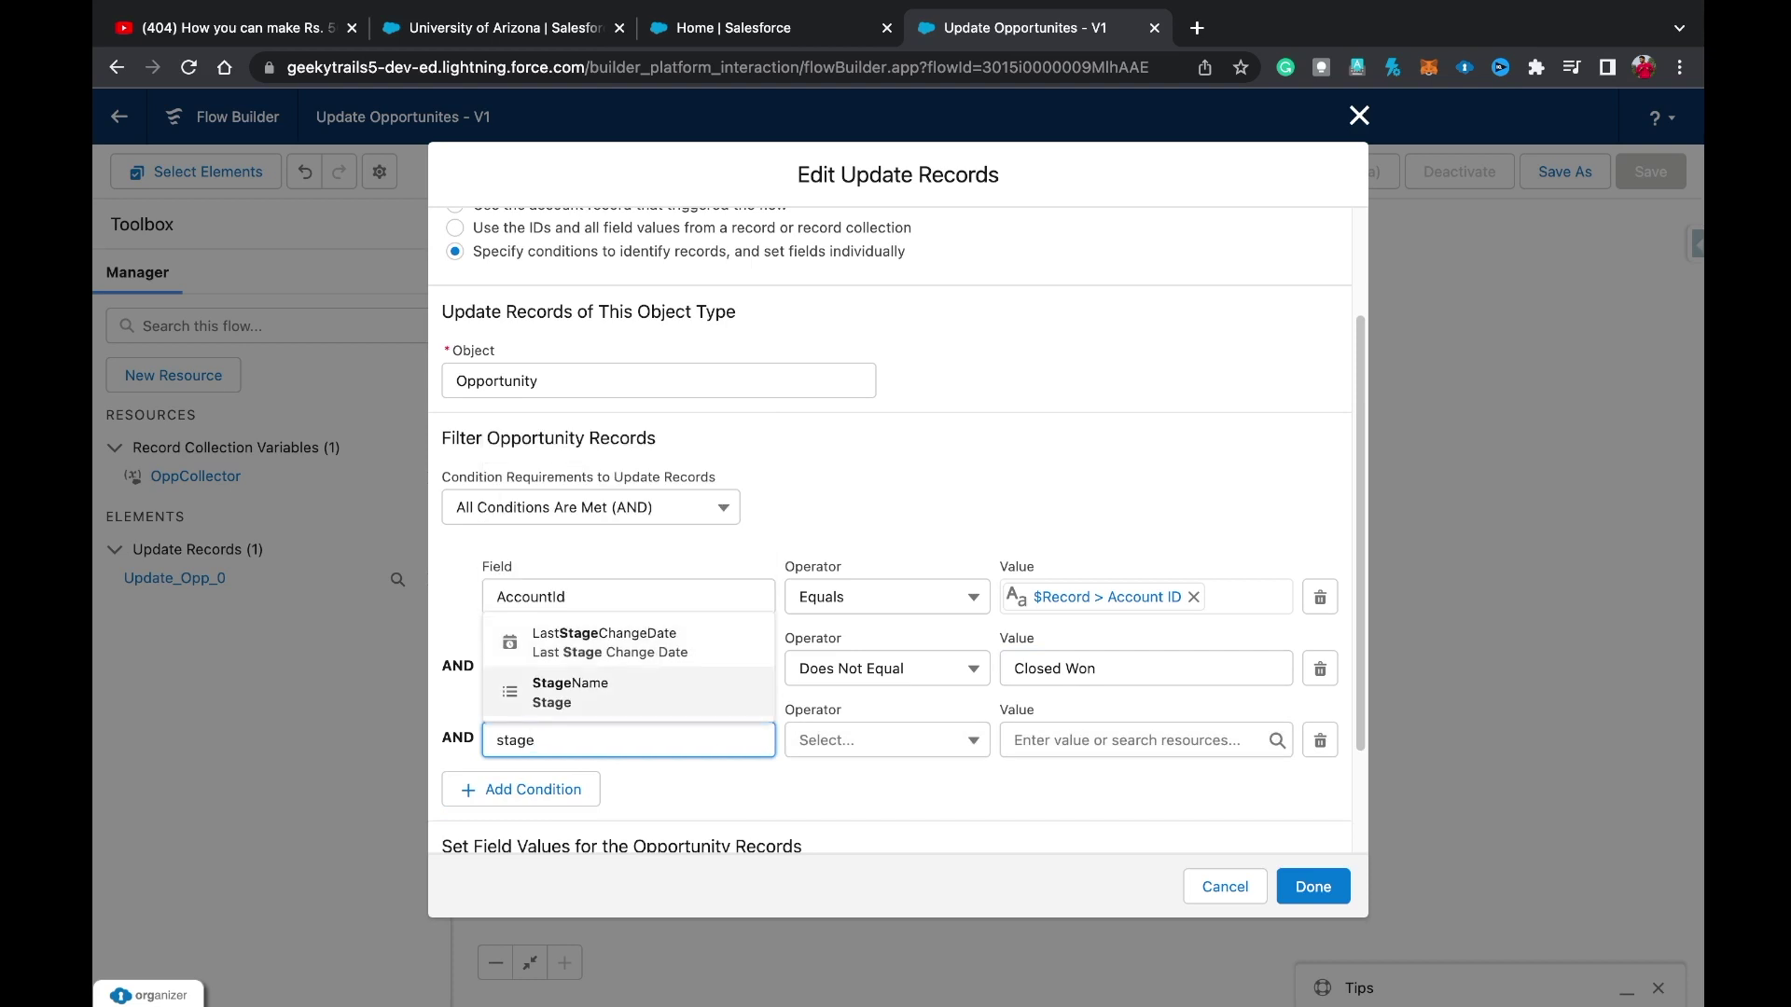
key(Return)
key(Tab)
key(Down)
key(Down)
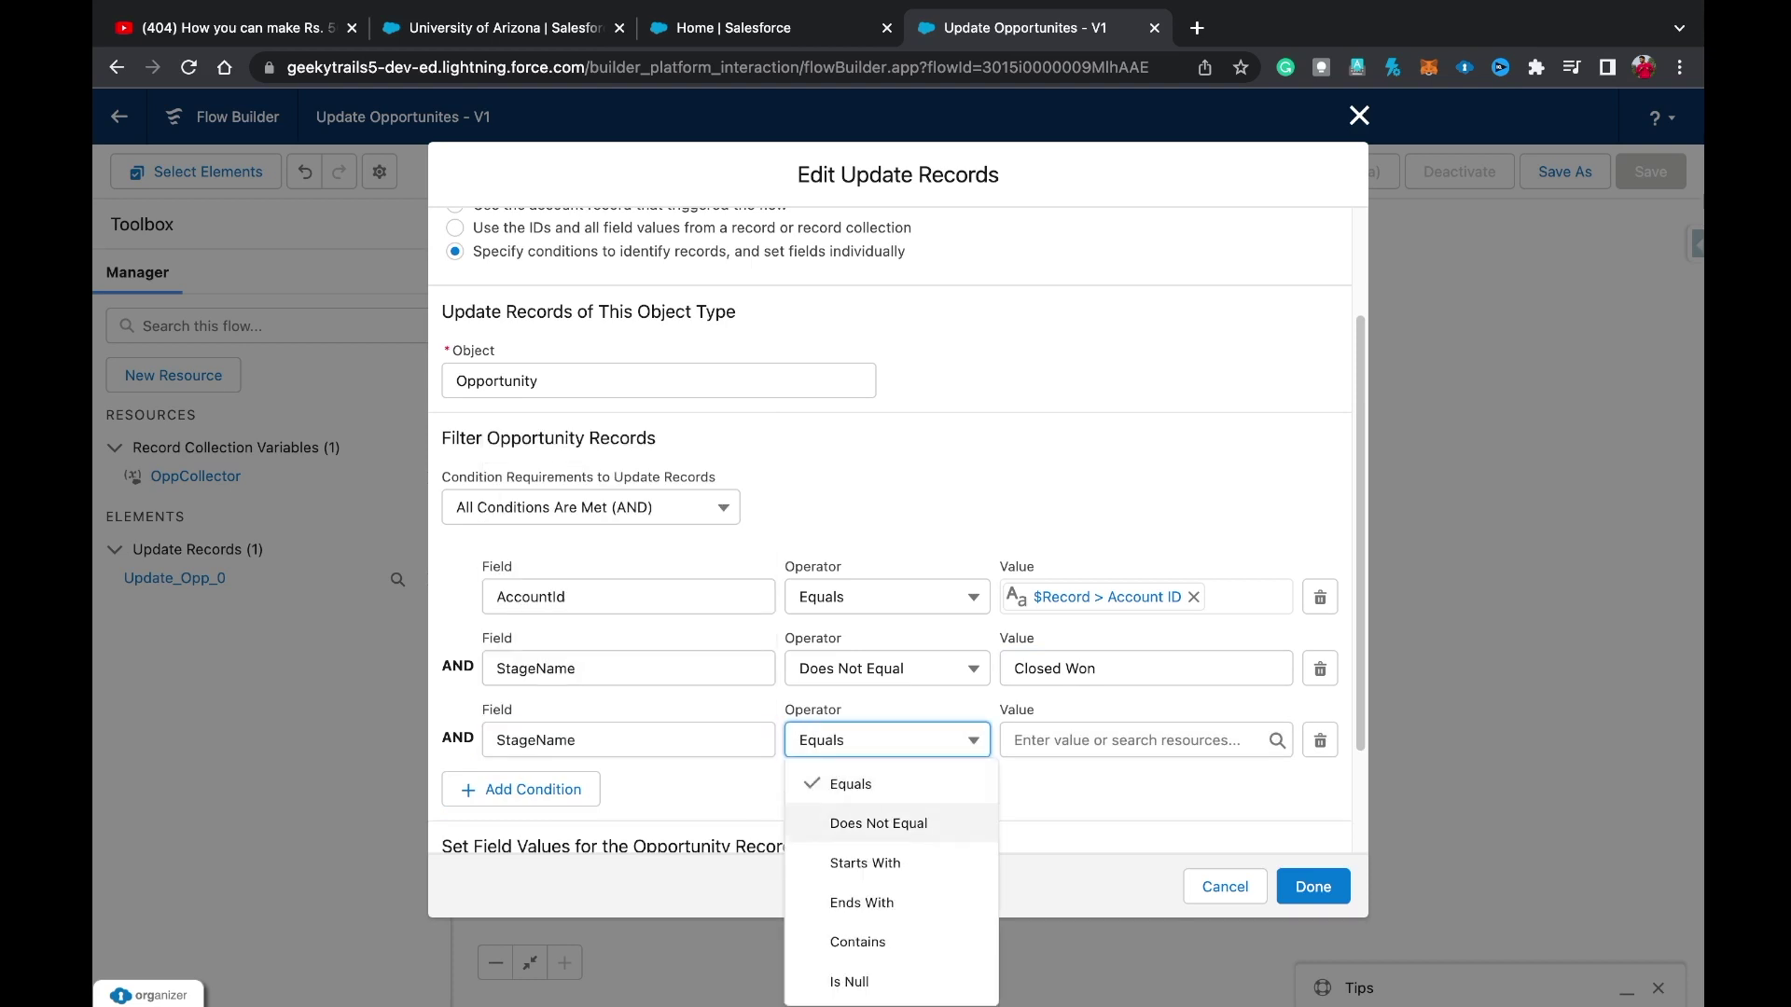
key(Return)
key(Tab)
text(closed)
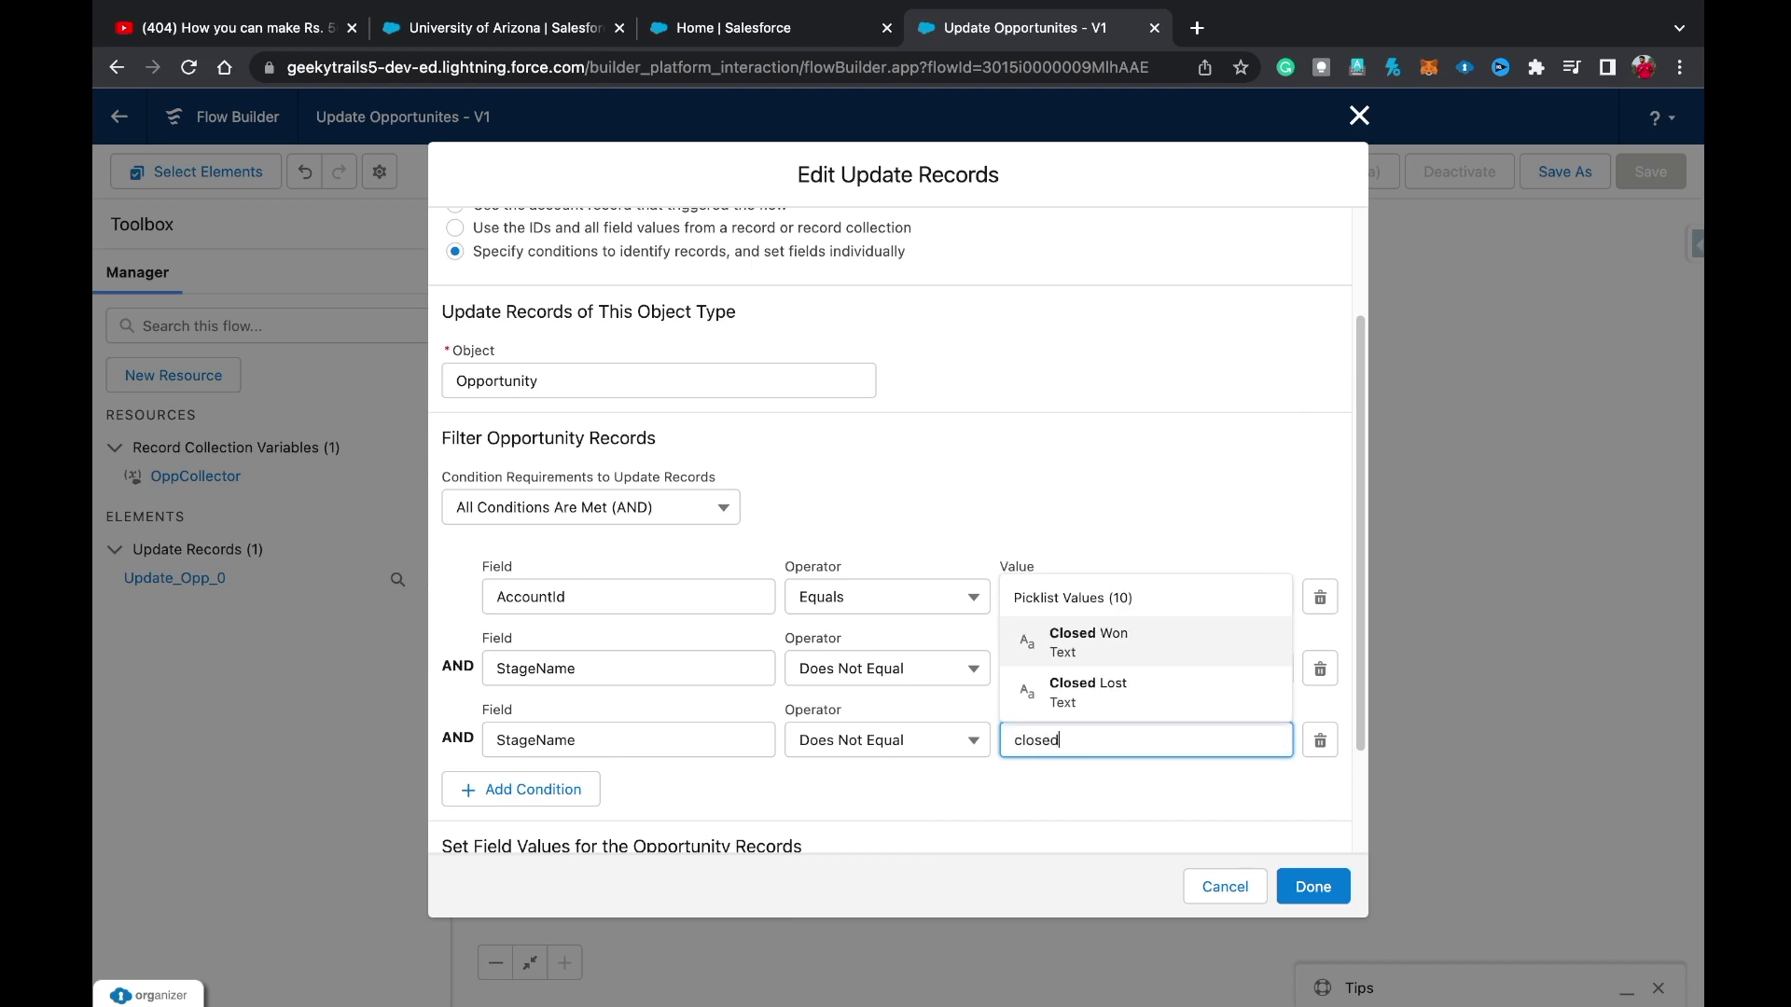
key(Down)
key(Return)
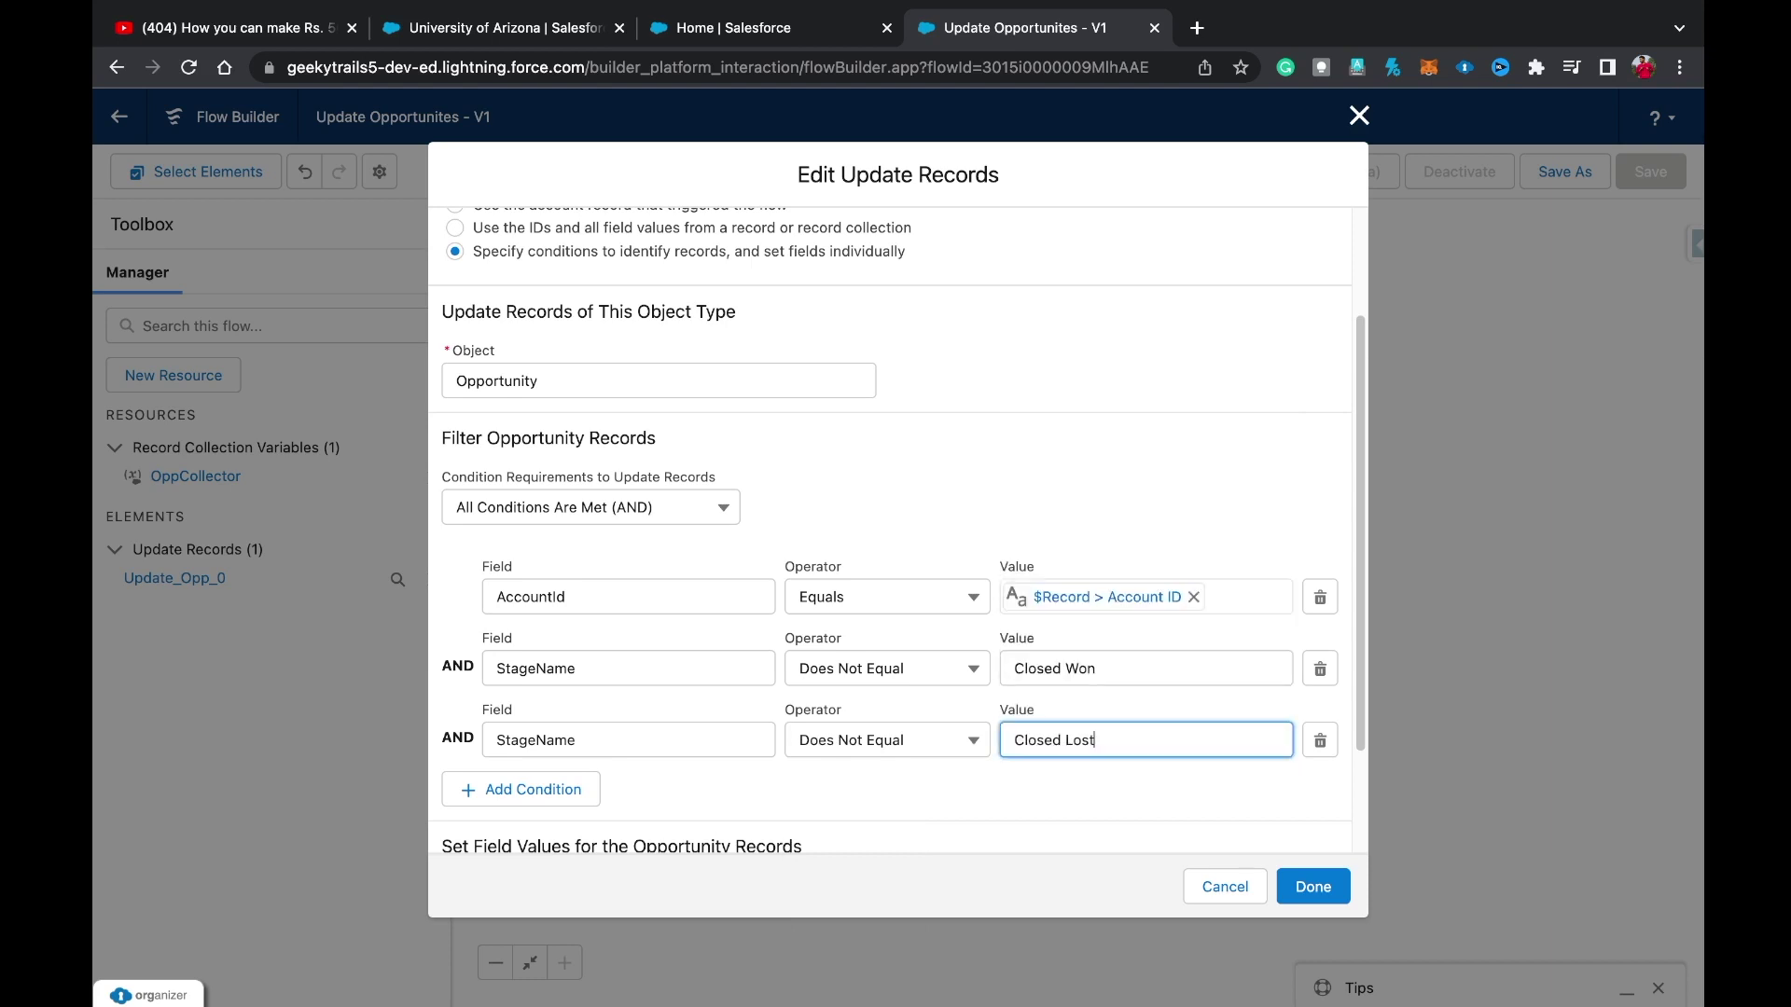
Set the StageName field value for the matching opportunities to Closed Lost and finish editing the Update Records element.
scroll(890, 523, down, 2)
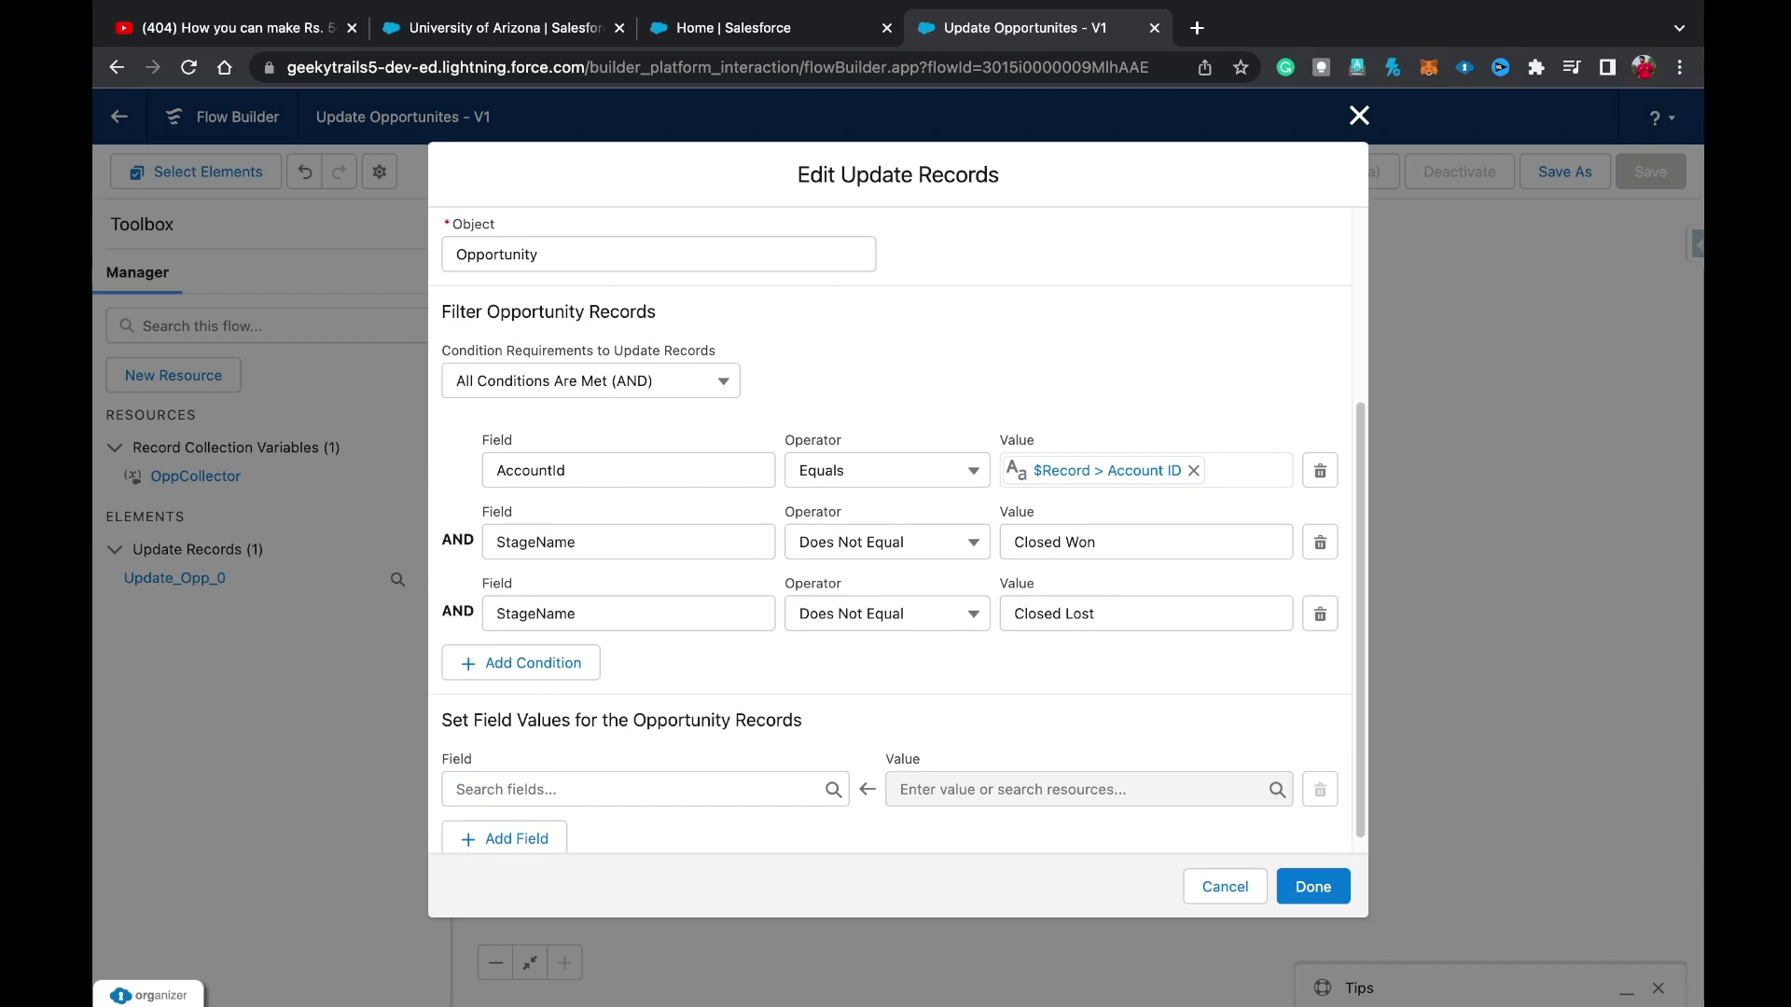
scroll(902, 530, down, 1)
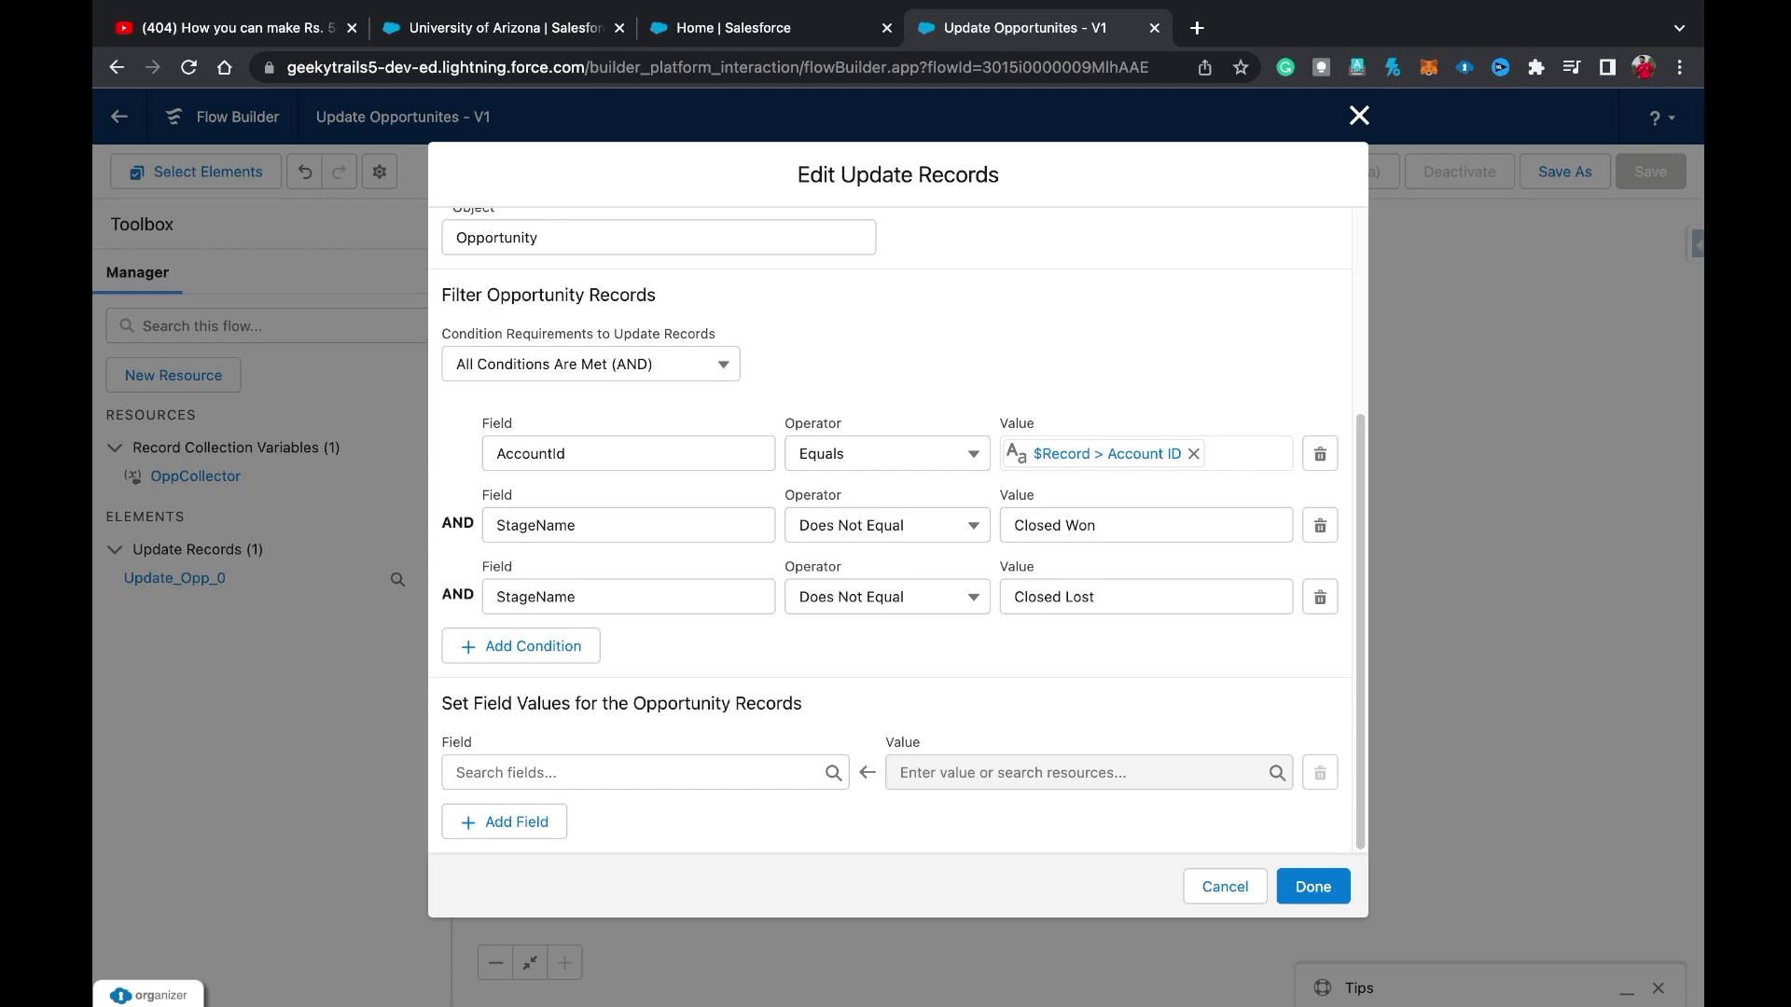
click(643, 773)
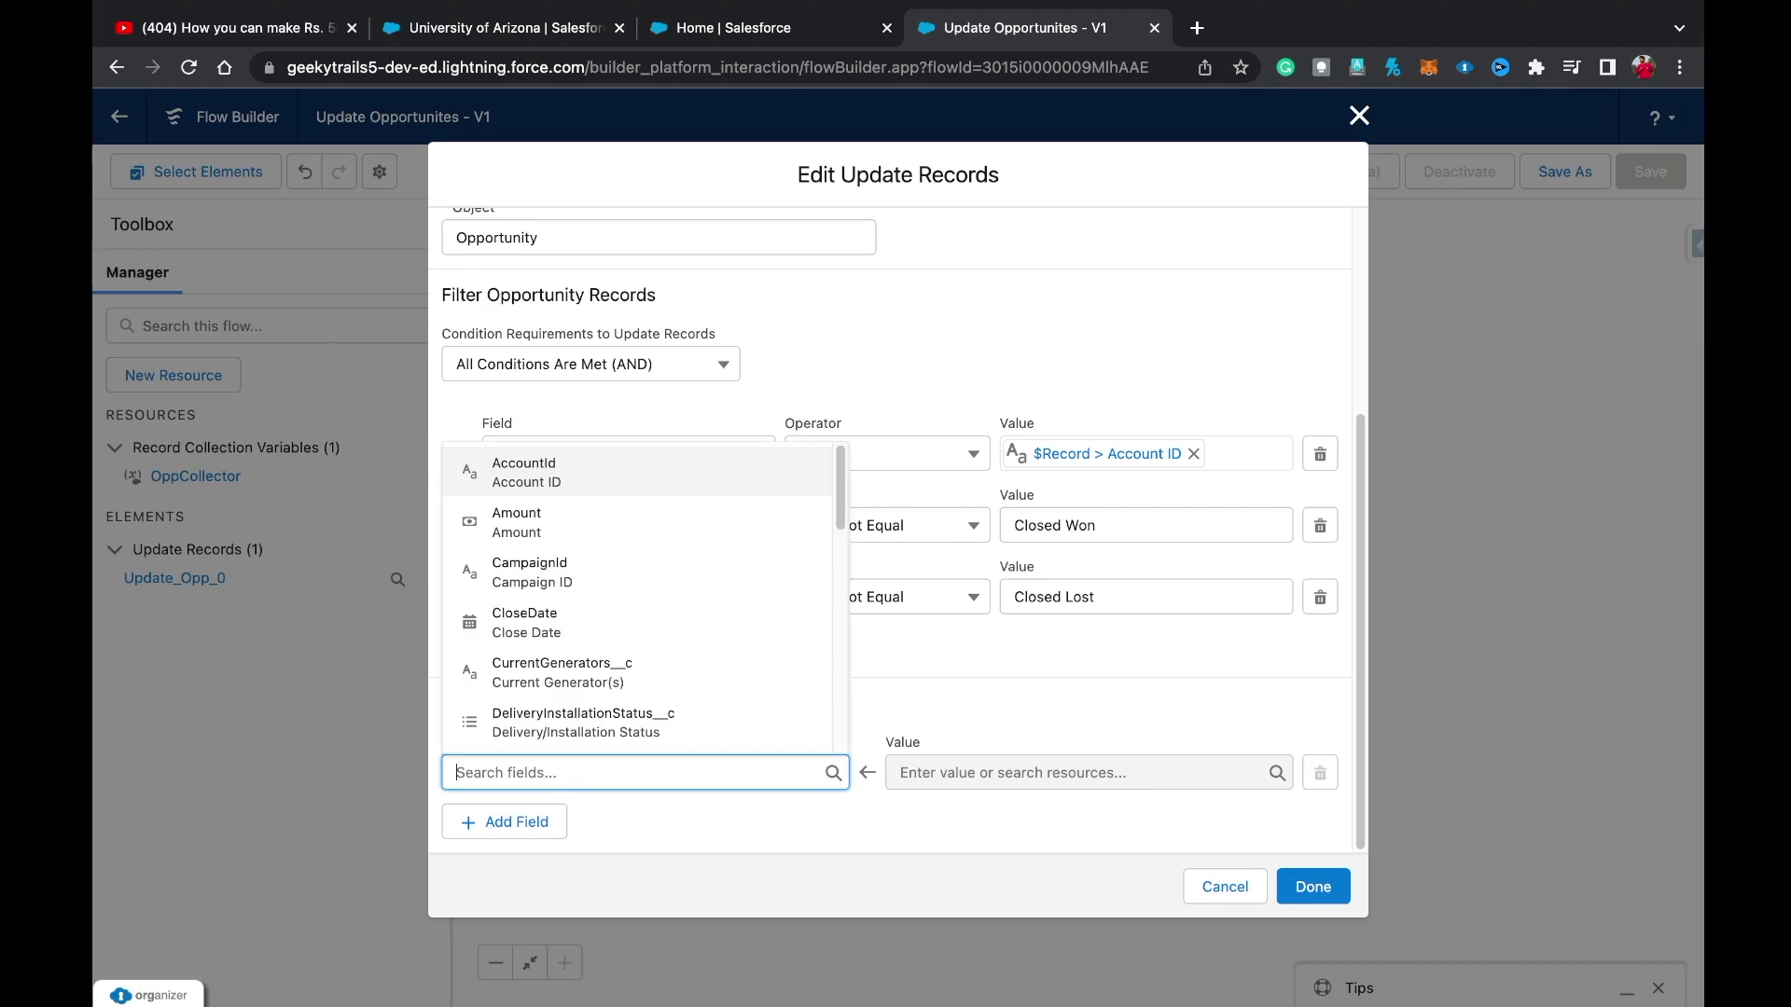
text(stage)
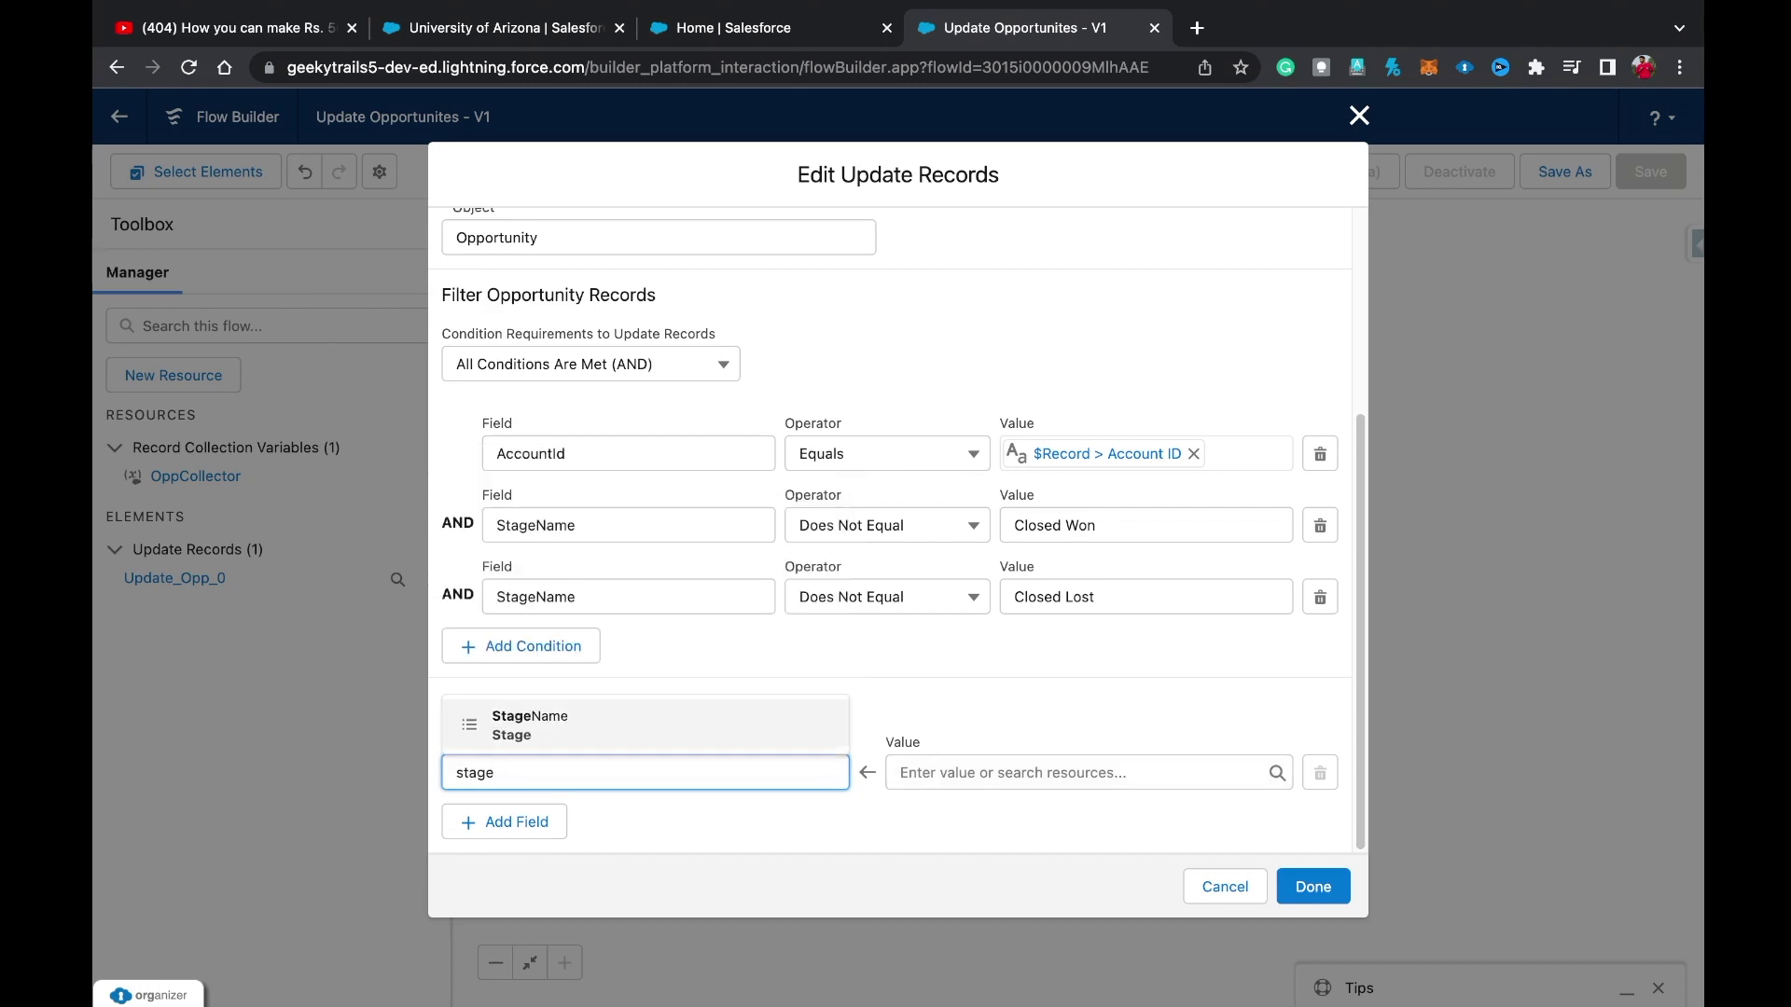
key(Return)
key(Tab)
text(closed)
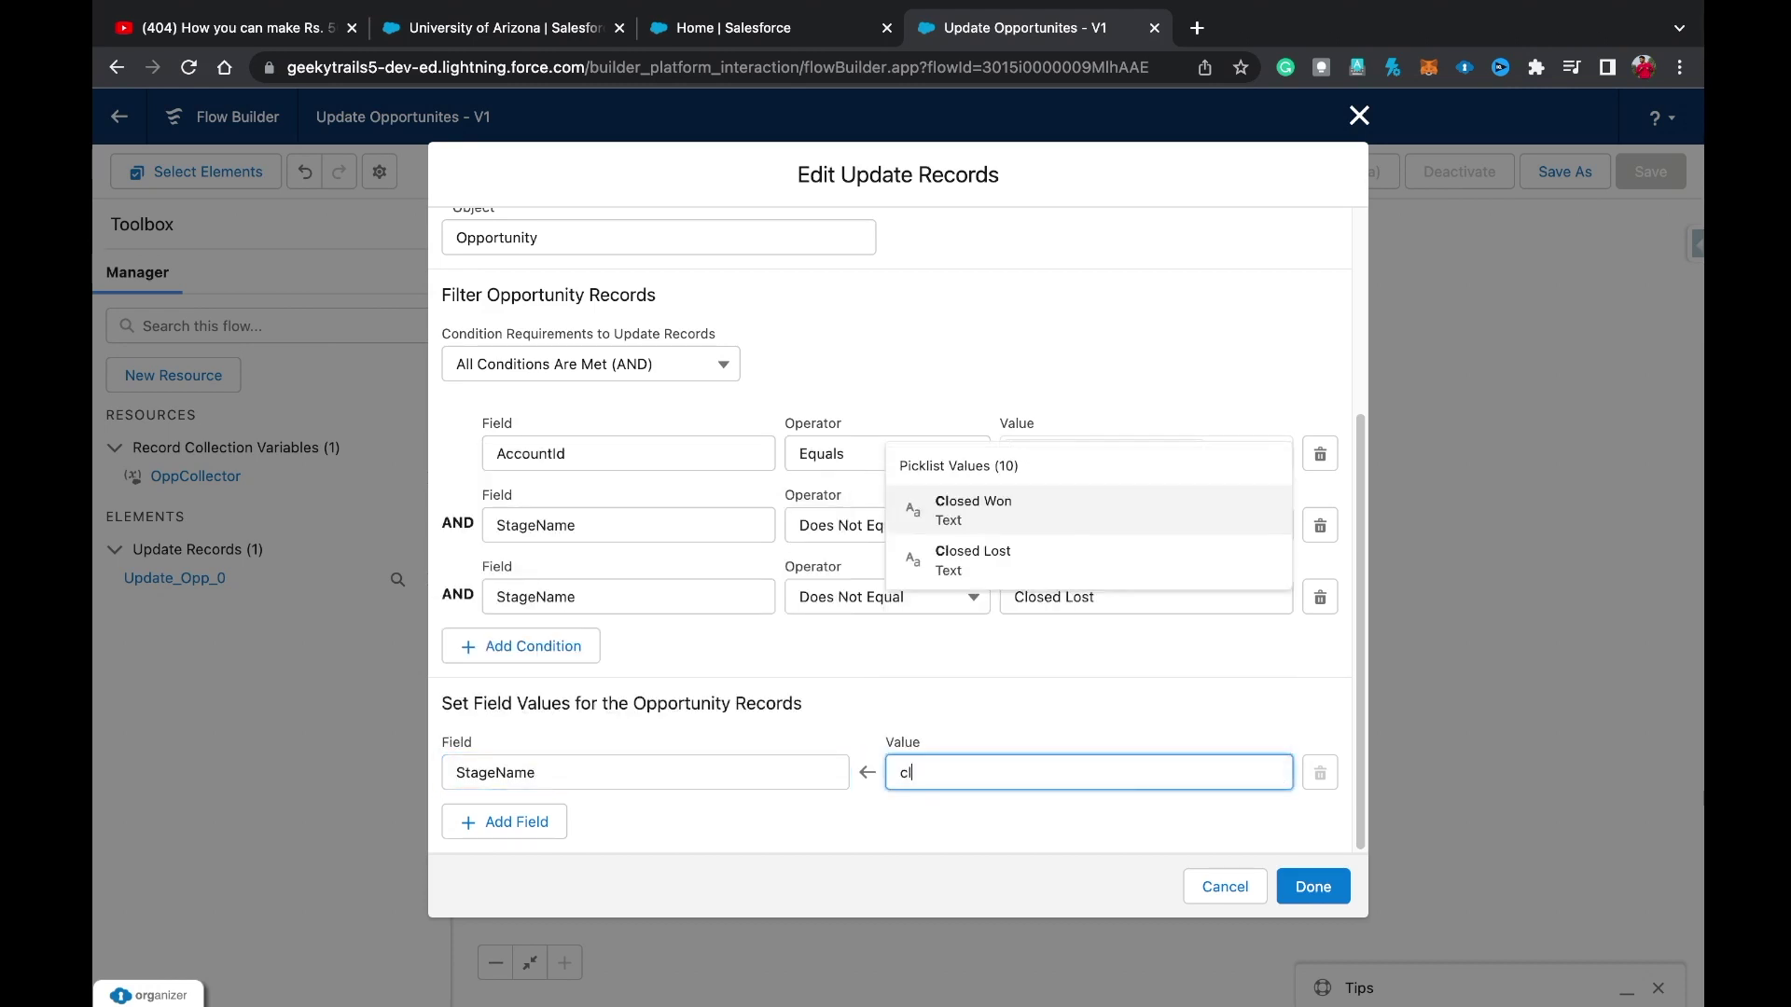
key(Down)
key(Return)
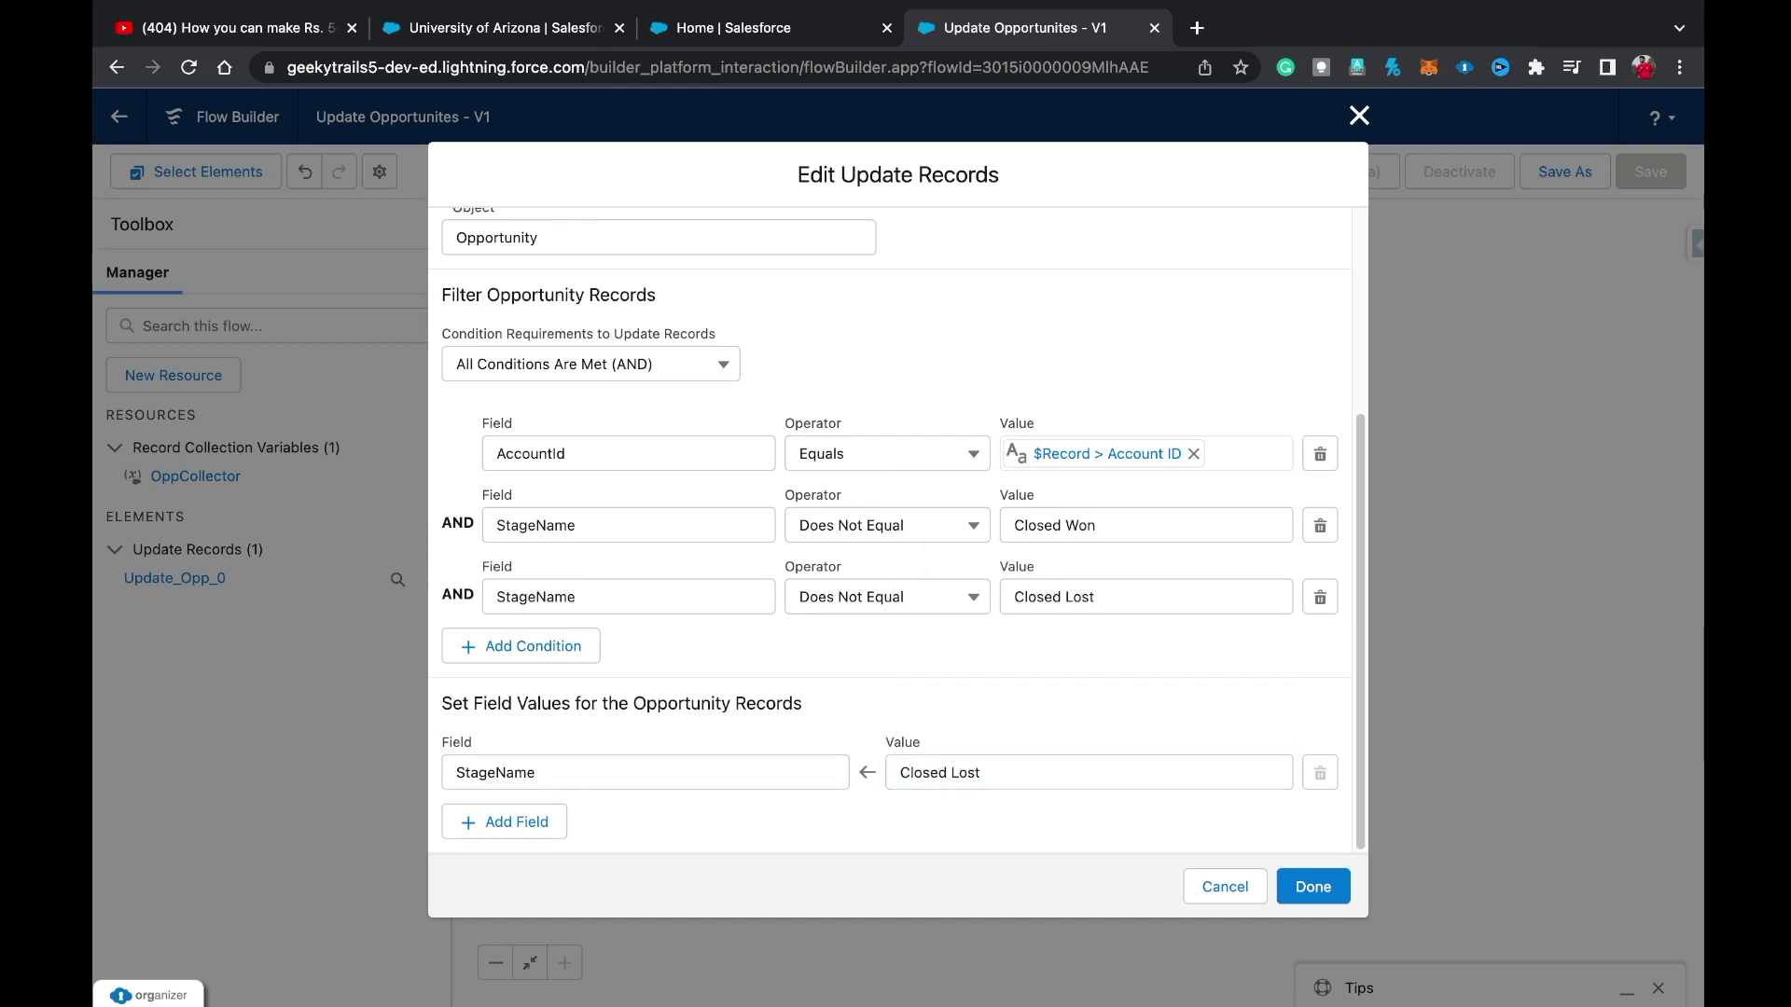
click(1311, 886)
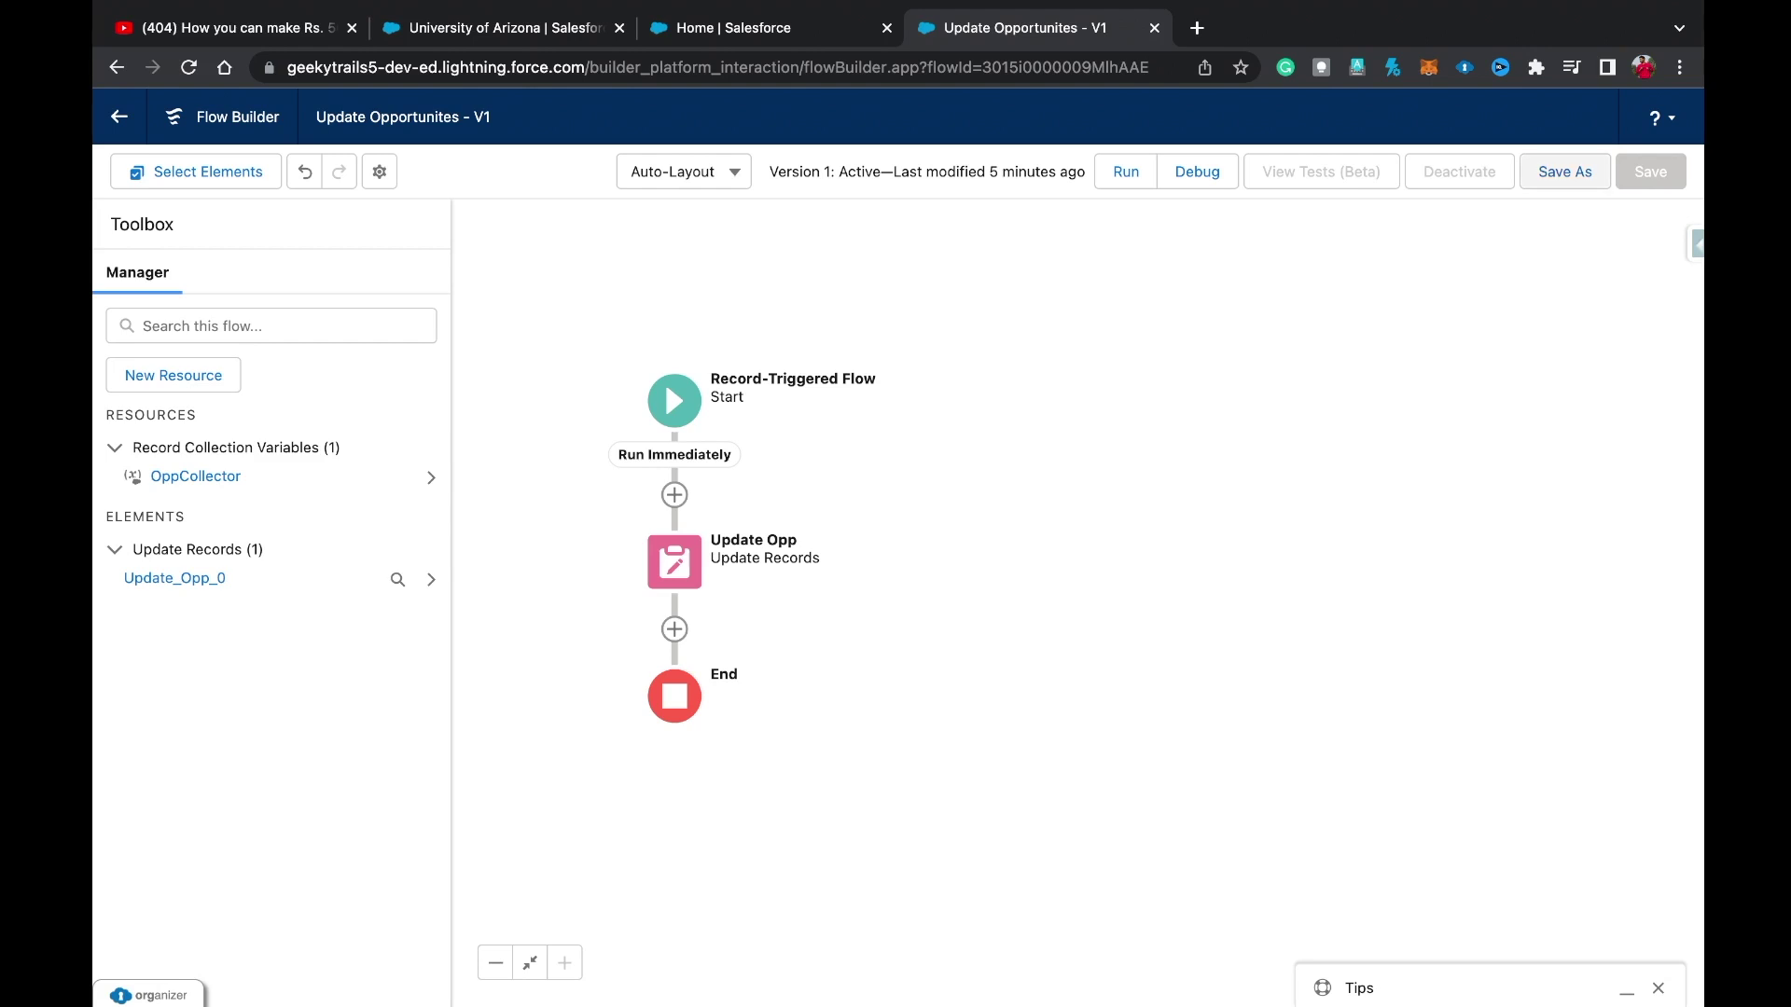
Save the Update Opportunites flow as a new version and activate it.
click(1565, 172)
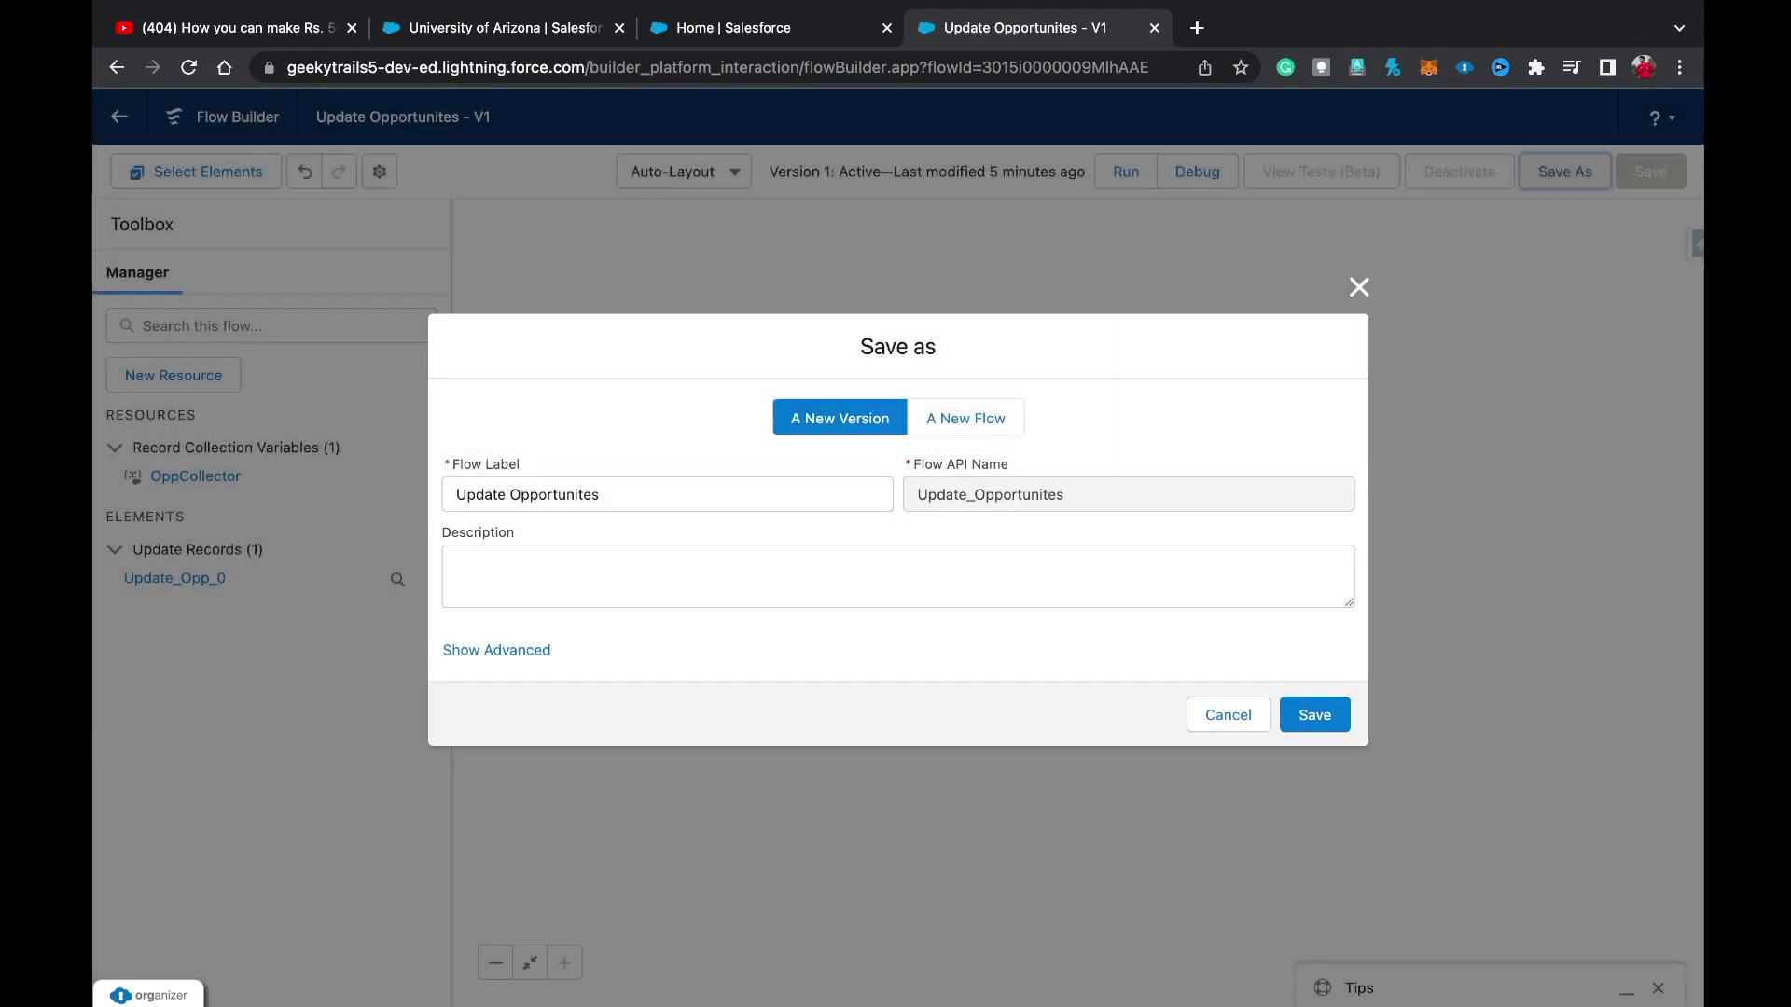
click(1315, 714)
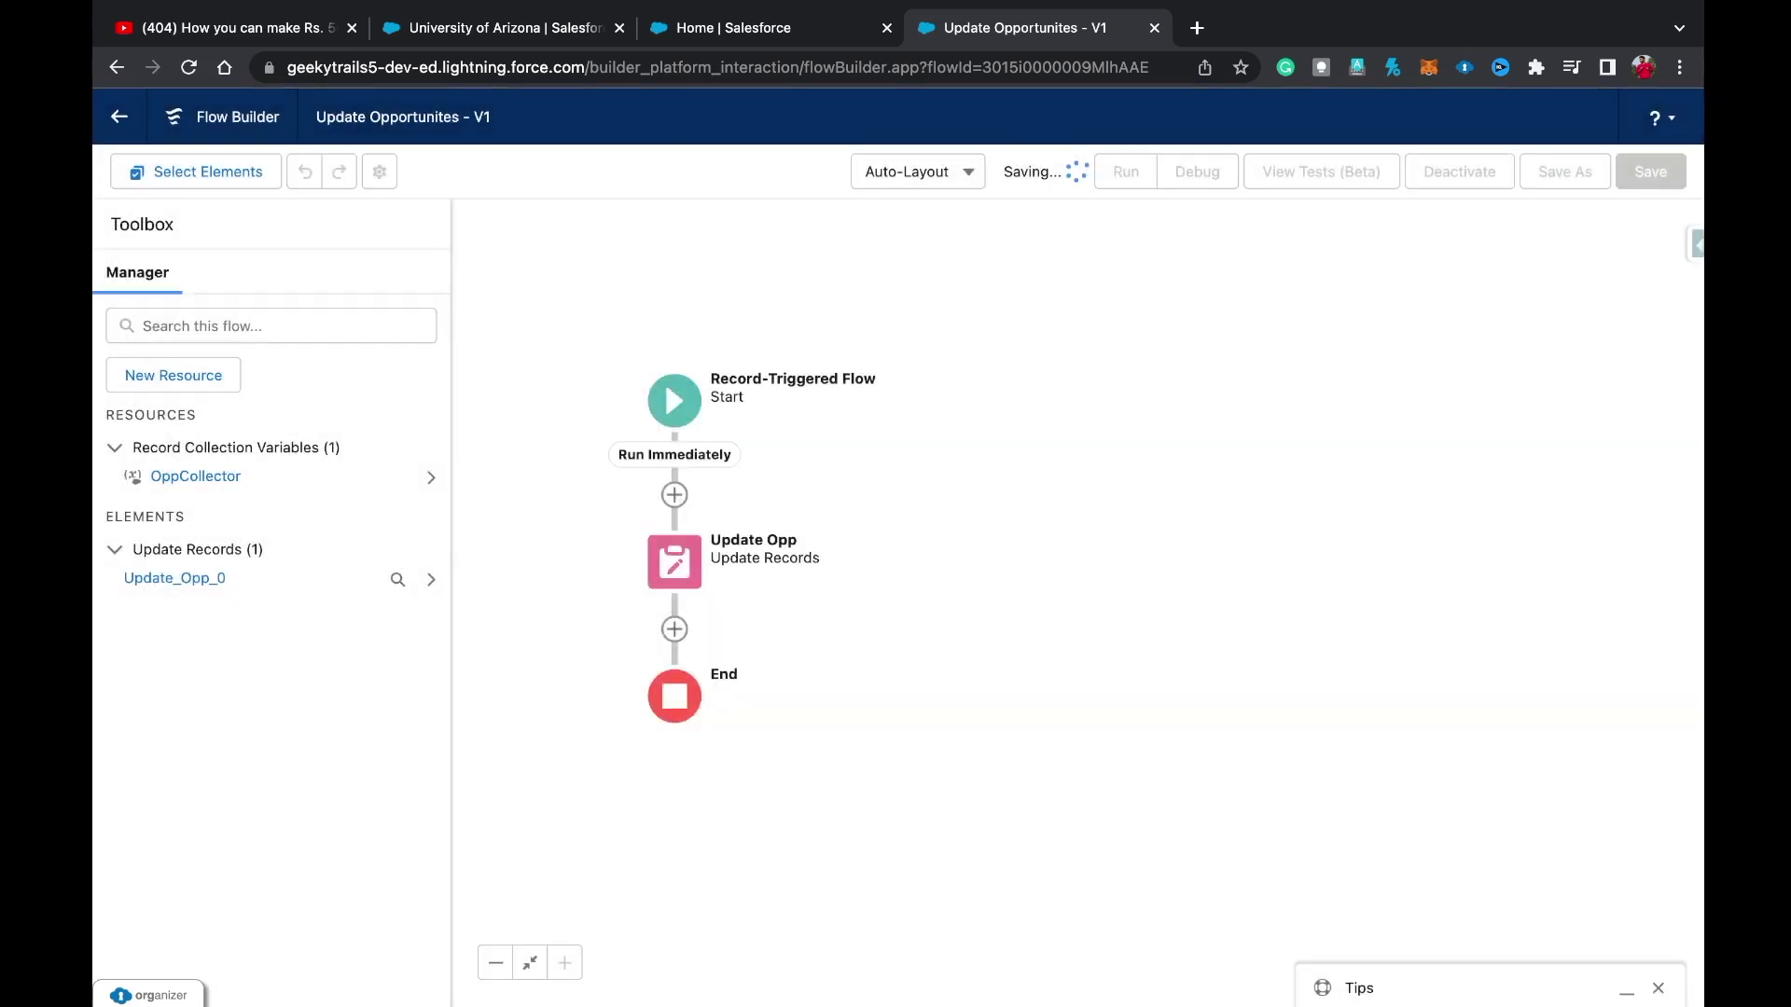
click(1467, 172)
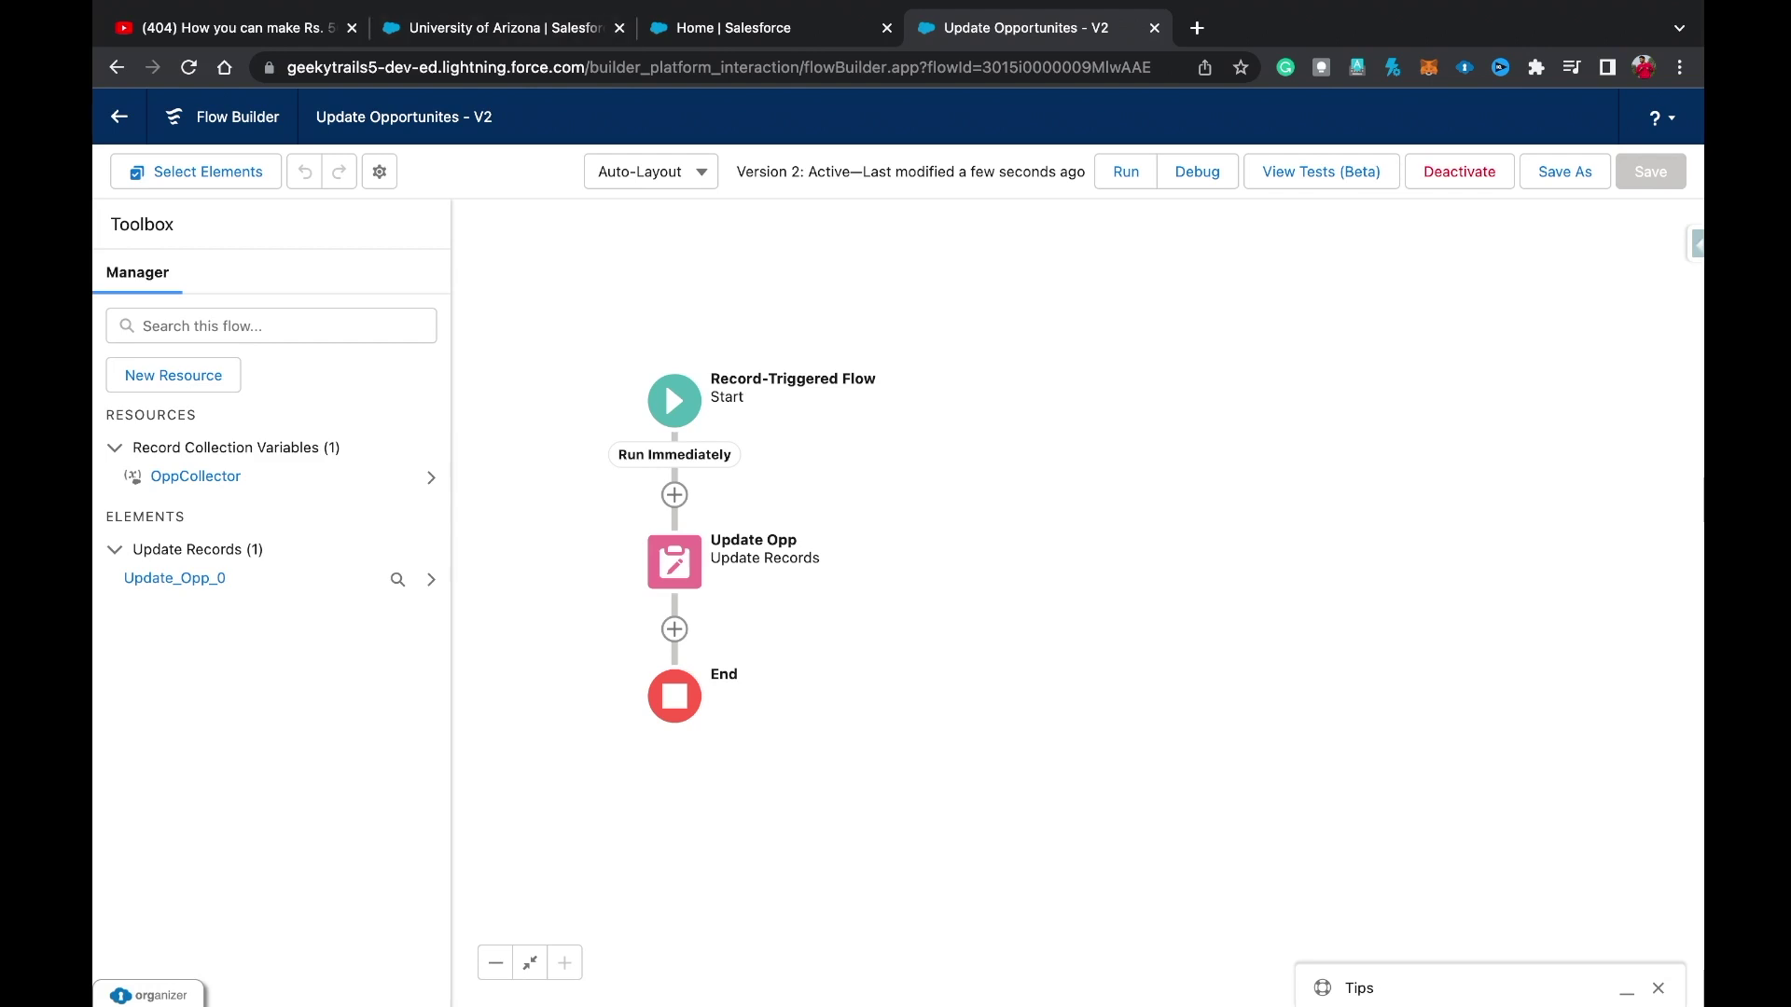
Switch to the Sales app's accounts and open the United Oil & Gas Corp. account at its related opportunities.
key(super+2)
scroll(887, 597, up, 4)
click(781, 165)
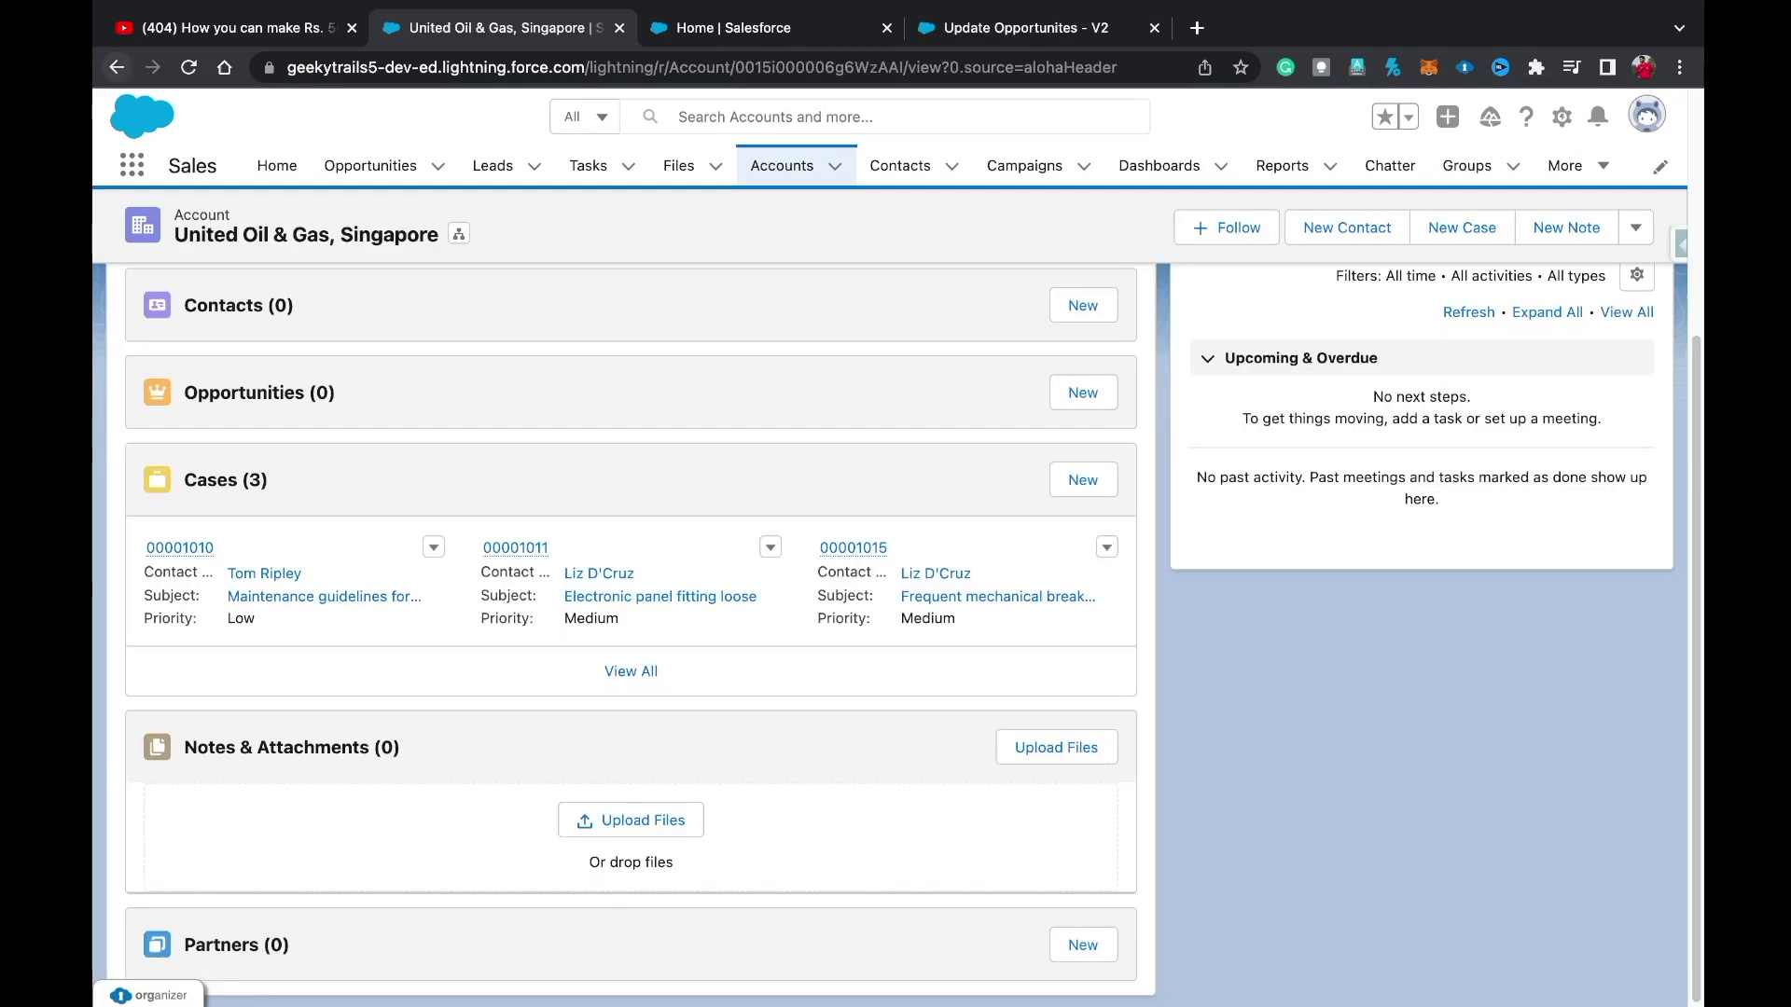
click(116, 66)
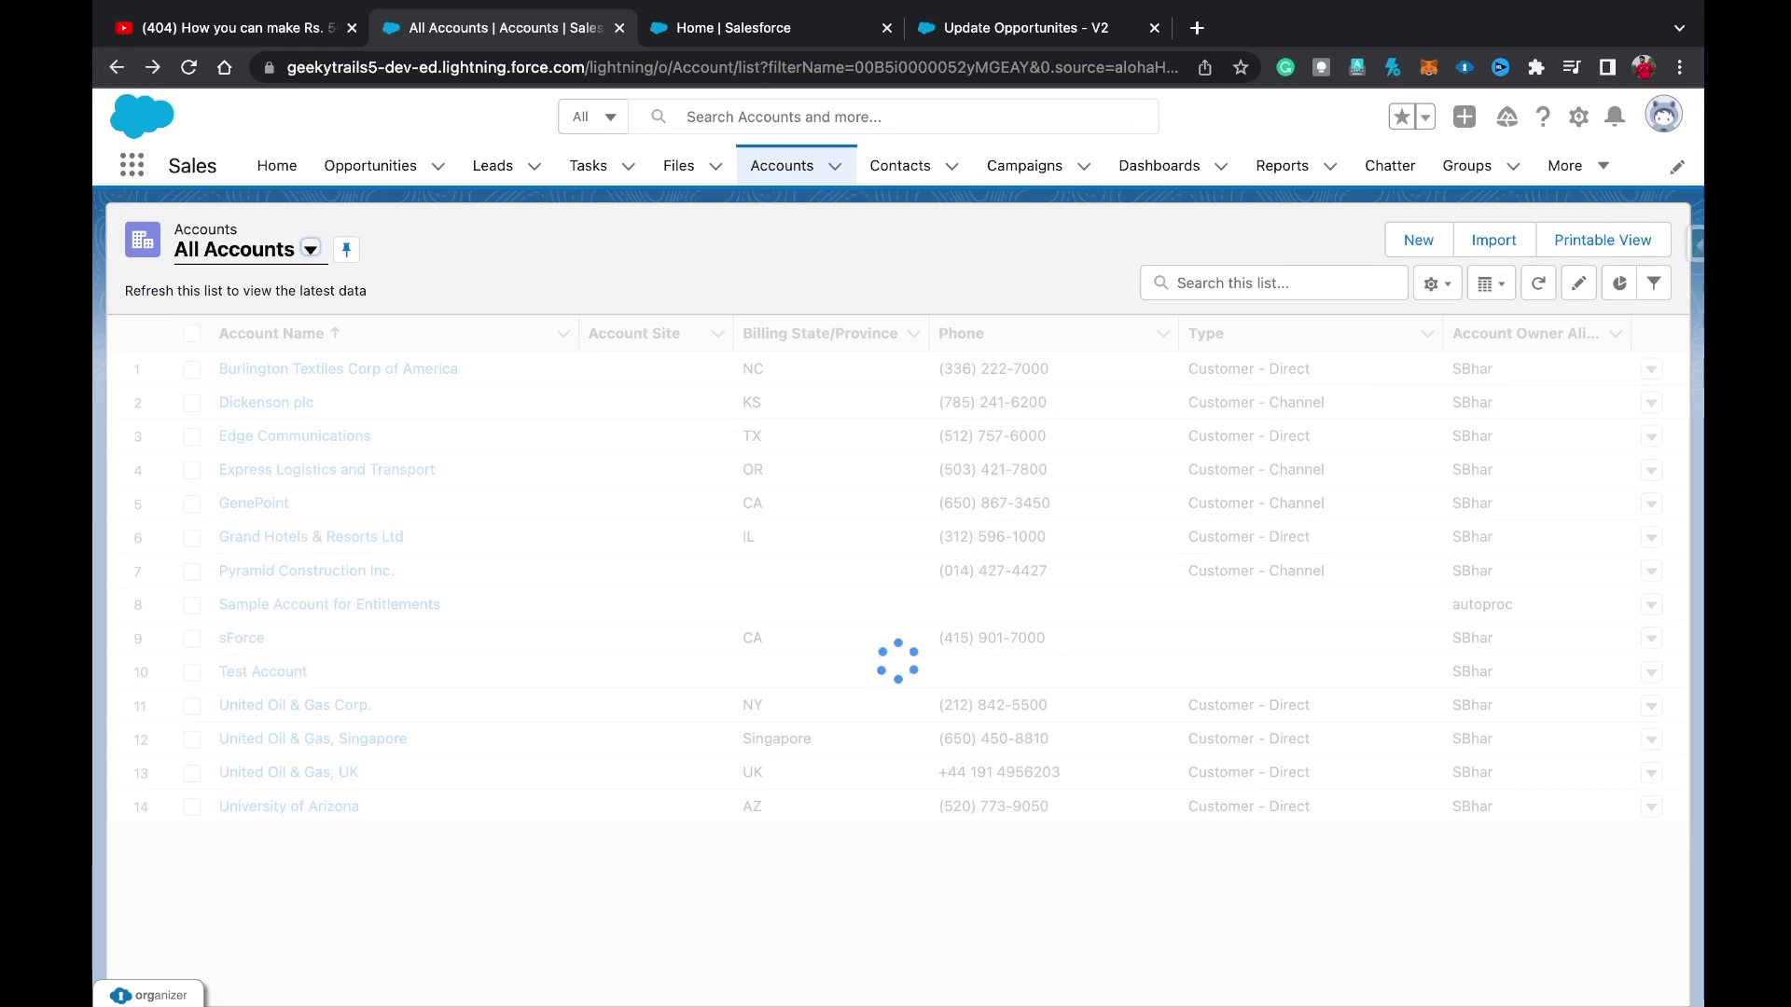
click(294, 705)
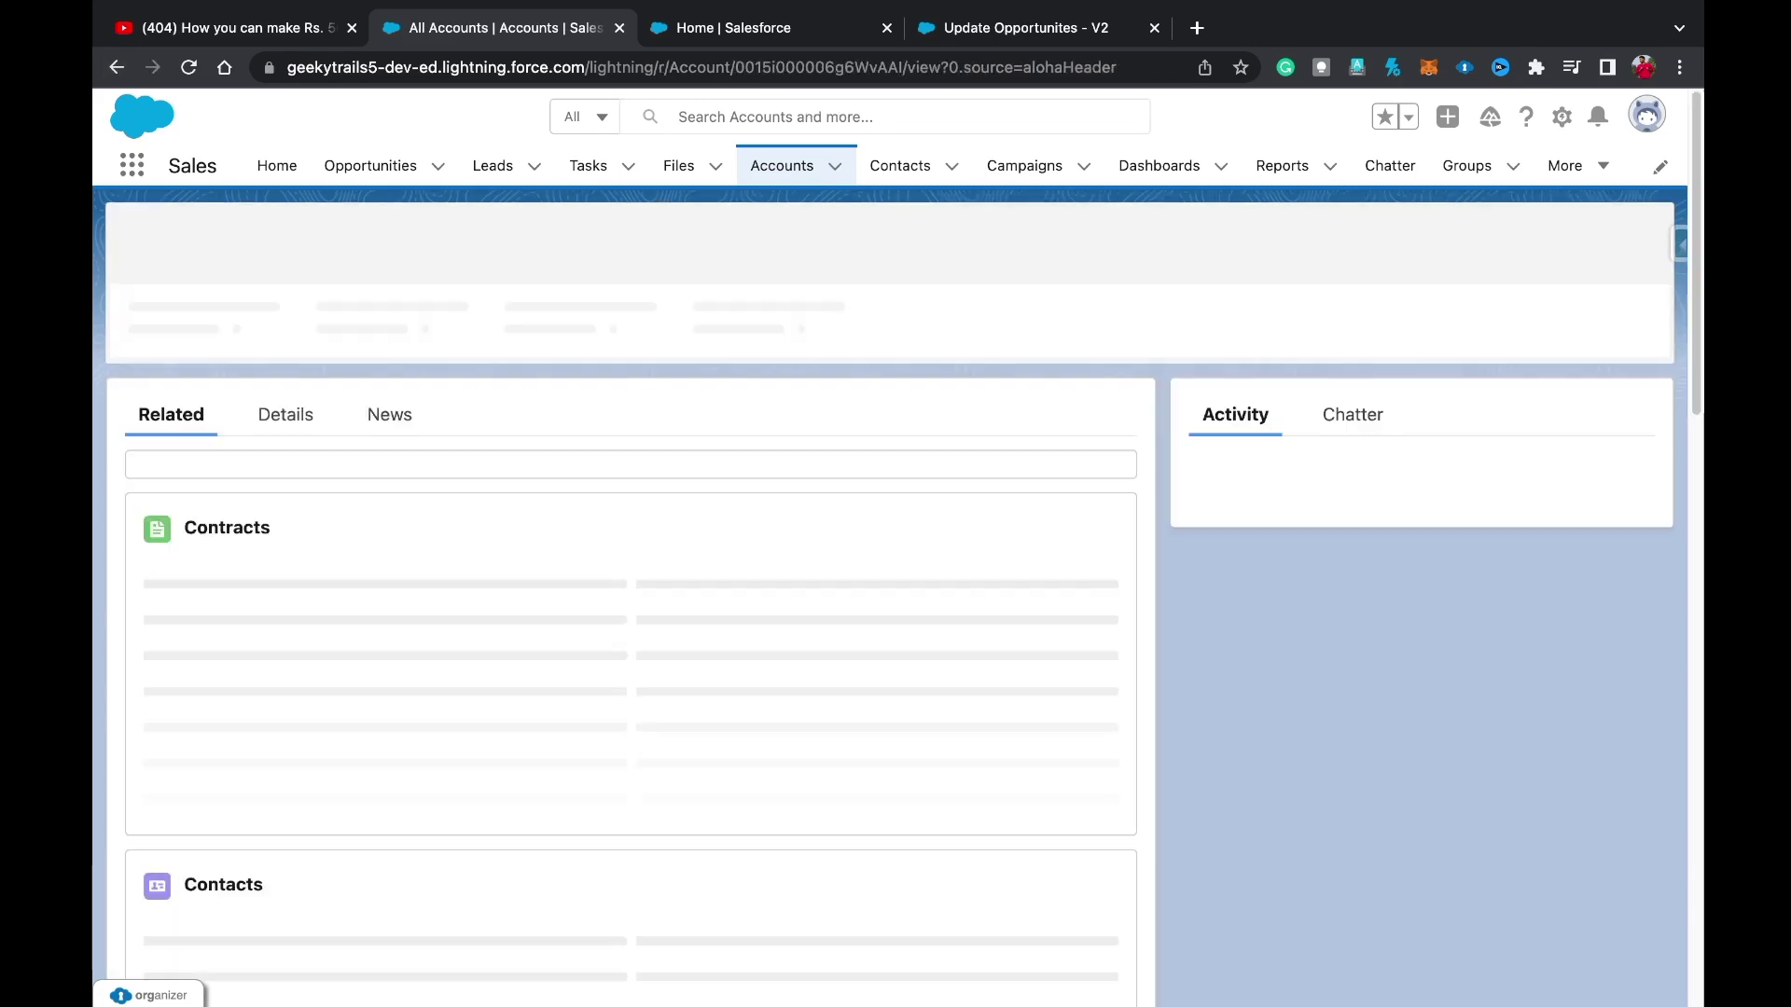
scroll(631, 607, down, 6)
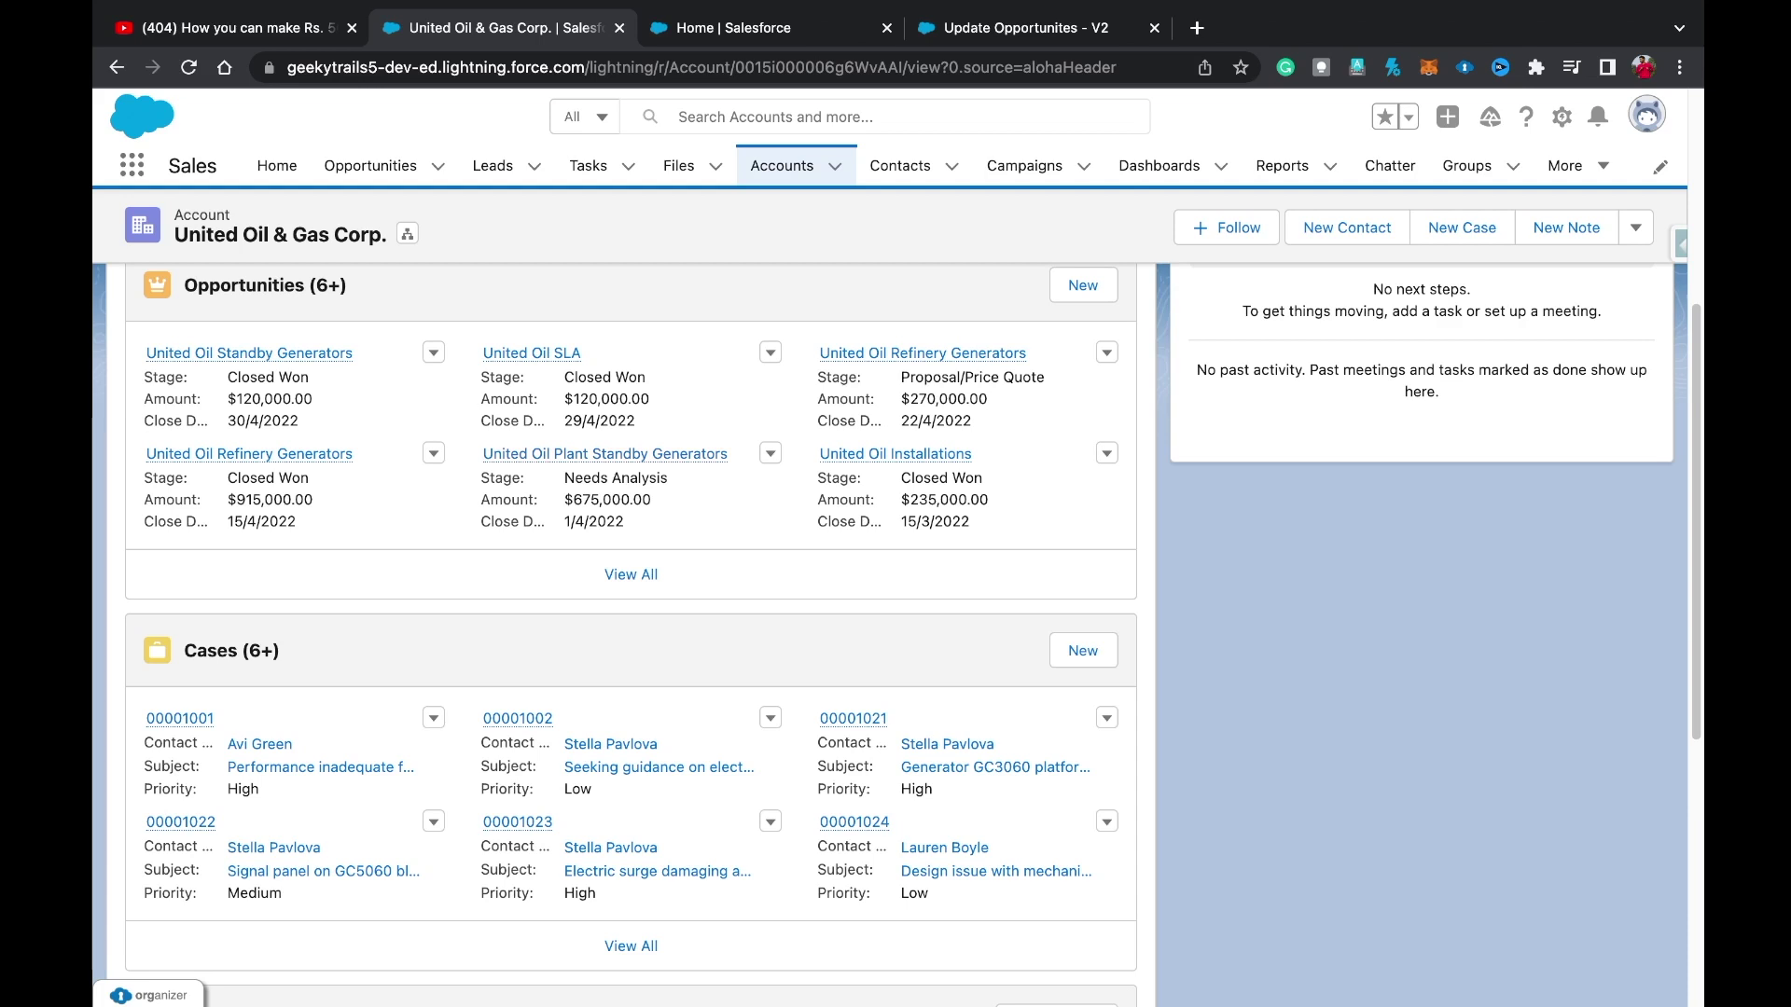
Set the stage of the $915,000 United Oil Refinery Generators opportunity to Needs Analysis and save it.
click(434, 453)
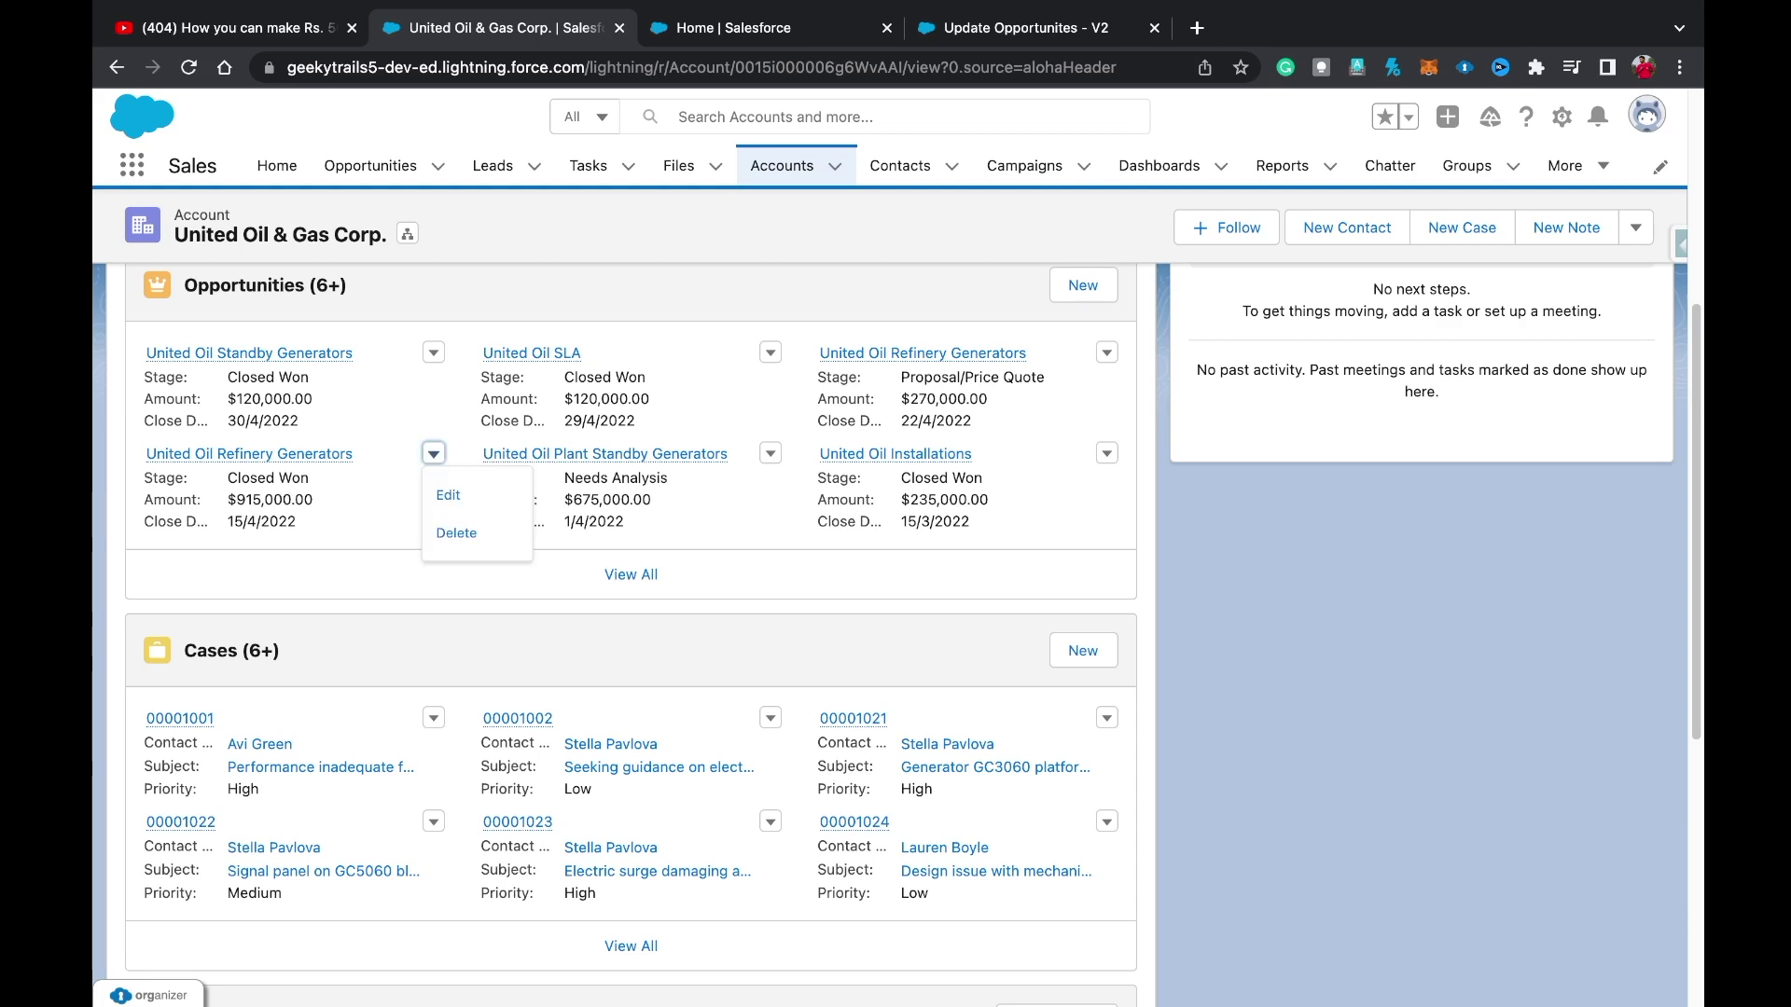
click(447, 490)
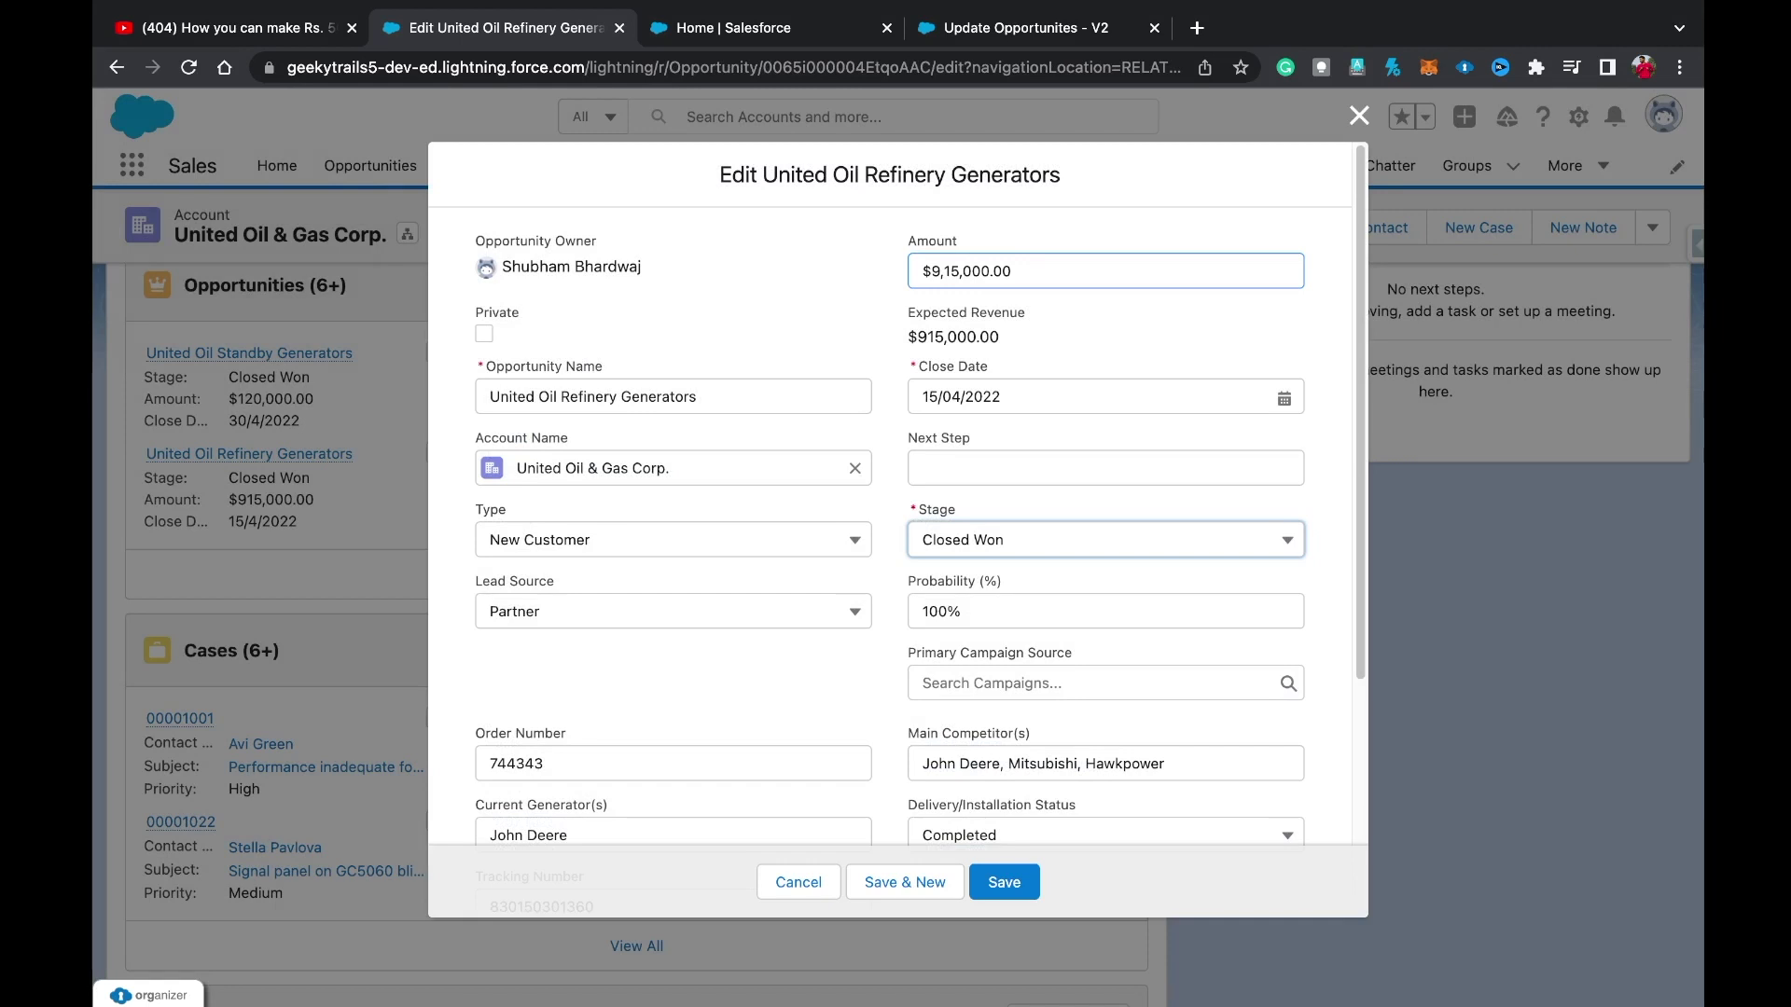
click(1106, 539)
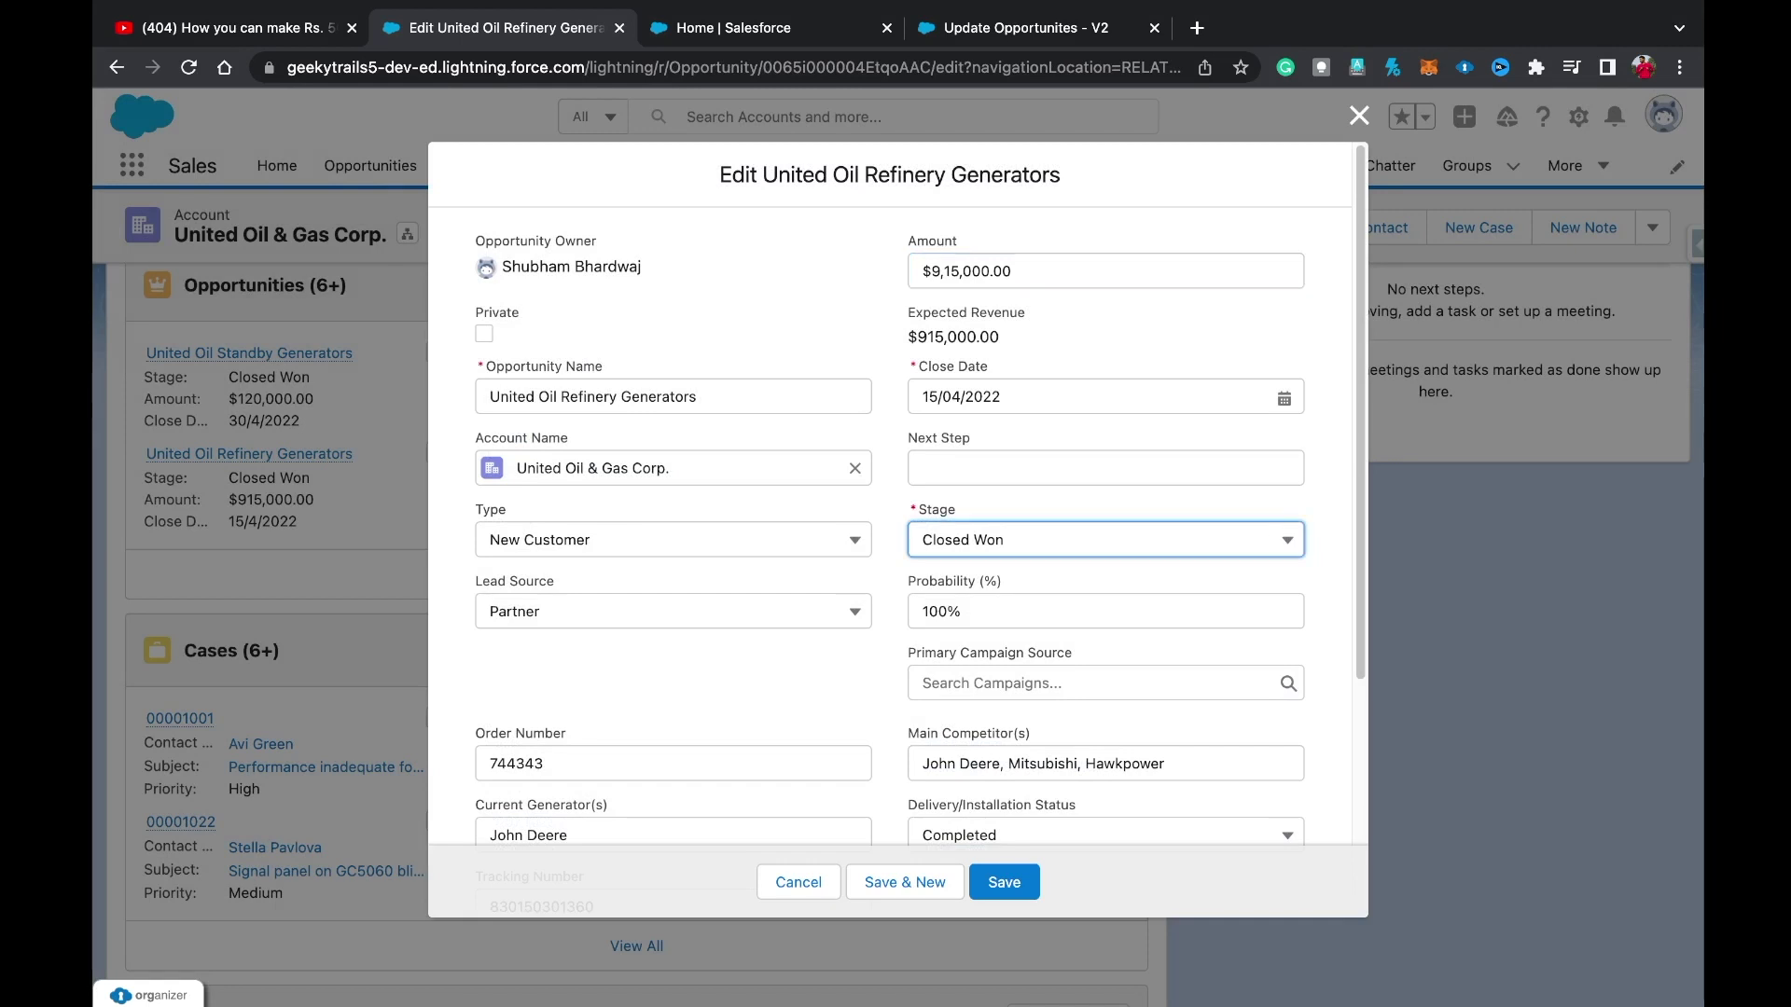
click(1097, 613)
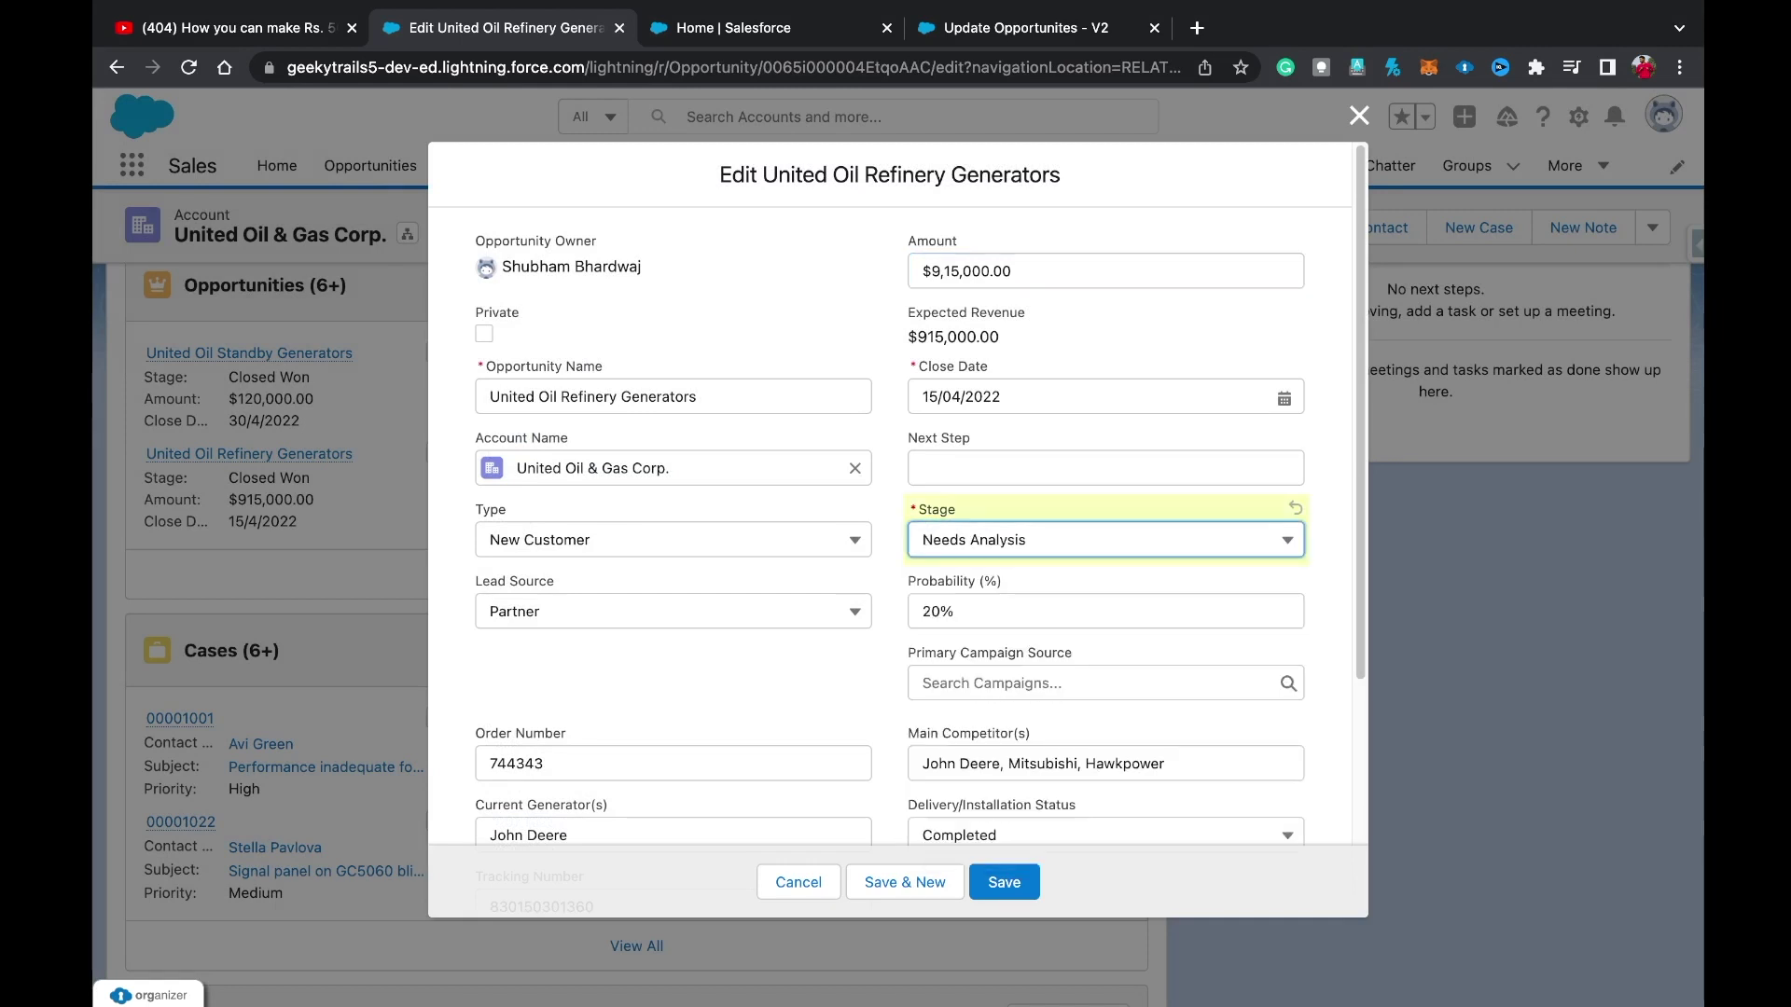
click(1004, 881)
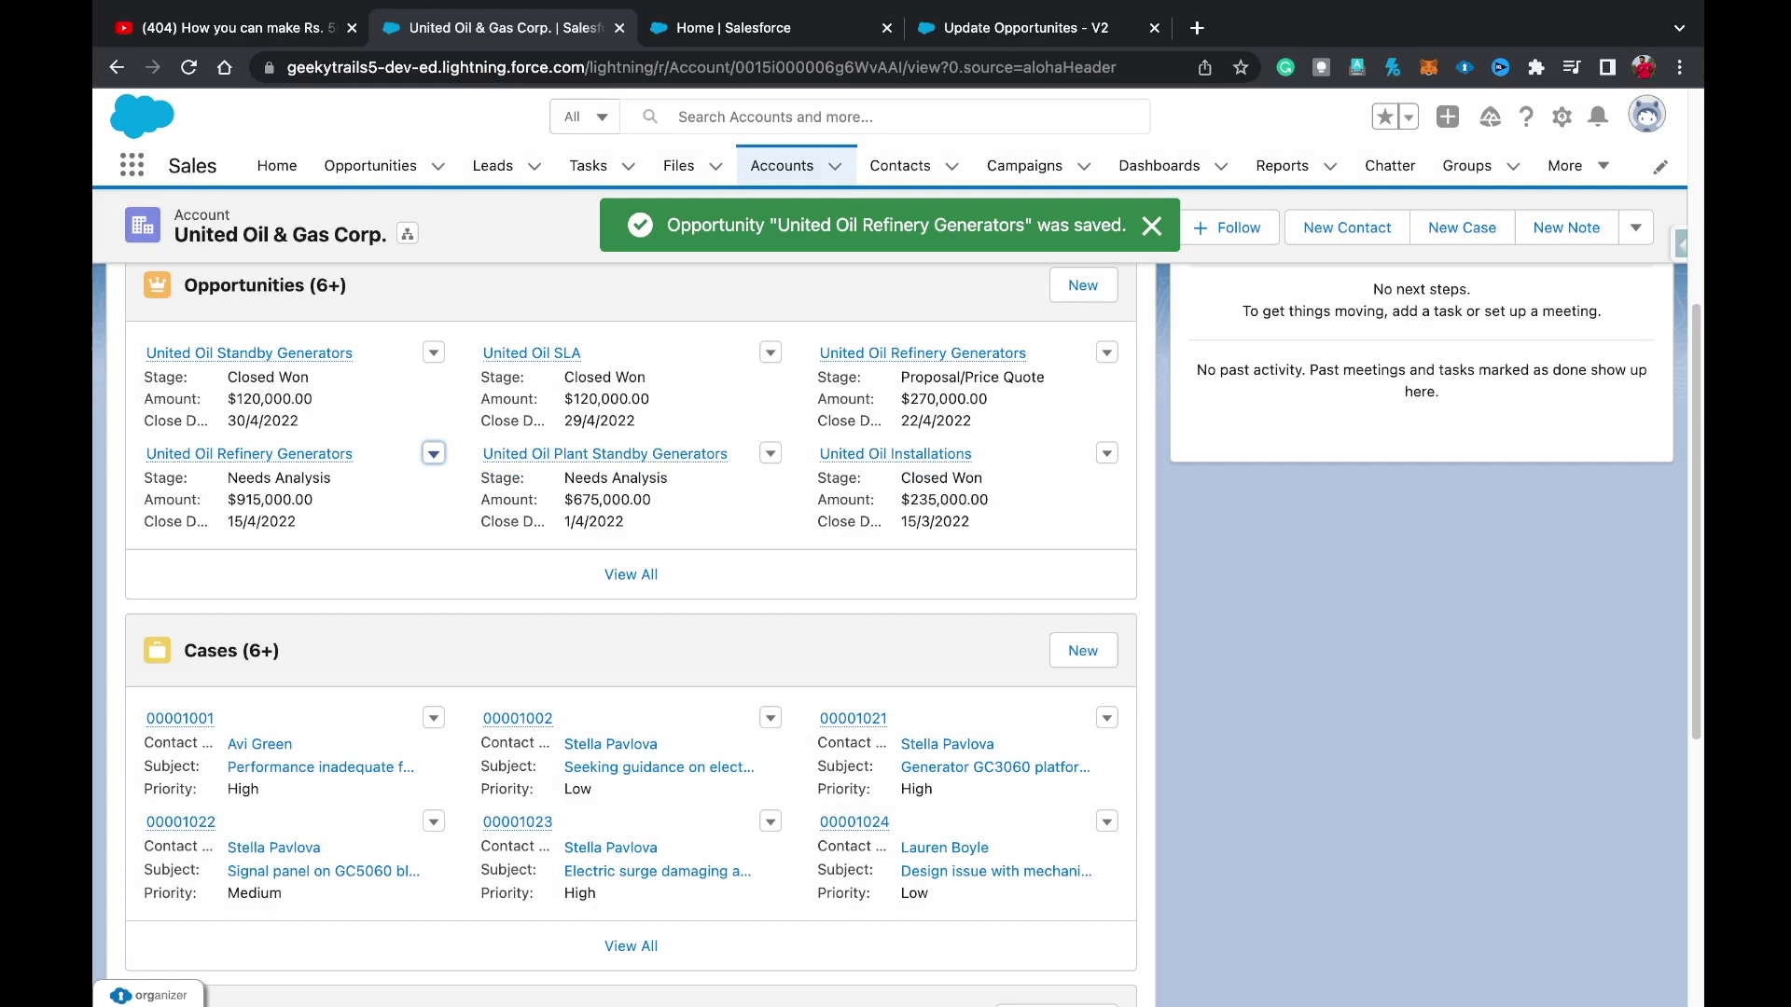
Set the stage of the United Oil Standby Generators opportunity to Value Proposition and save it.
click(432, 352)
click(448, 394)
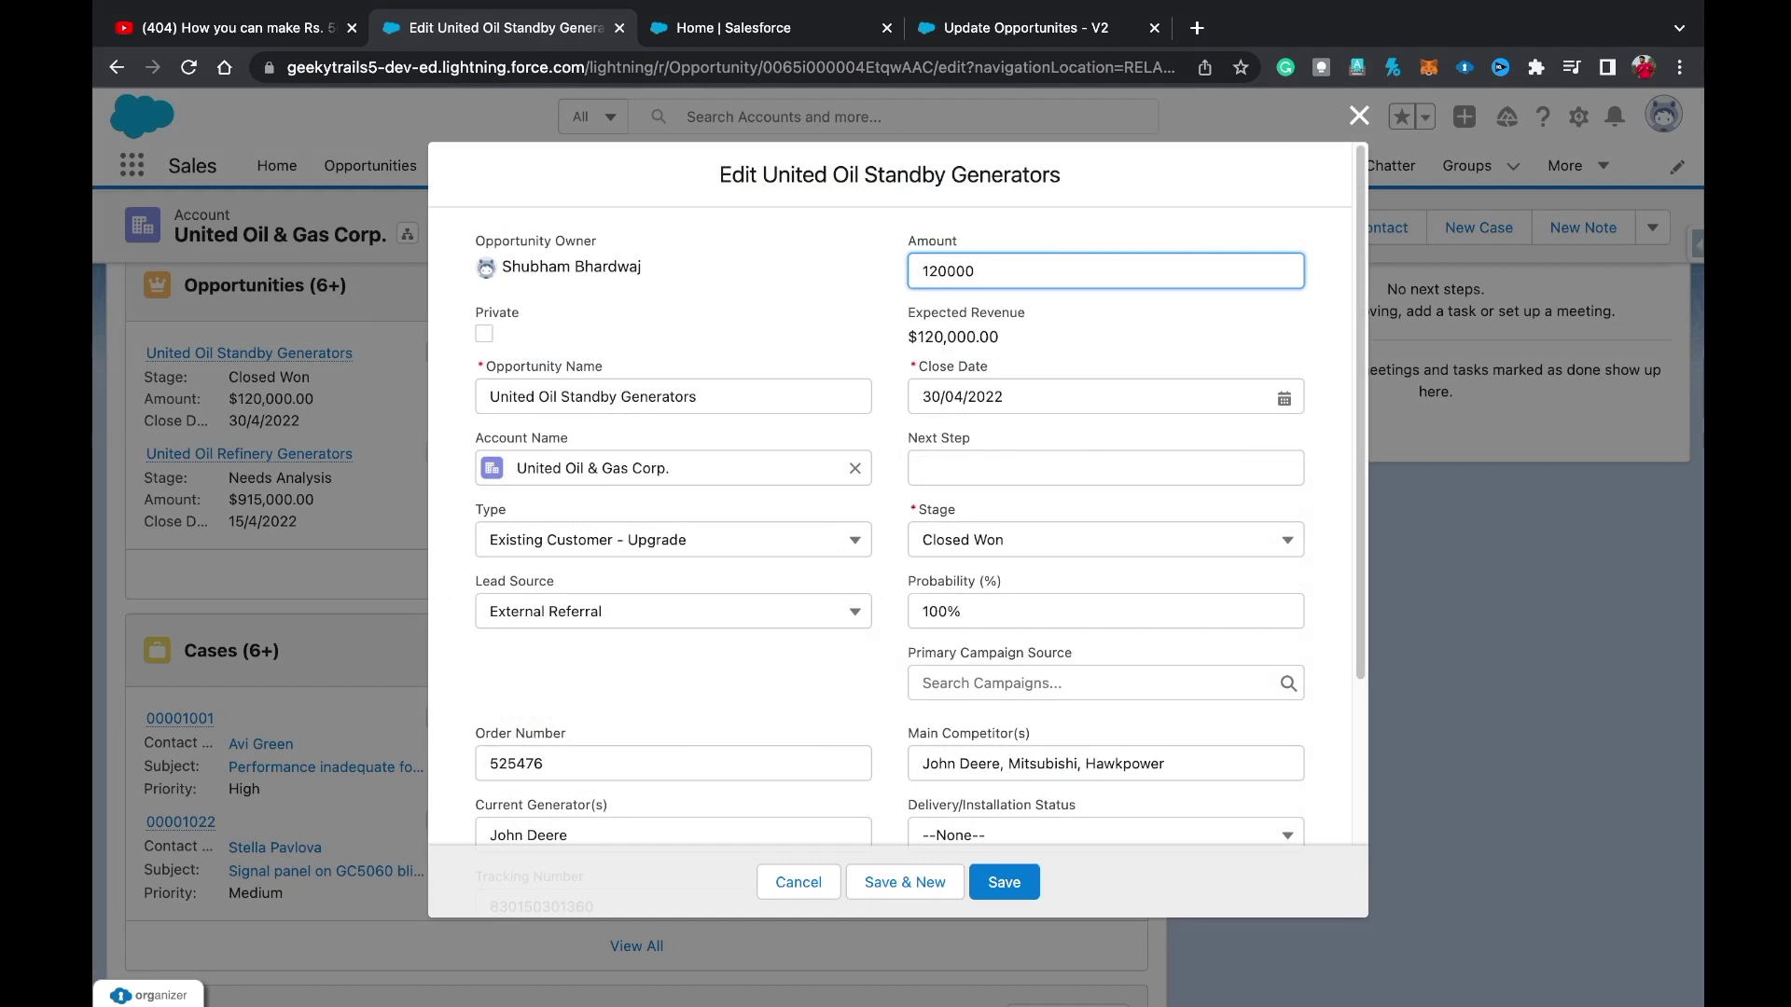
click(1104, 539)
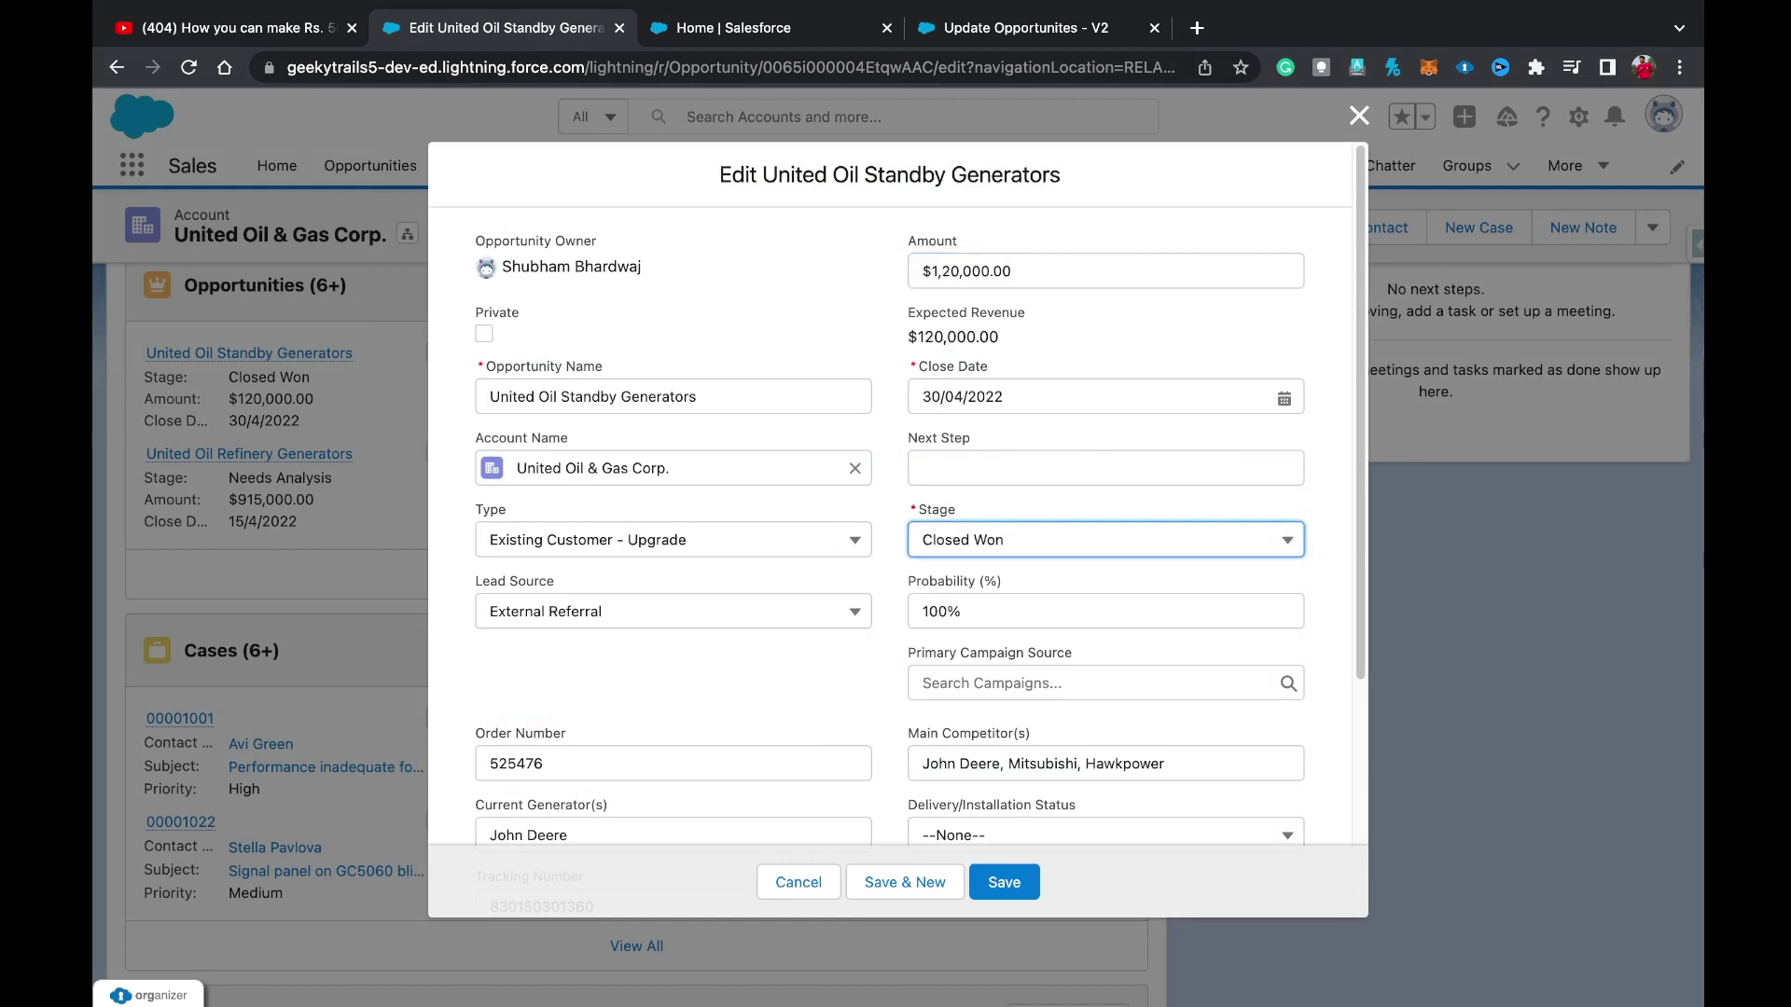
click(1002, 652)
click(1003, 881)
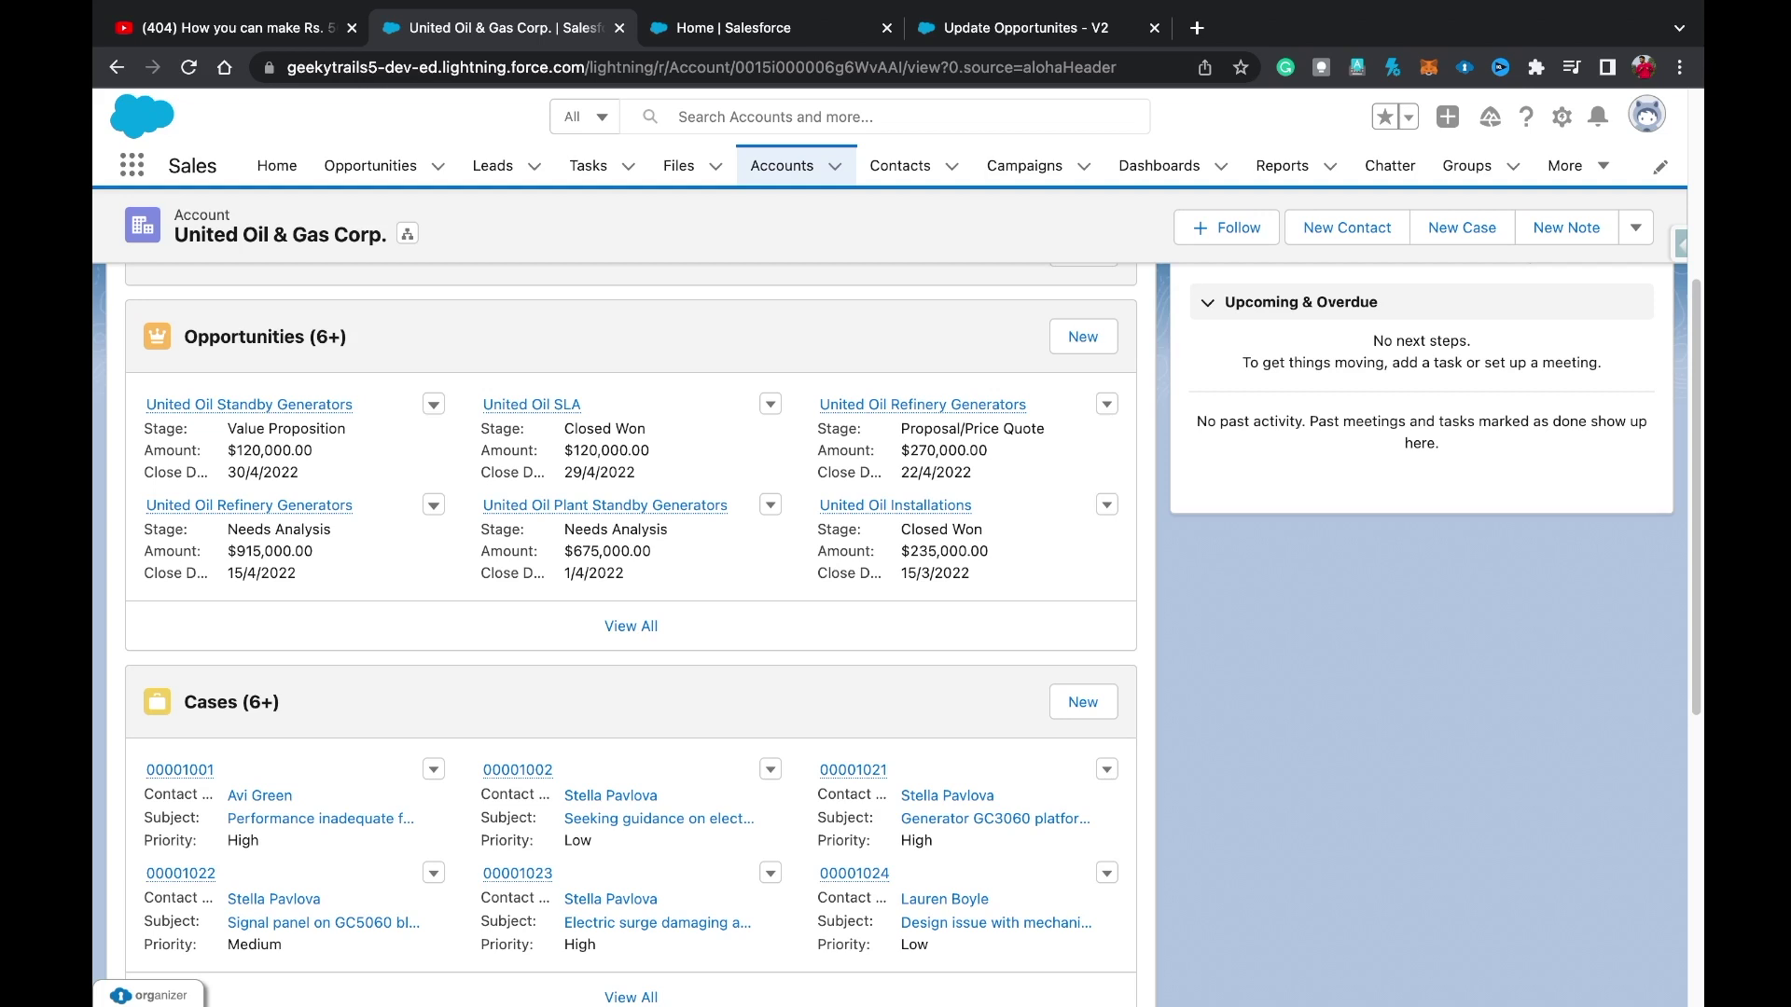
Set the Active field in the United Oil & Gas Corp. account details to No and save the account.
scroll(630, 597, up, 5)
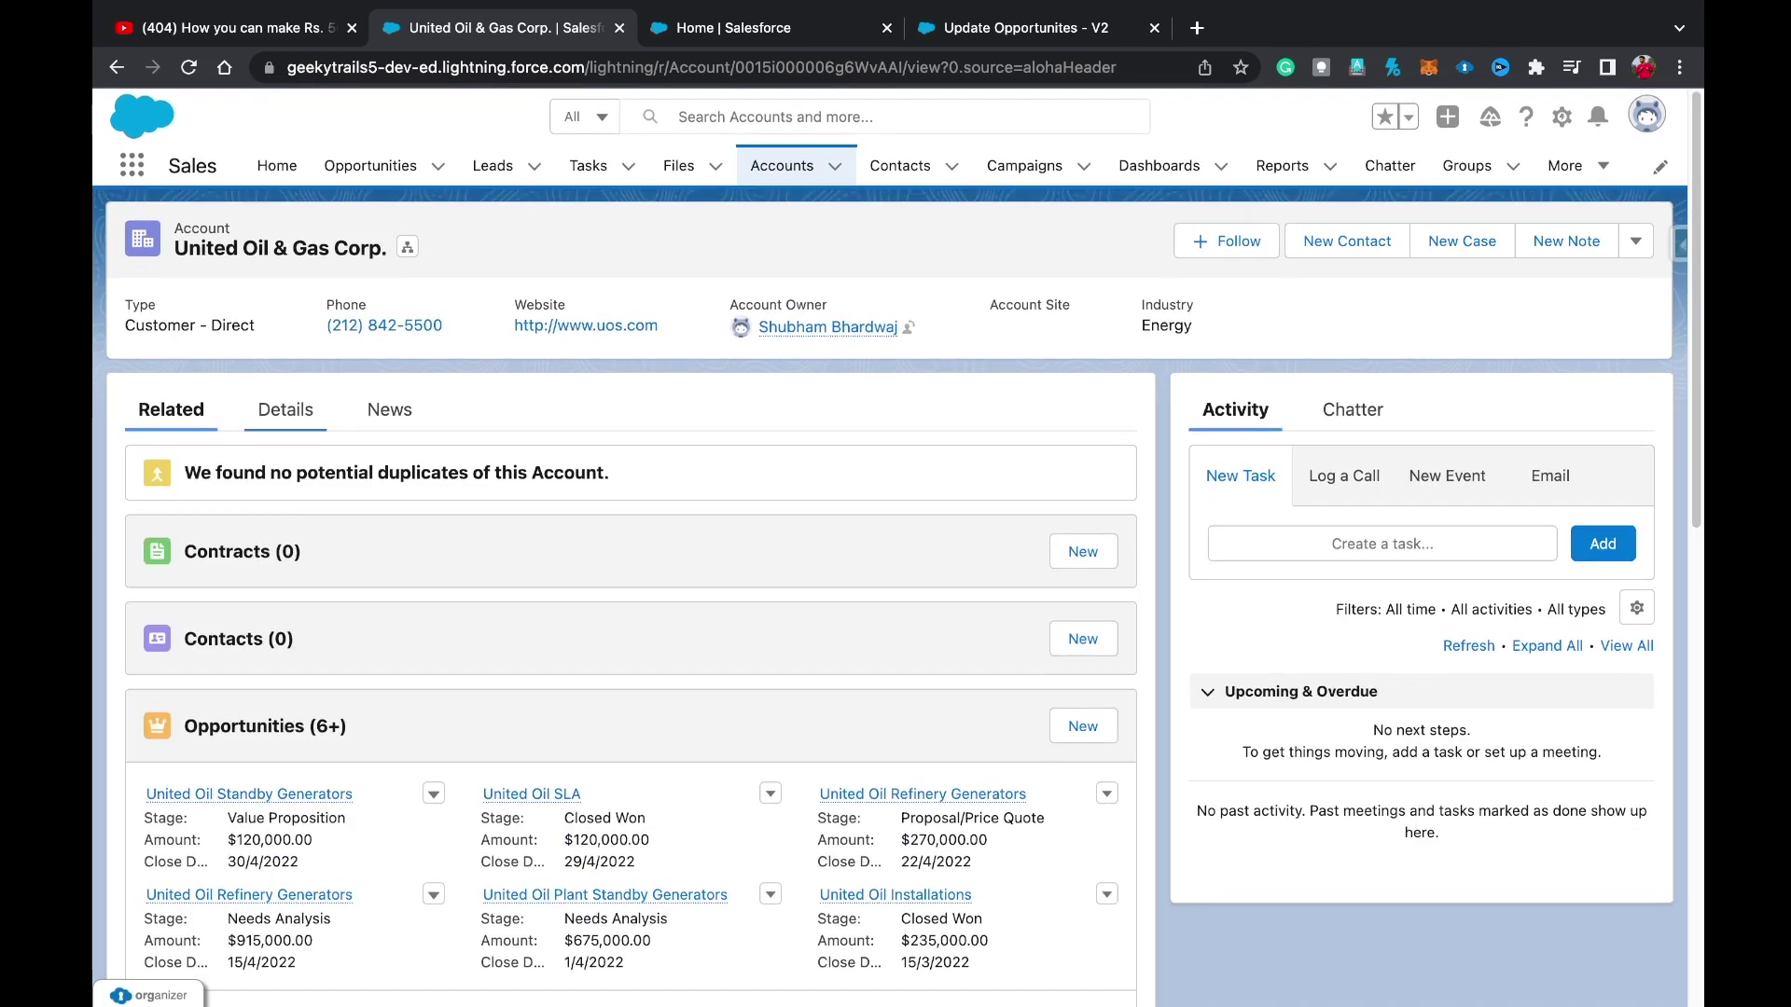
click(286, 409)
scroll(605, 466, down, 3)
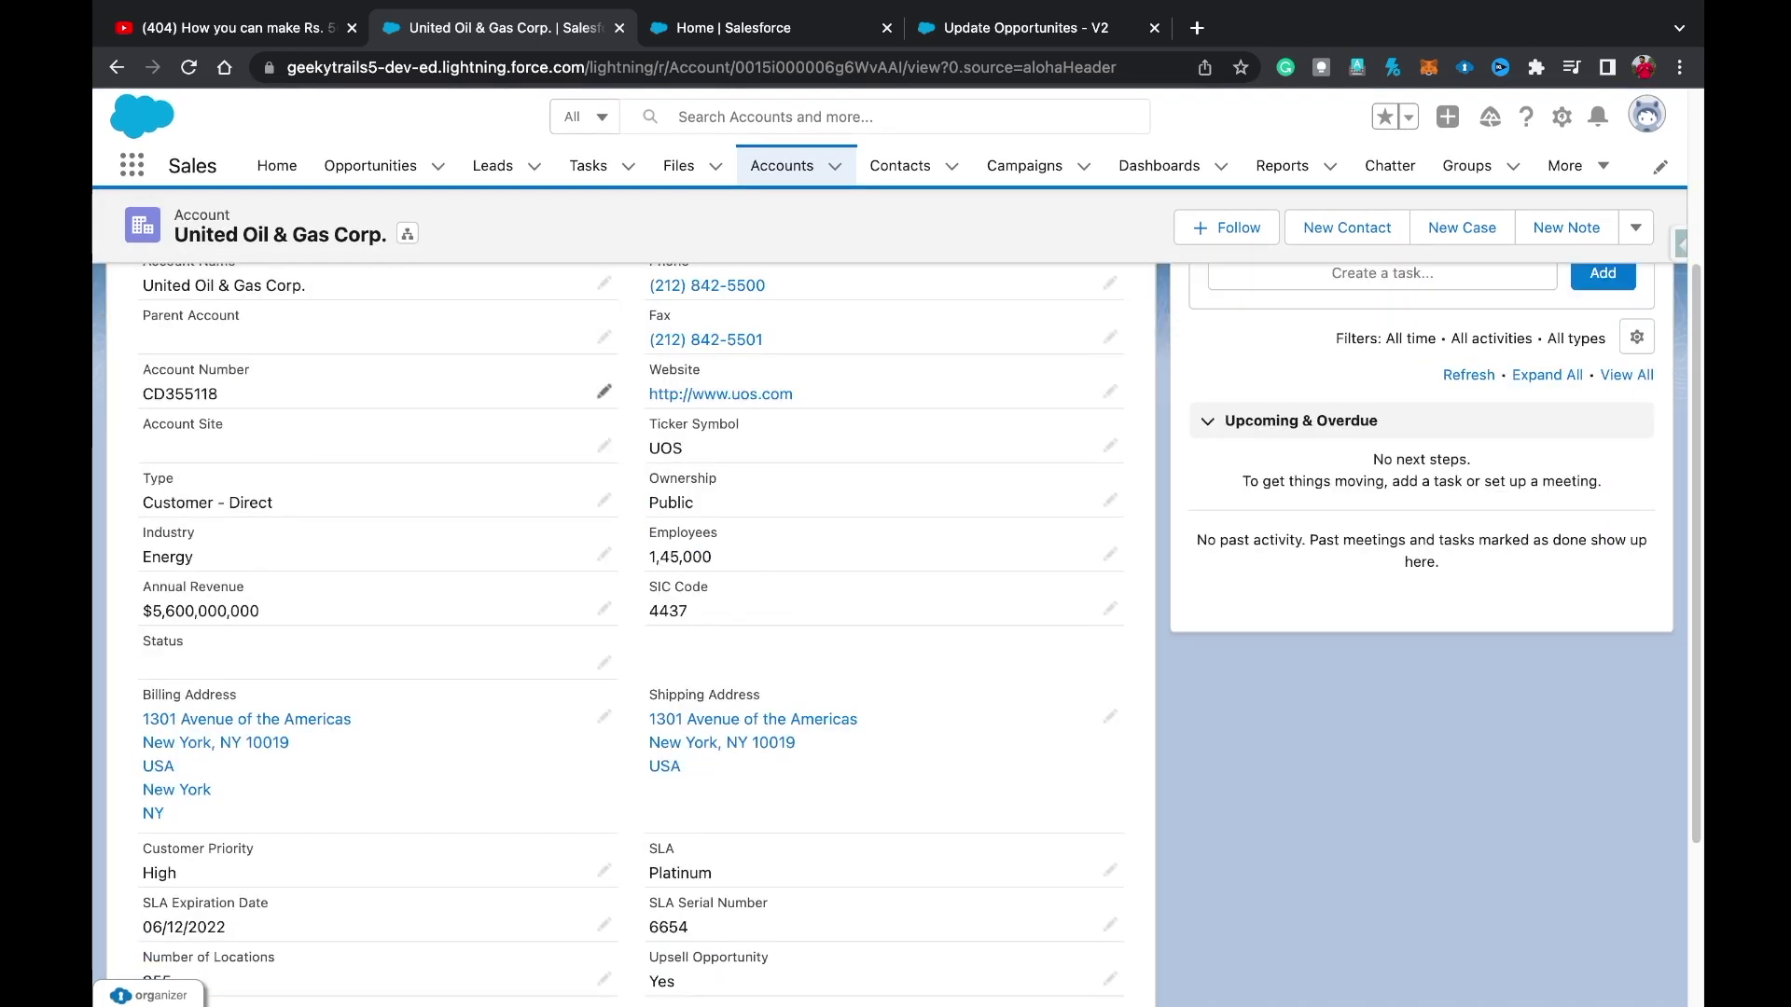
scroll(615, 560, down, 2)
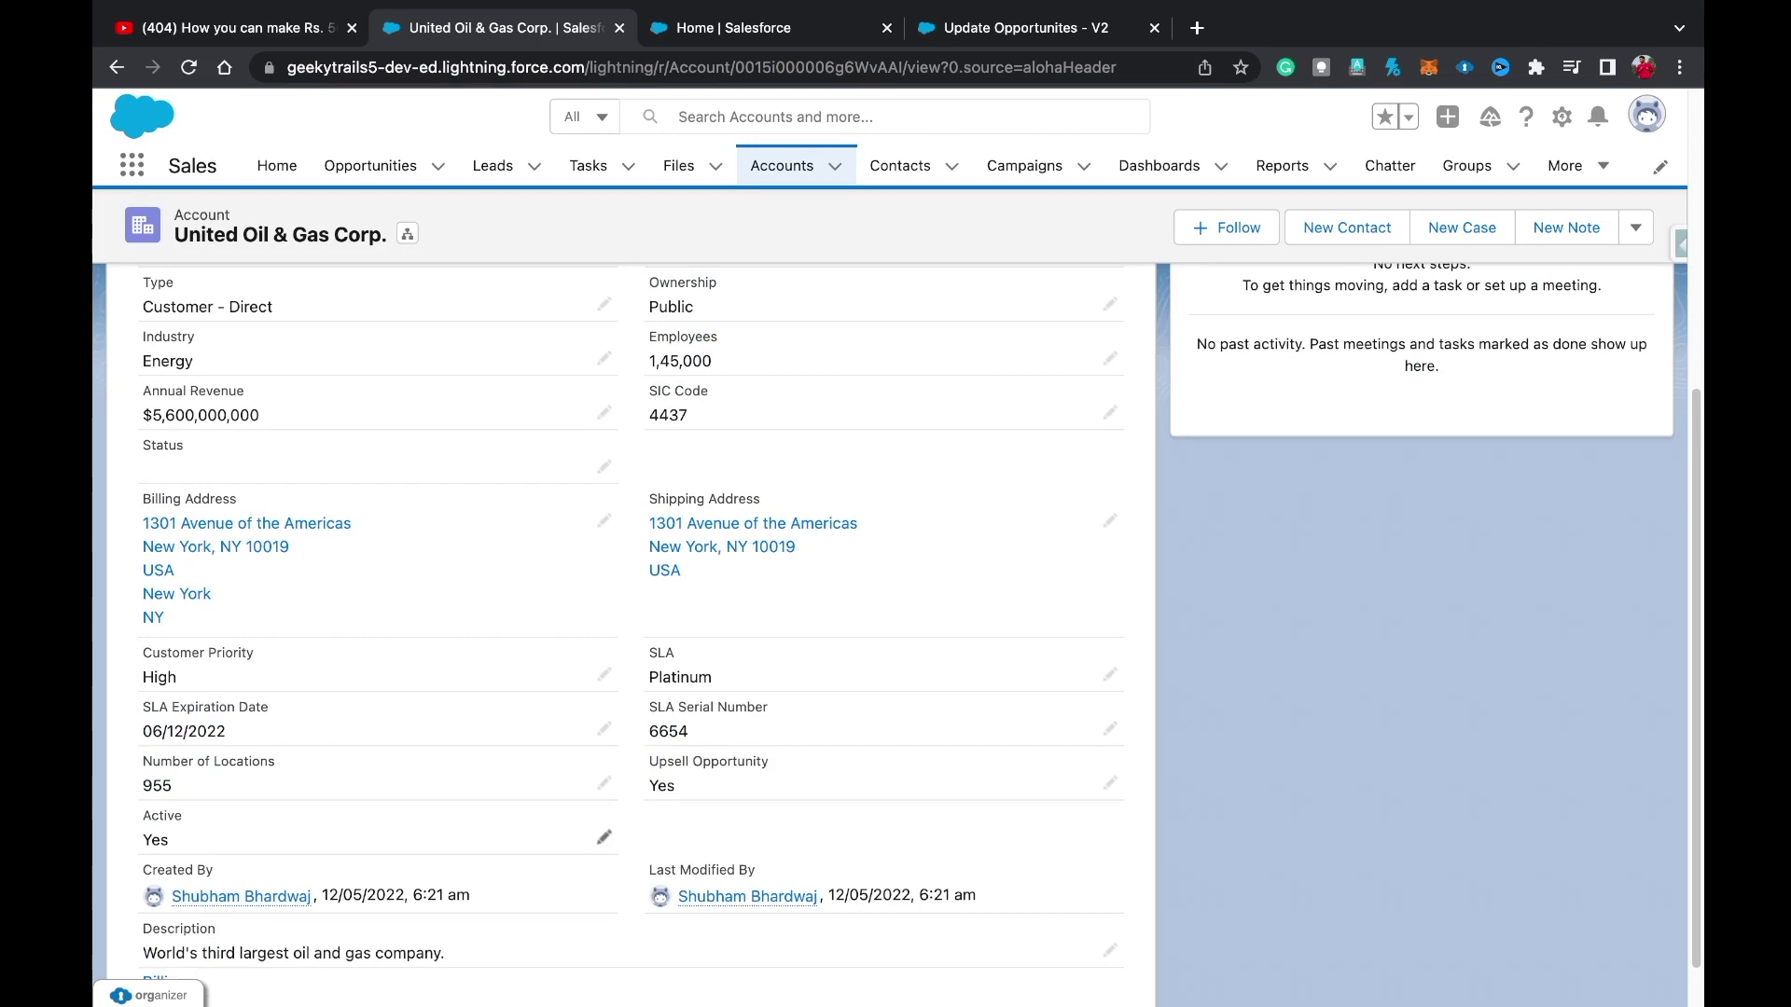
click(604, 838)
click(380, 861)
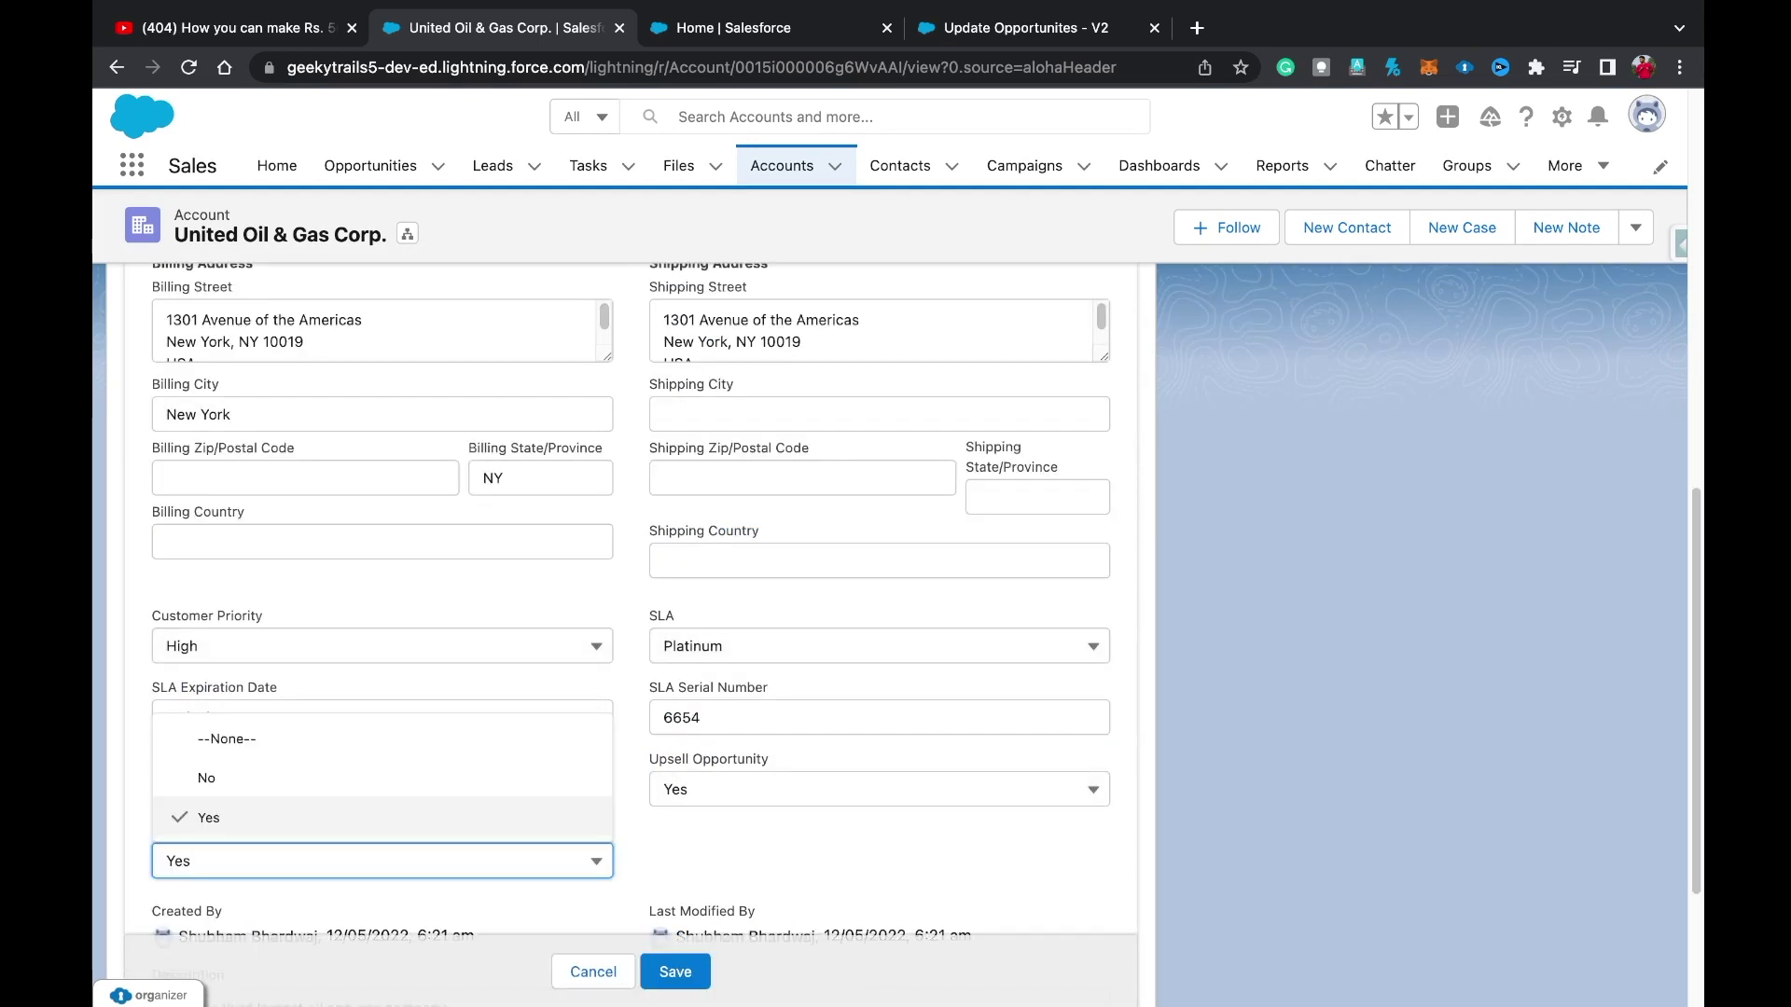
click(381, 778)
click(675, 971)
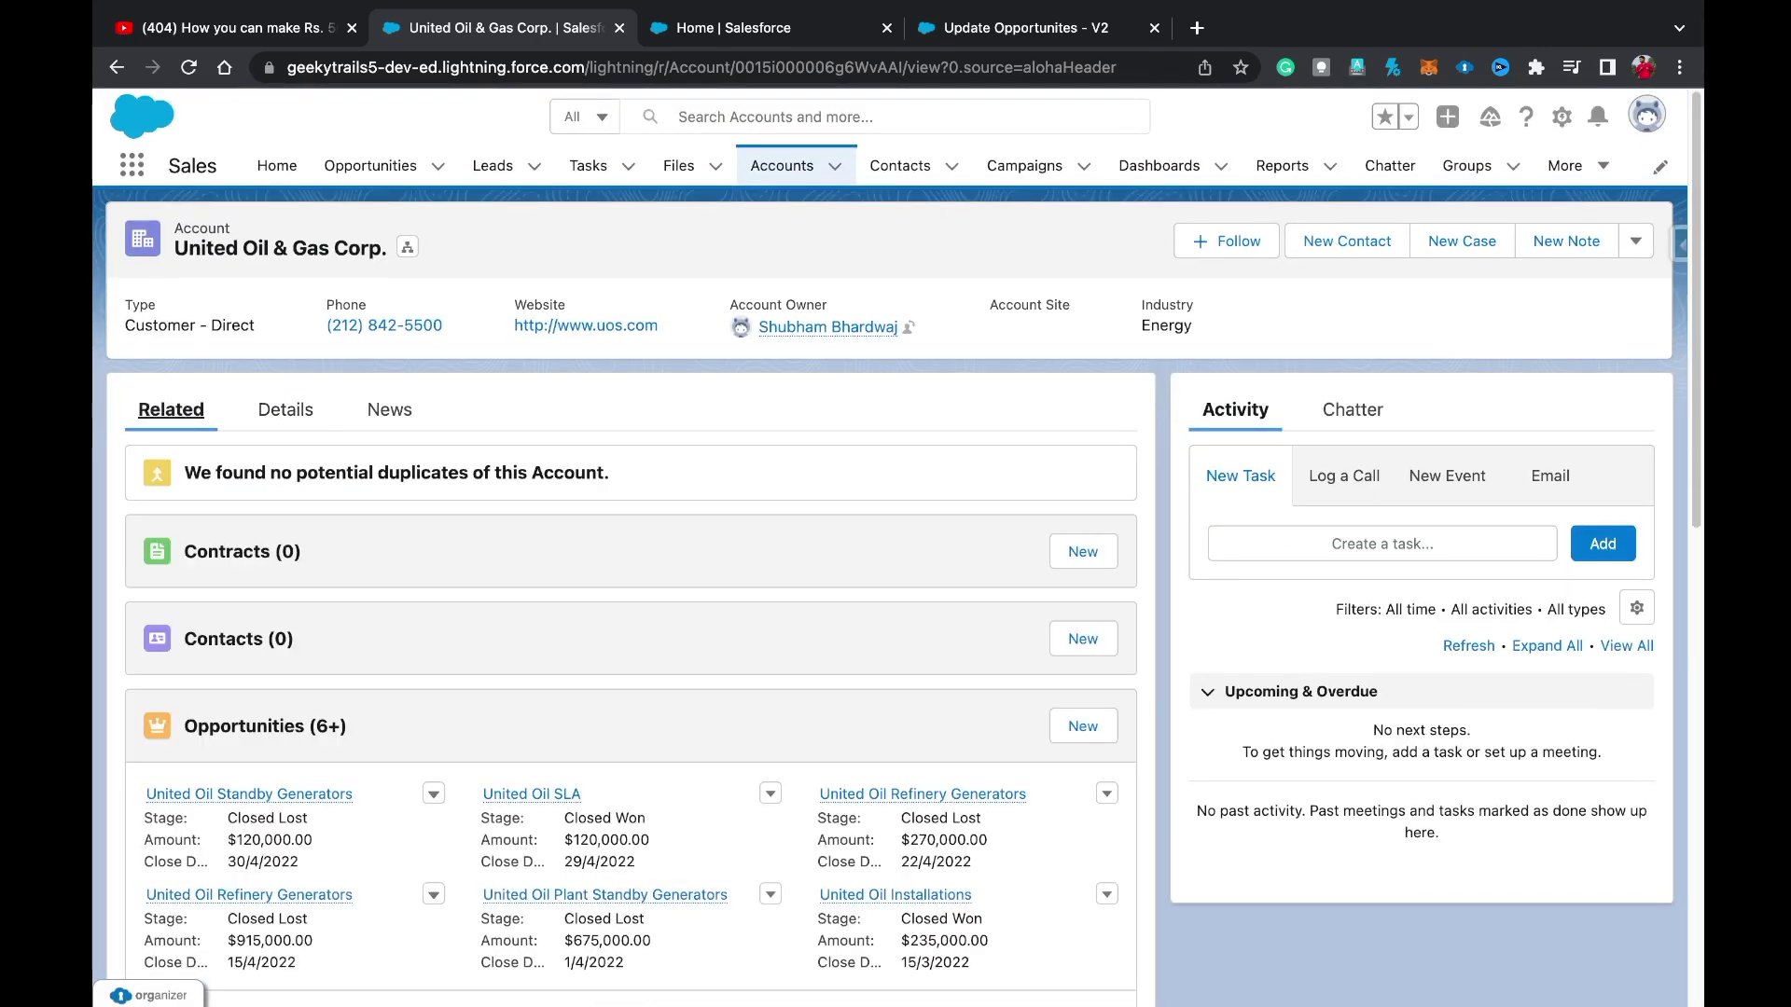
Check the stages of the account's related opportunities and return to the Update Opportunites flow.
scroll(896, 597, down, 5)
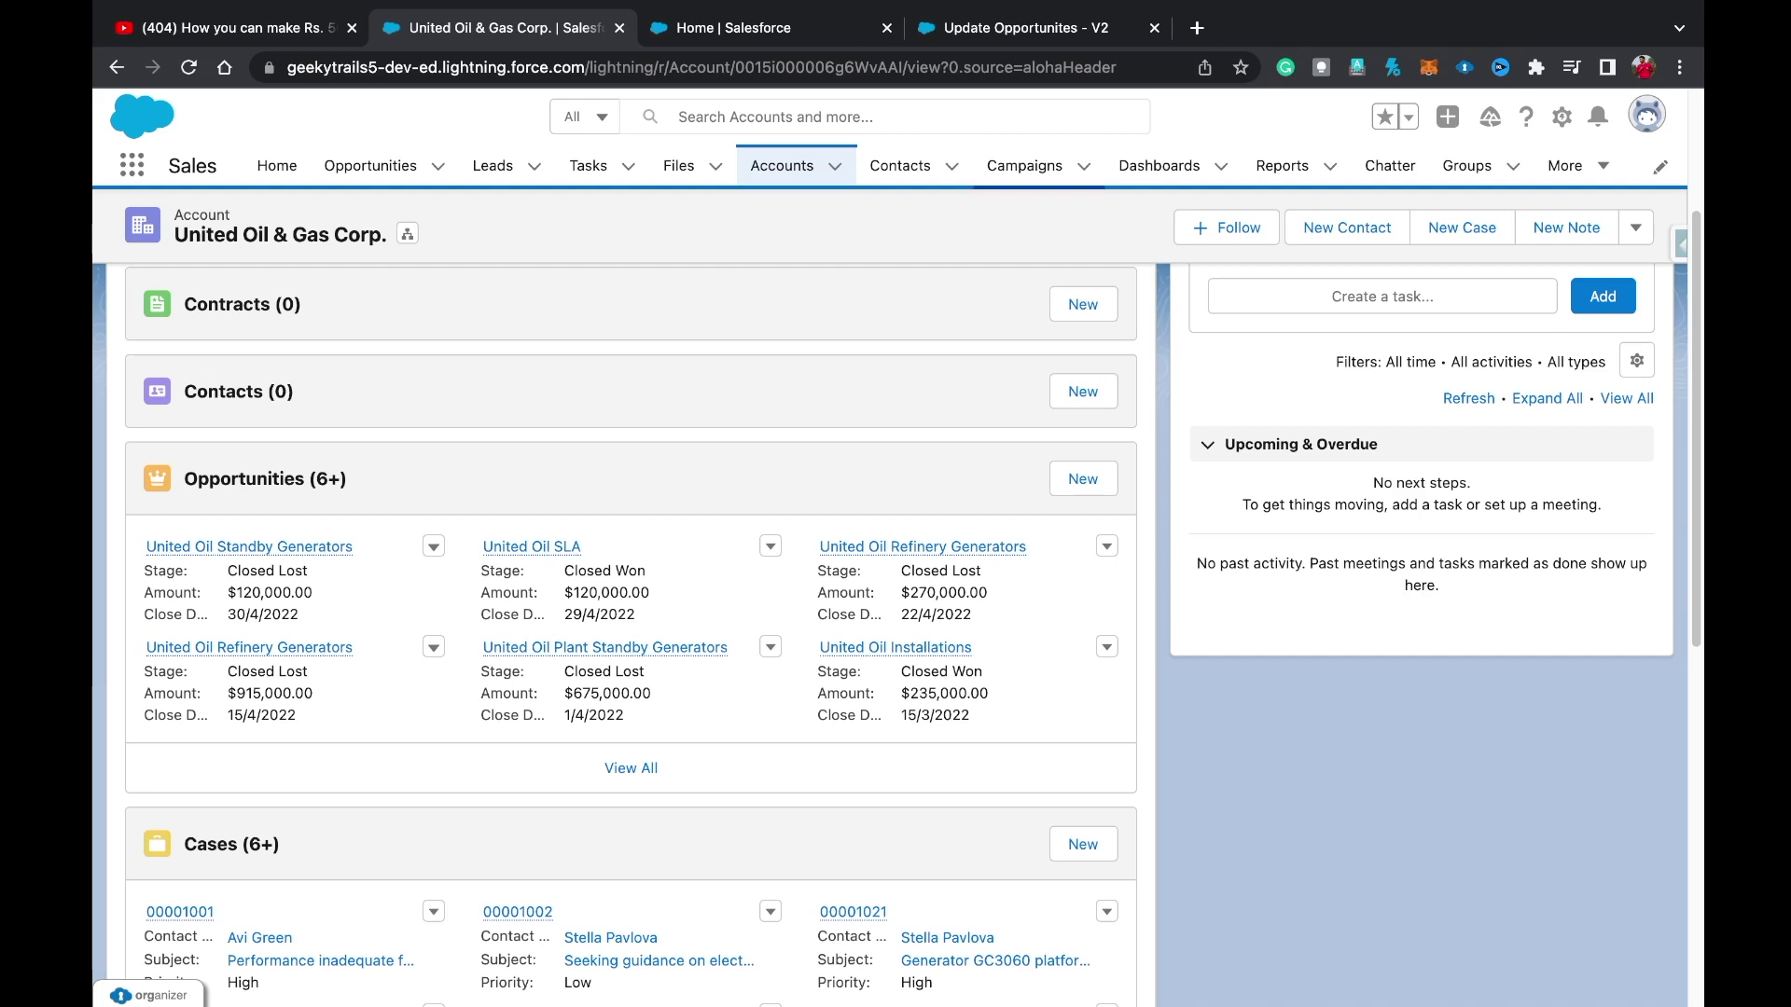
click(1026, 27)
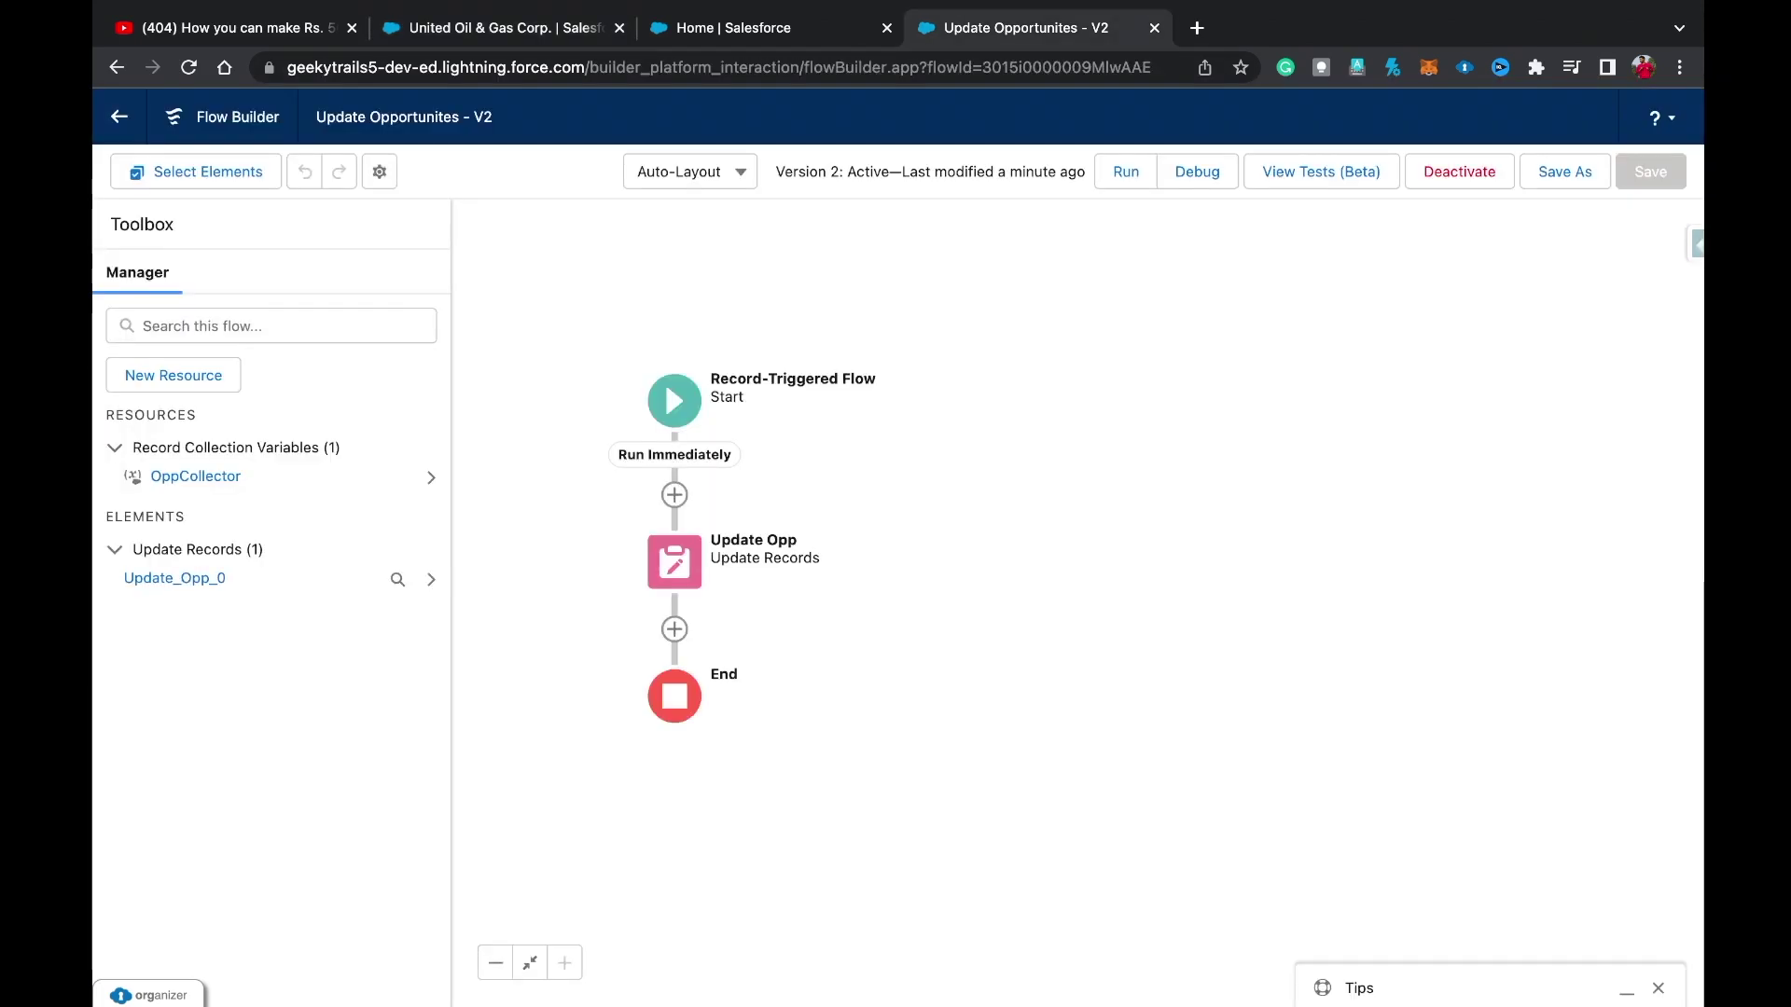